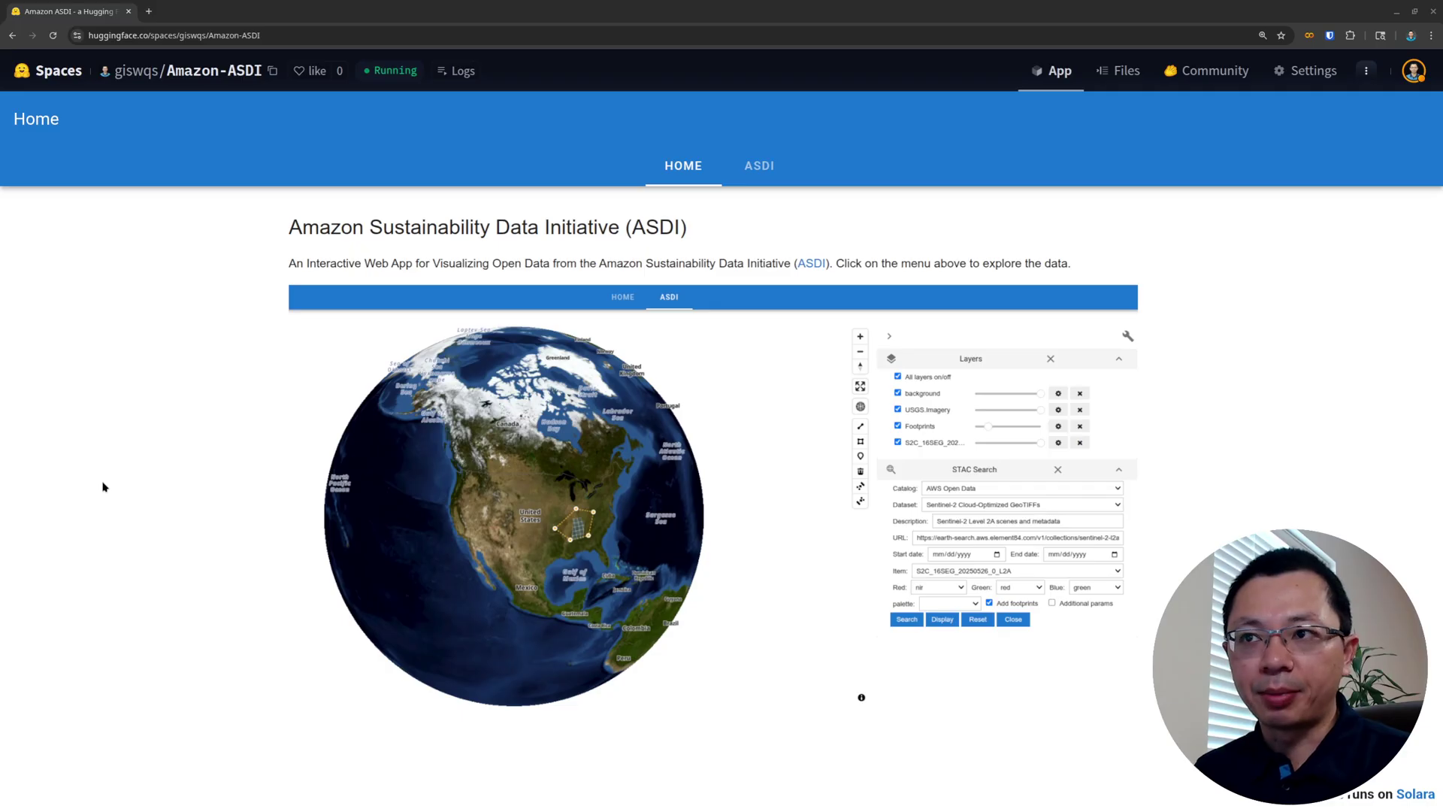
Open the linked ASDI website in a new browser tab and look over its introduction page.
right_click(812, 267)
left_click(849, 280)
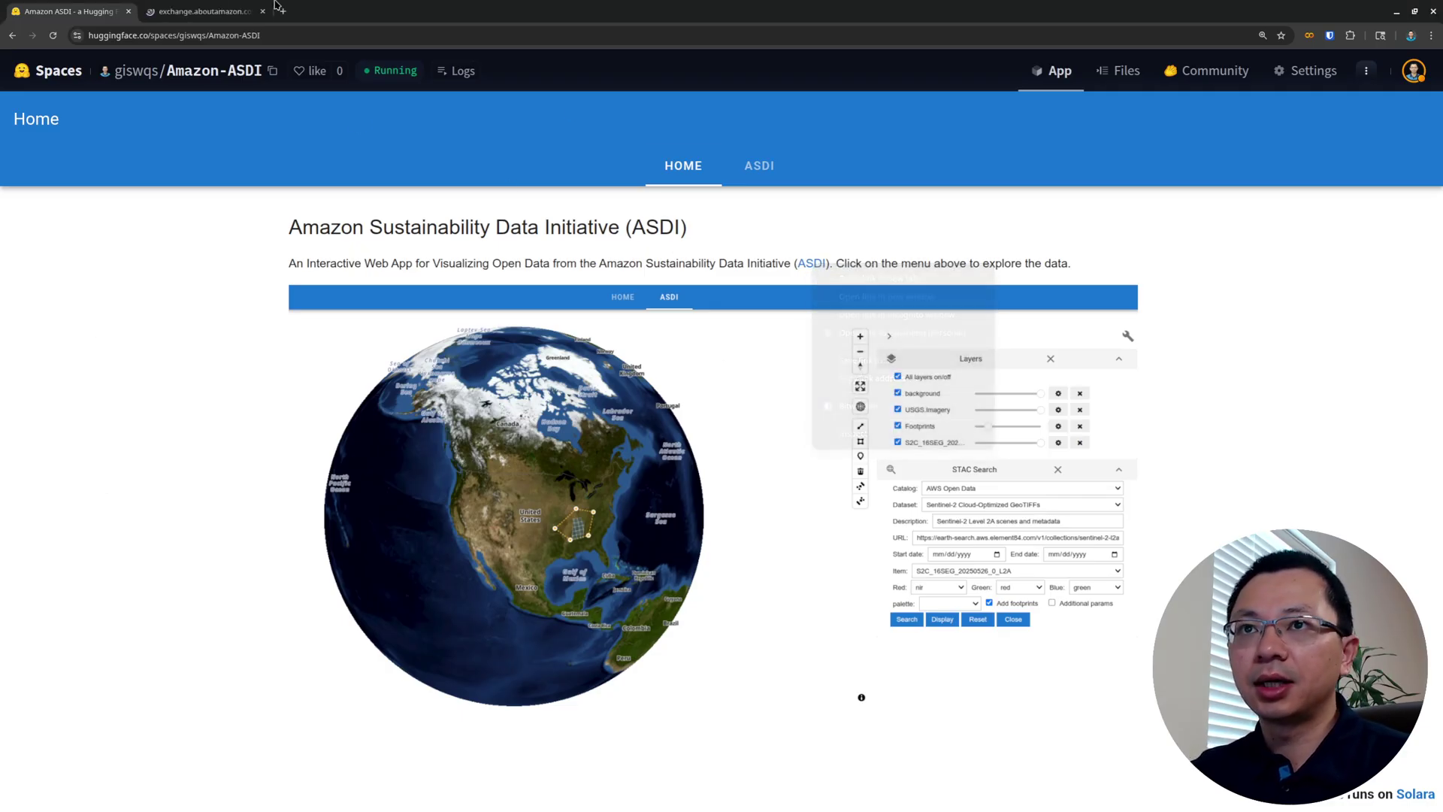
left_click(201, 11)
scroll(81, 336, "down", 5)
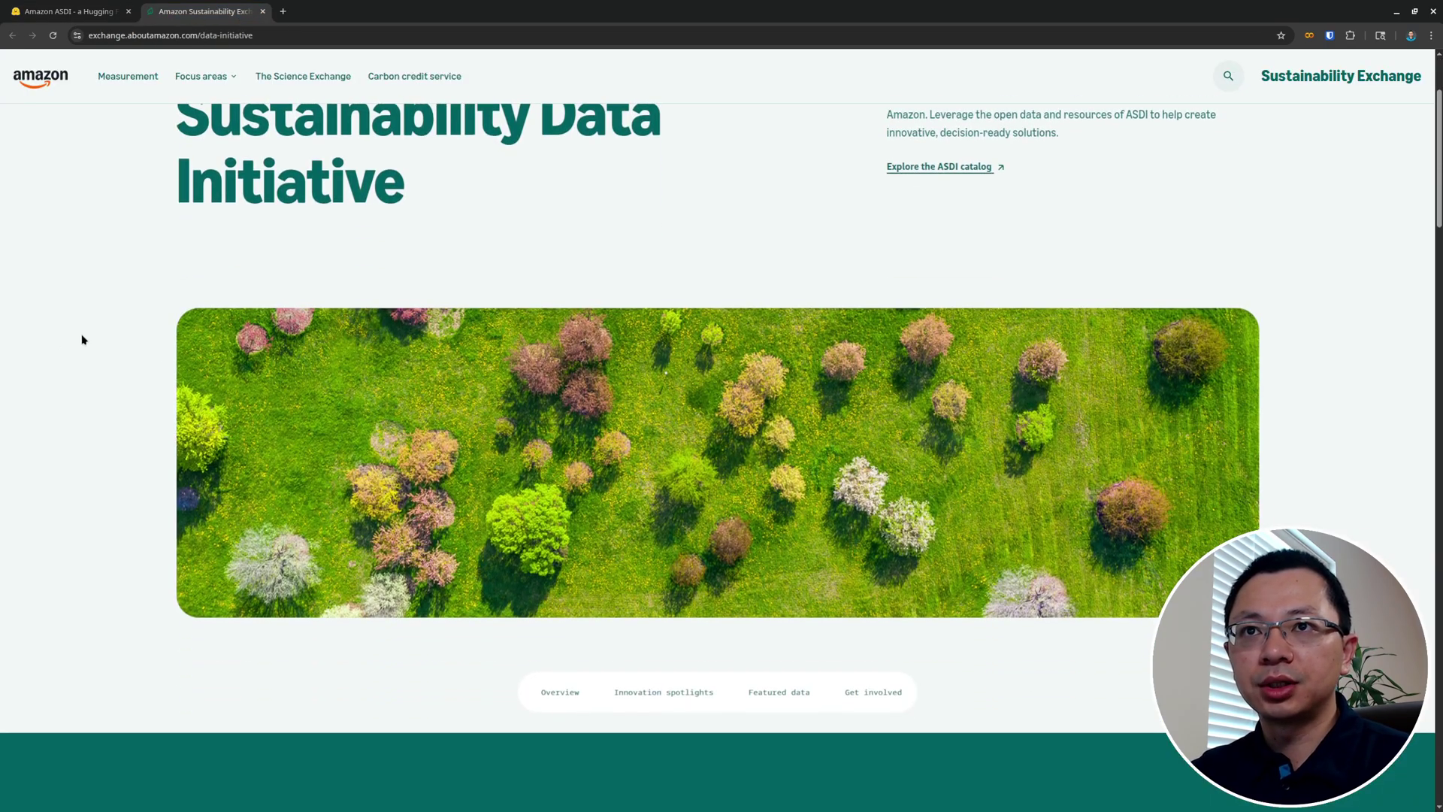
scroll(82, 340, "up", 5)
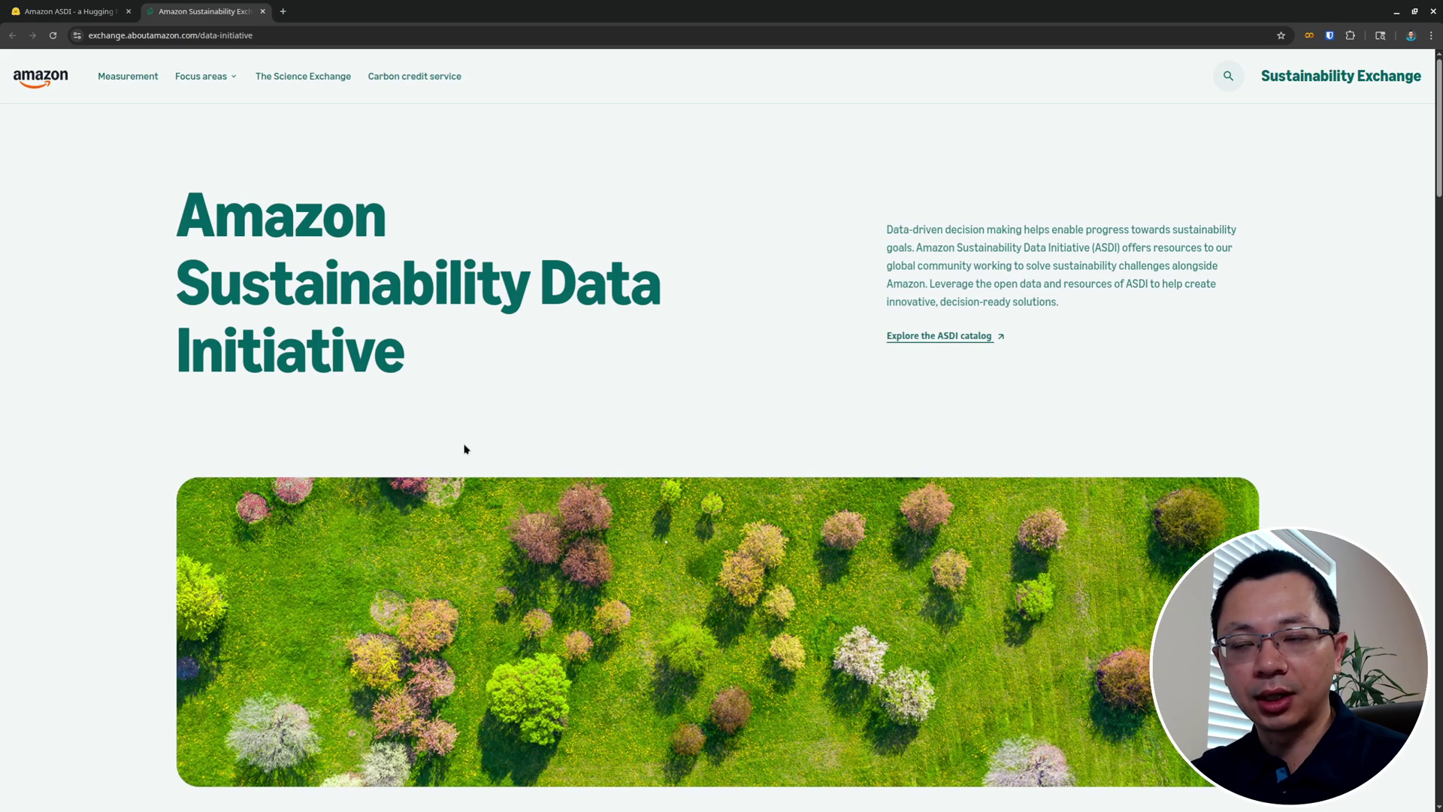
Open the ASDI catalog in a new browser tab, switch to it and dismiss the AWS Data Exchange banner.
right_click(911, 339)
left_click(957, 355)
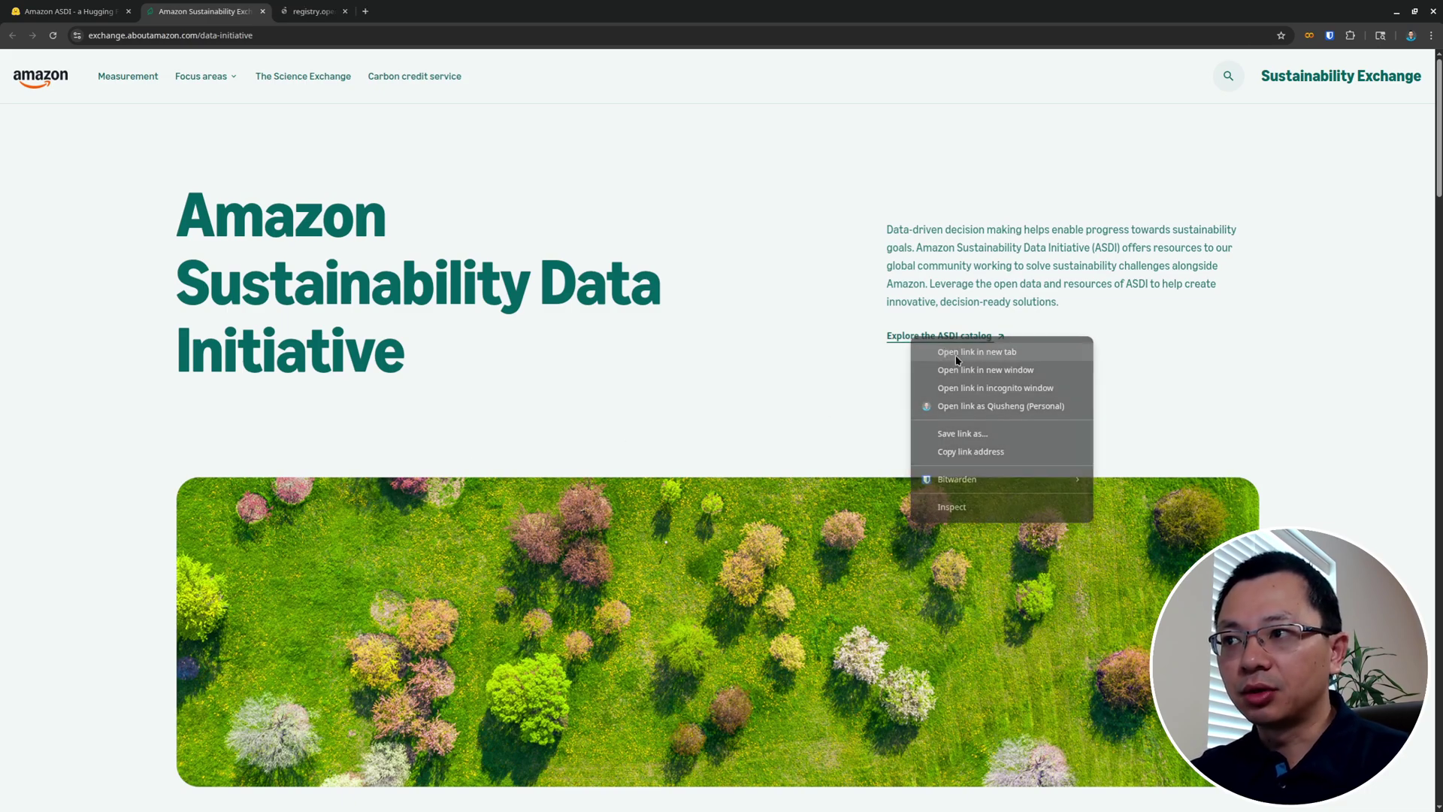
left_click(311, 11)
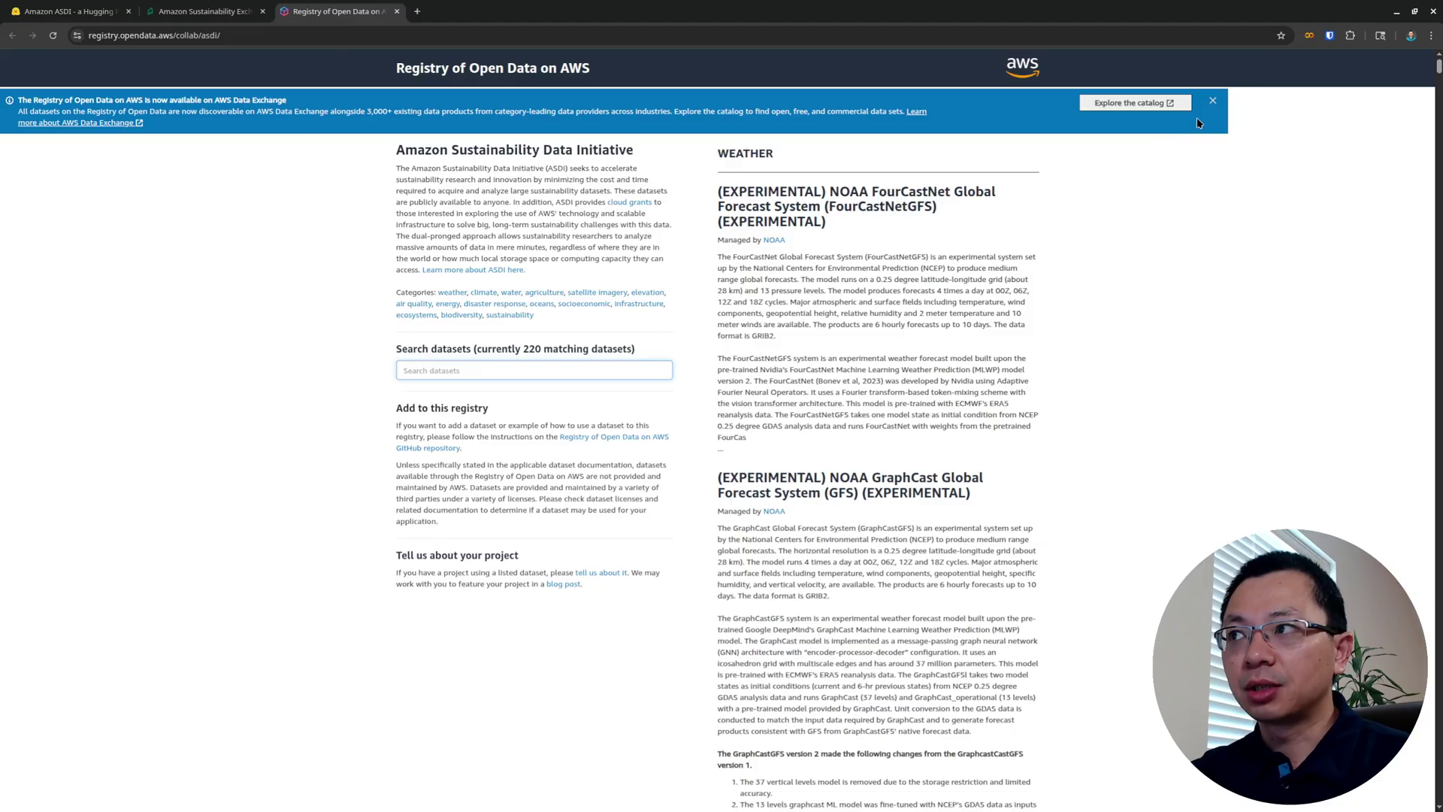
left_click(1213, 100)
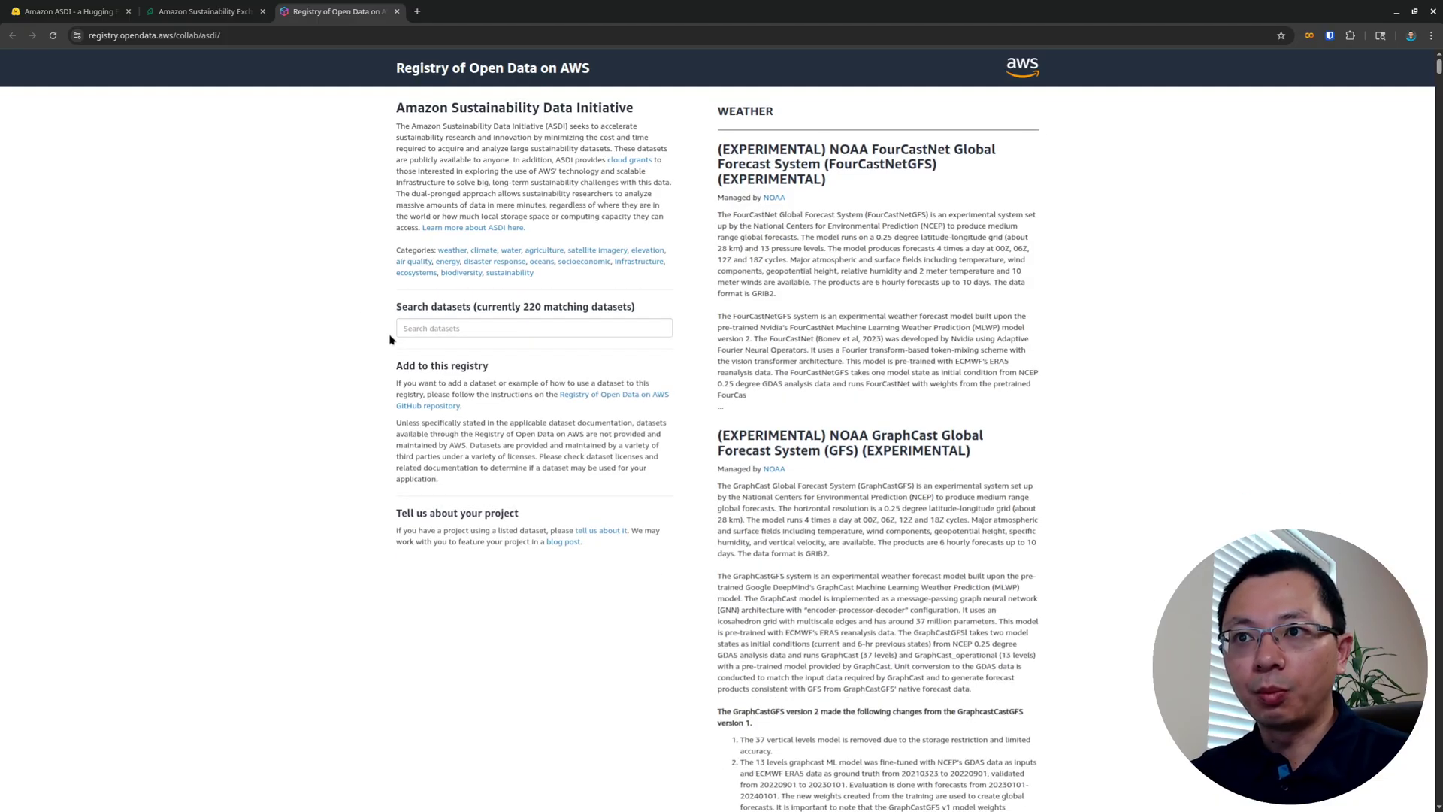
Look through the sustainability datasets listed in the Registry of Open Data on AWS.
left_click(454, 324)
scroll(733, 378, "down", 3)
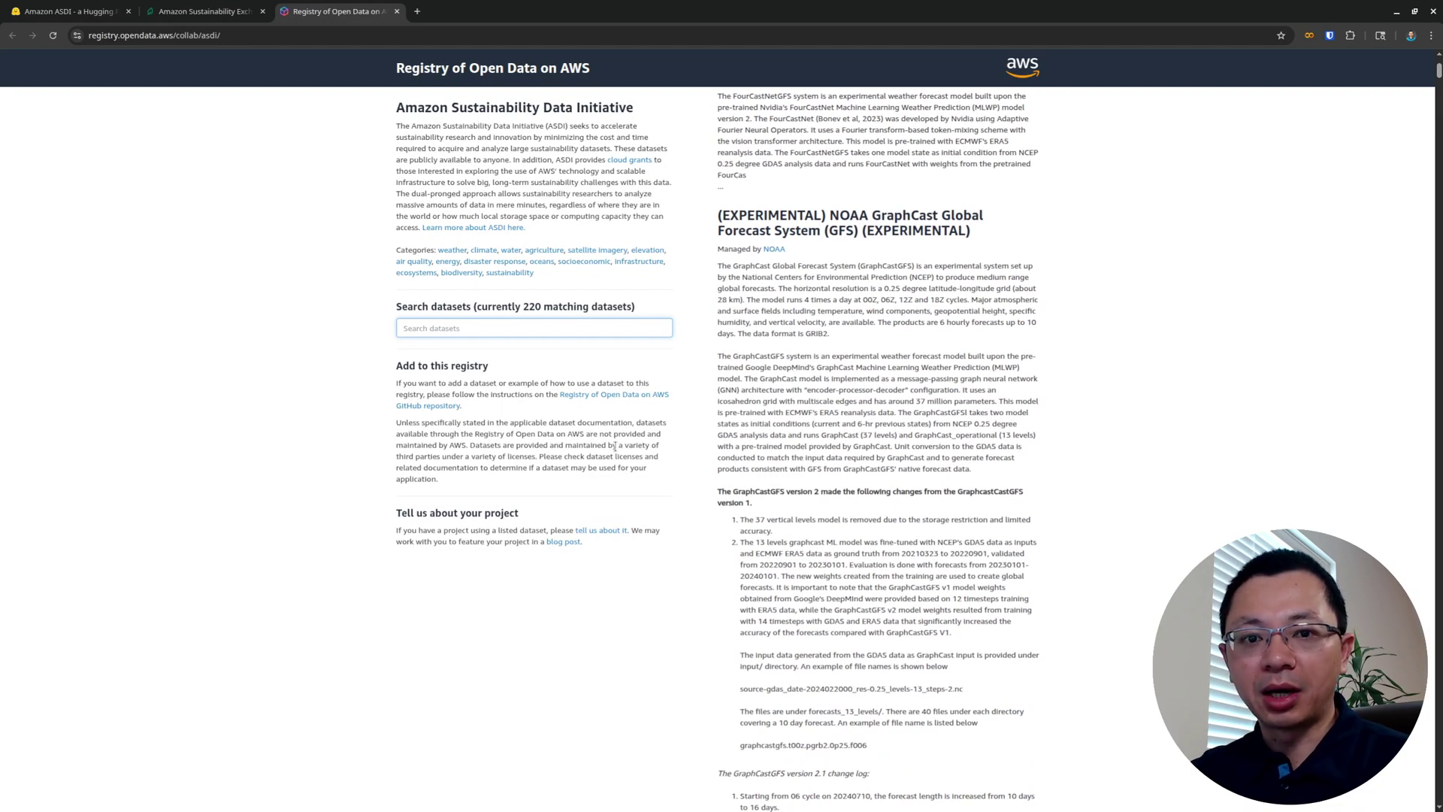
scroll(615, 446, "down", 6)
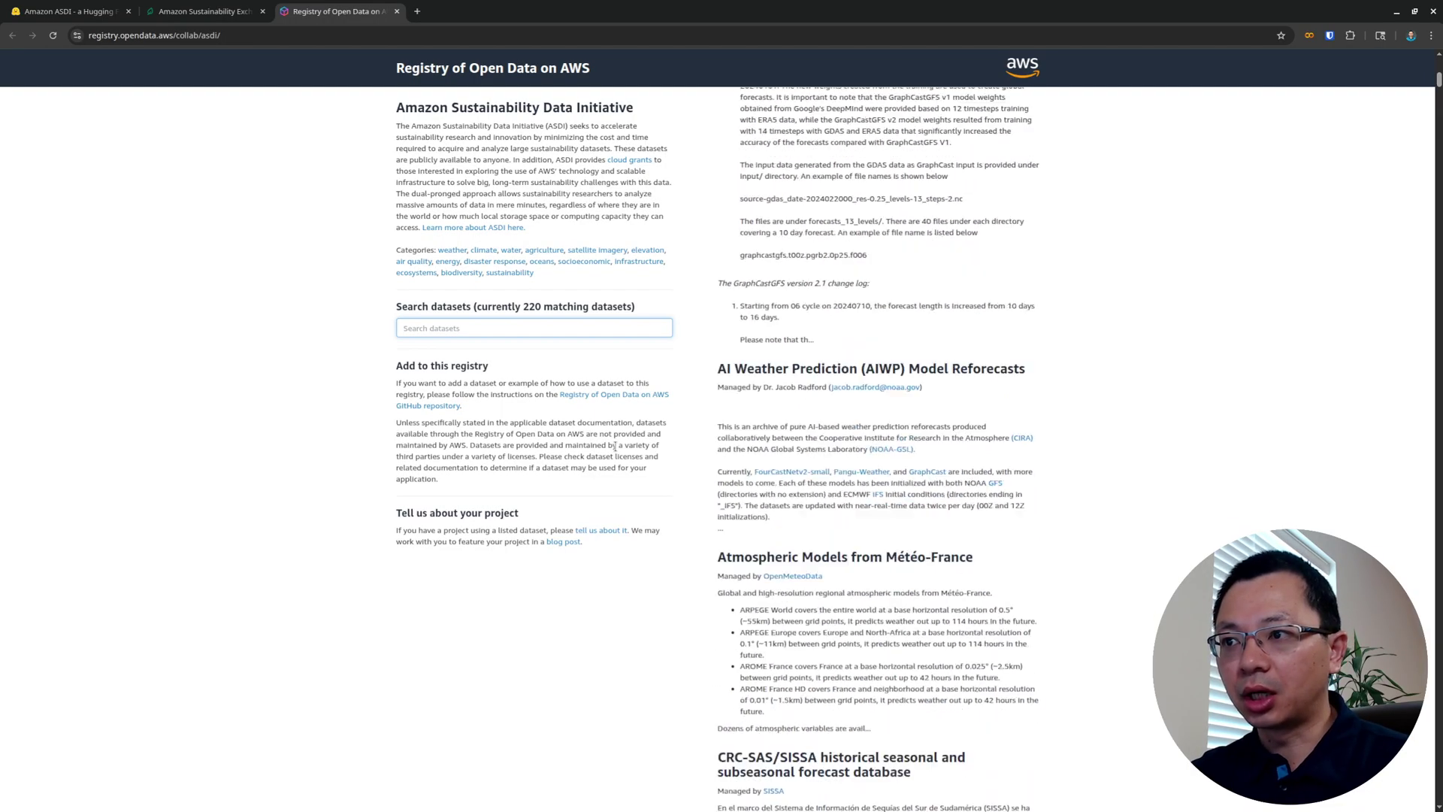
scroll(707, 454, "down", 15)
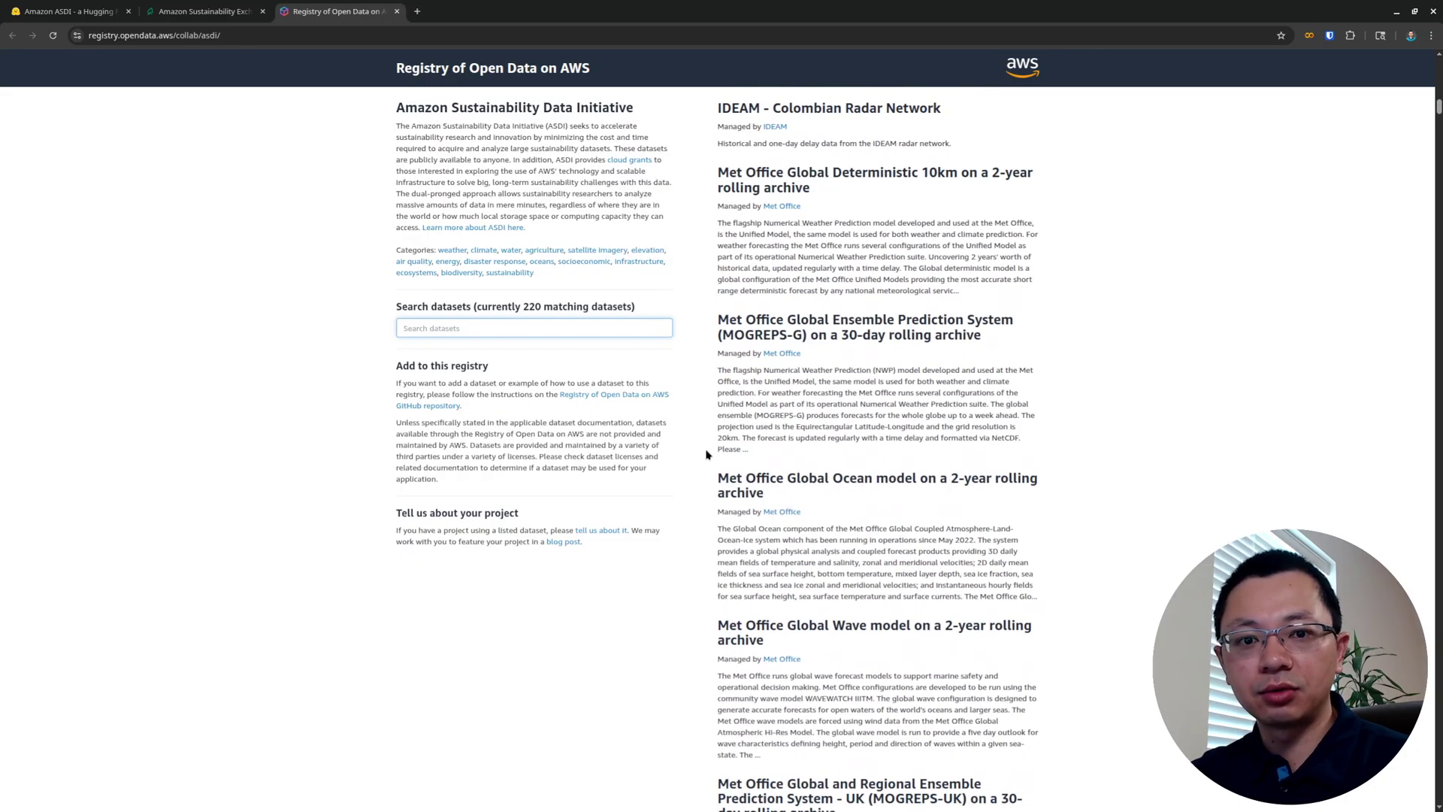
scroll(1113, 412, "down", 6)
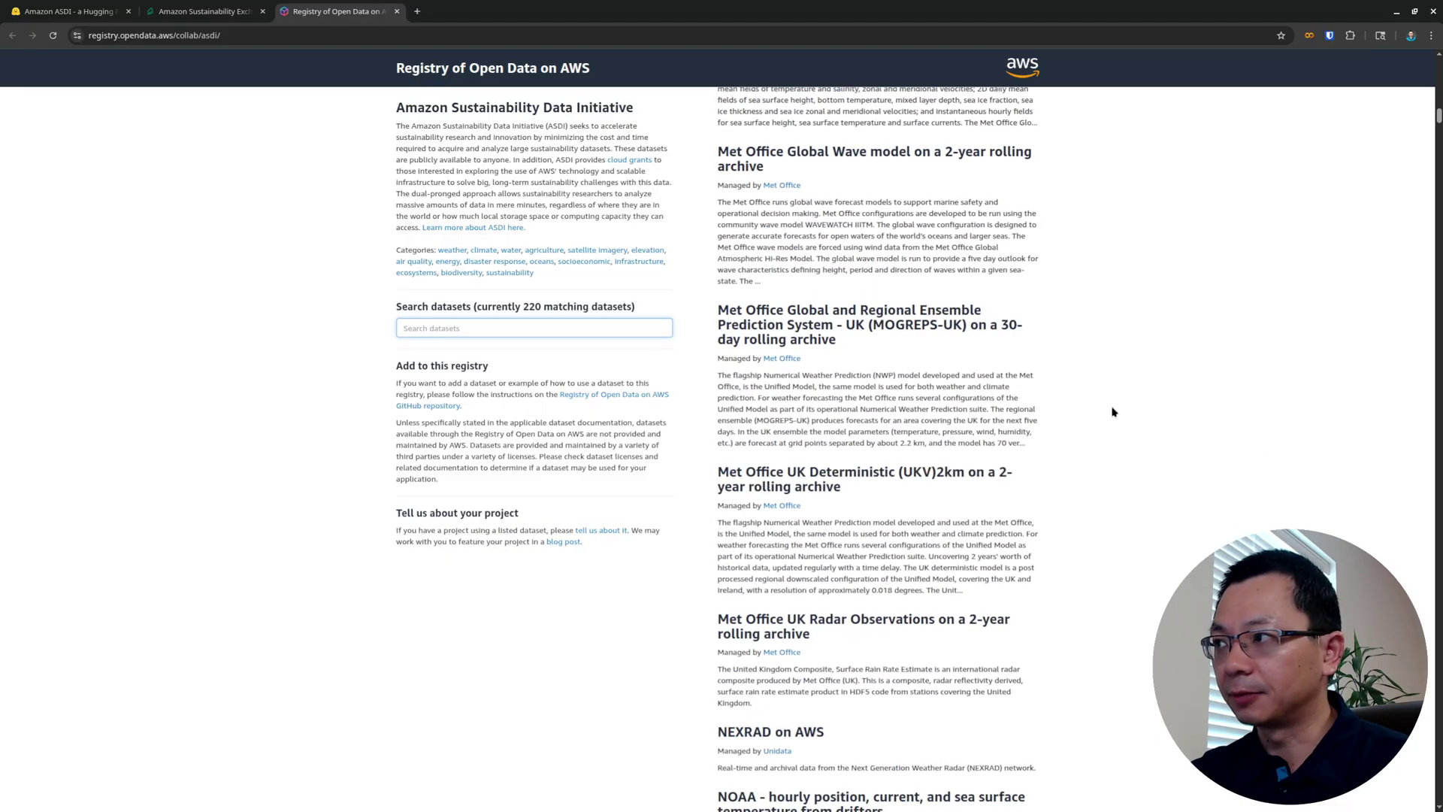
scroll(1113, 412, "down", 15)
scroll(1334, 94, "up", 20)
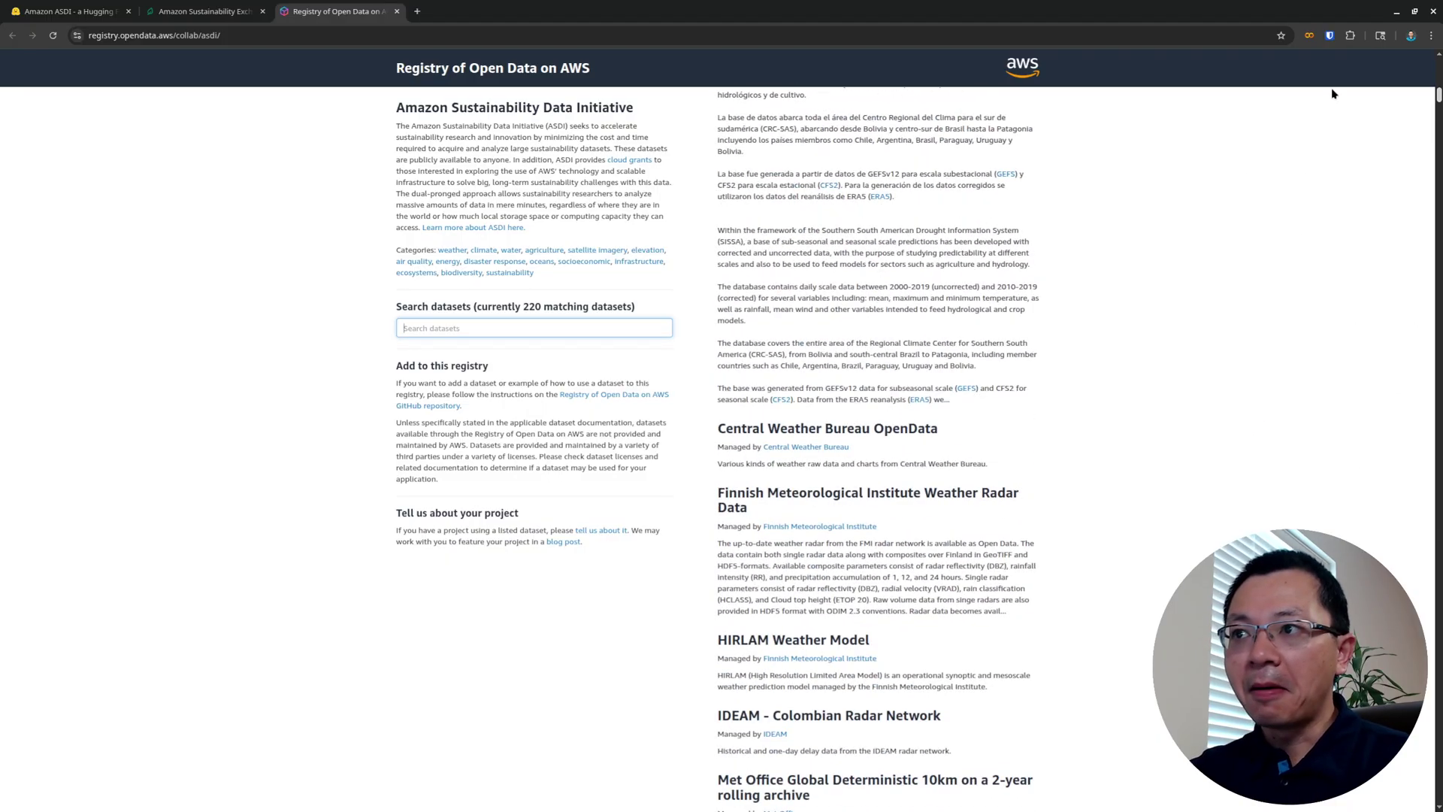
scroll(276, 395, "up", 15)
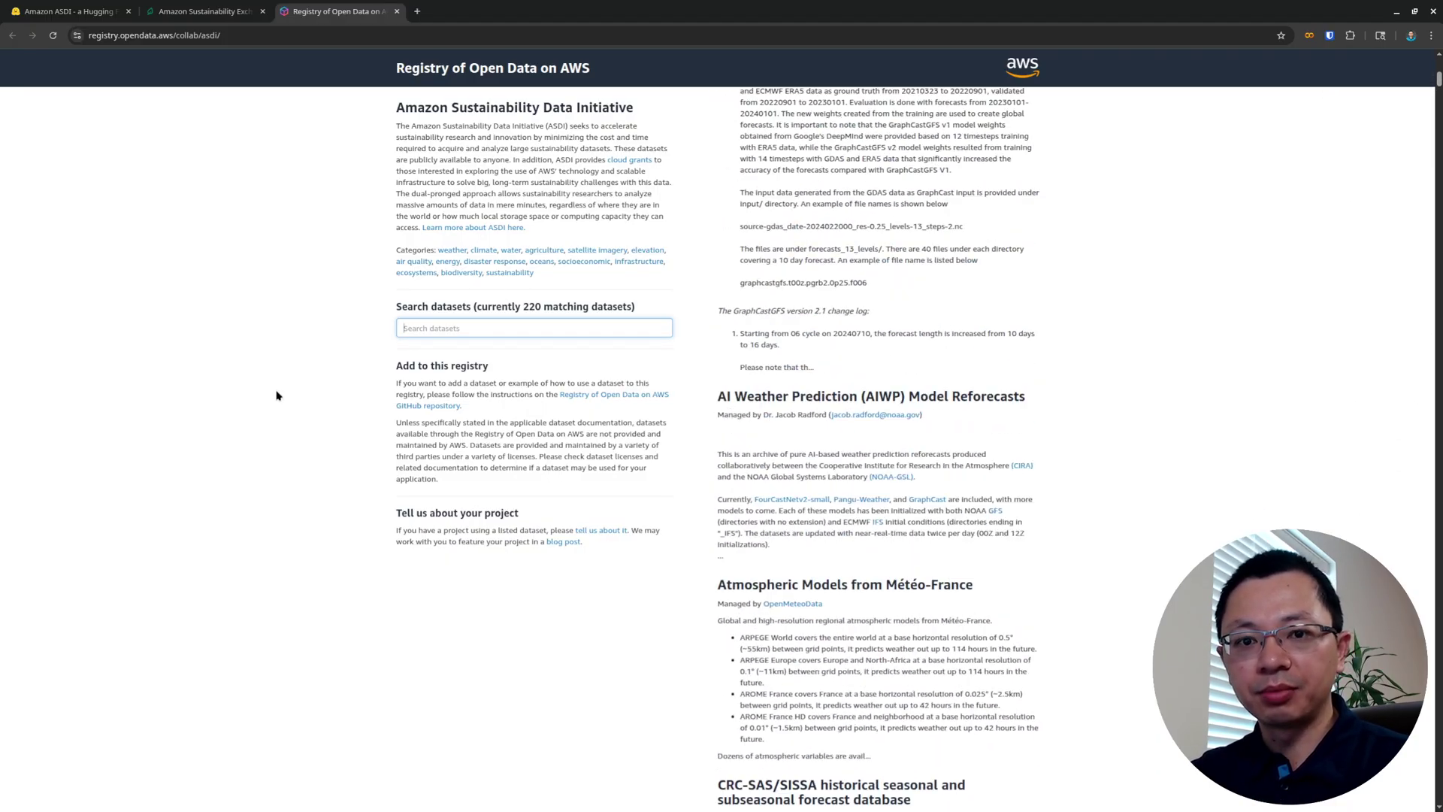
scroll(276, 395, "up", 5)
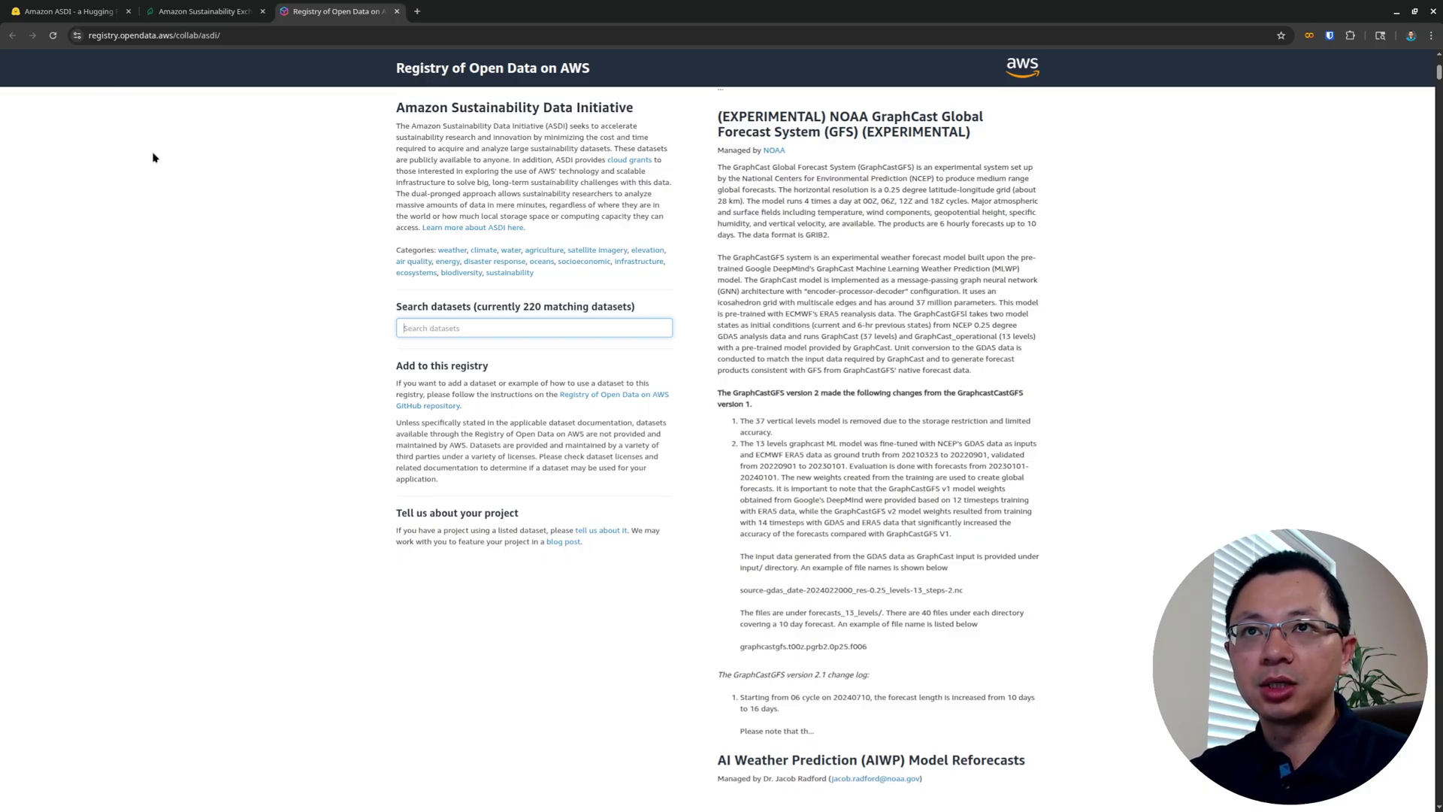
Return to the Amazon-ASDI Space, open its ASDI map page and bring North America into view on the globe.
left_click(68, 12)
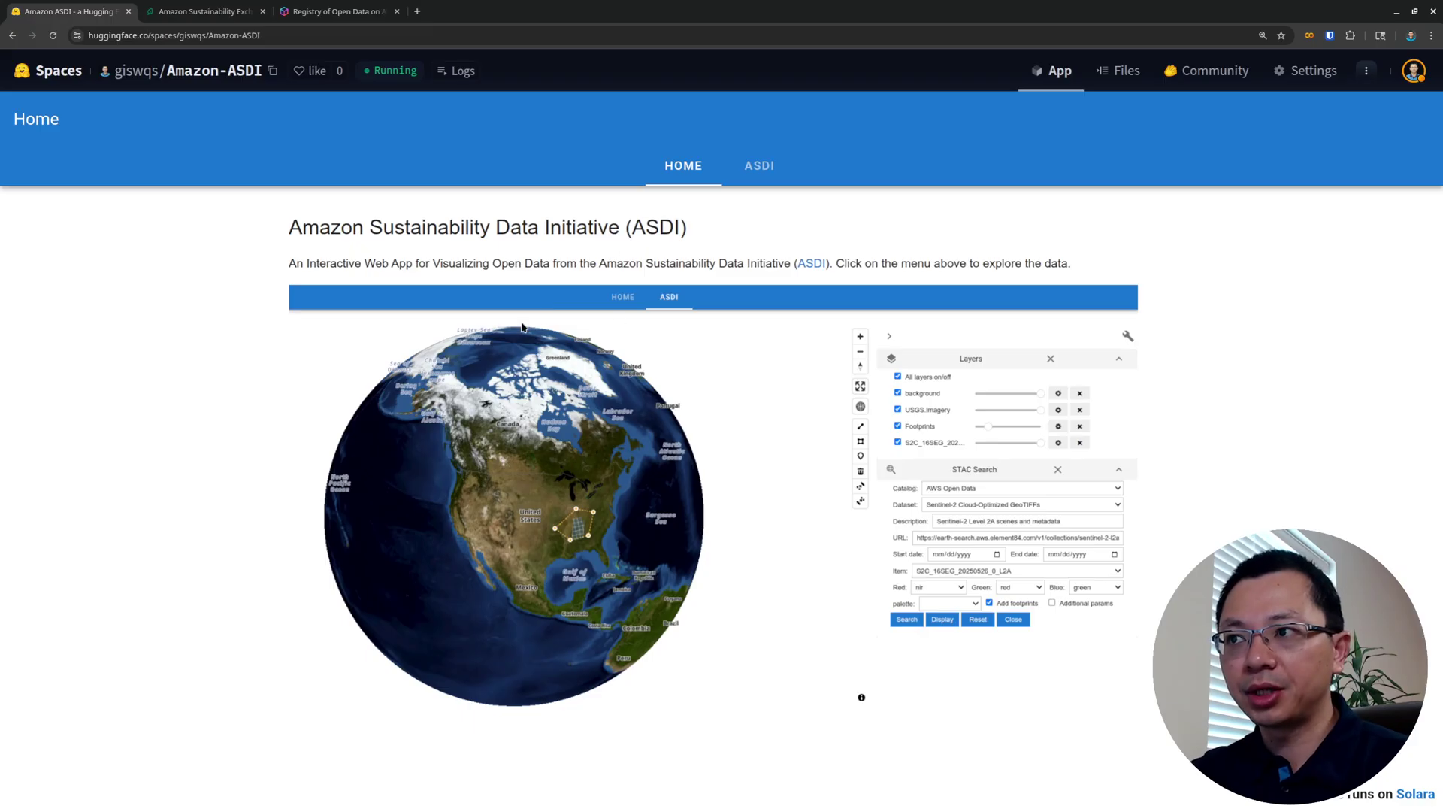
left_click(760, 168)
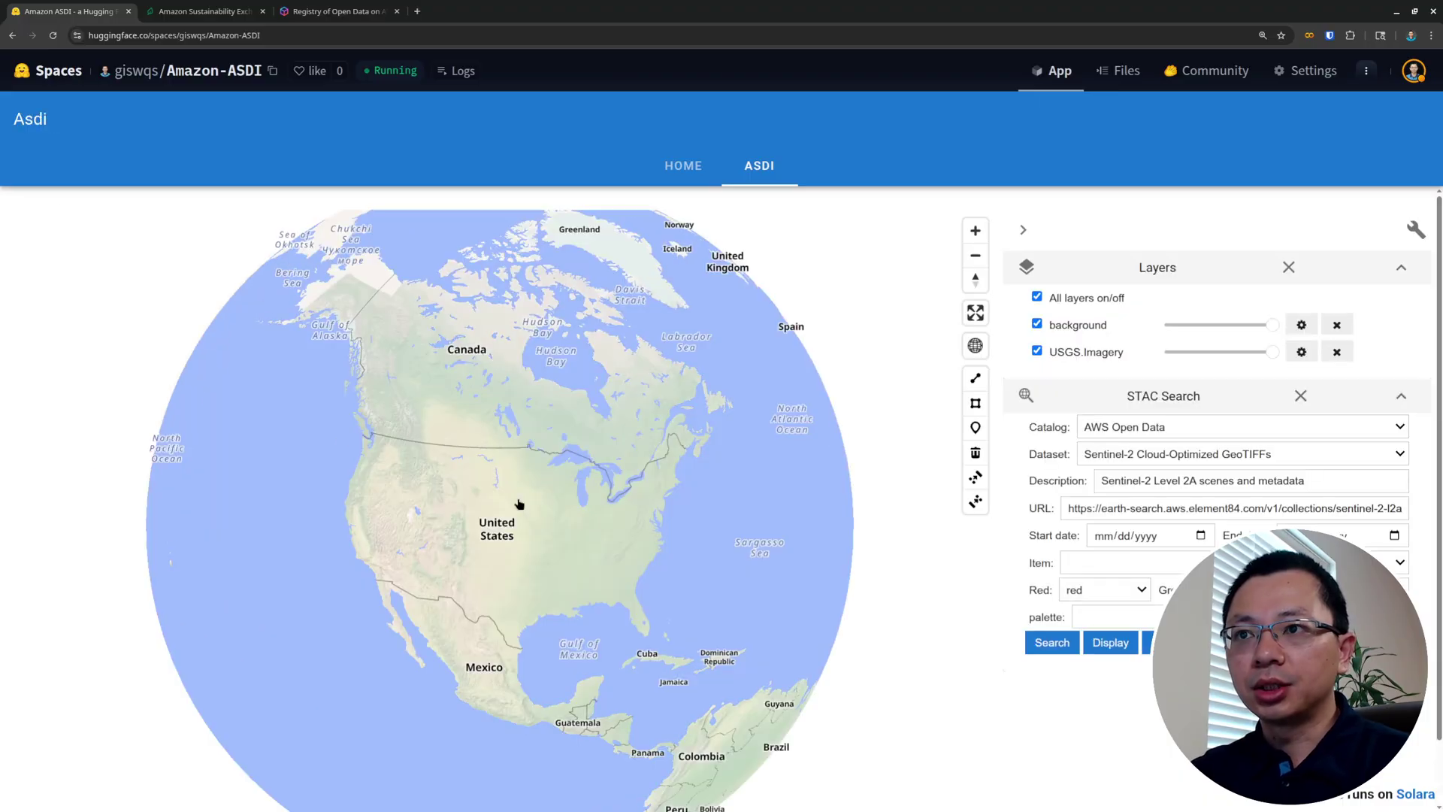
scroll(612, 548, "down", 3)
left_click_drag(458, 412, 451, 519)
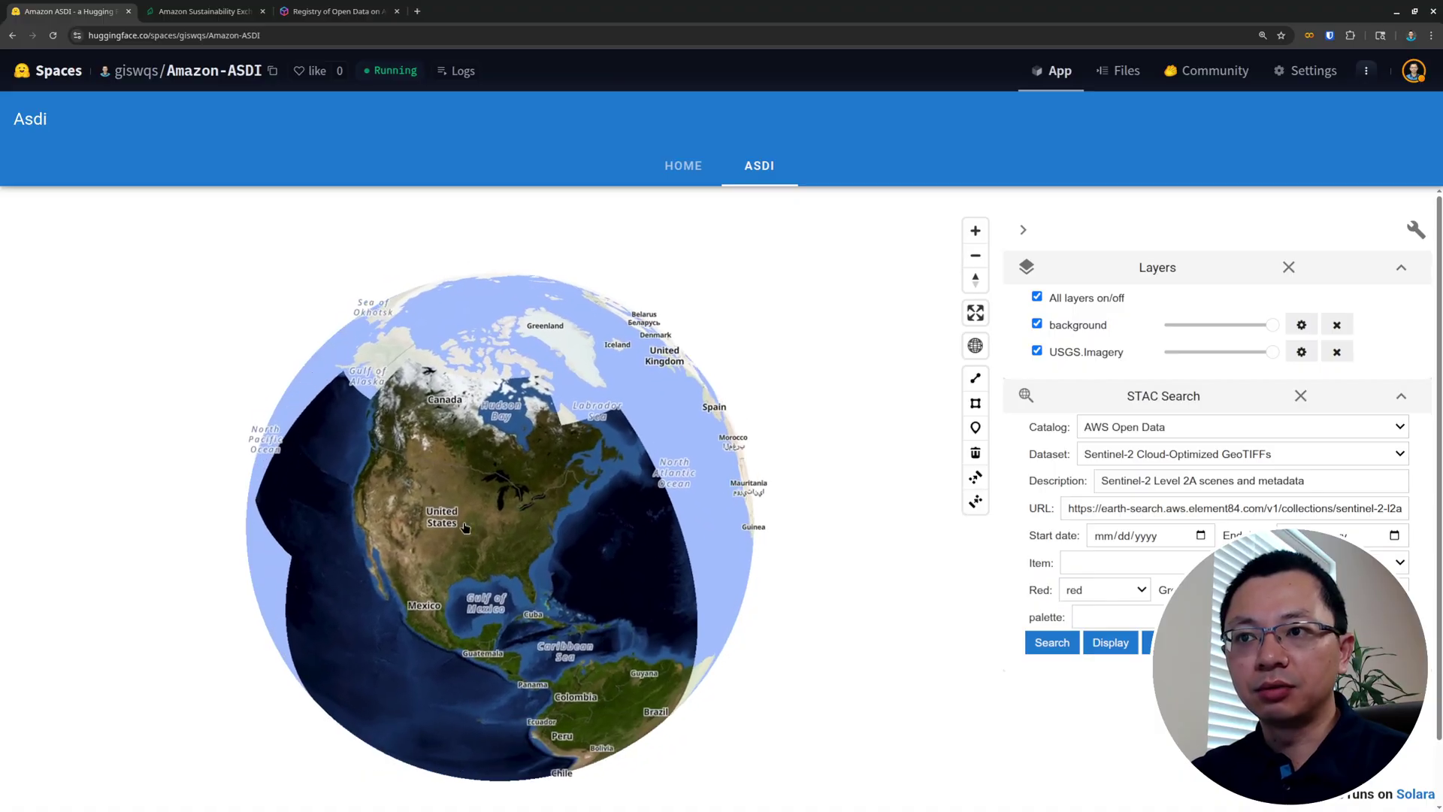
scroll(465, 502, "up", 2)
left_click_drag(542, 547, 544, 577)
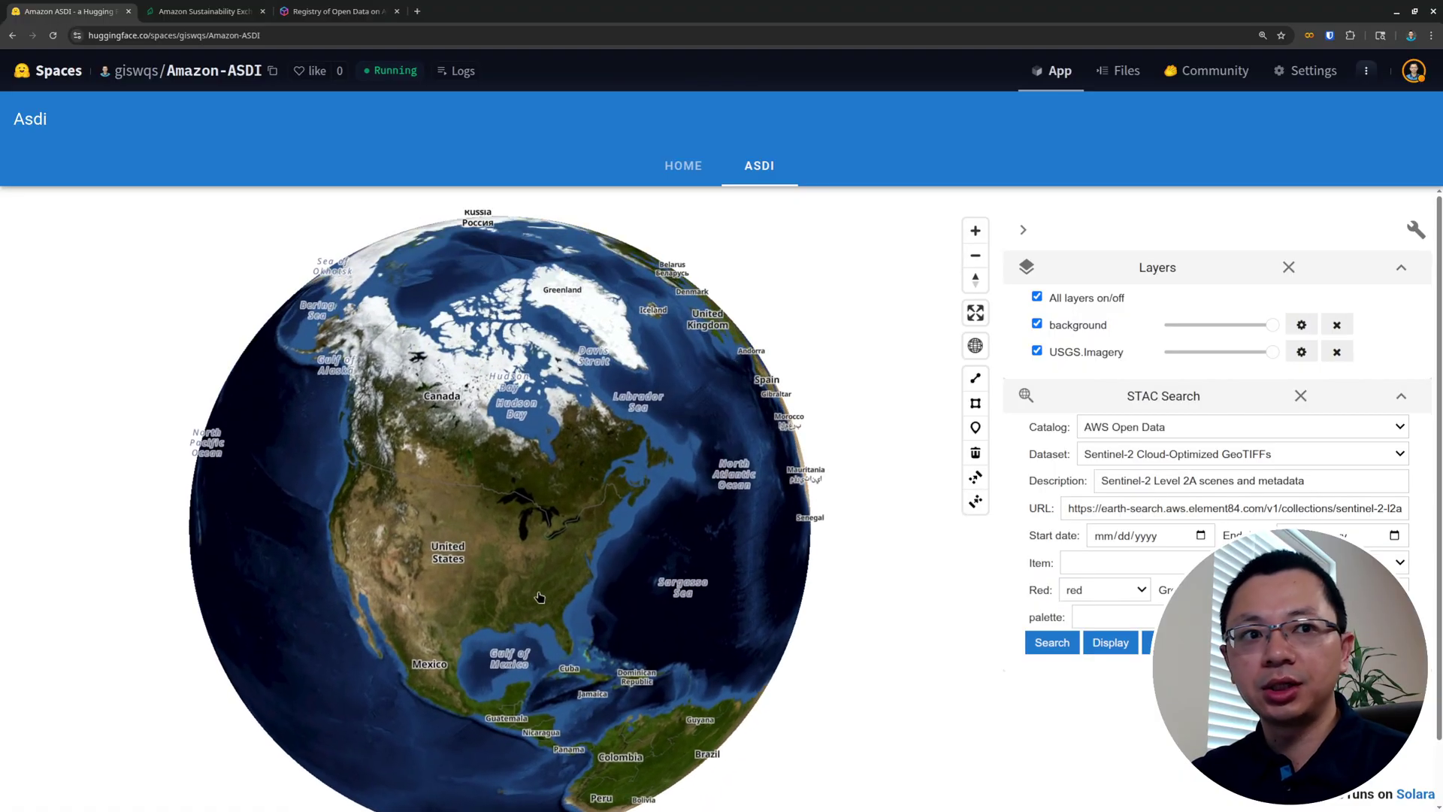
Compare the flat map projection with the globe, ending on the globe rotated to North America.
left_click(975, 345)
scroll(461, 456, "down", 3)
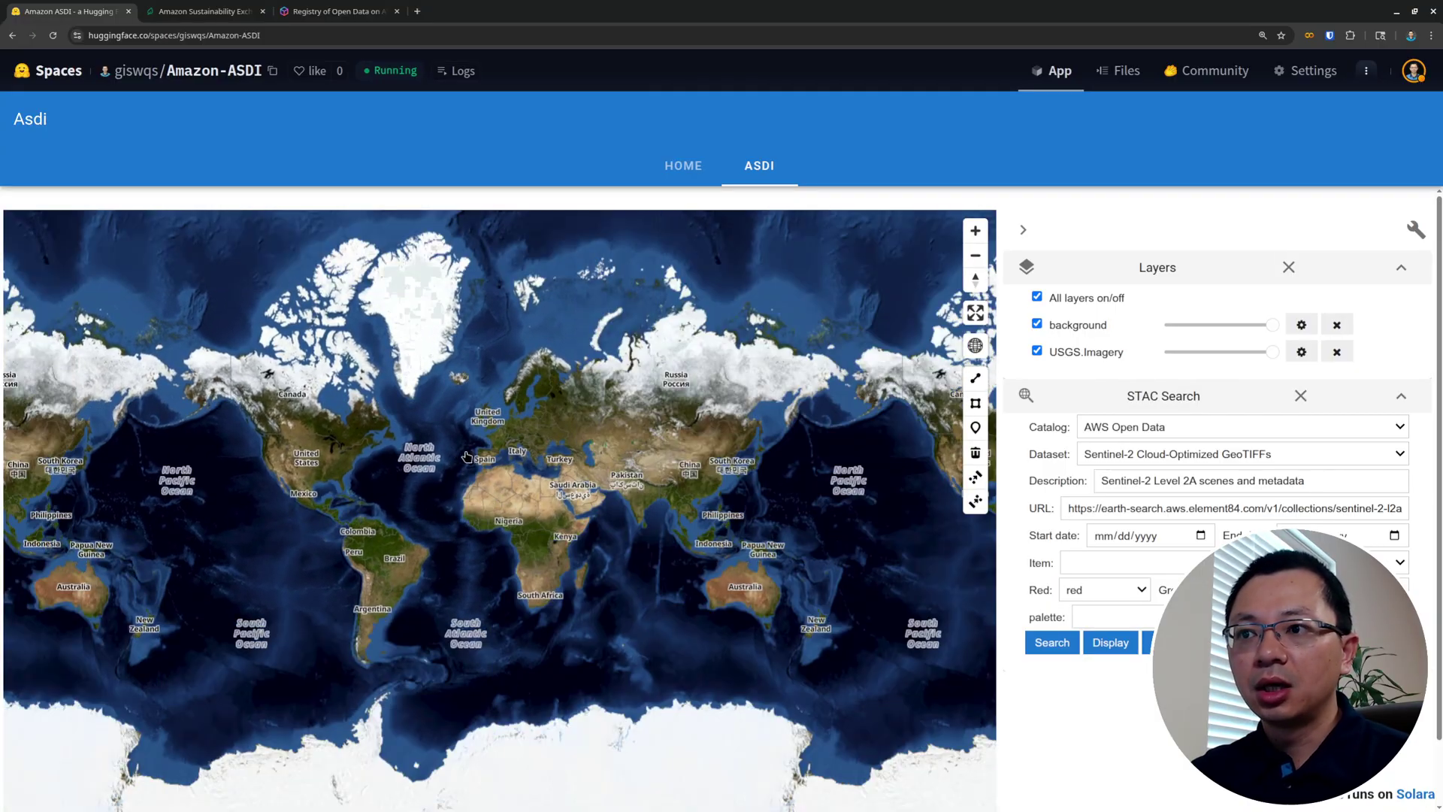
scroll(526, 481, "up", 3)
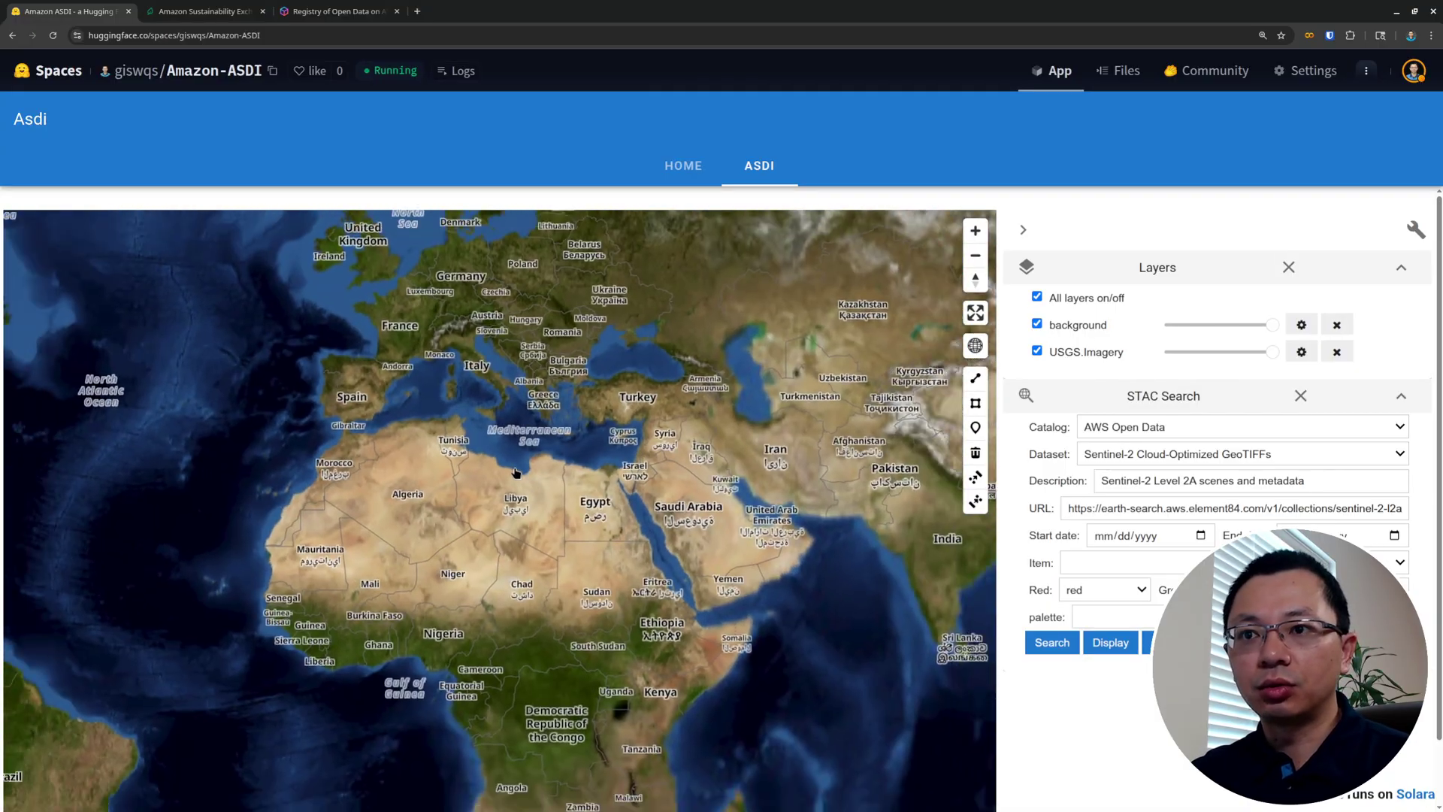
scroll(515, 472, "down", 2)
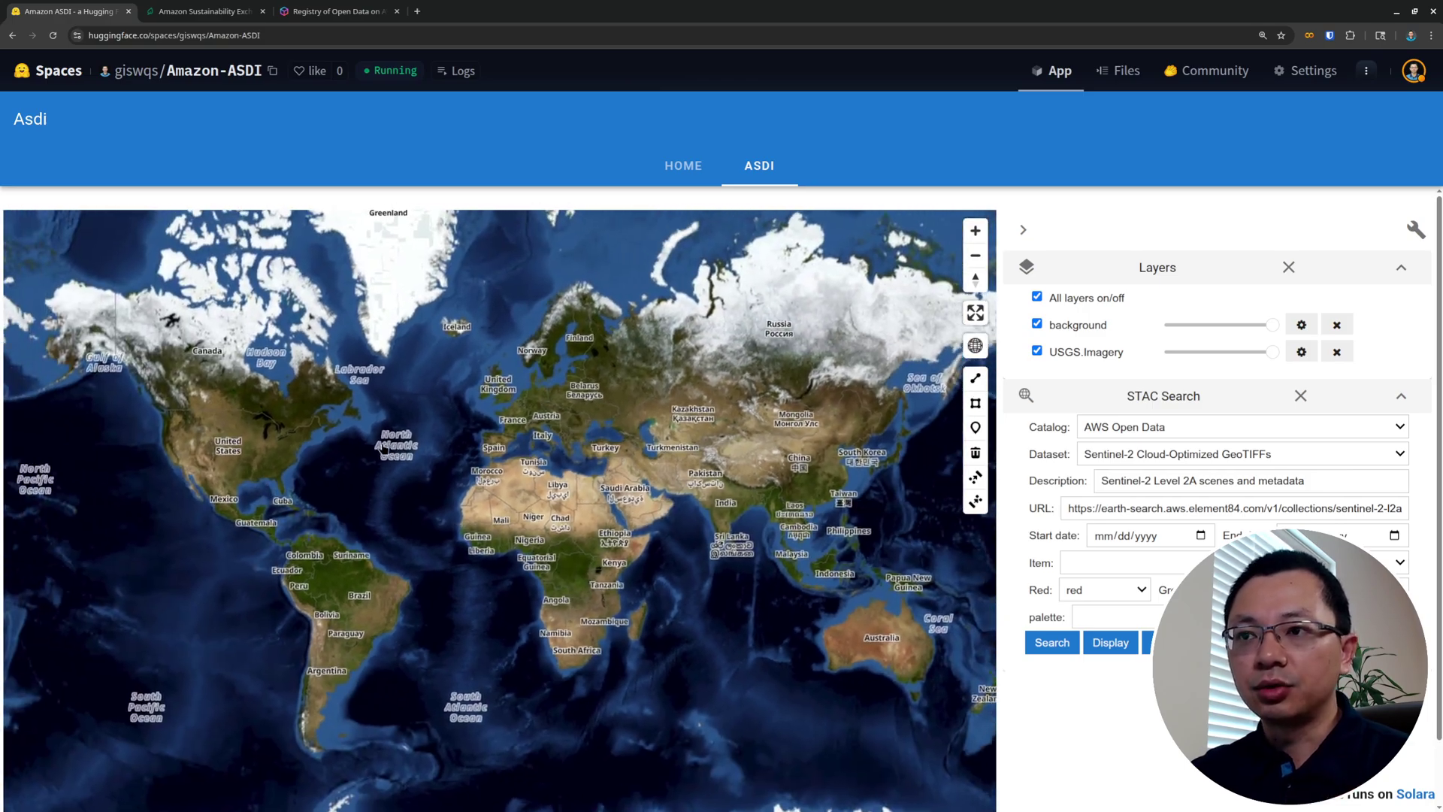
left_click(975, 346)
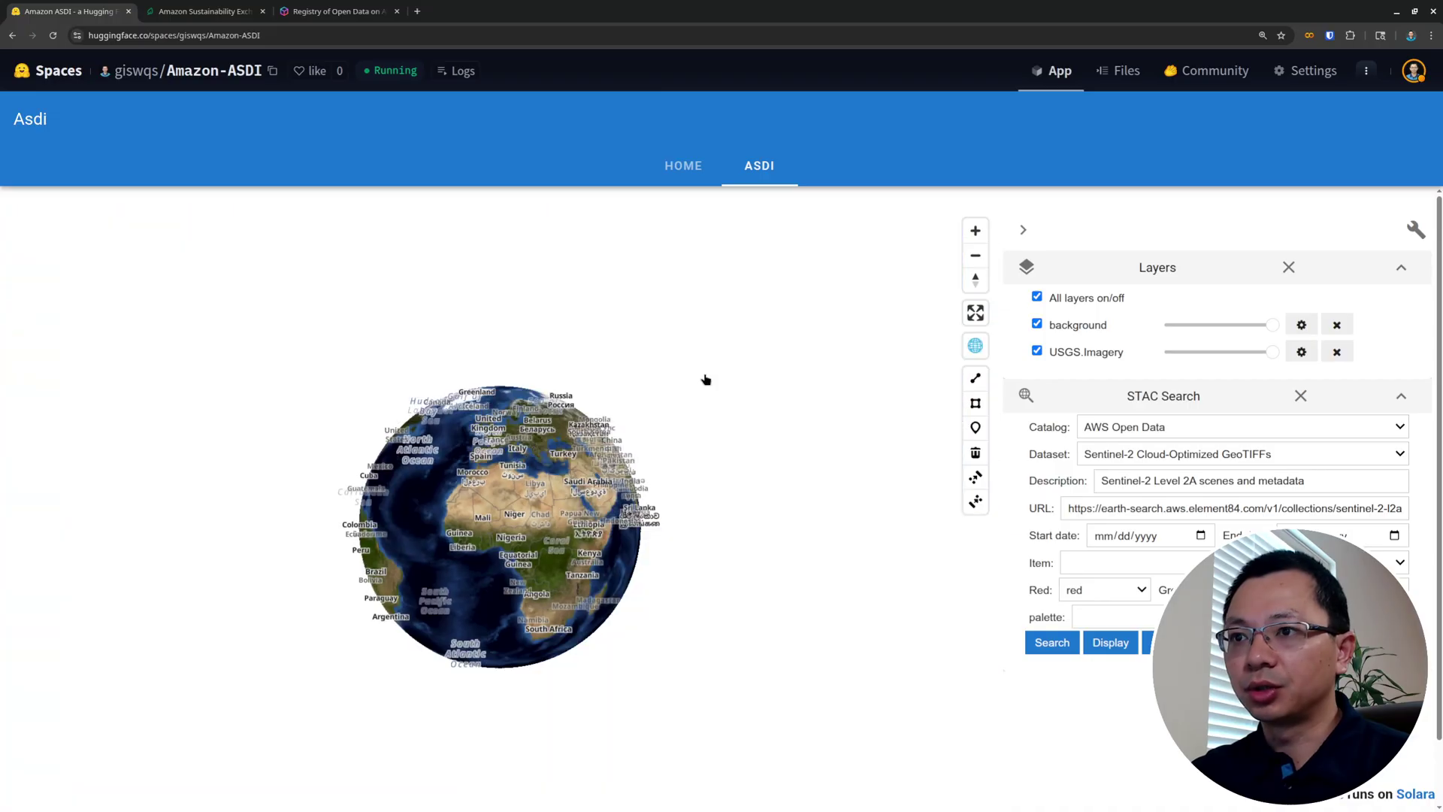
left_click_drag(593, 486, 751, 491)
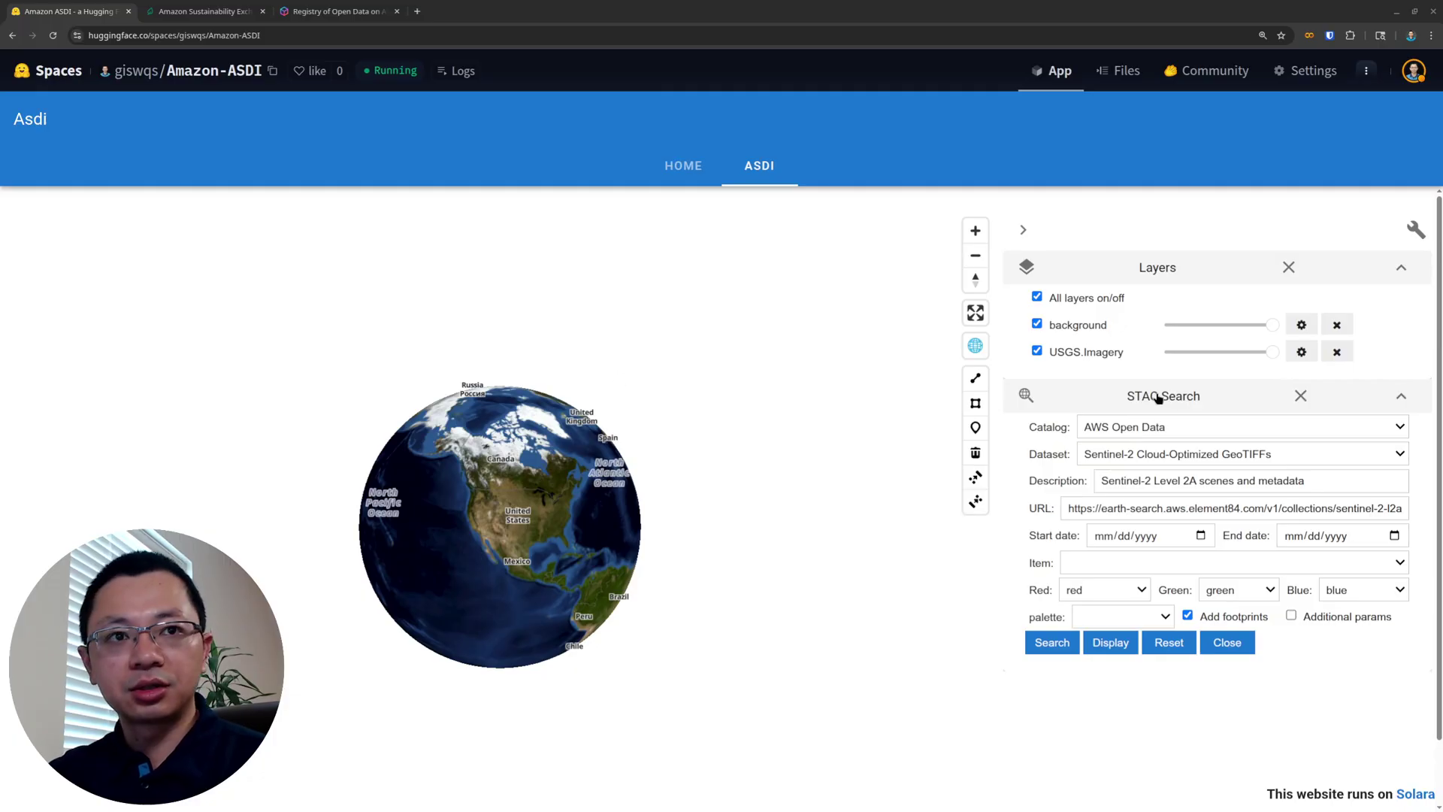
Review the catalogs offered in the STAC Search tool, keeping AWS Open Data selected.
left_click(1401, 397)
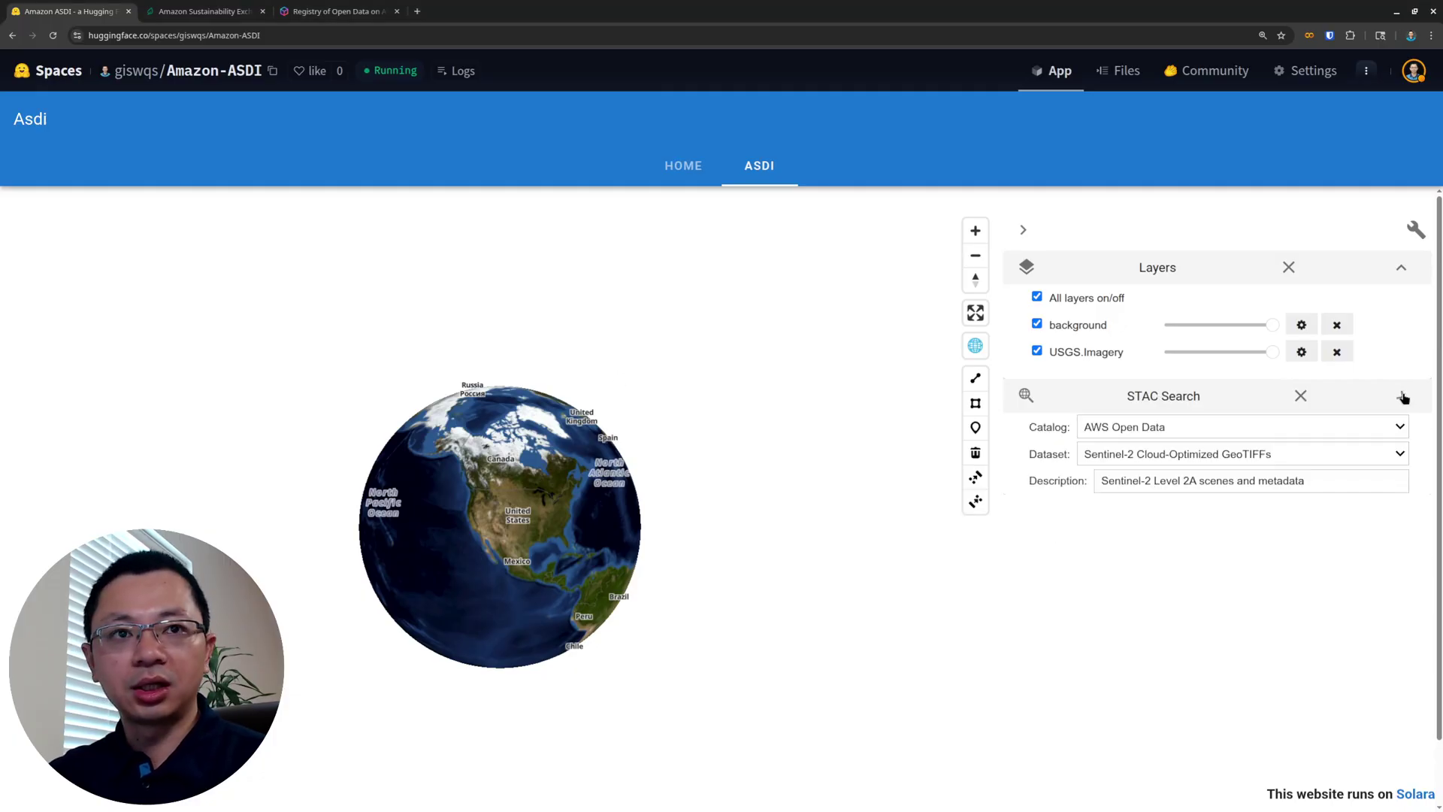
left_click(1233, 431)
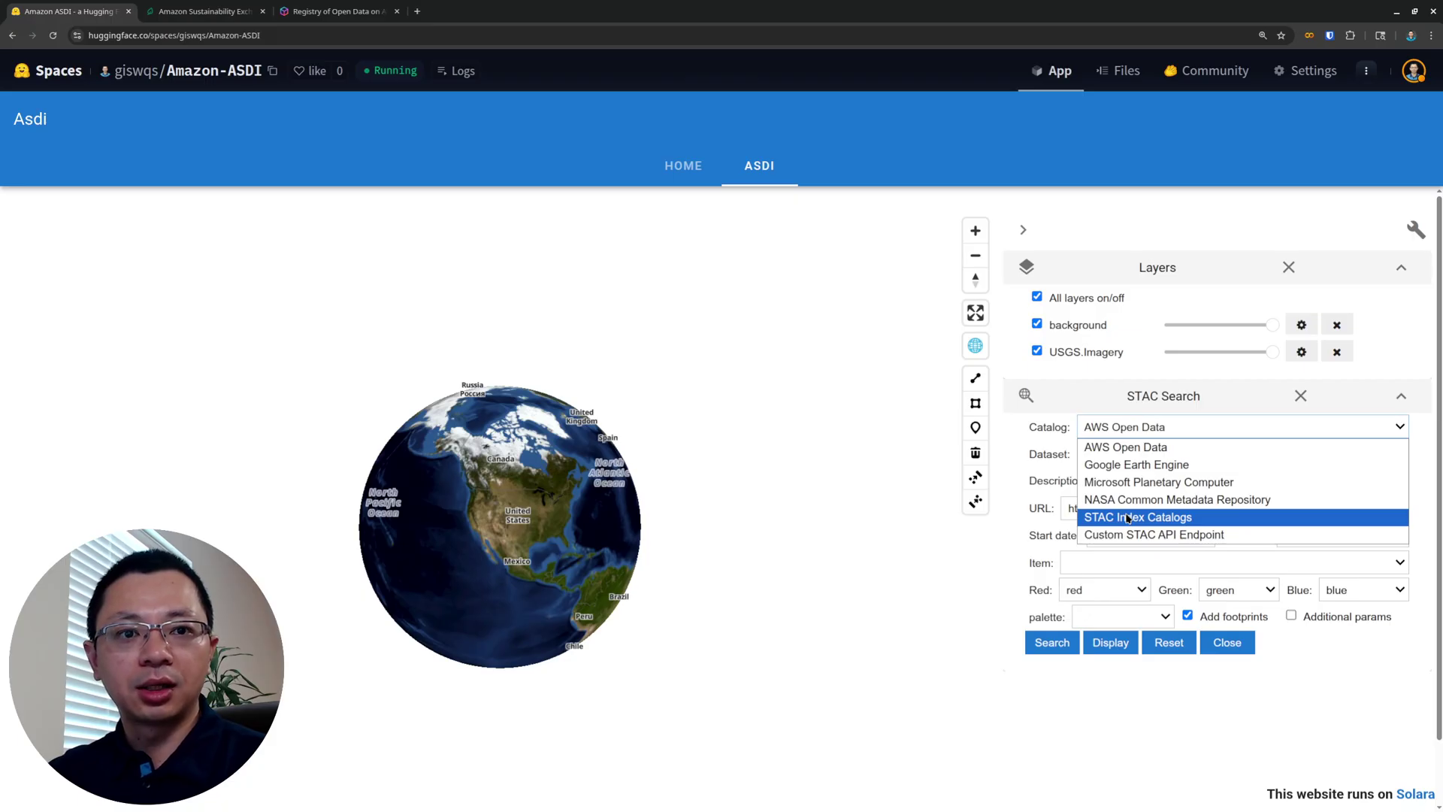
left_click(1156, 400)
Browse the datasets available for AWS Open Data, leaving Sentinel-2 Cloud-Optimized GeoTIFFs selected.
left_click(1153, 455)
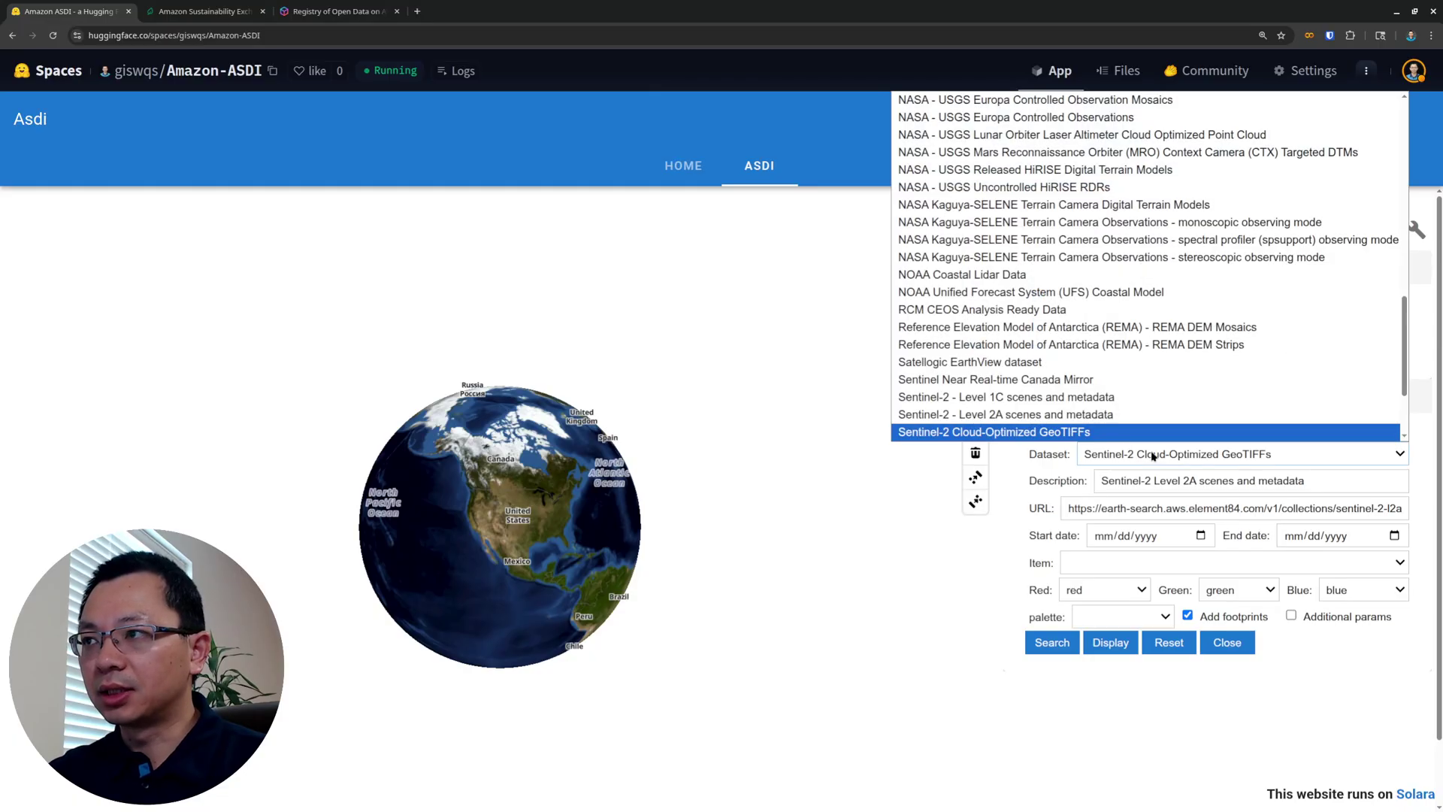
scroll(1118, 354, "up", 4)
scroll(1118, 354, "up", 5)
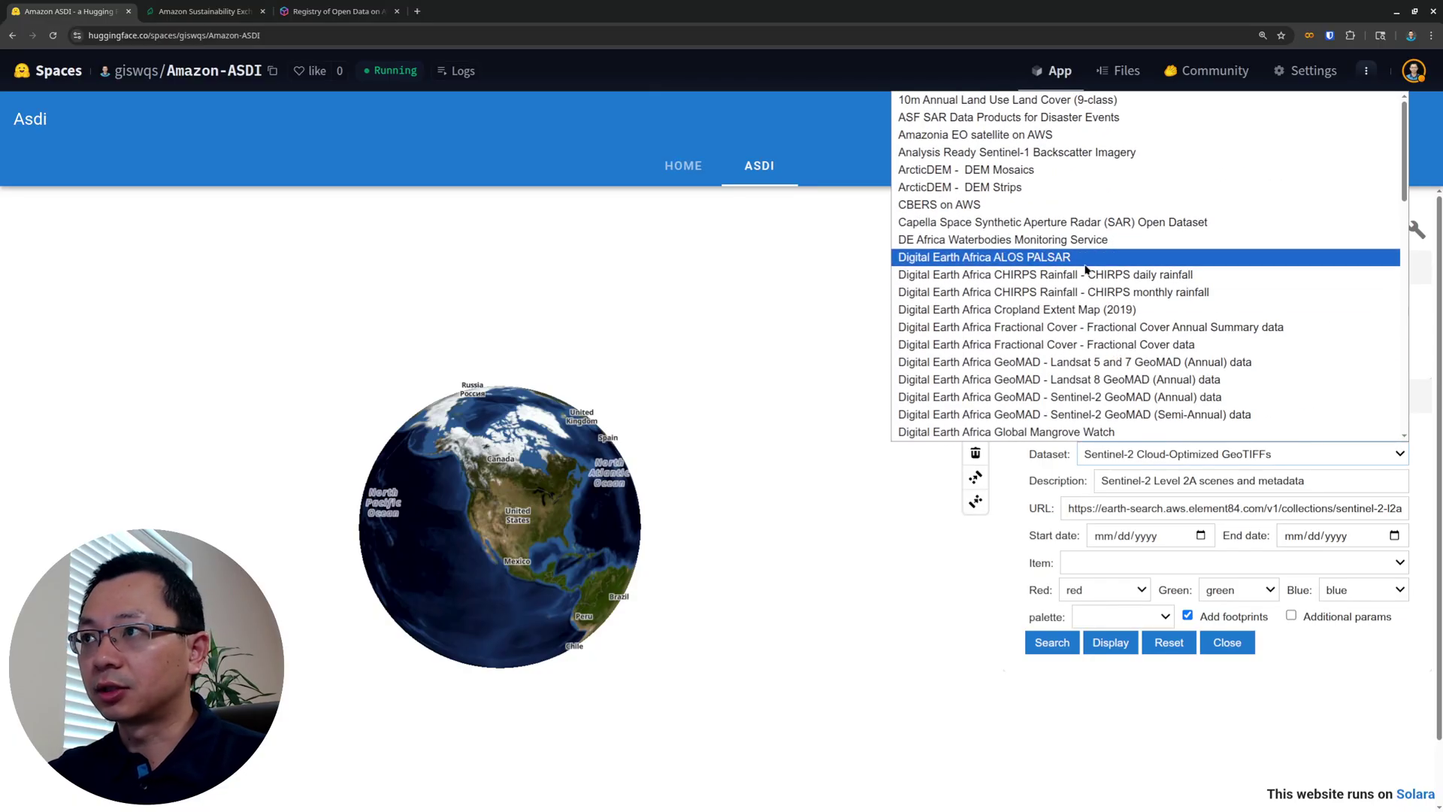
scroll(1018, 150, "down", 12)
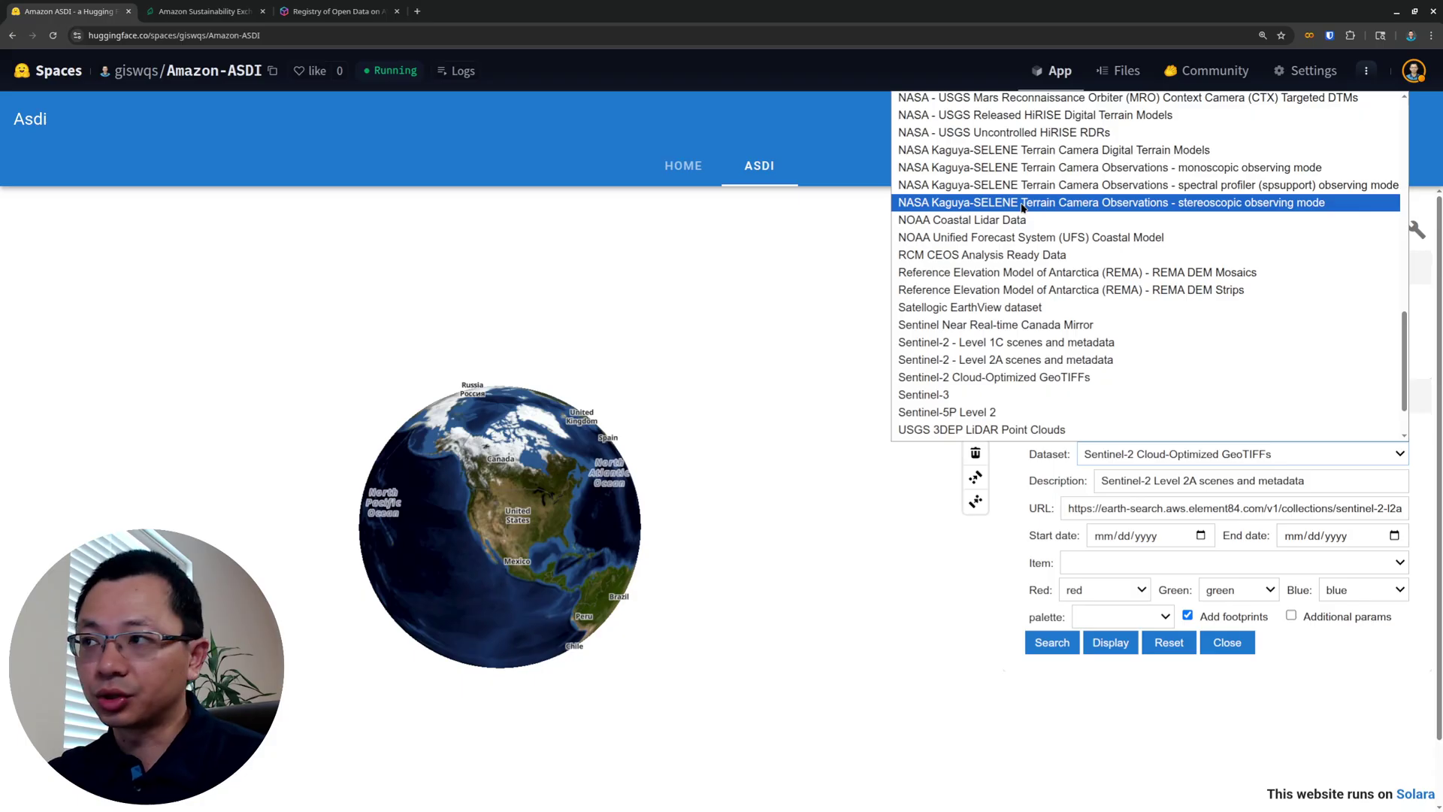
scroll(1030, 300, "up", 15)
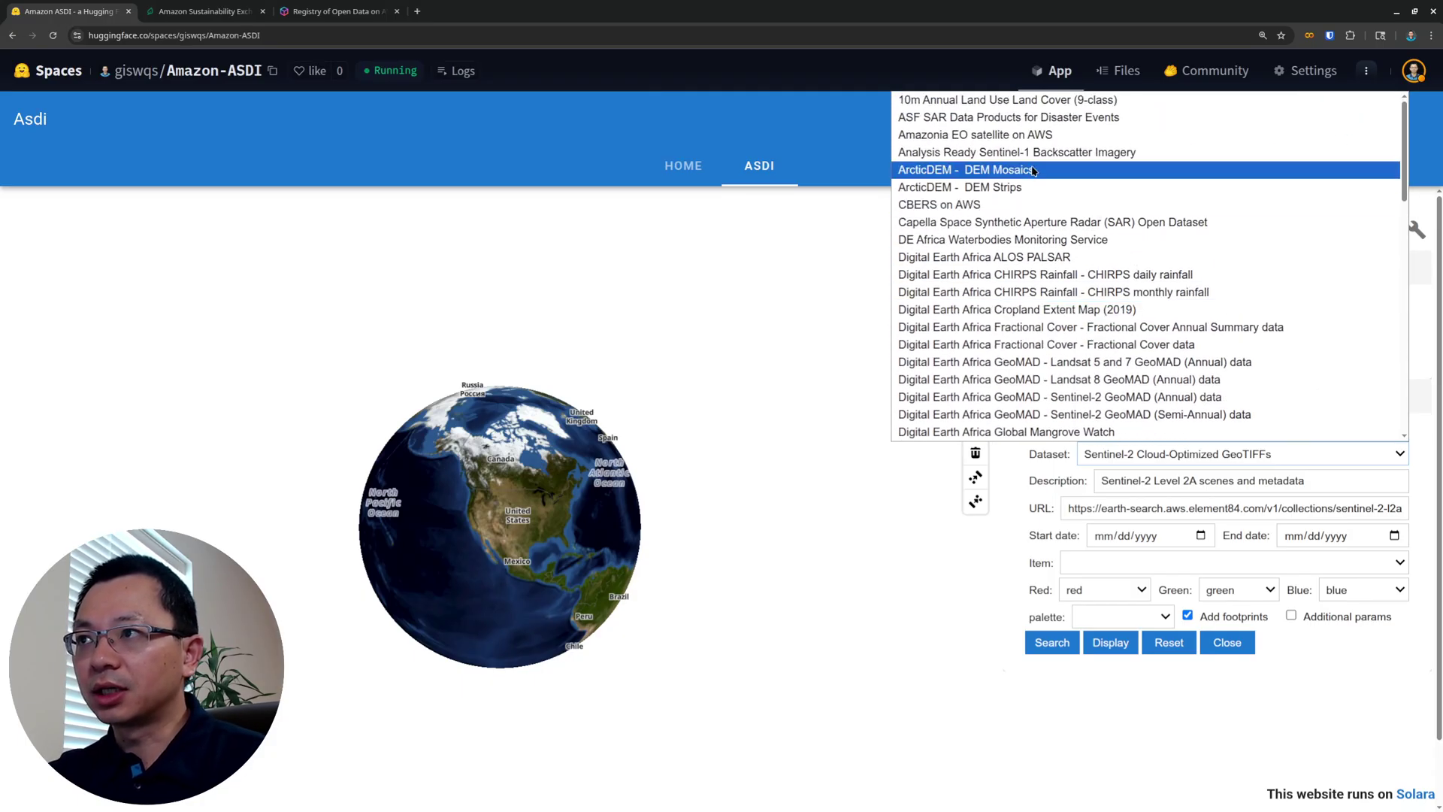
left_click(832, 356)
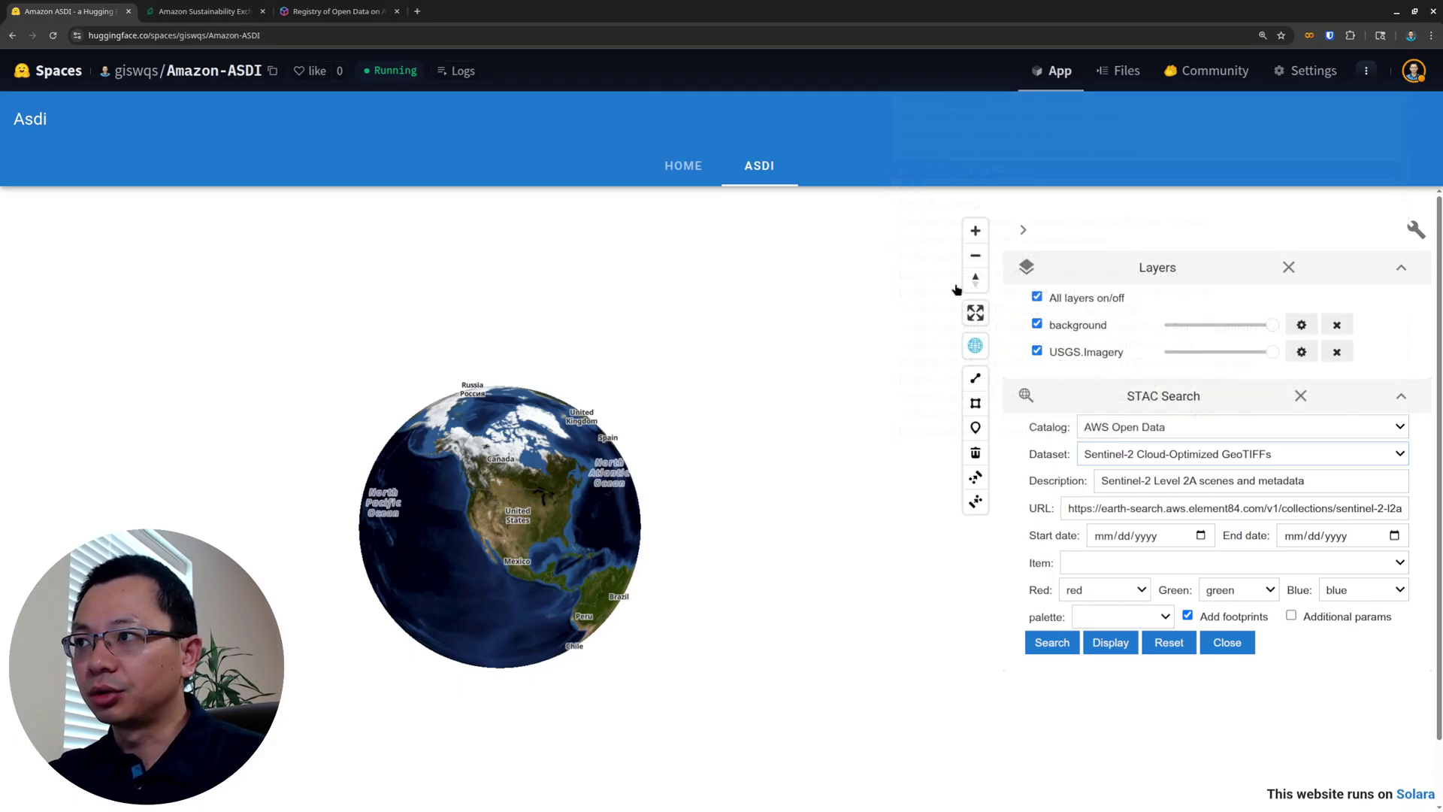
left_click(1175, 454)
scroll(977, 316, "down", 1)
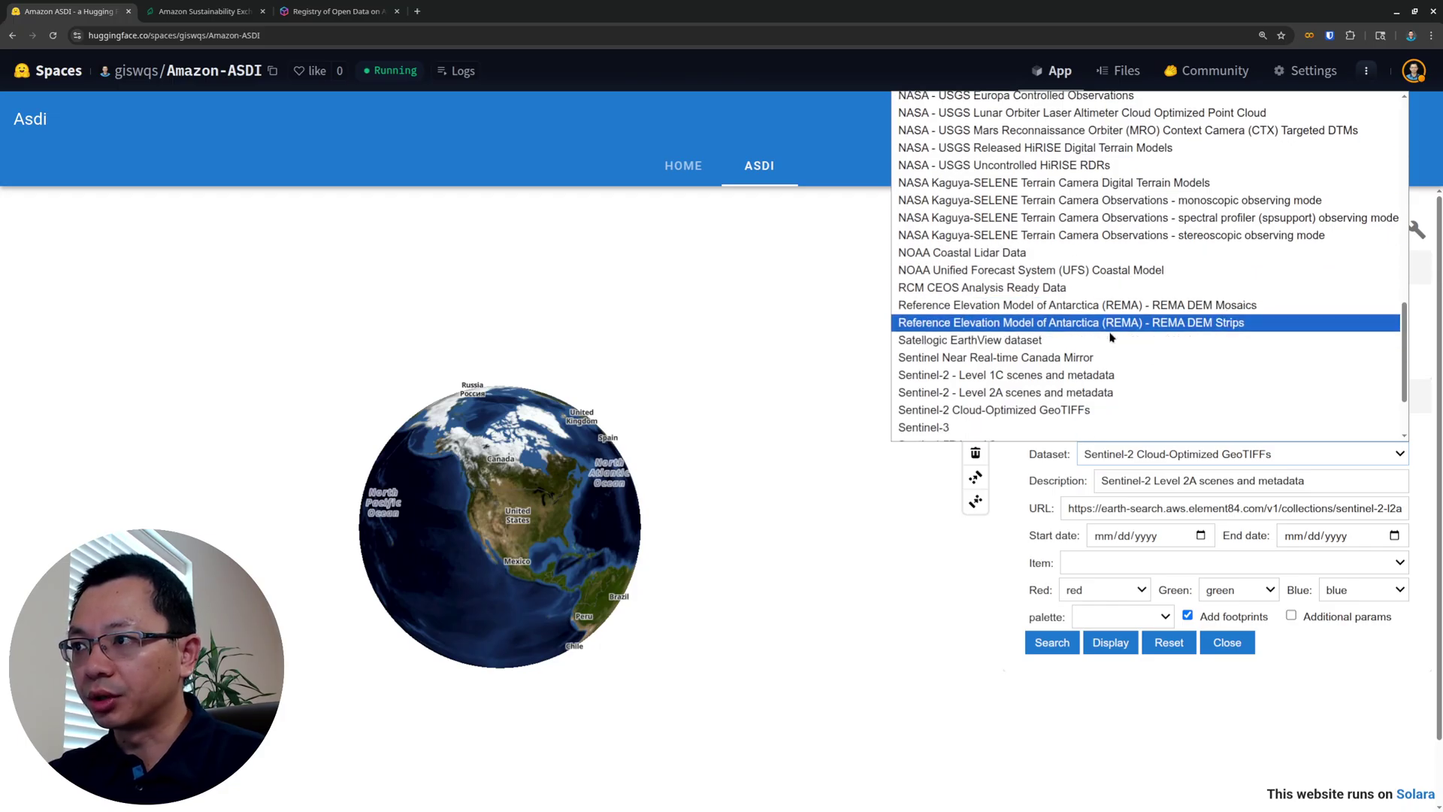
left_click(779, 382)
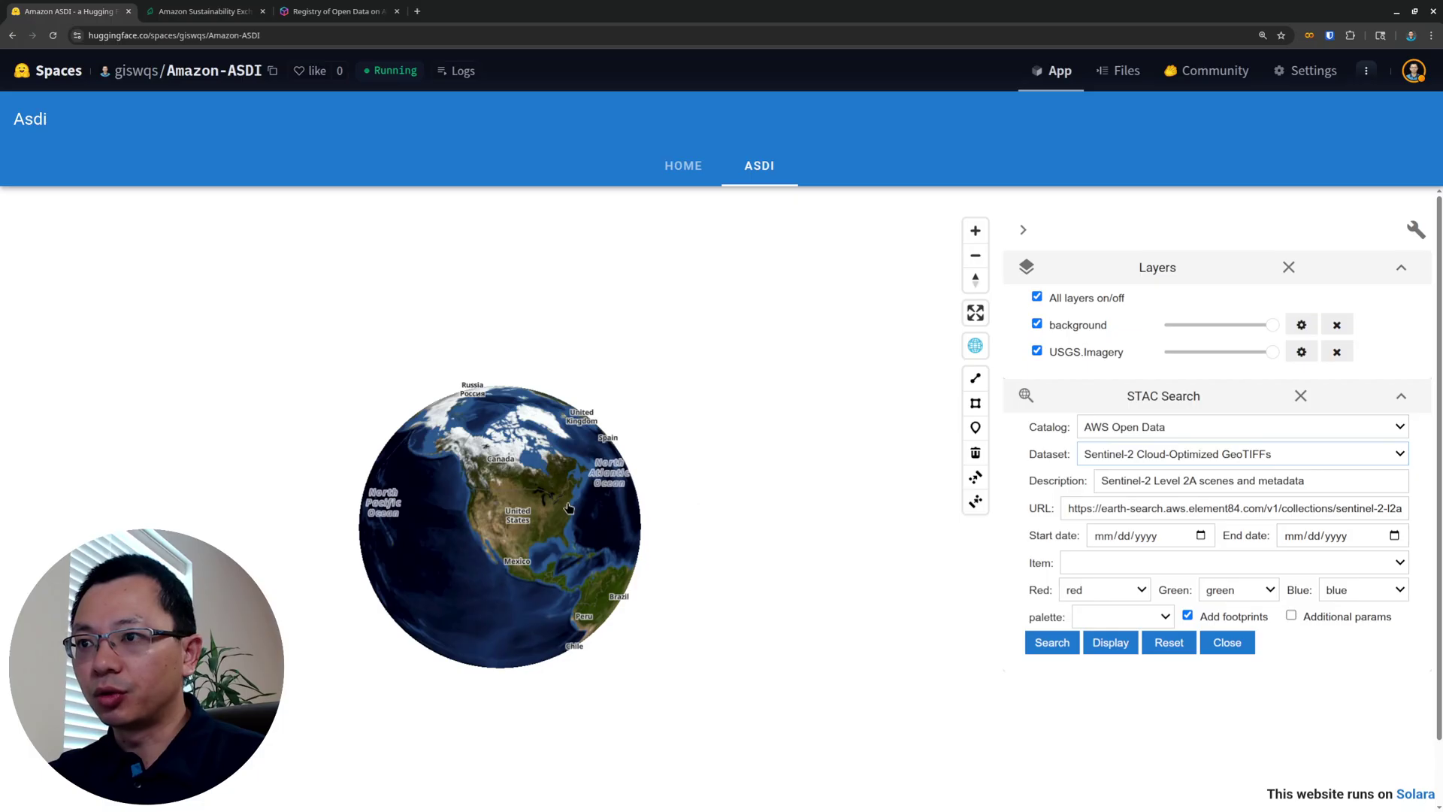
Zoom the map in to Lake Mead, east of Las Vegas.
scroll(456, 530, "up", 5)
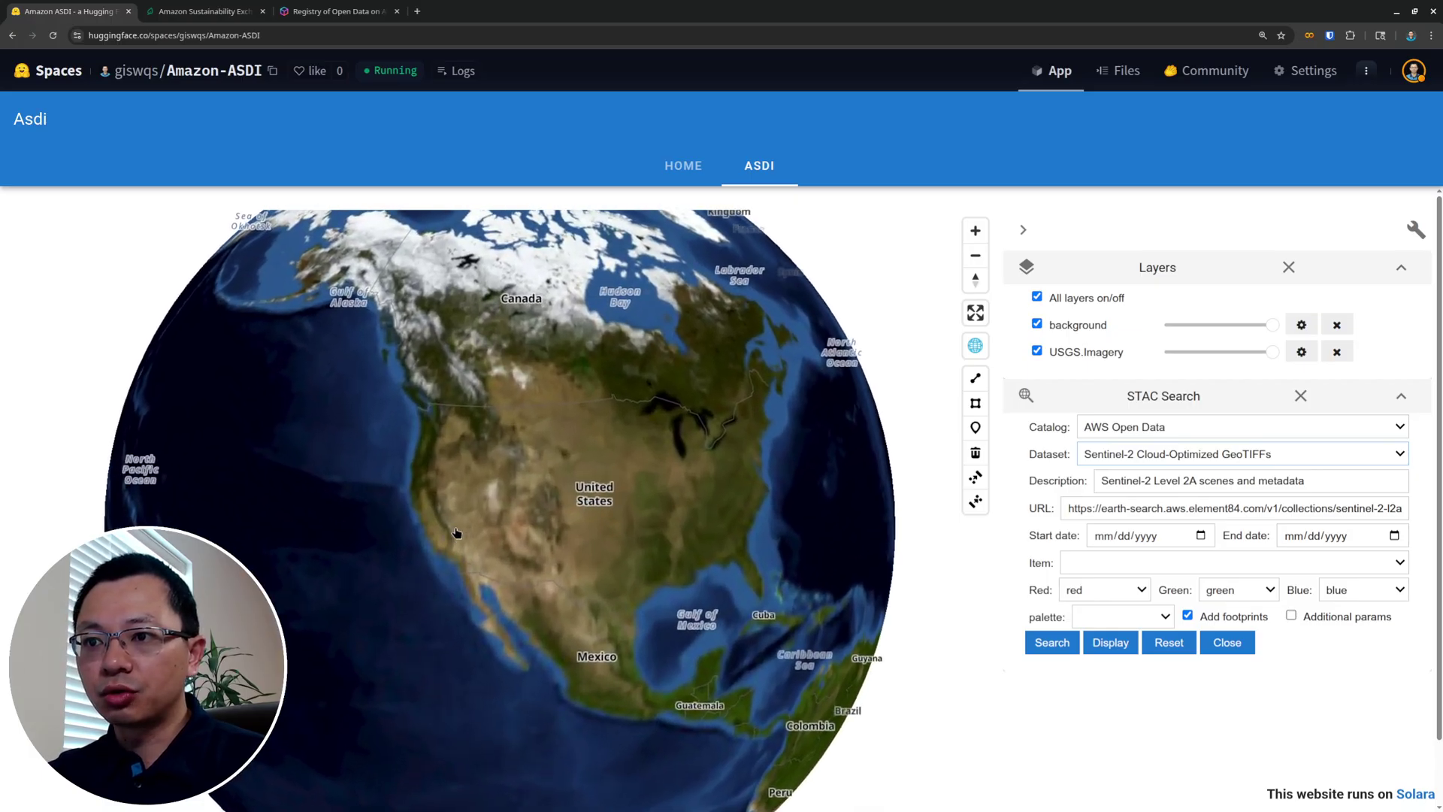
scroll(457, 532, "up", 5)
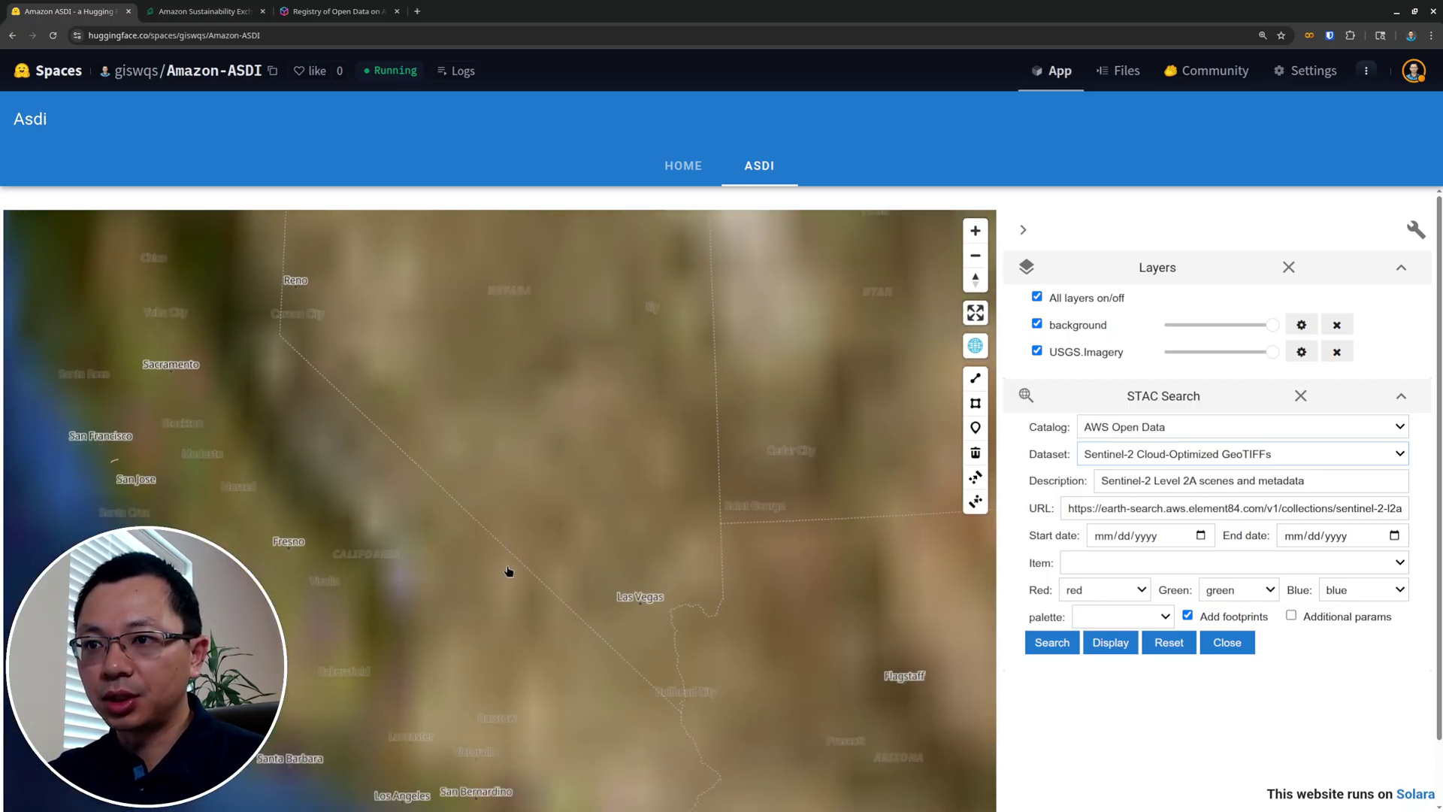
scroll(636, 607, "up", 5)
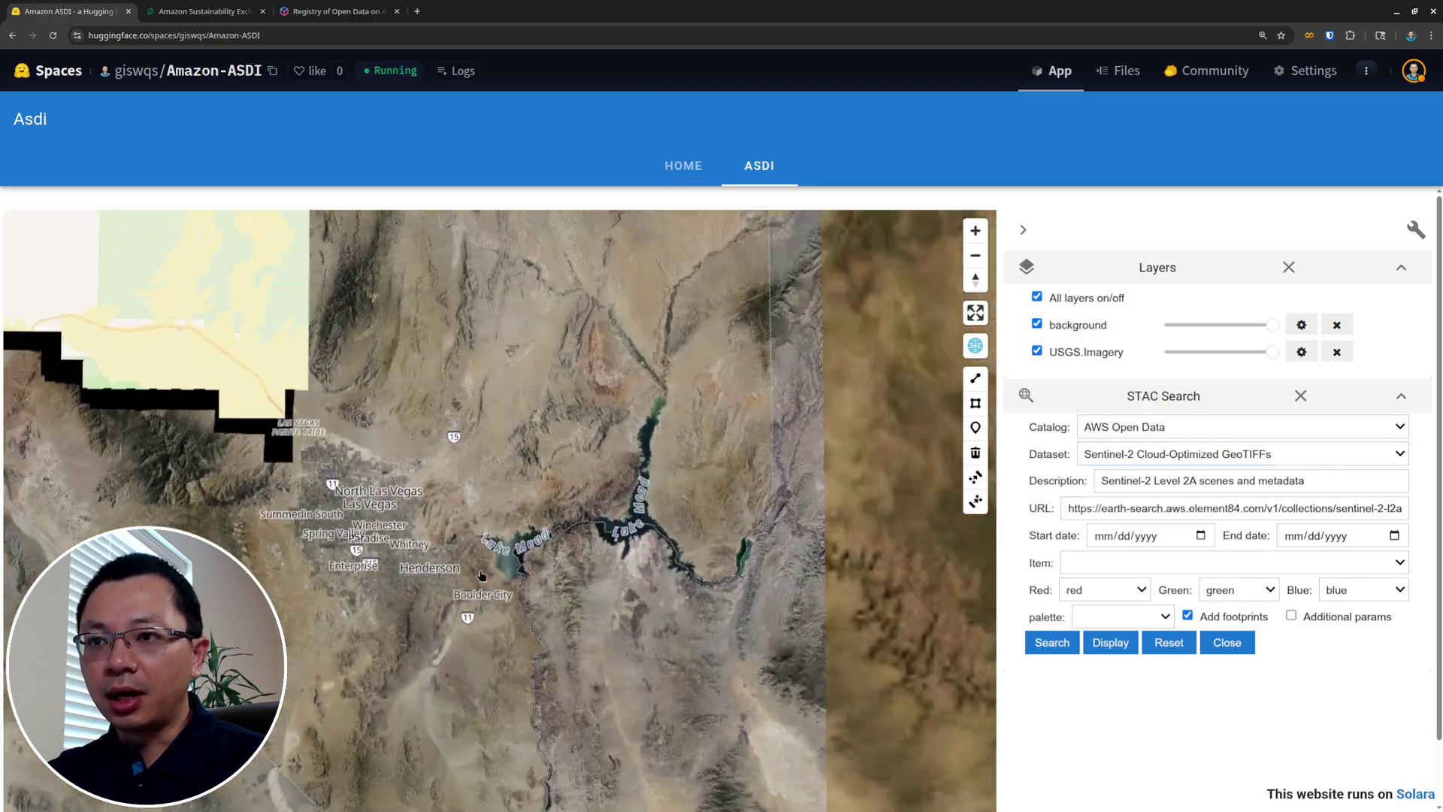
scroll(481, 576, "up", 2)
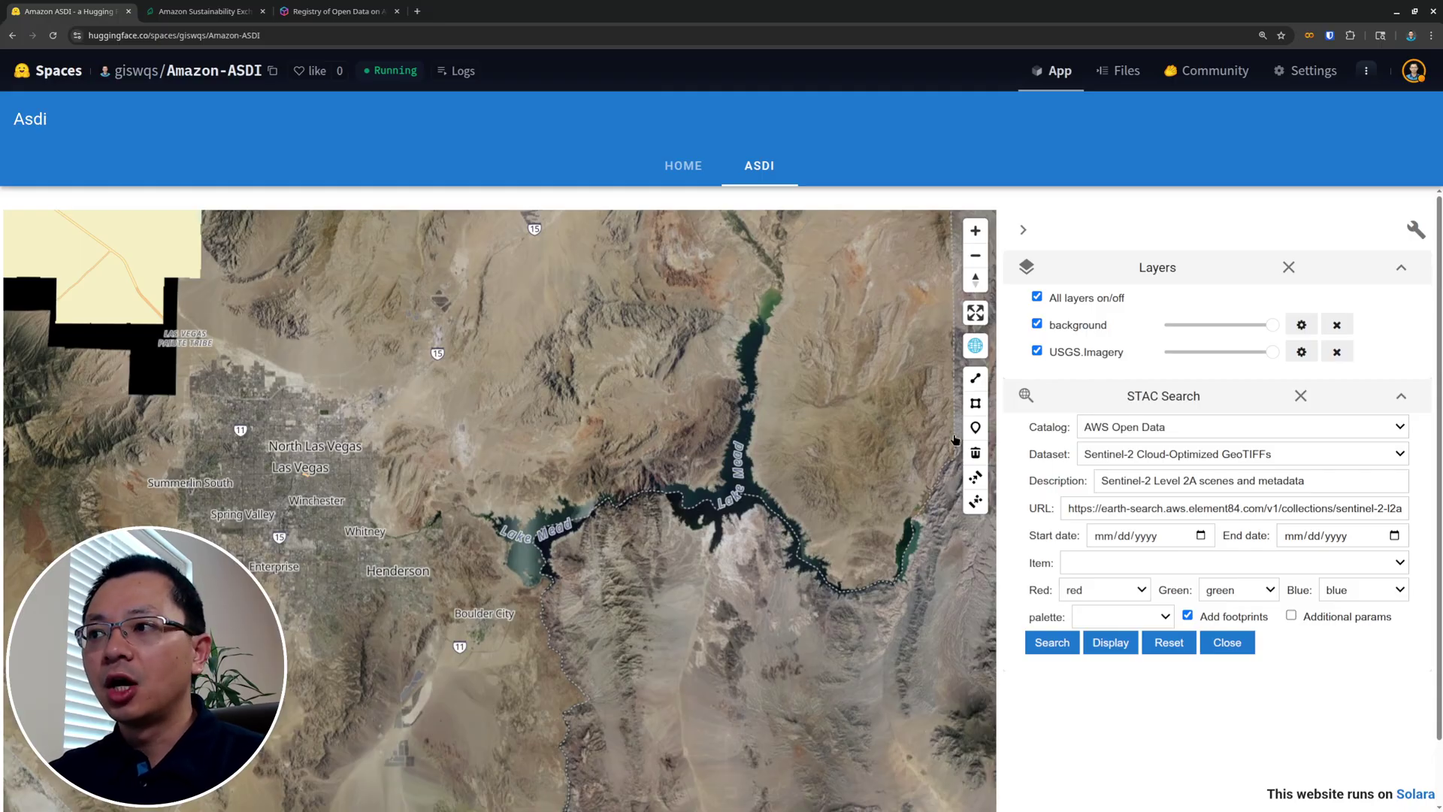
Draw a seven-vertex polygon search area enclosing Las Vegas and Lake Mead.
left_click(253, 293)
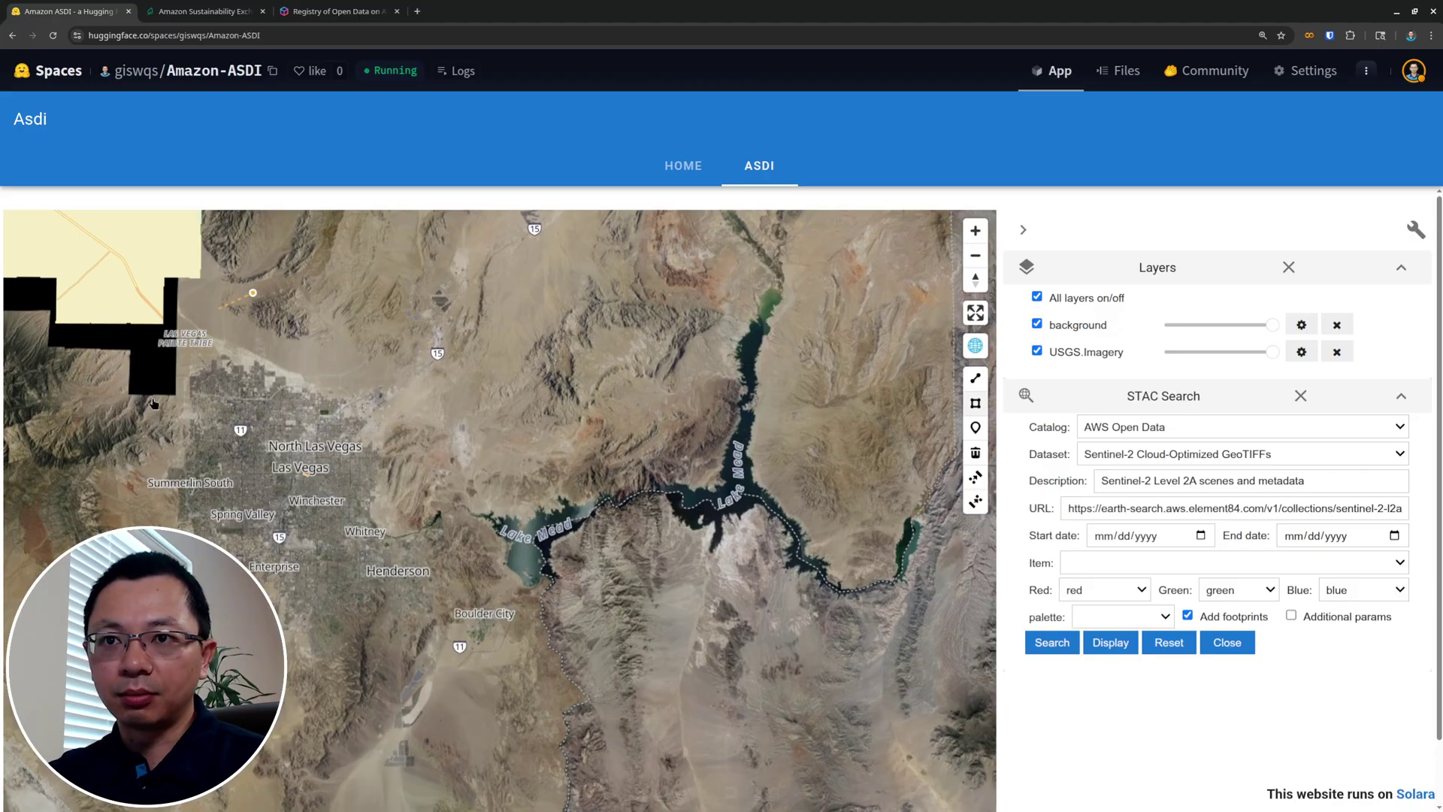
left_click(124, 496)
left_click(123, 707)
left_click(597, 778)
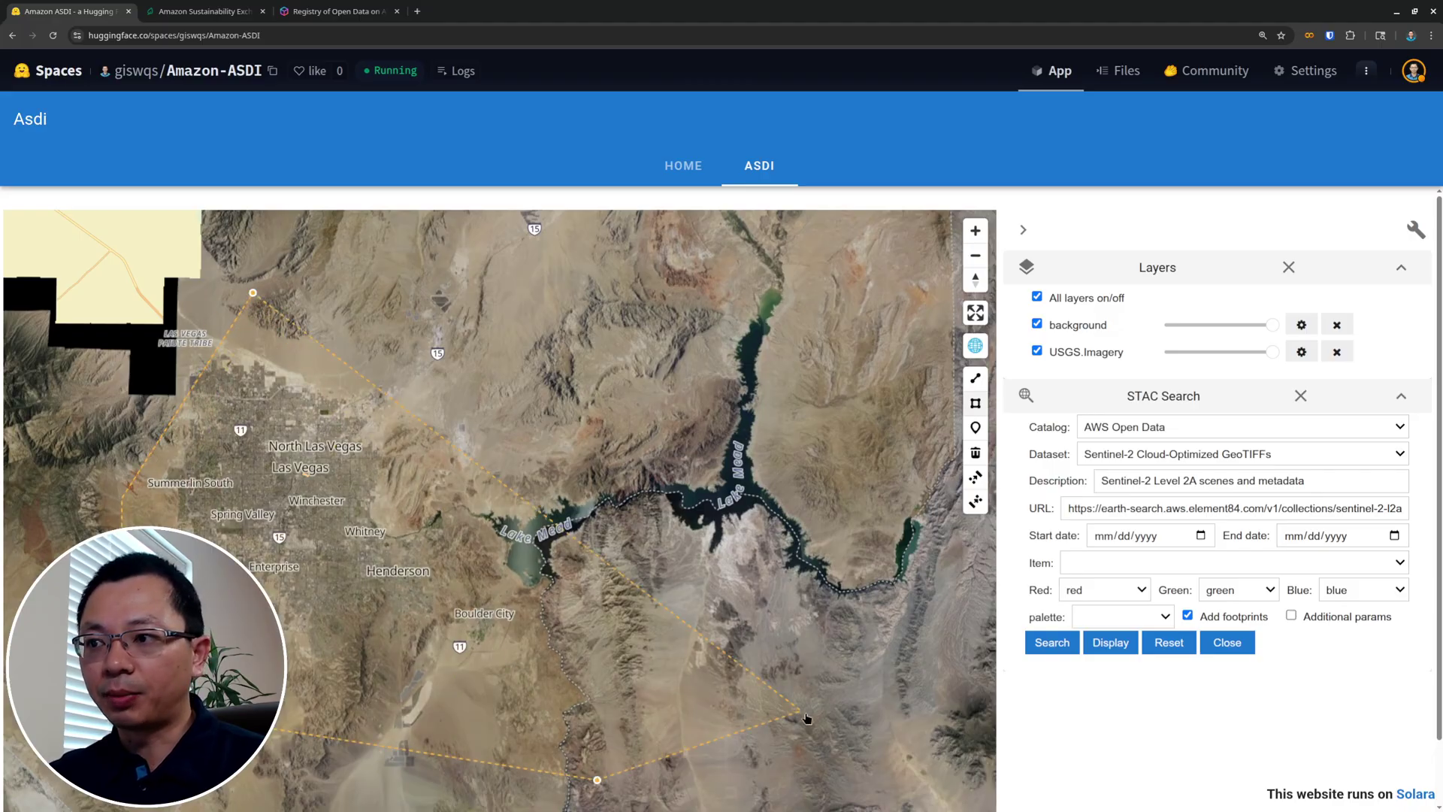
left_click(801, 710)
double_click(954, 609)
left_click(835, 326)
double_click(668, 254)
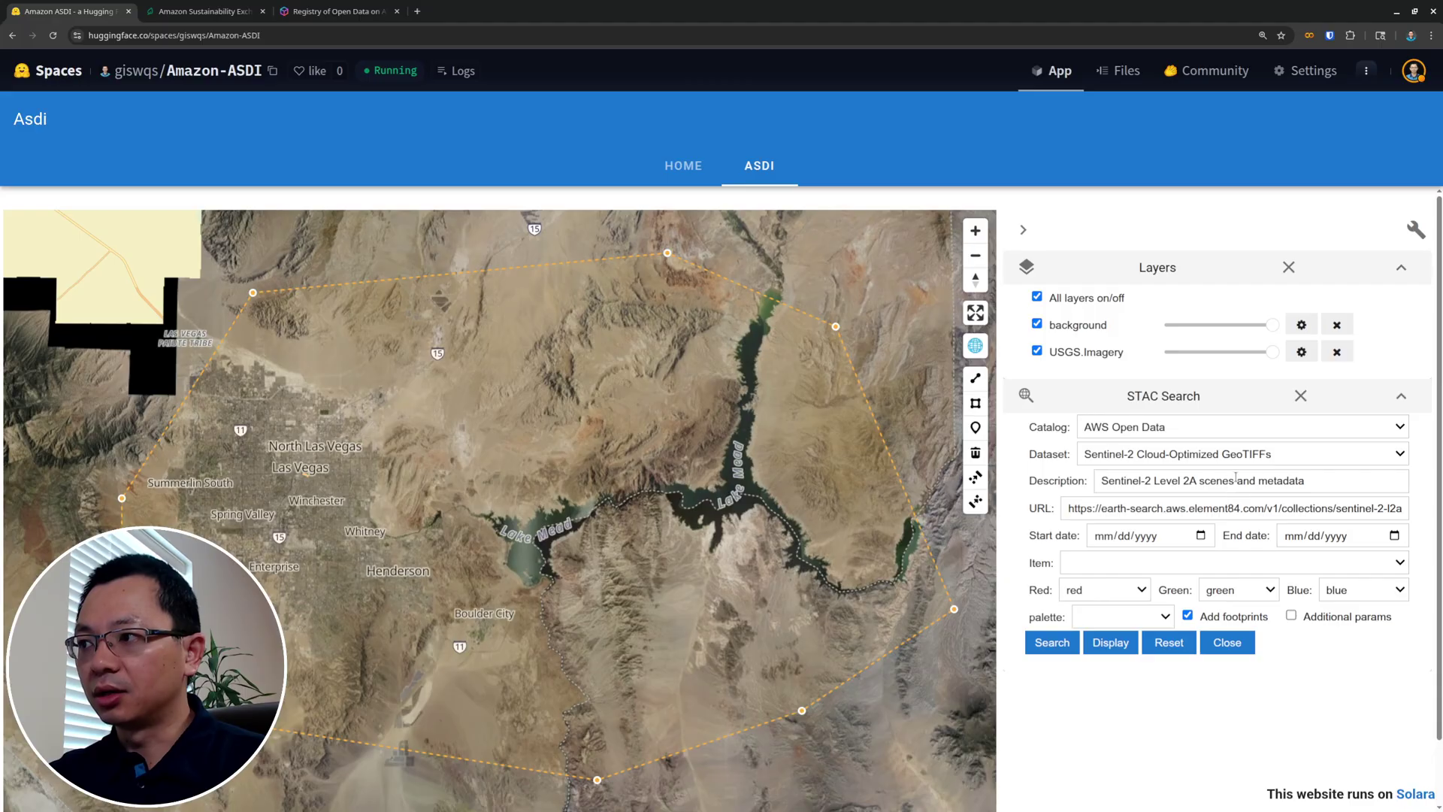
Search the Sentinel-2 Cloud-Optimized GeoTIFFs dataset with start date 04/01/2025 and end date 06/01/2025.
left_click(1248, 454)
left_click(1248, 454)
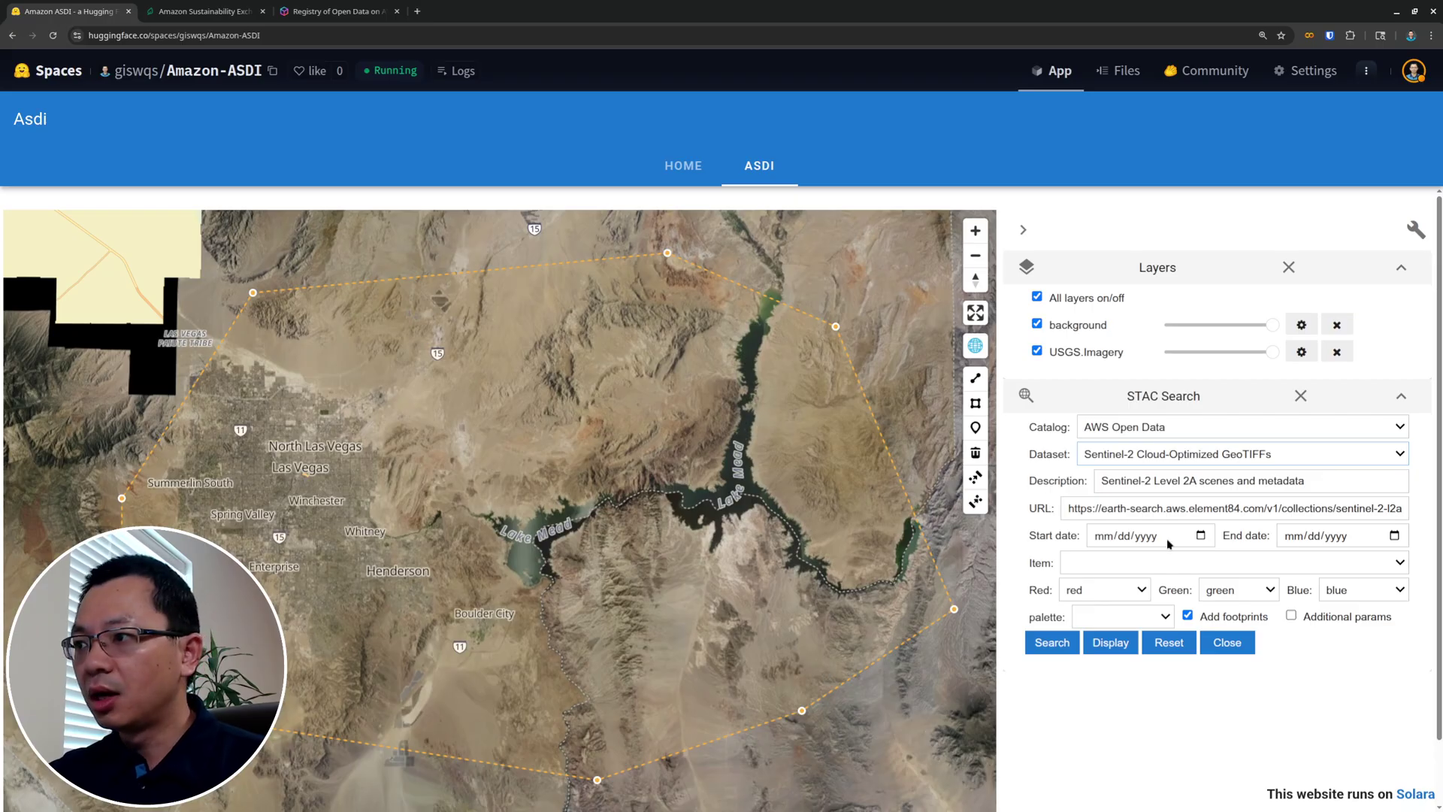
left_click(1201, 536)
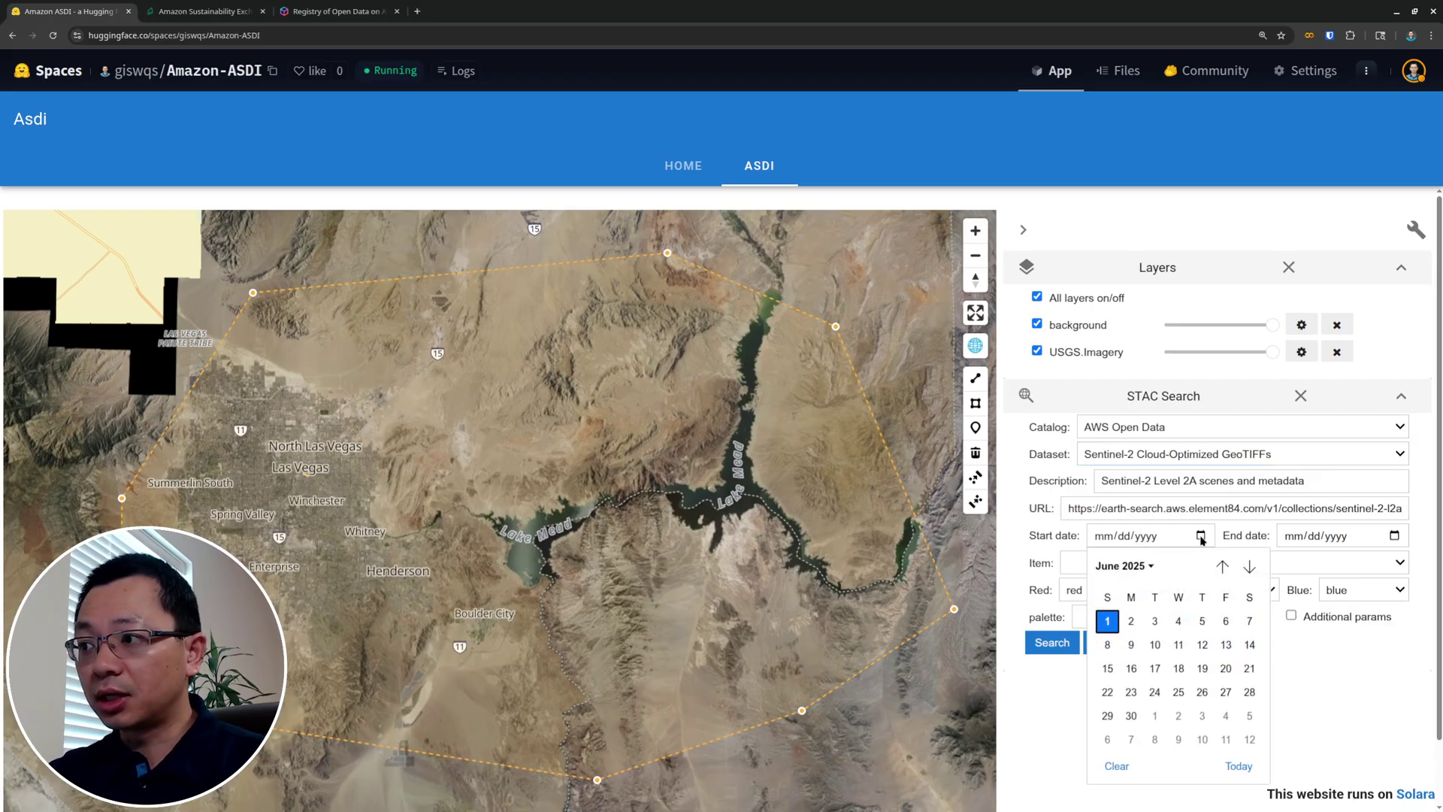
left_click(1137, 569)
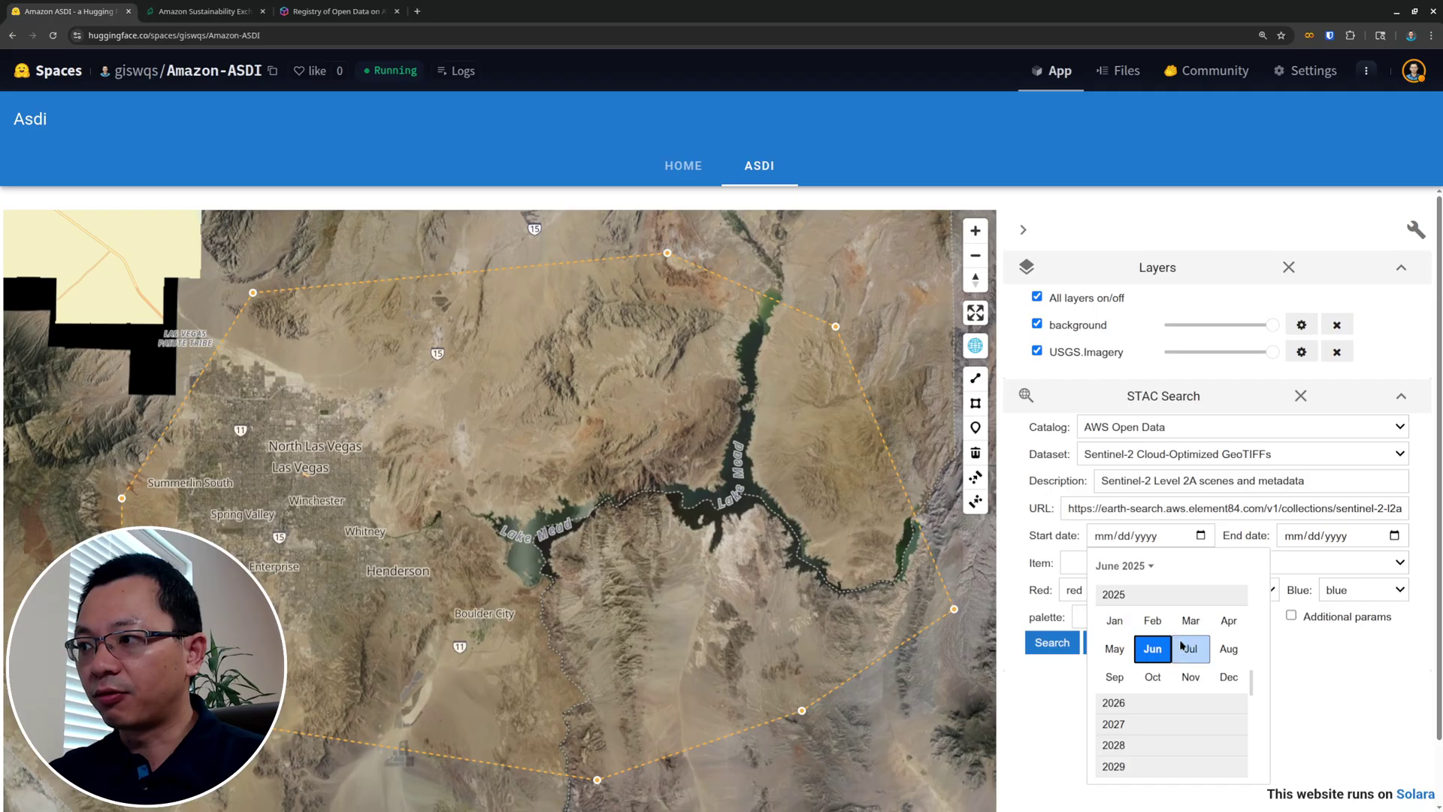
left_click(1229, 623)
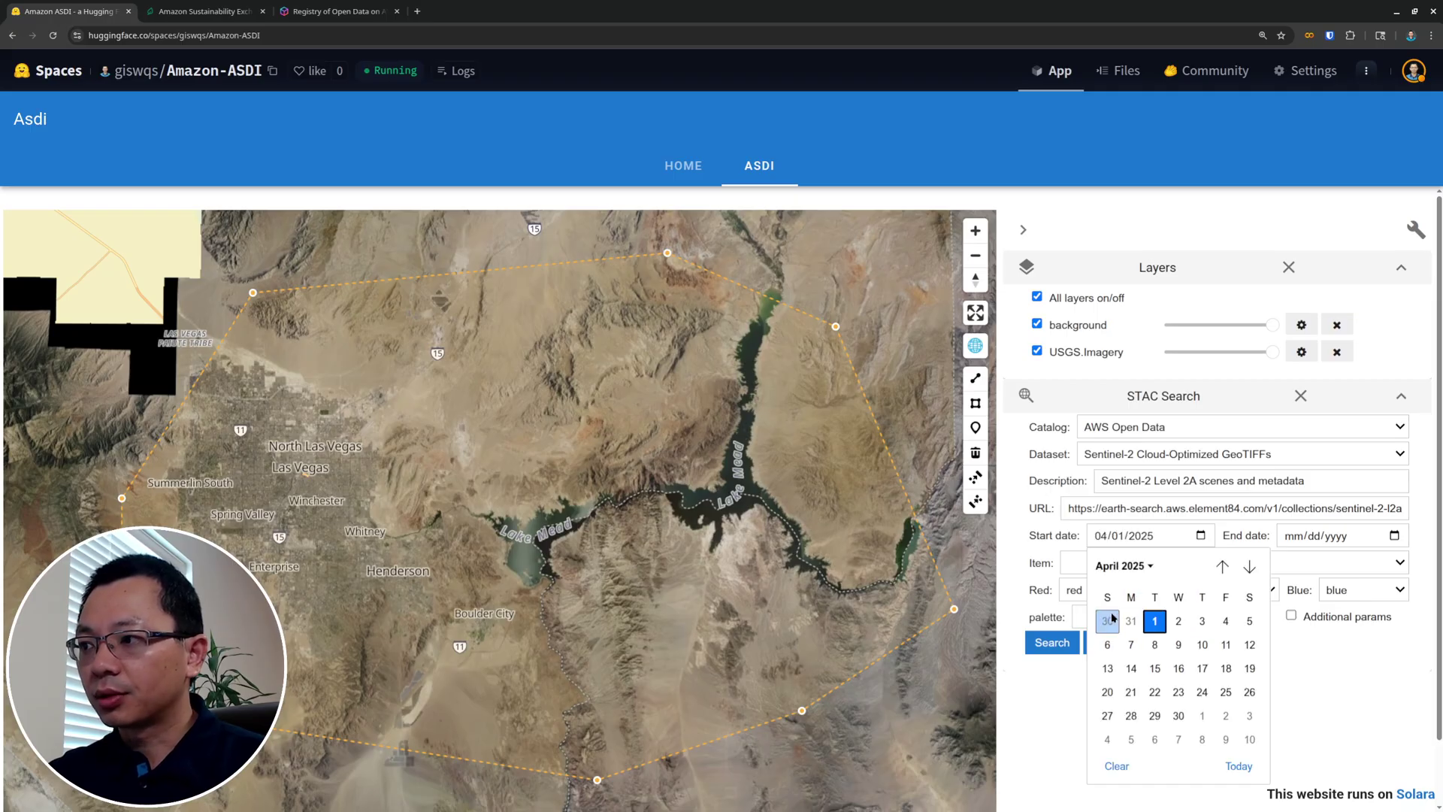
left_click(1154, 621)
left_click(1395, 539)
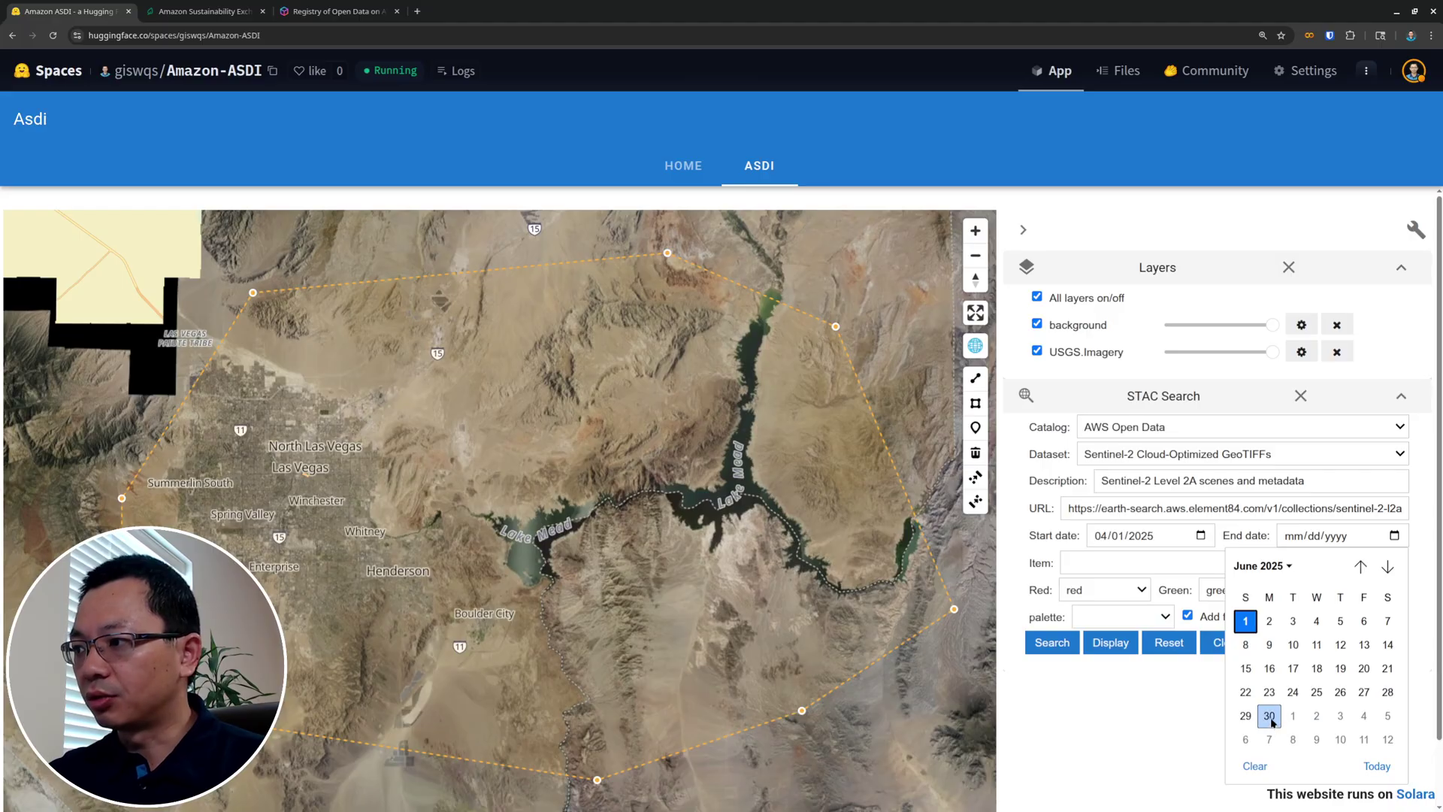
left_click(1245, 621)
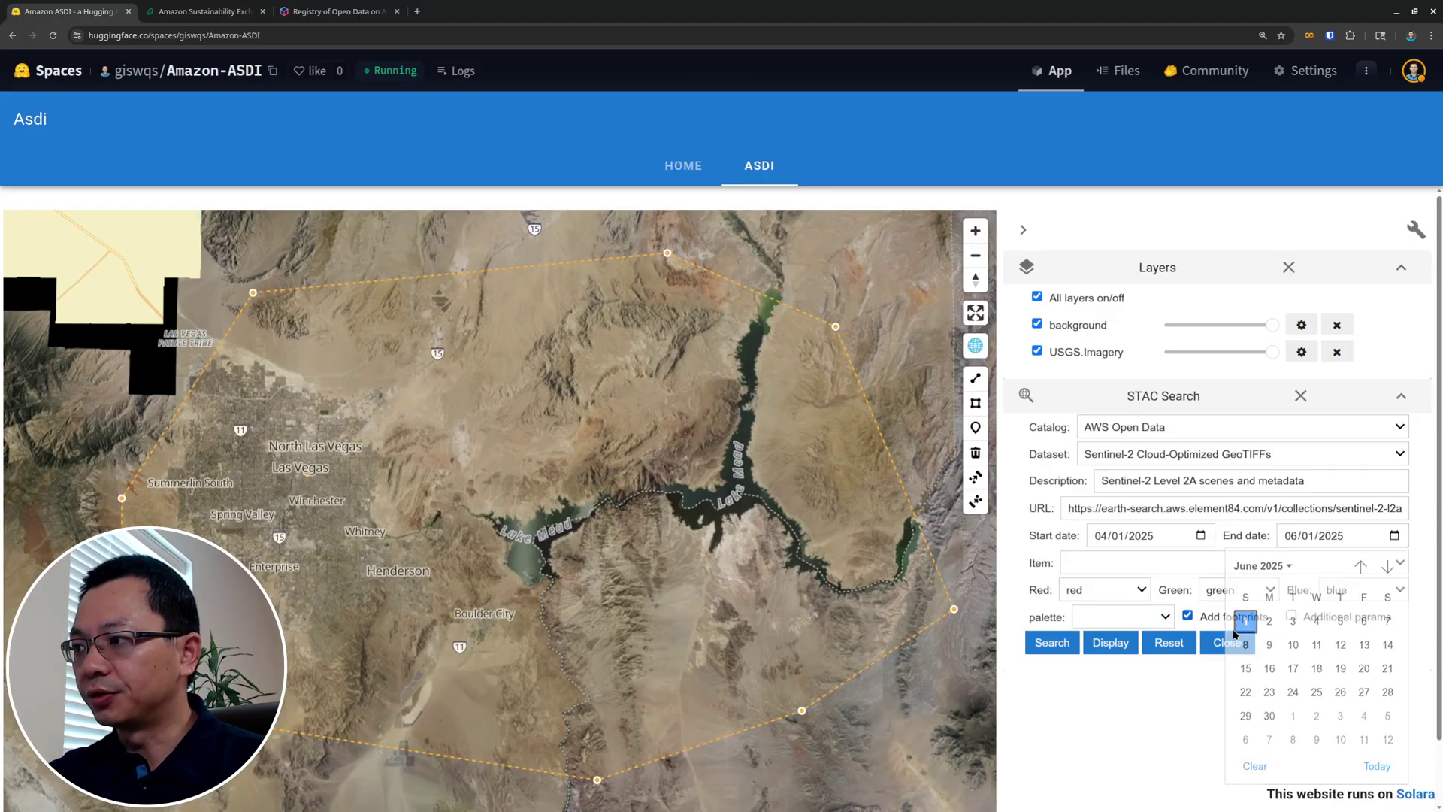
left_click(1050, 644)
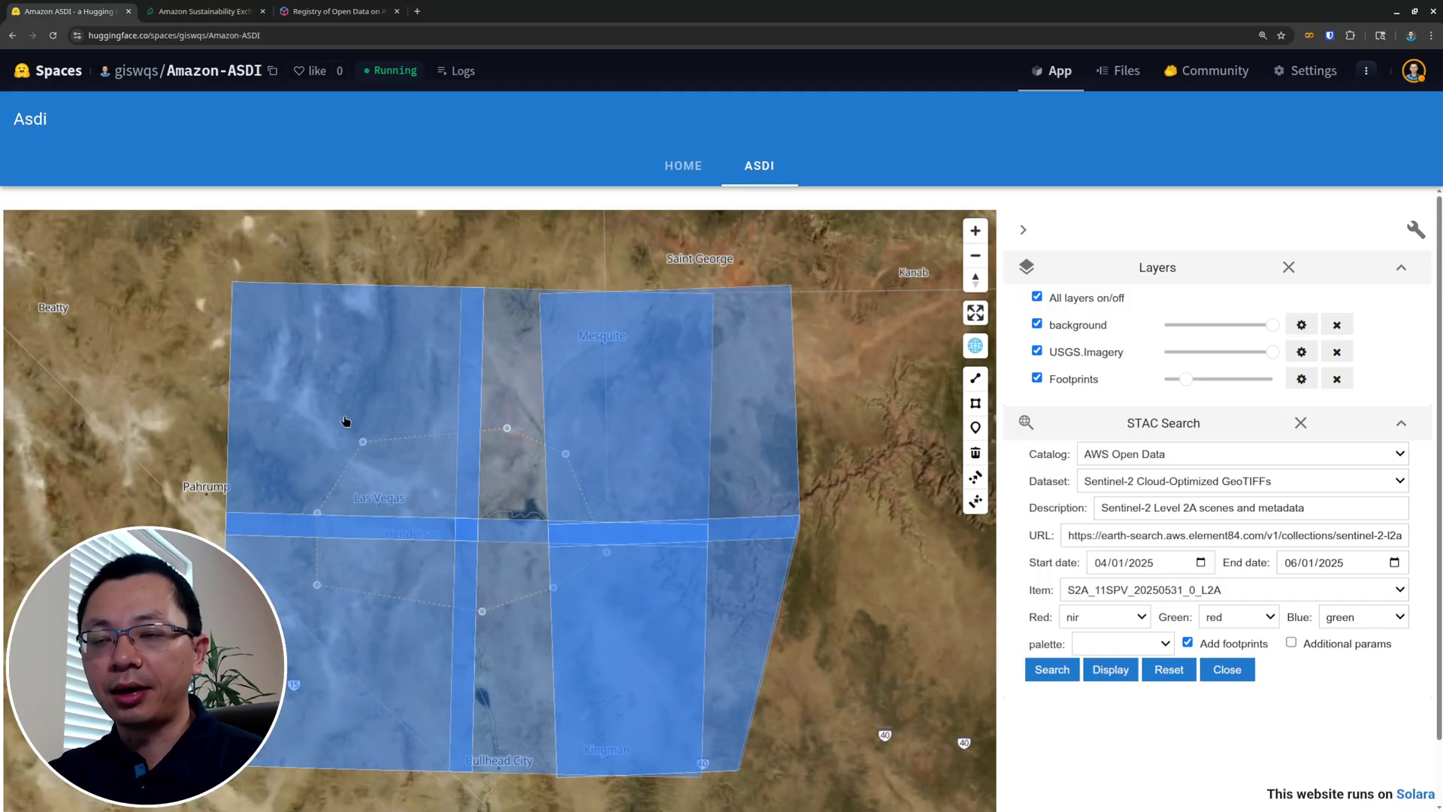
Inspect the metadata of the footprint north of Las Vegas and the one near Mesquite, including the tile ID.
left_click(354, 390)
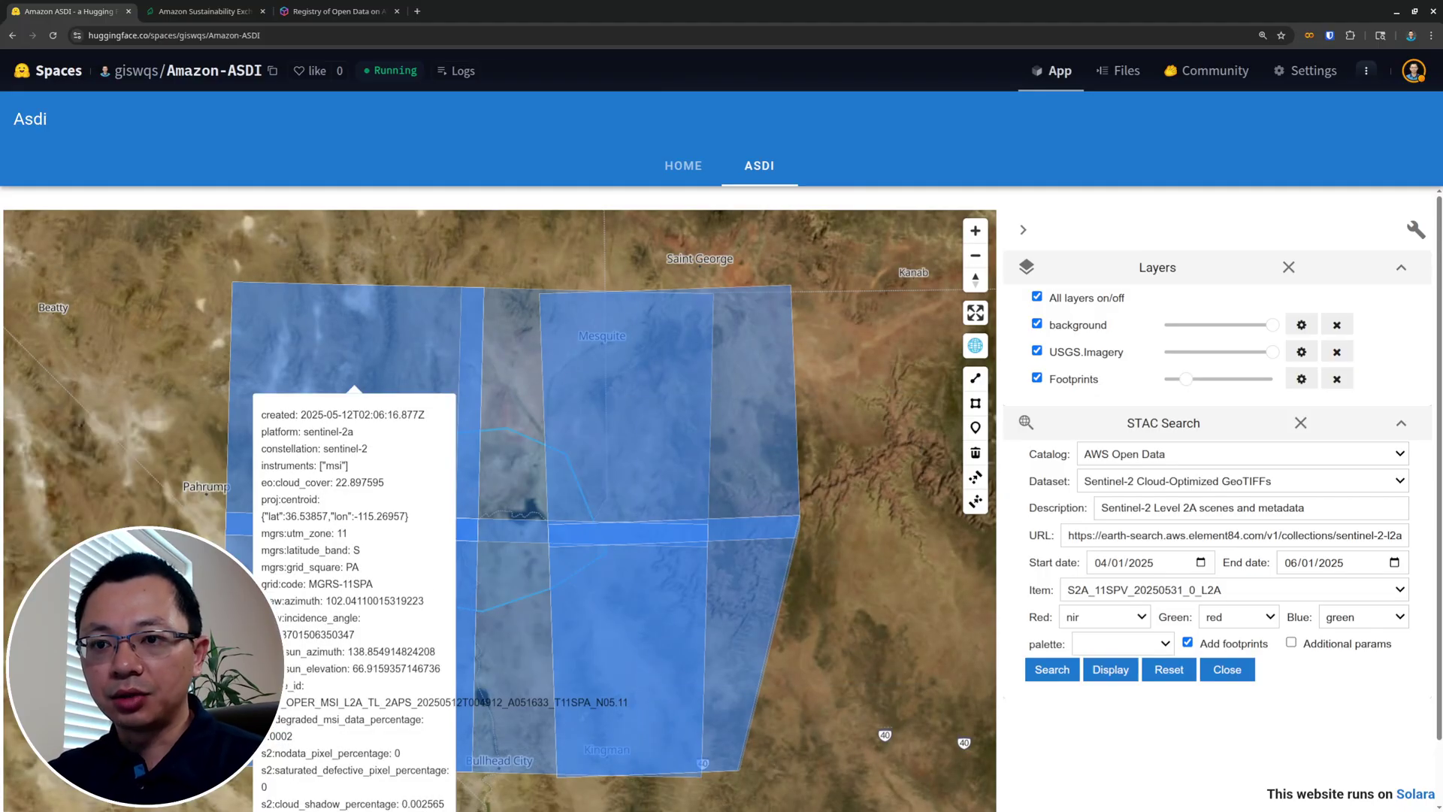
left_click(322, 369)
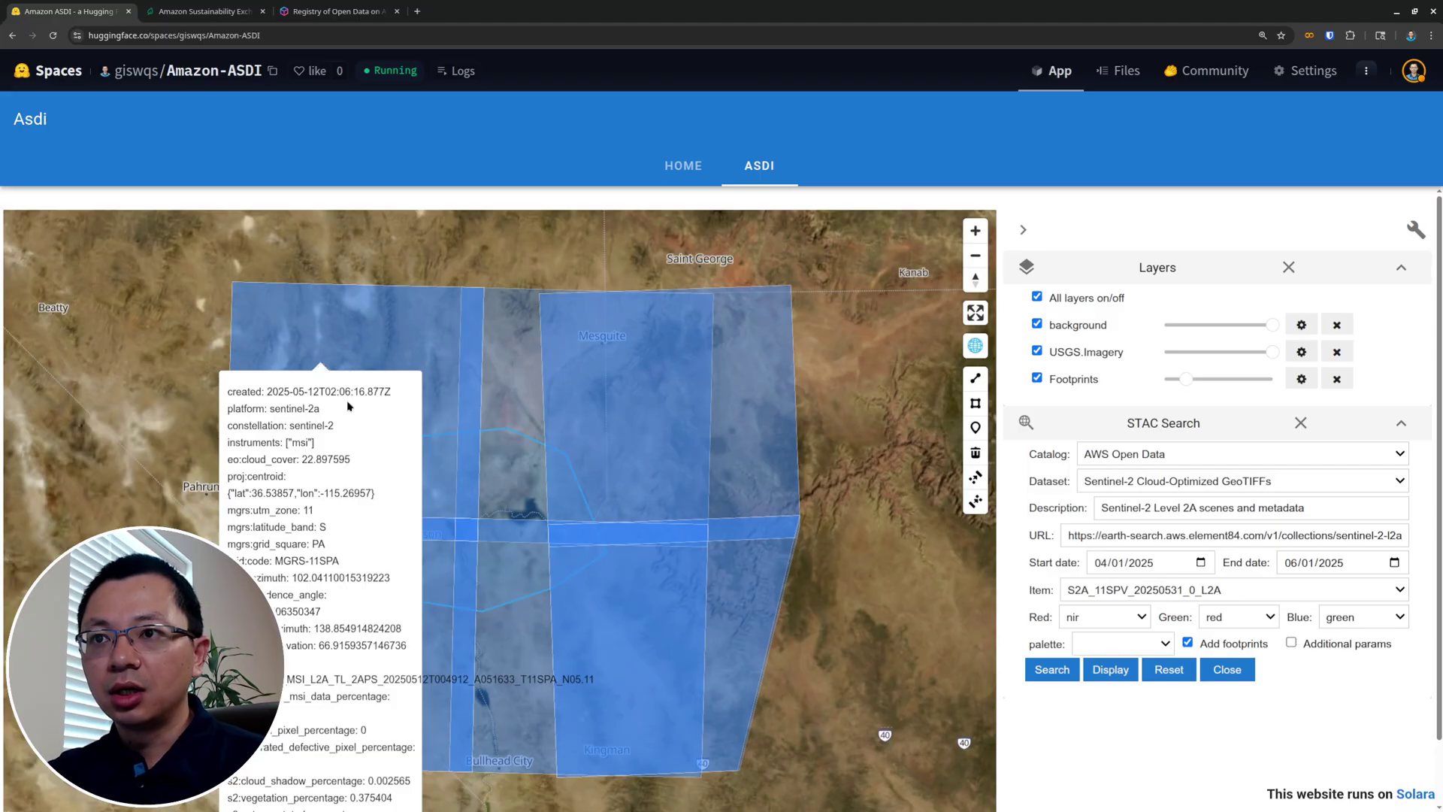
left_click(900, 617)
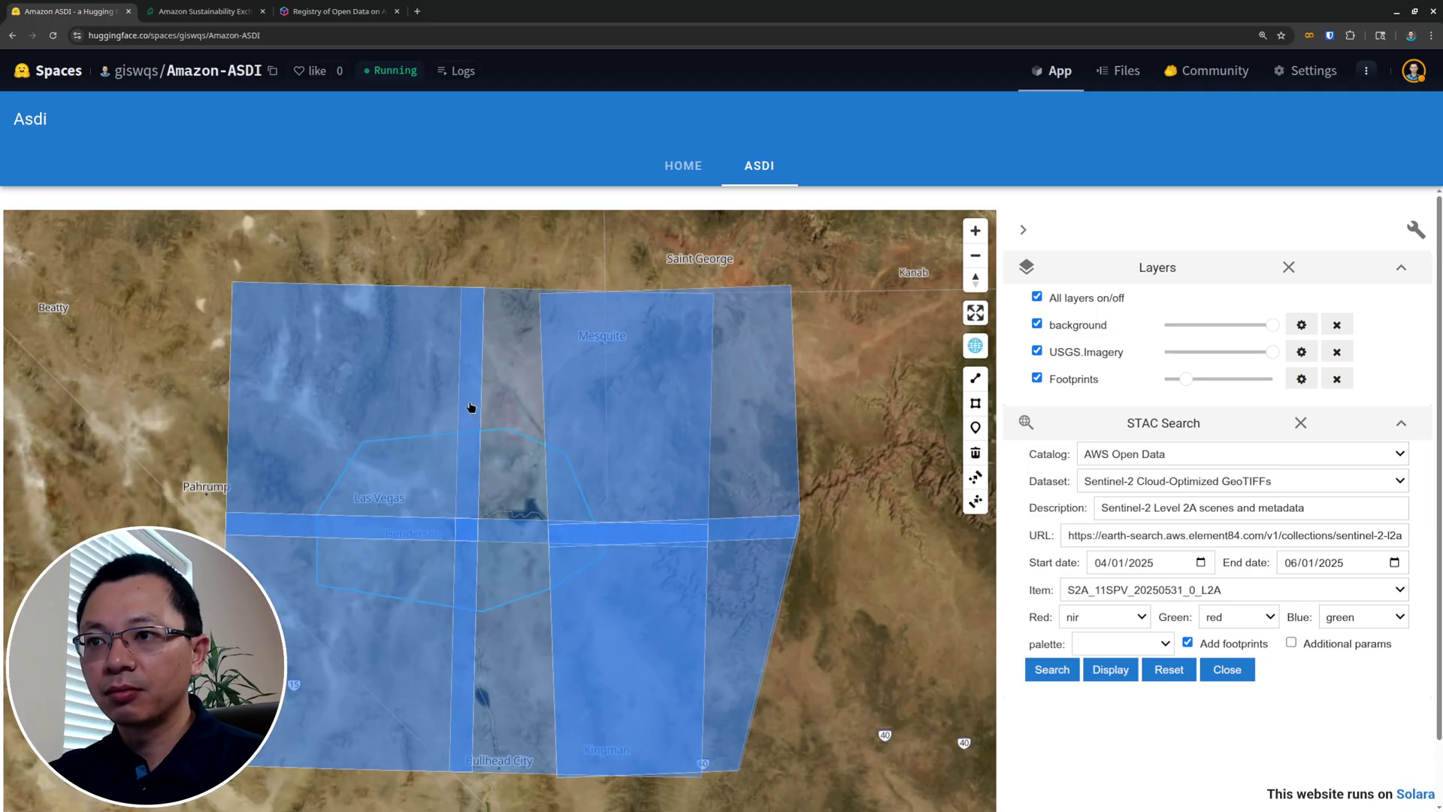
left_click(540, 366)
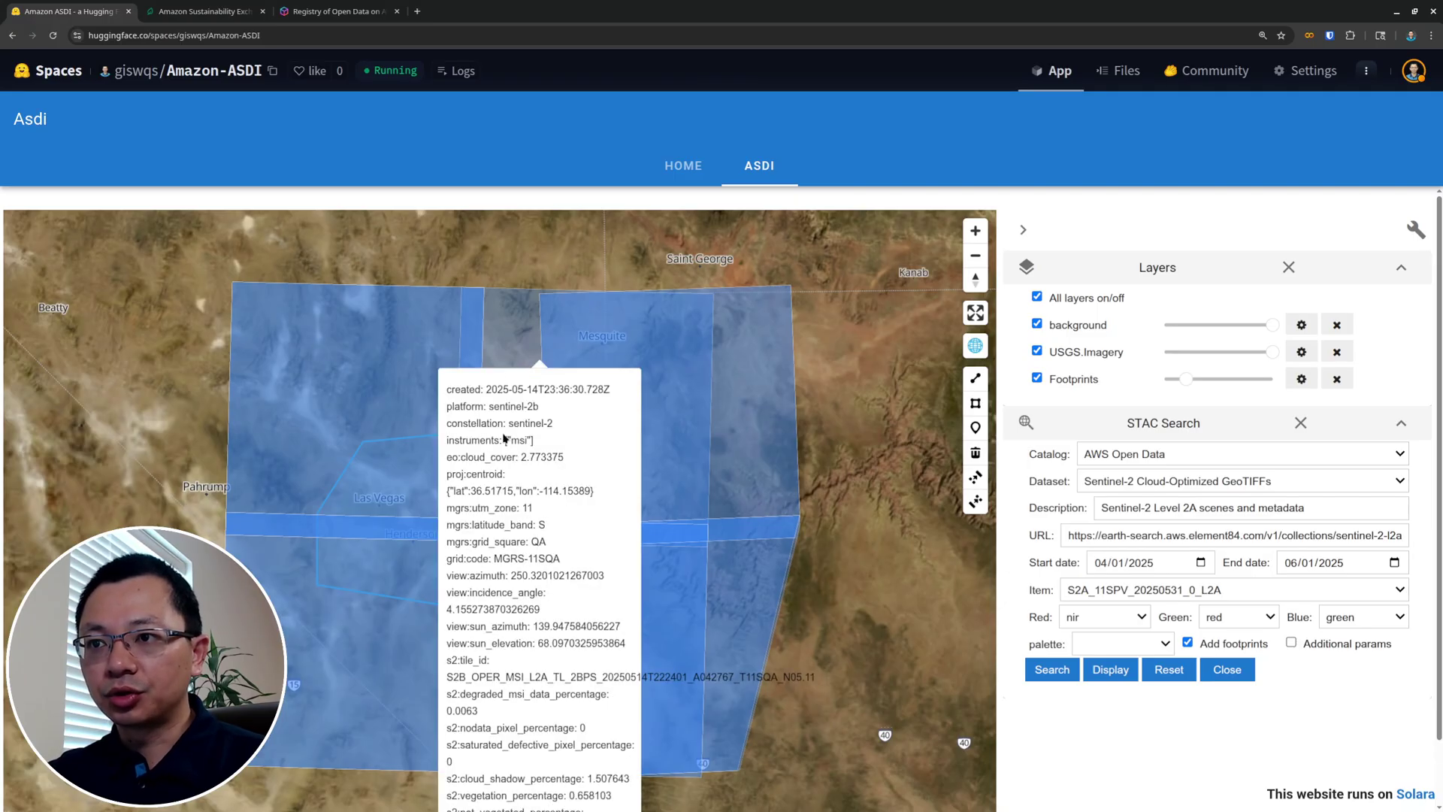
left_click_drag(450, 679, 578, 673)
left_click(456, 683)
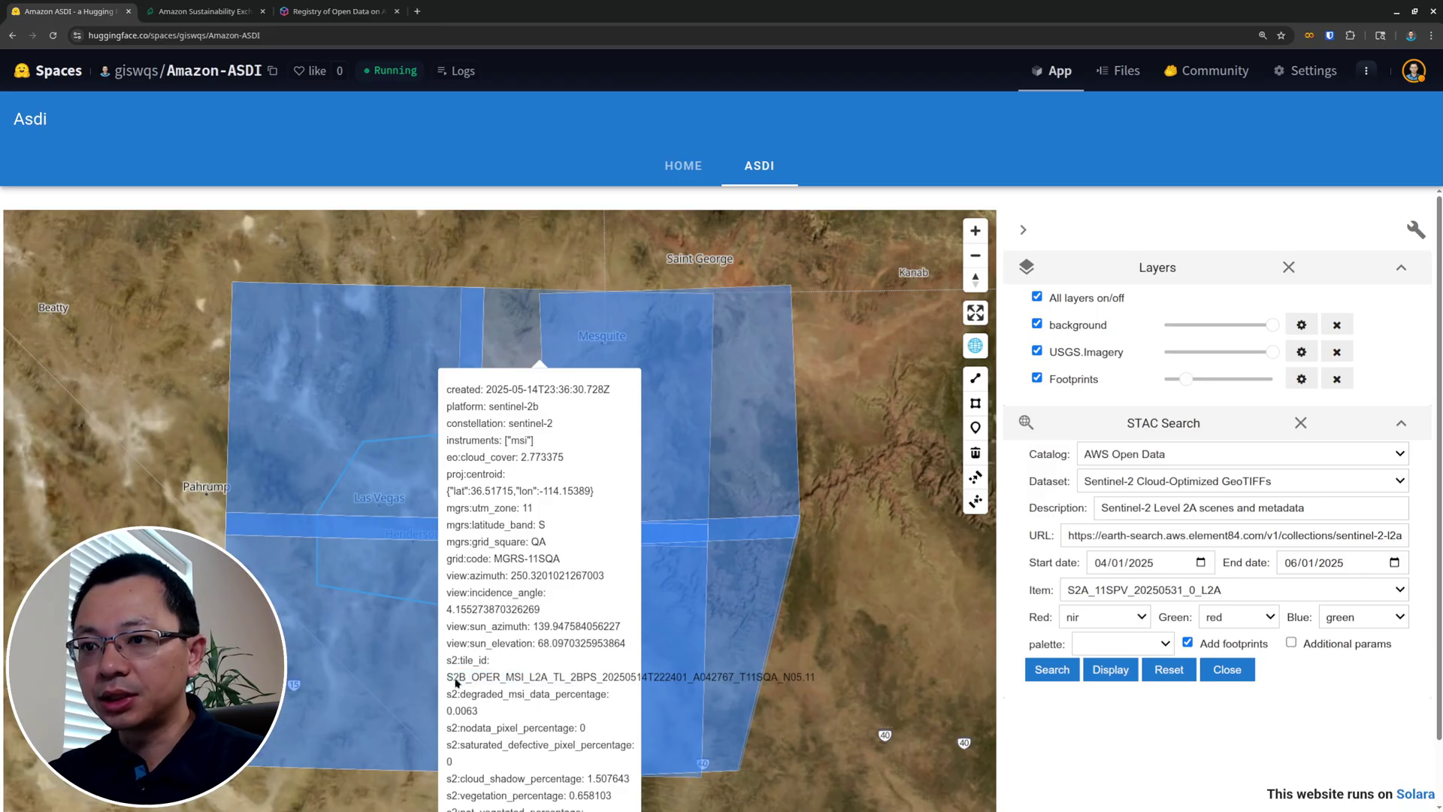
Inspect the footprint southwest of Las Vegas, and highlight the tile ID in the northwestern footprint's metadata.
left_click(261, 603)
scroll(300, 679, "up", 1)
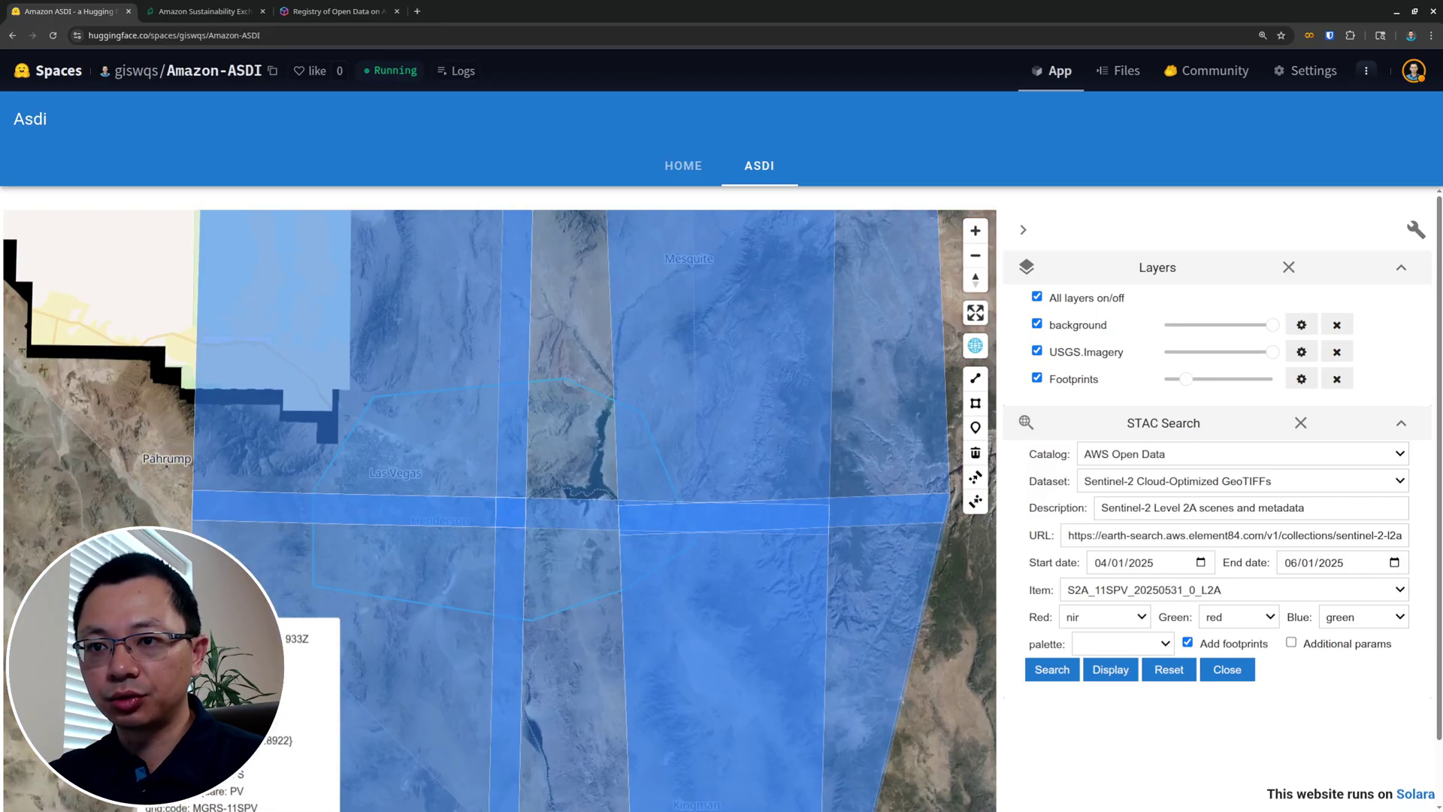
scroll(215, 526, "down", 1)
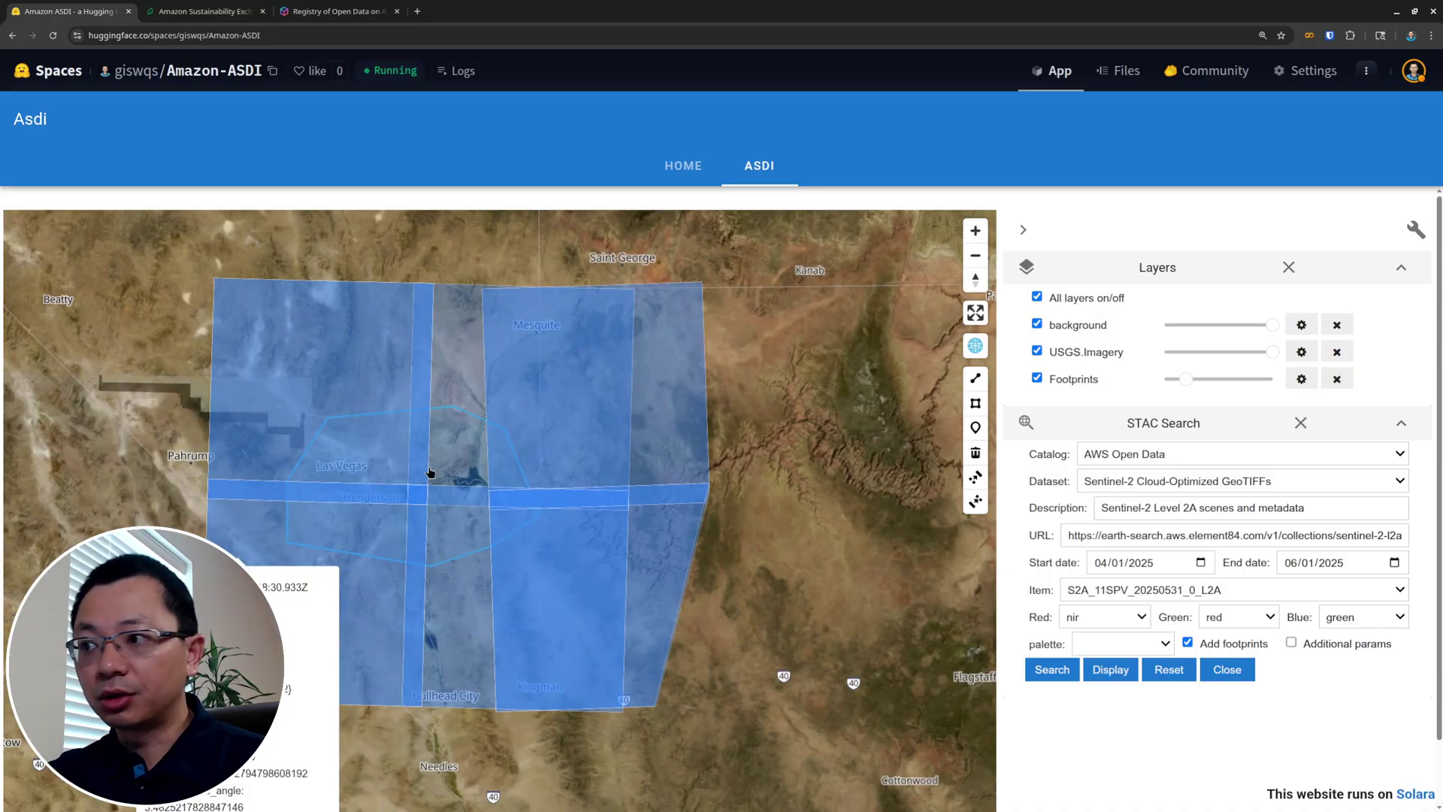
left_click(297, 362)
left_click(308, 361)
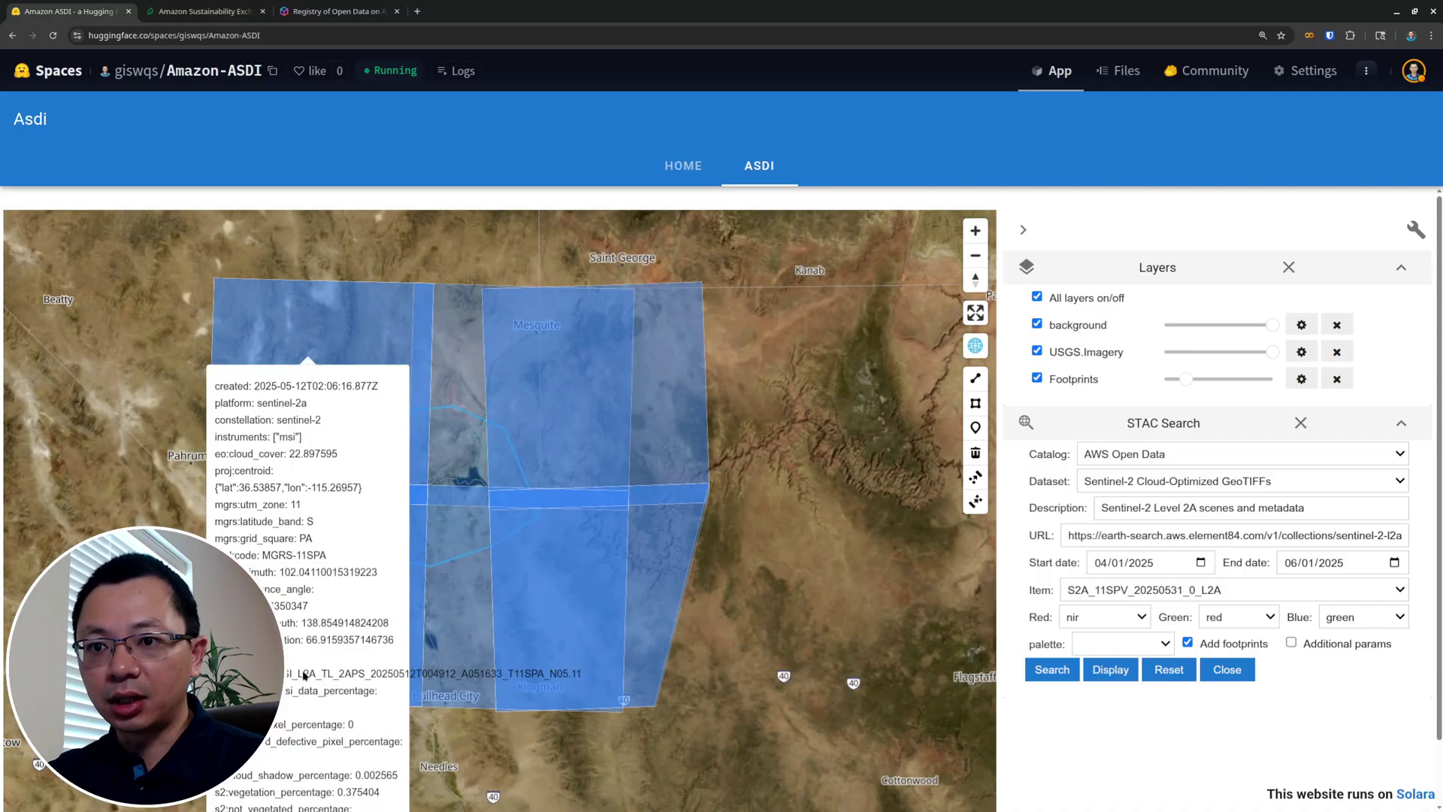
left_click_drag(287, 674, 412, 682)
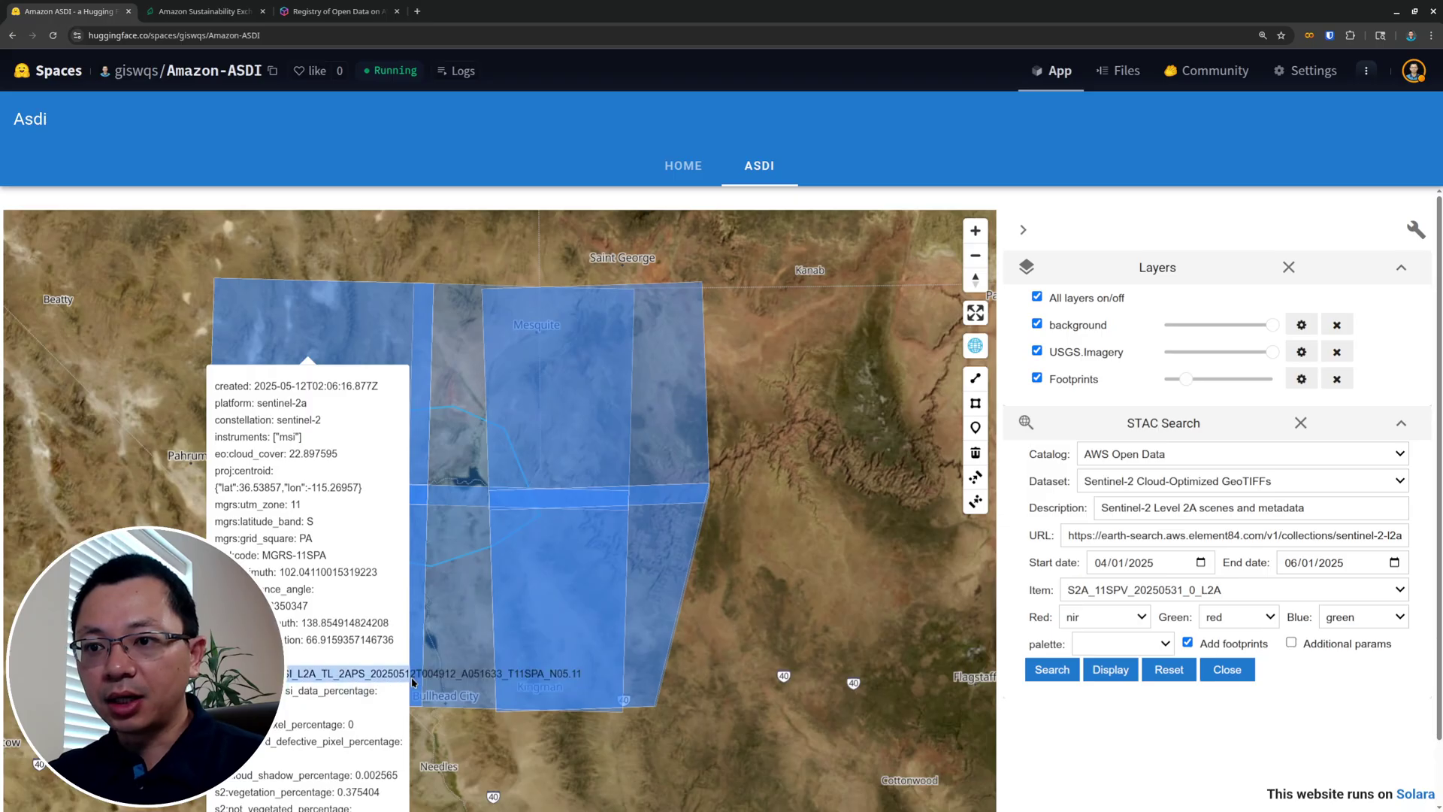
Review the list of scene items found, keeping S2A_11SPV_20250531_0_L2A selected, and dismiss the footprint metadata popup.
left_click(1225, 590)
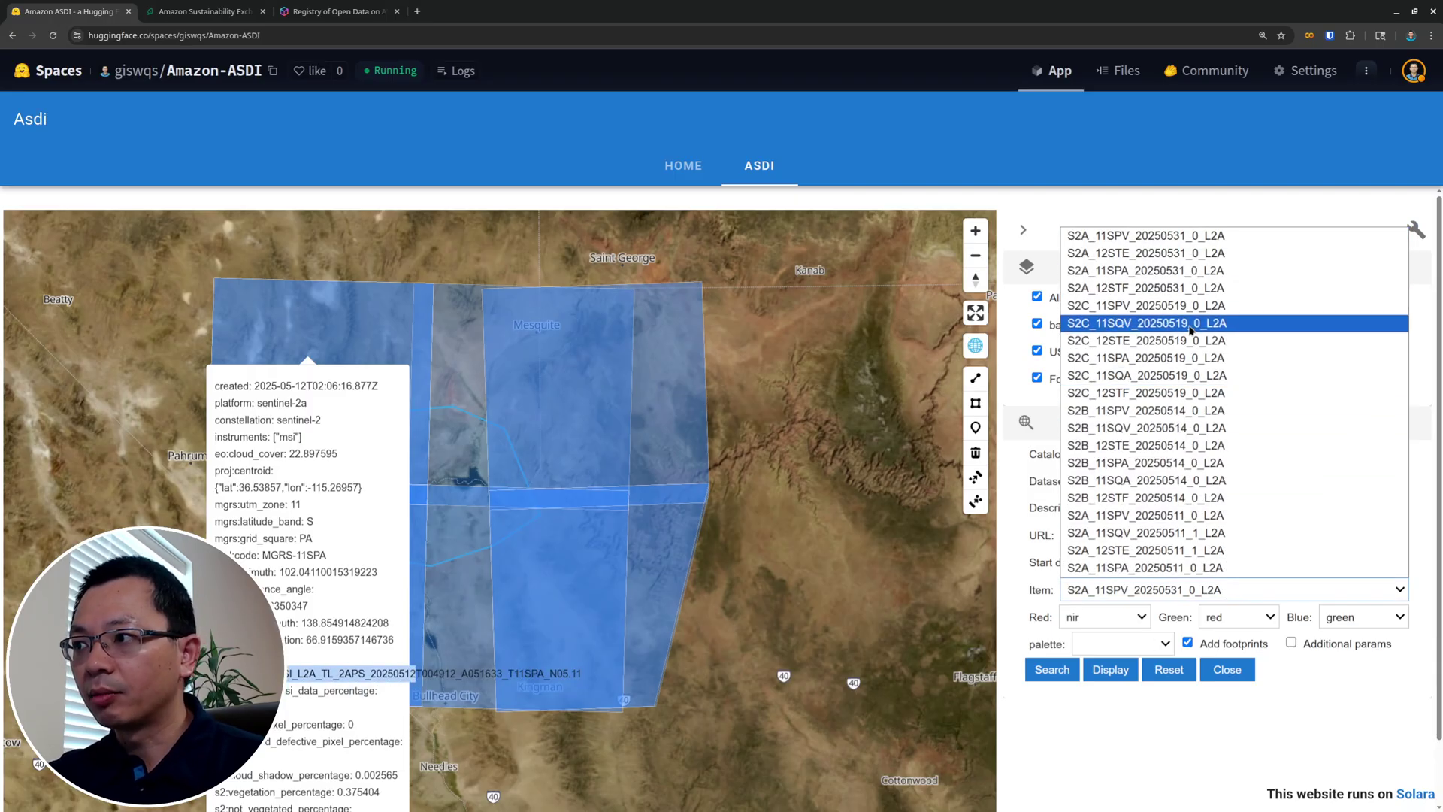
left_click(1192, 751)
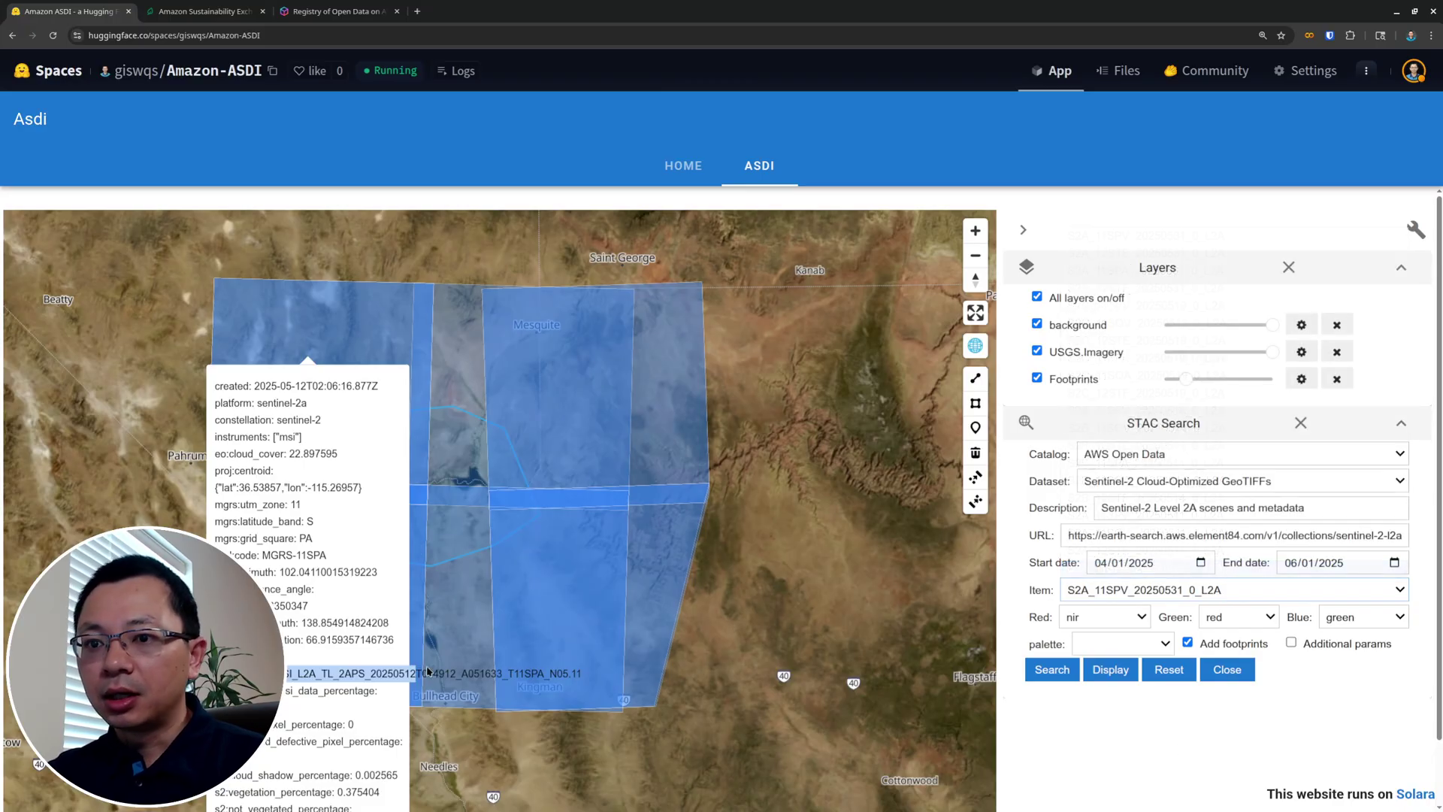
left_click(1150, 594)
key("Escape")
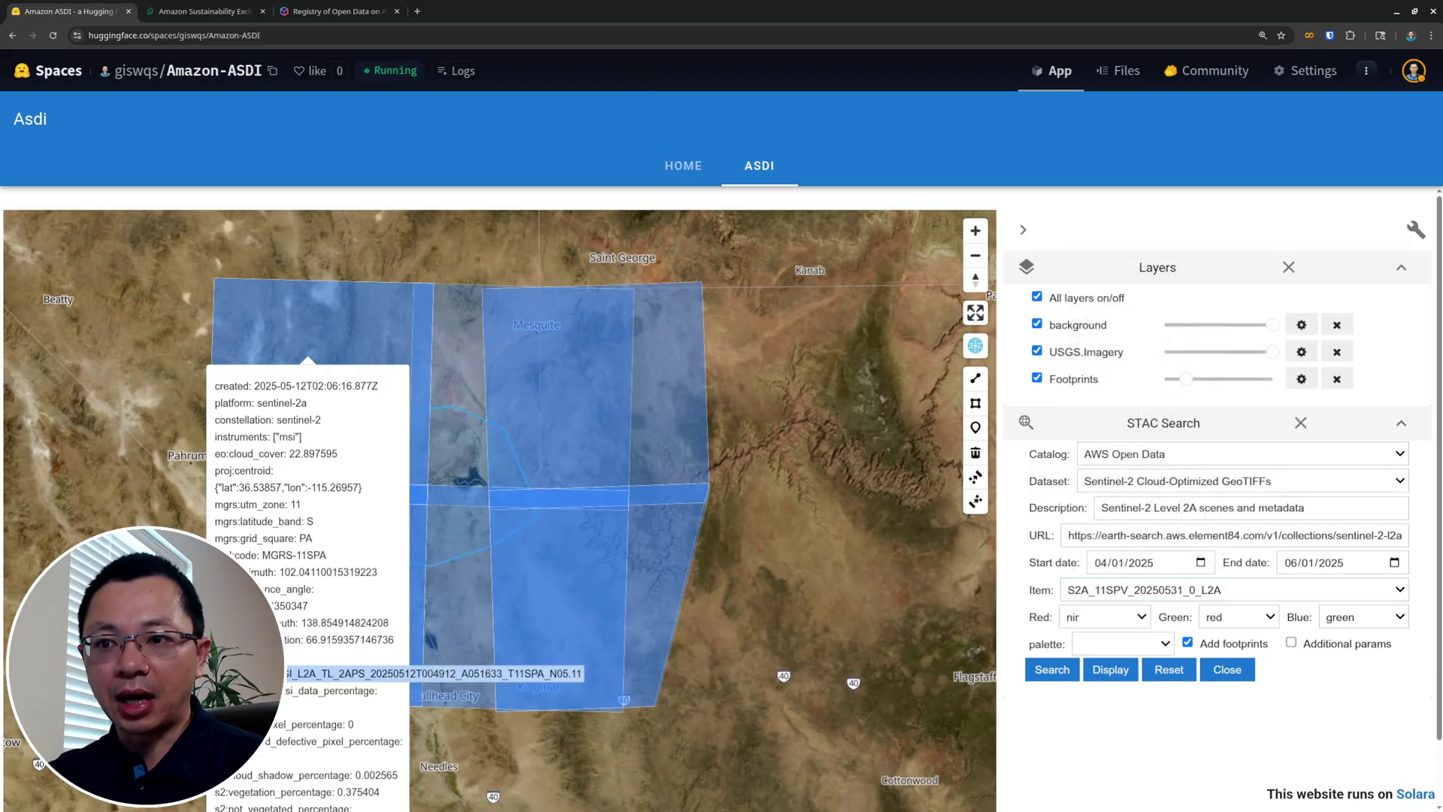
left_click(1153, 596)
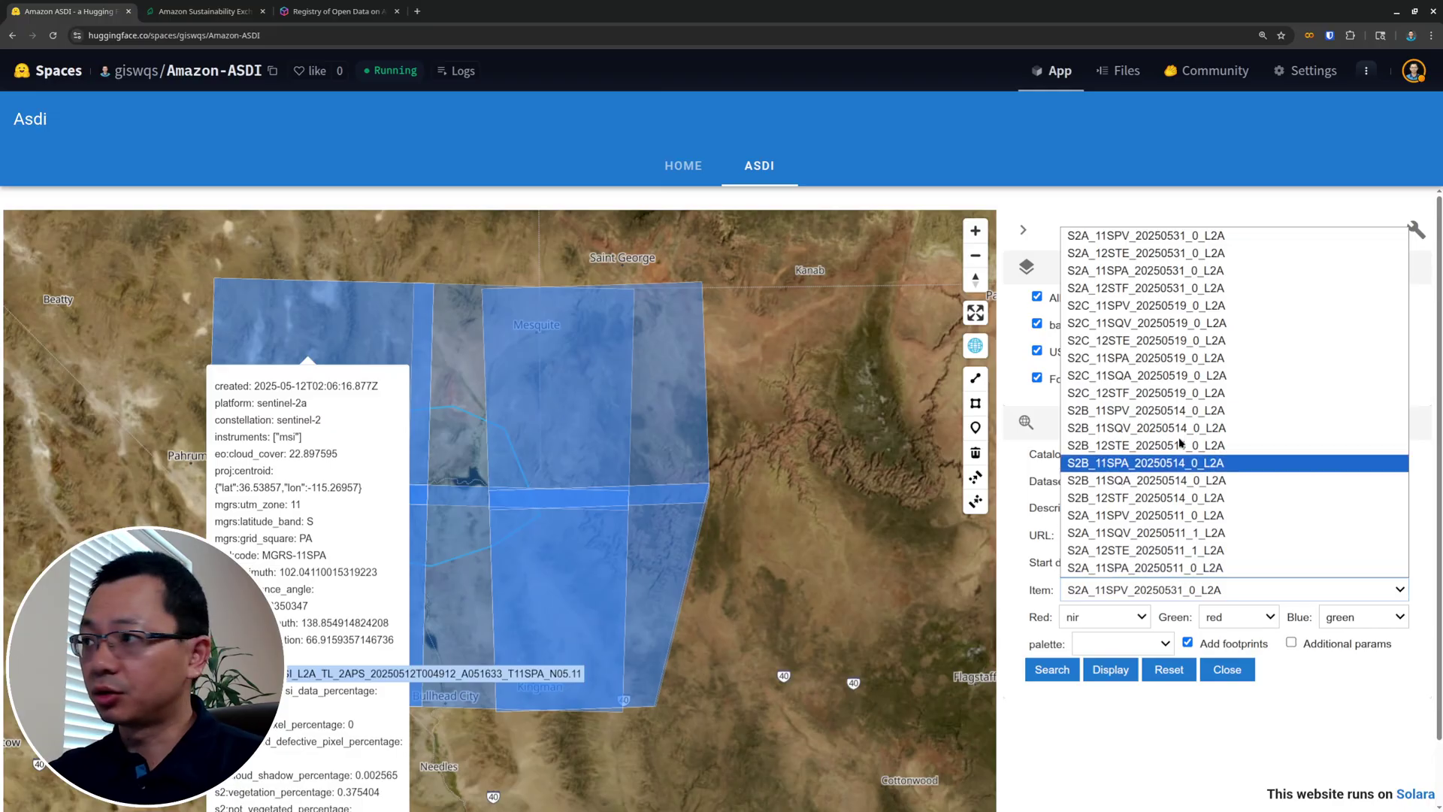
left_click(433, 446)
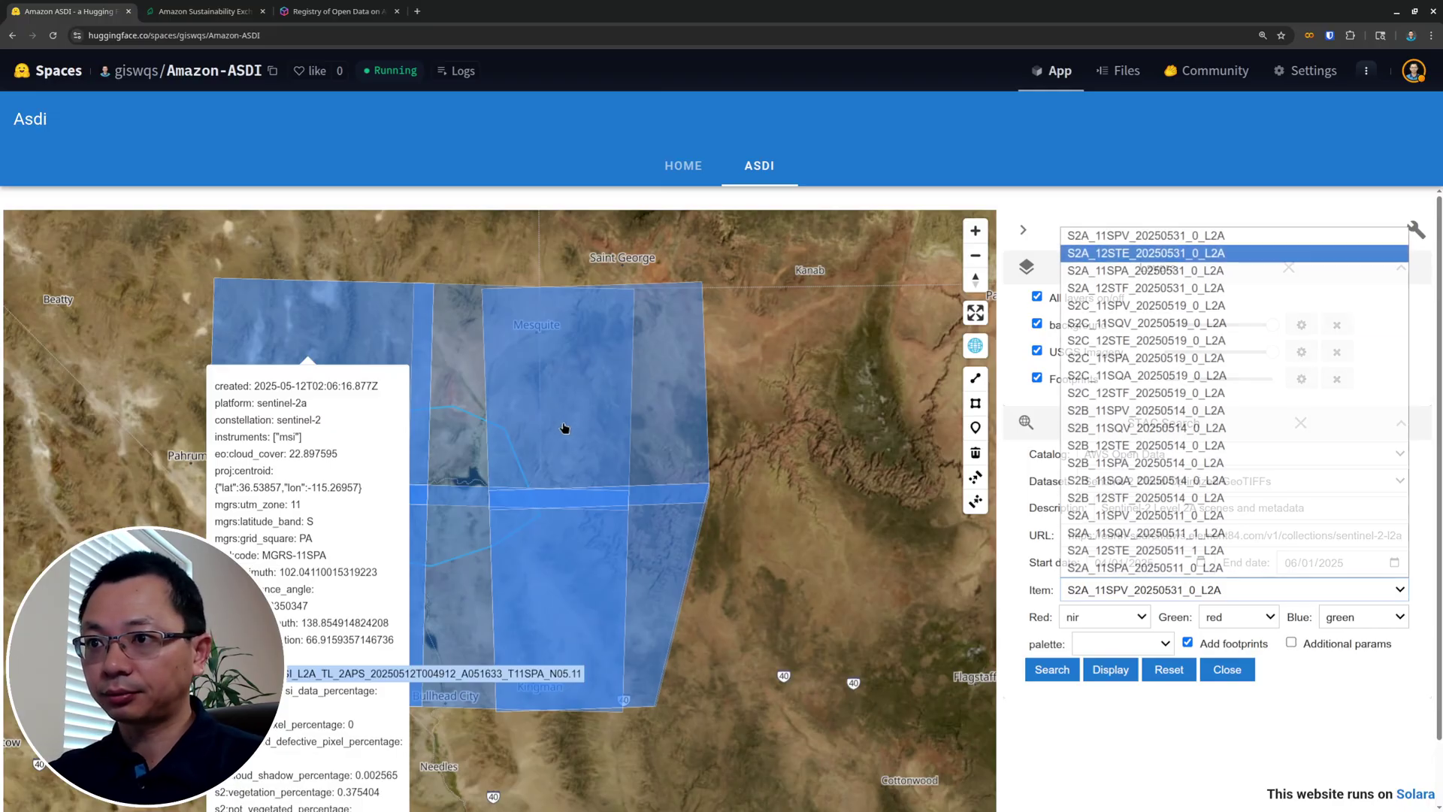
left_click(518, 579)
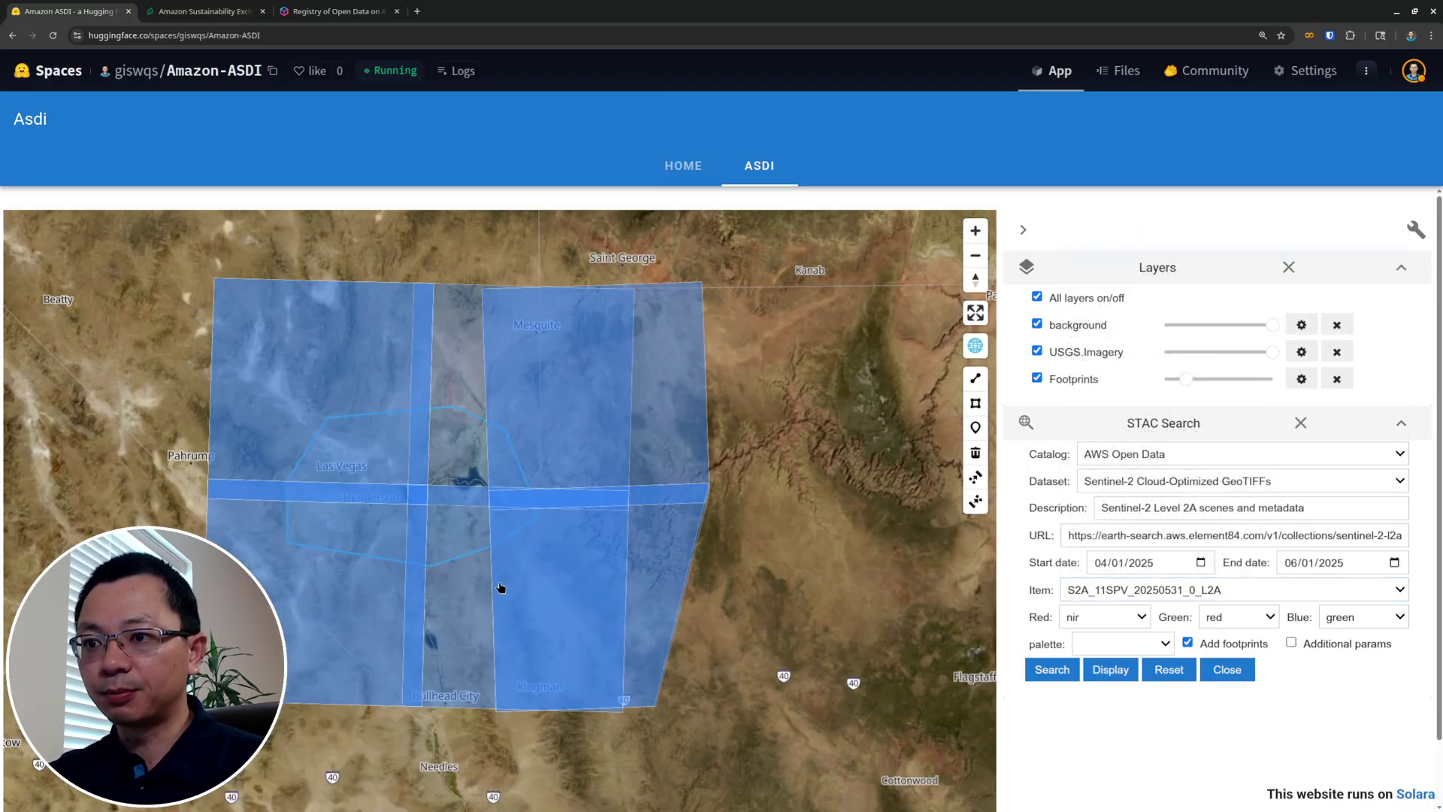
left_click(1186, 591)
left_click(1186, 591)
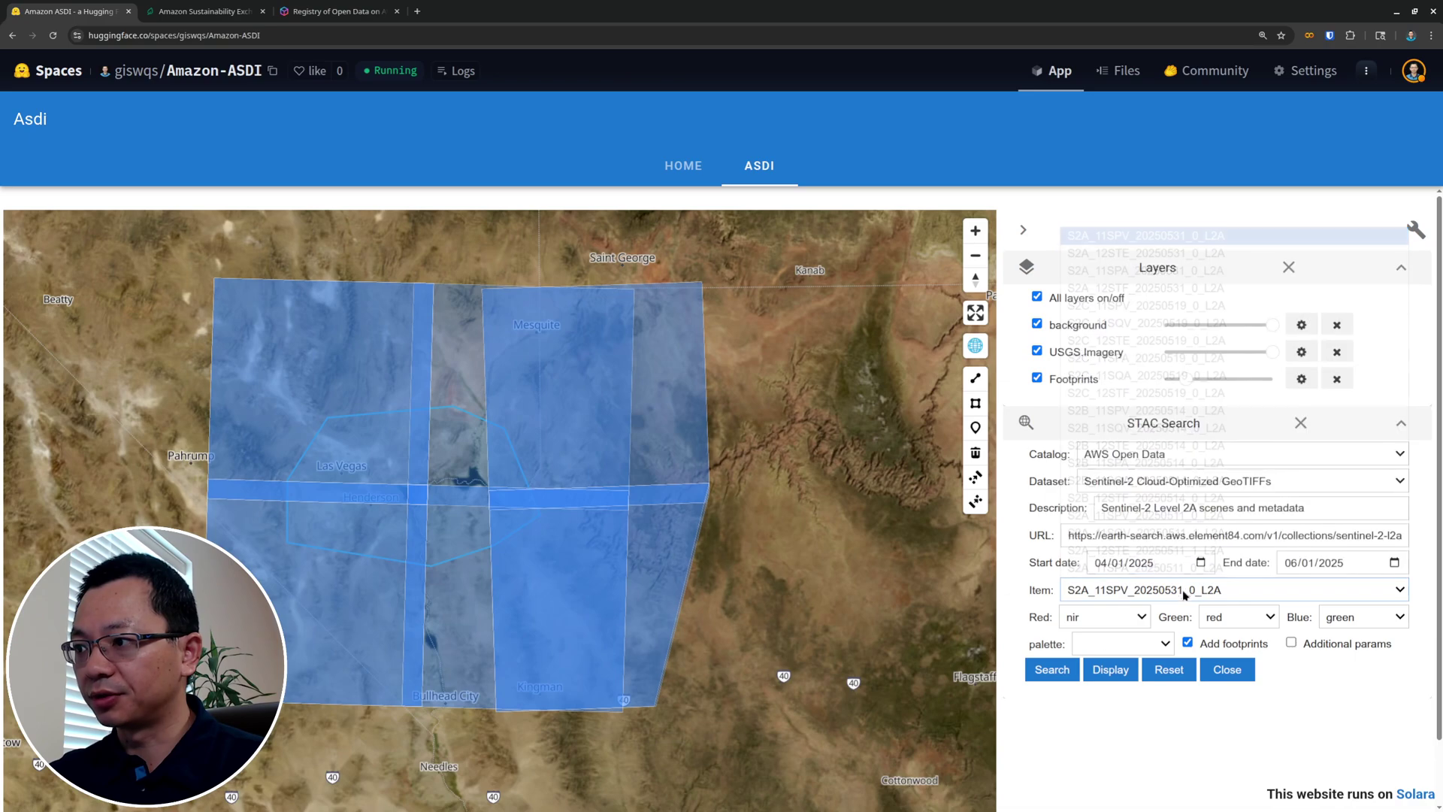
Check the available bands and display scene S2A_11SPV_20250531_0_L2A with the nir, red, green combination.
left_click(1132, 620)
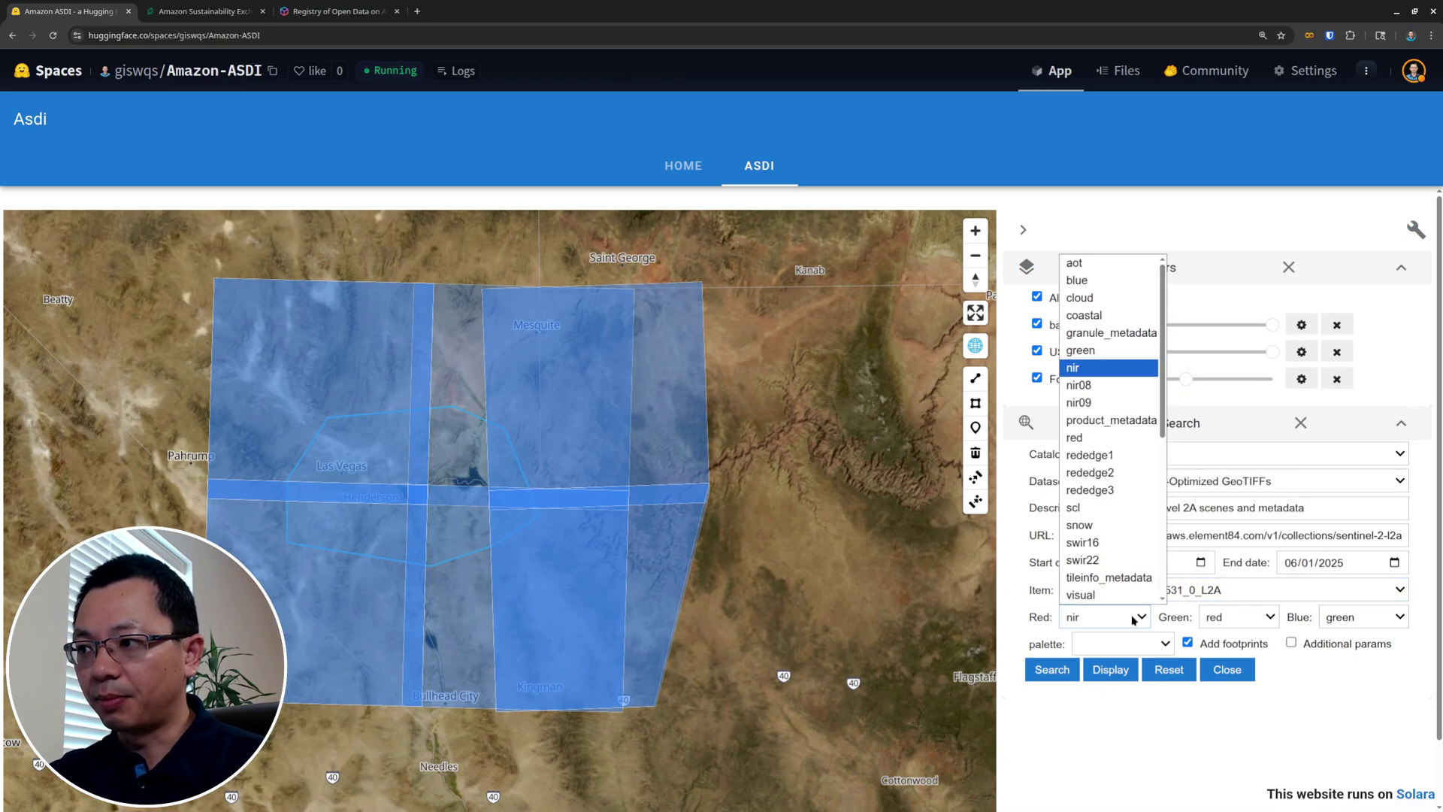
left_click(1133, 619)
left_click(1110, 669)
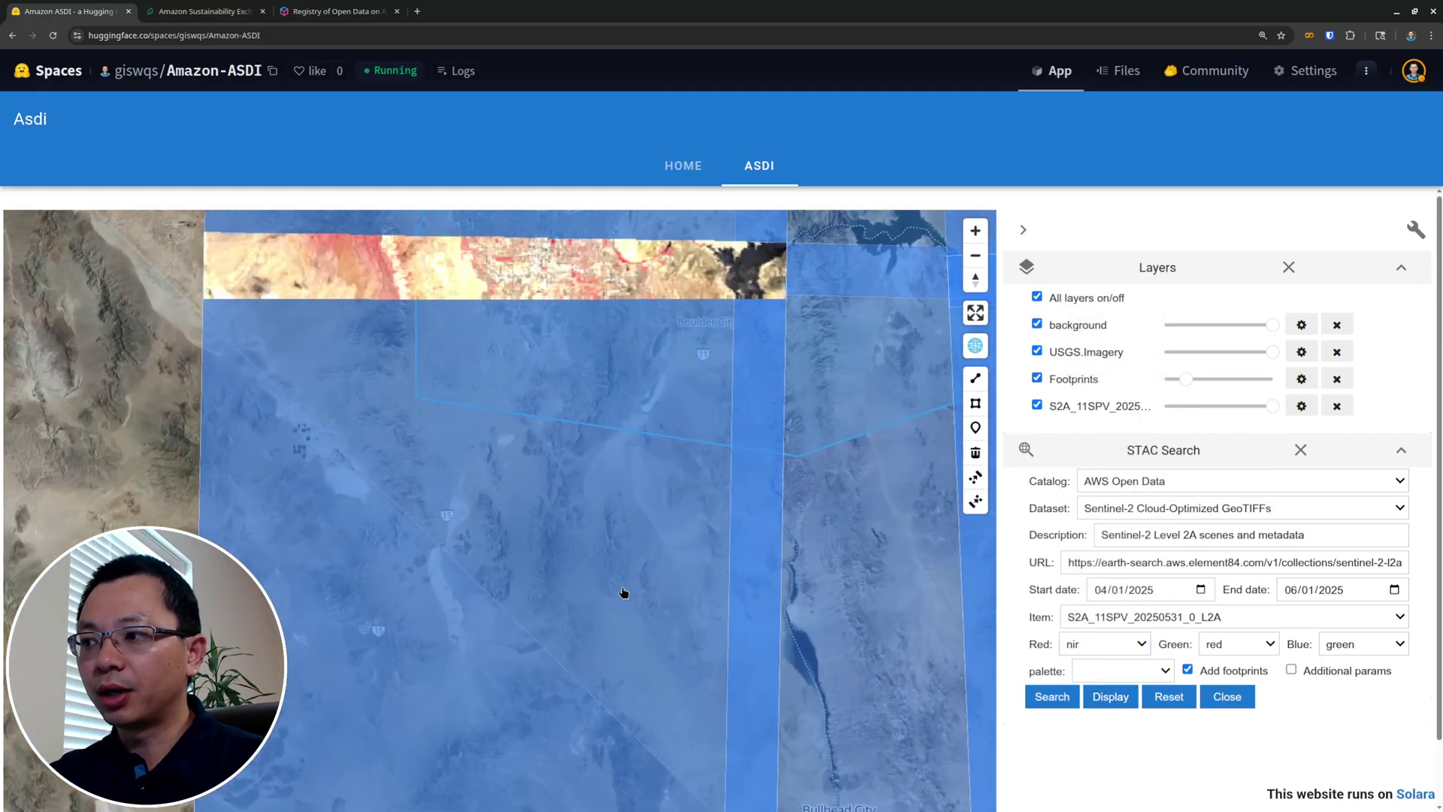
Examine the displayed false-color scene from its full extent down to the airport south of Las Vegas.
scroll(494, 462, "down", 3)
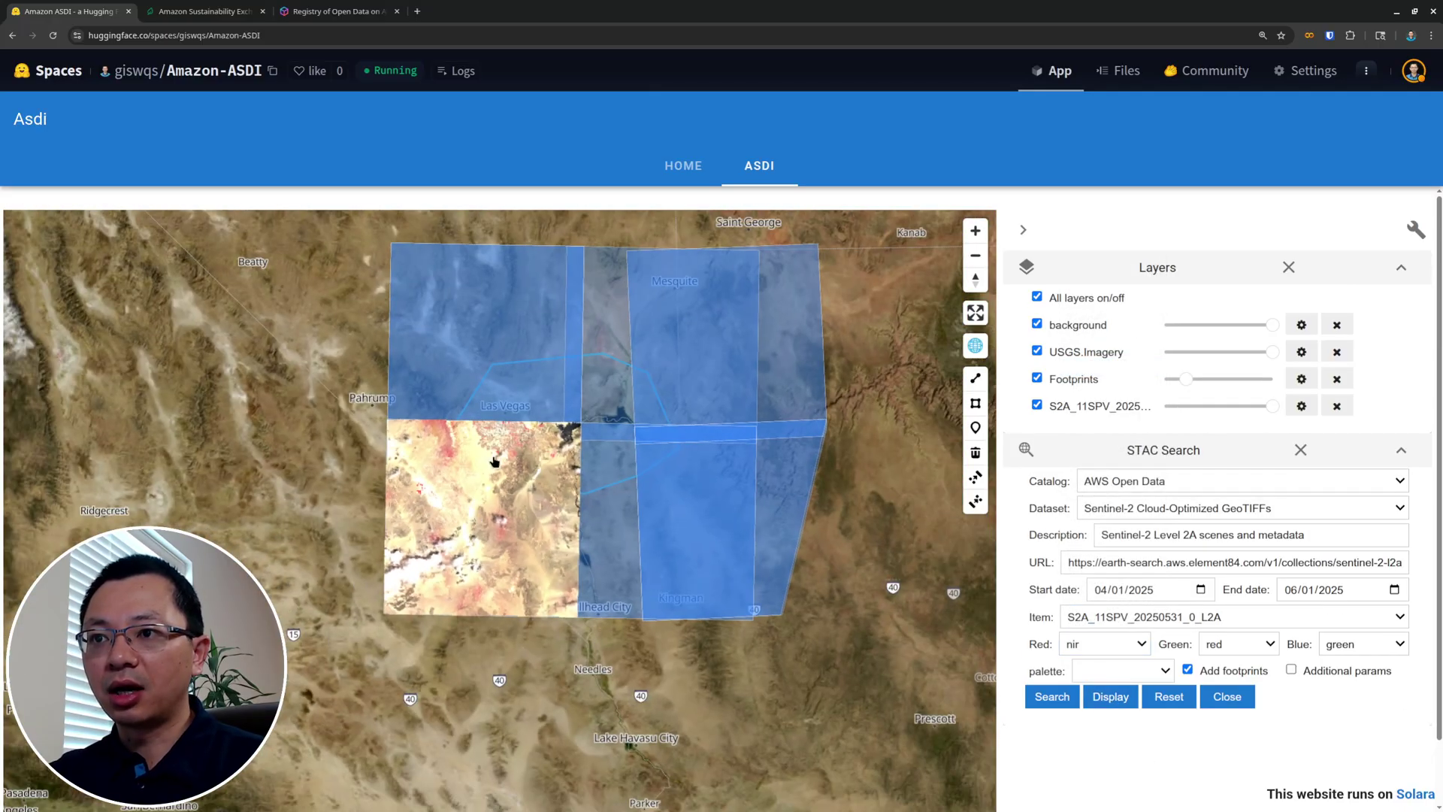
scroll(494, 461, "up", 3)
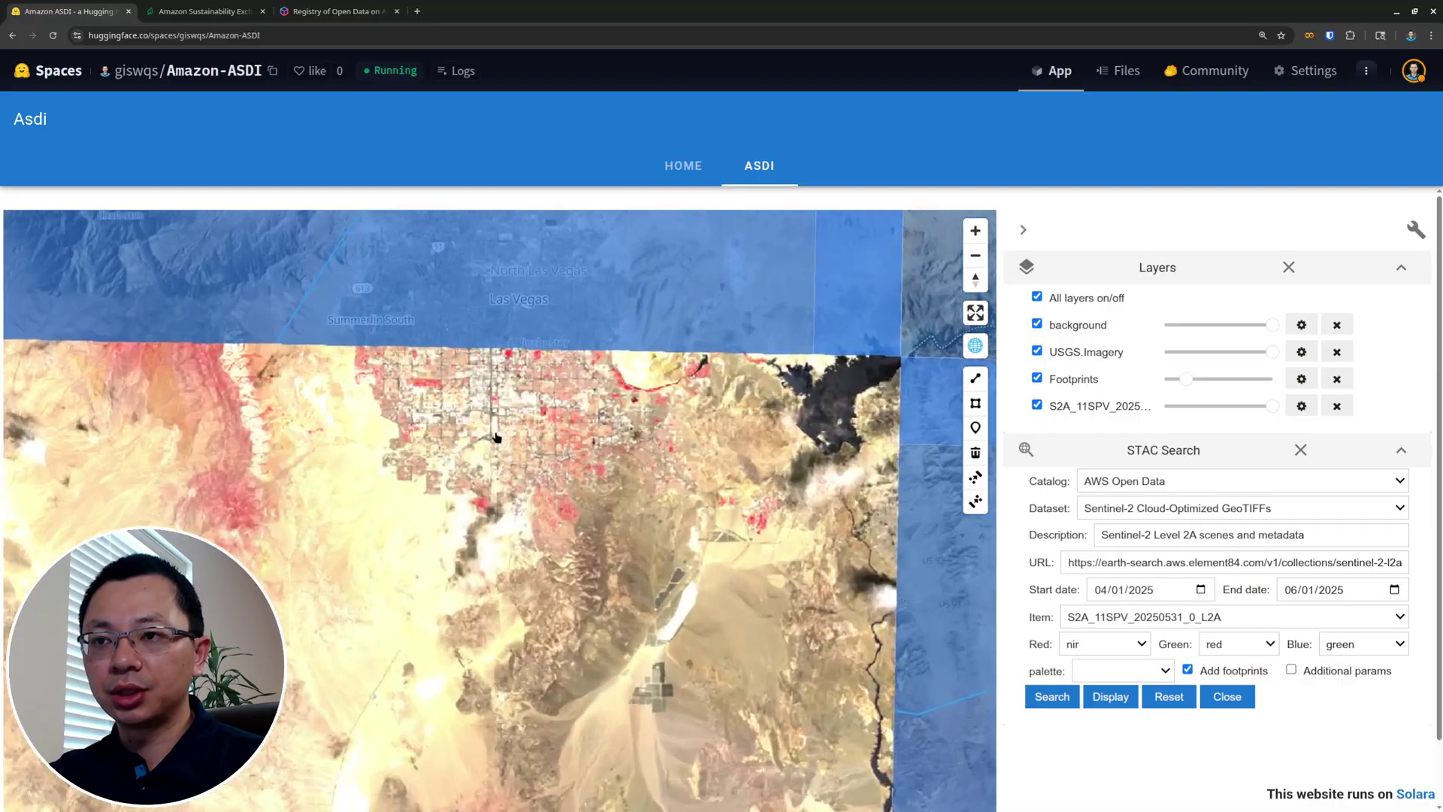
left_click_drag(502, 517, 477, 434)
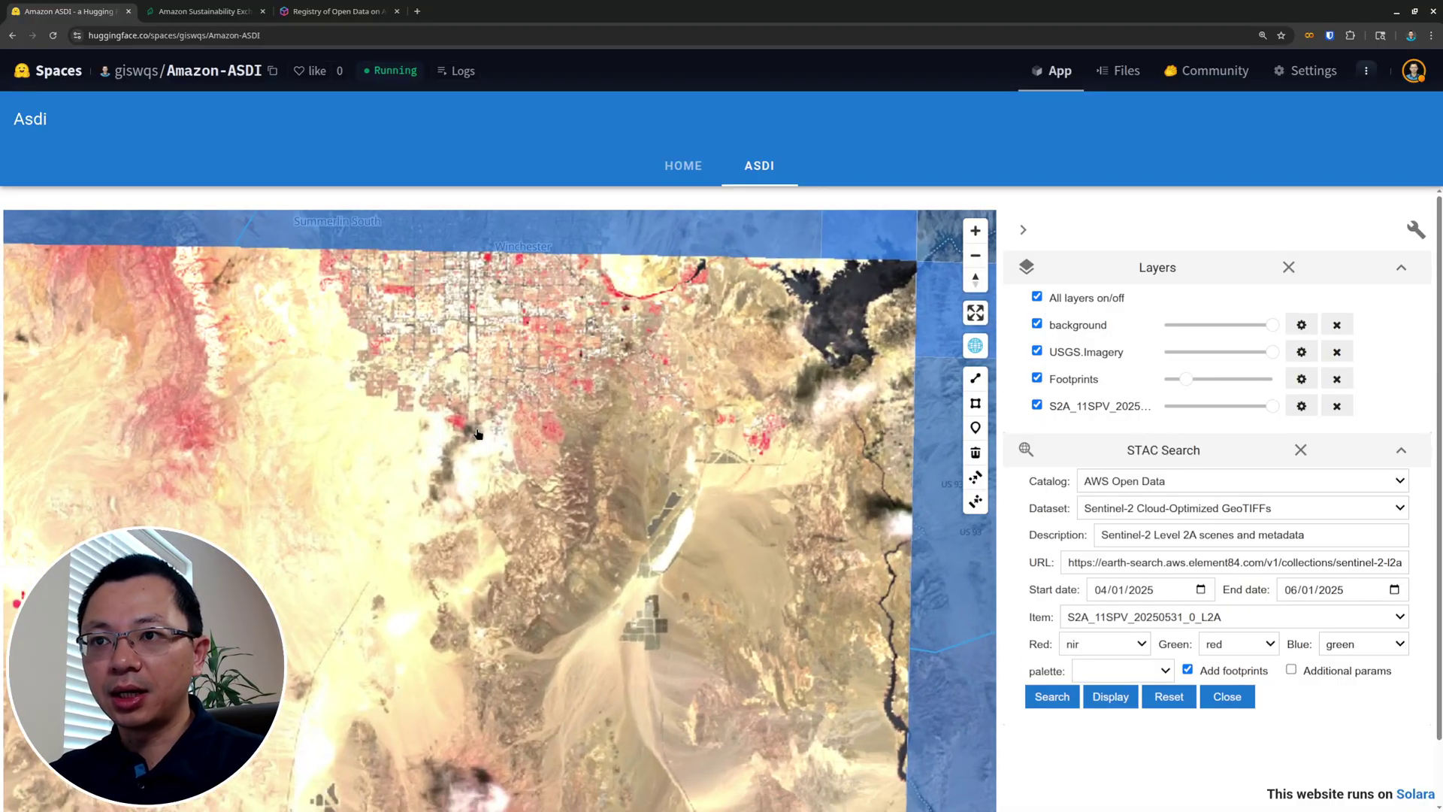
scroll(477, 434, "down", 2)
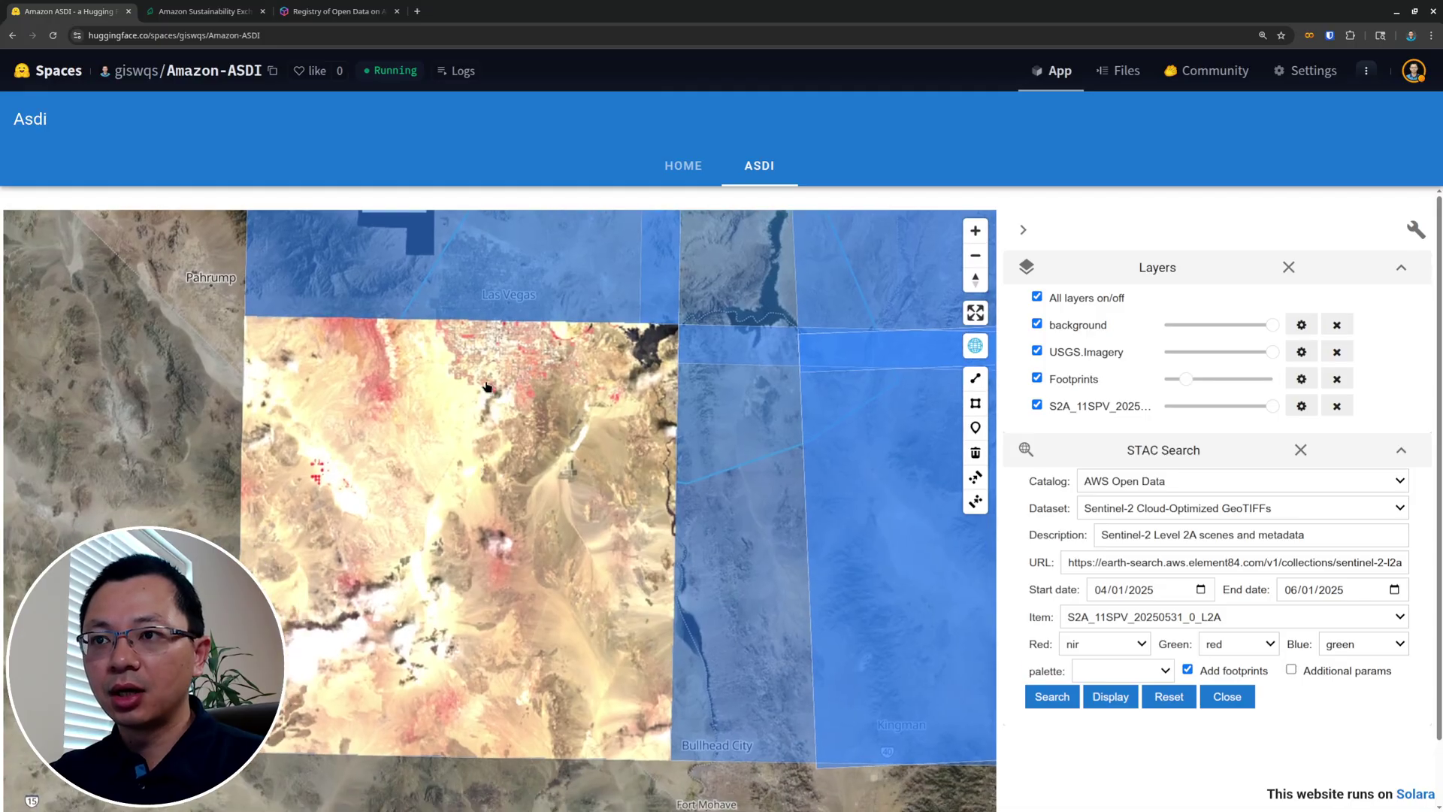
scroll(486, 386, "up", 3)
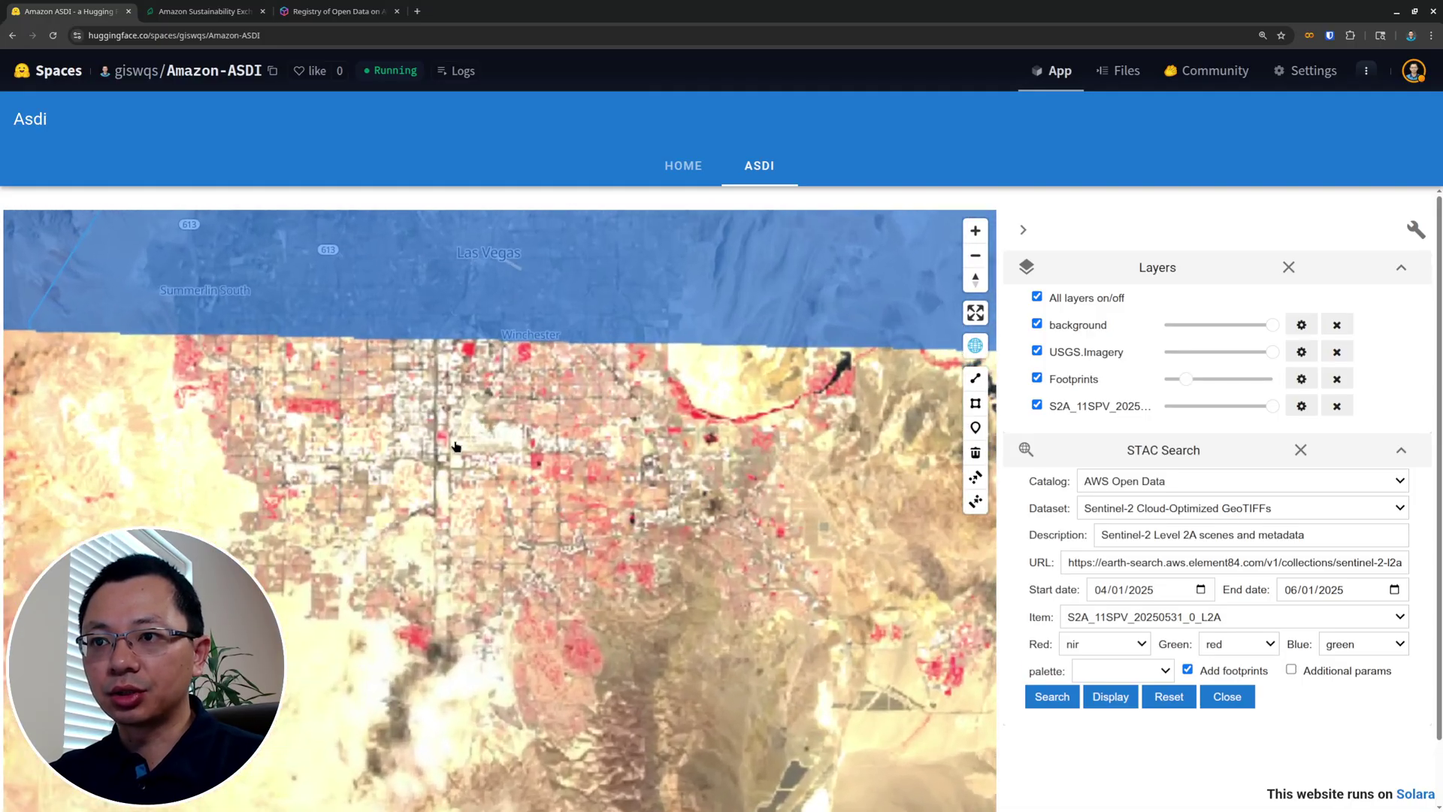
scroll(454, 447, "up", 2)
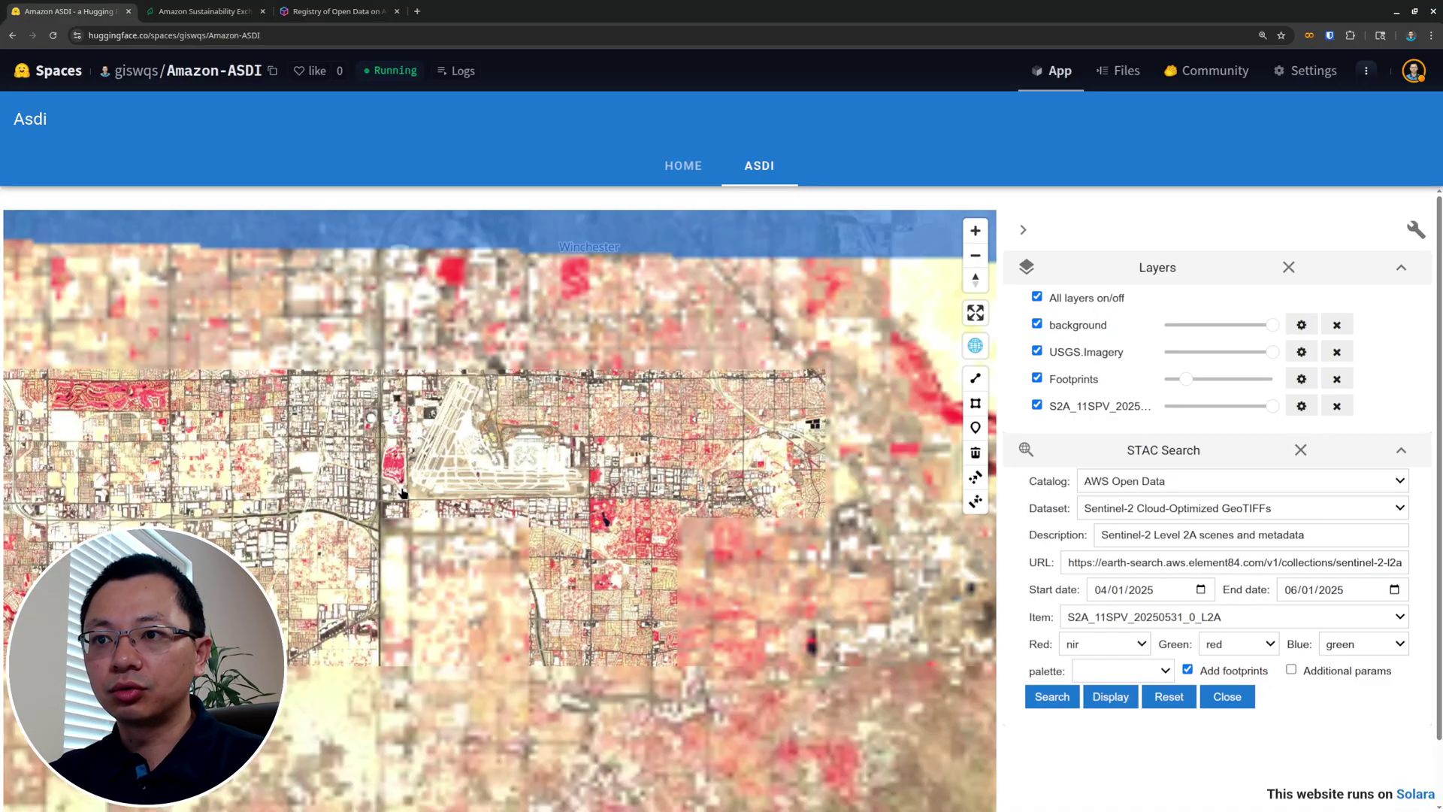
scroll(402, 493, "up", 1)
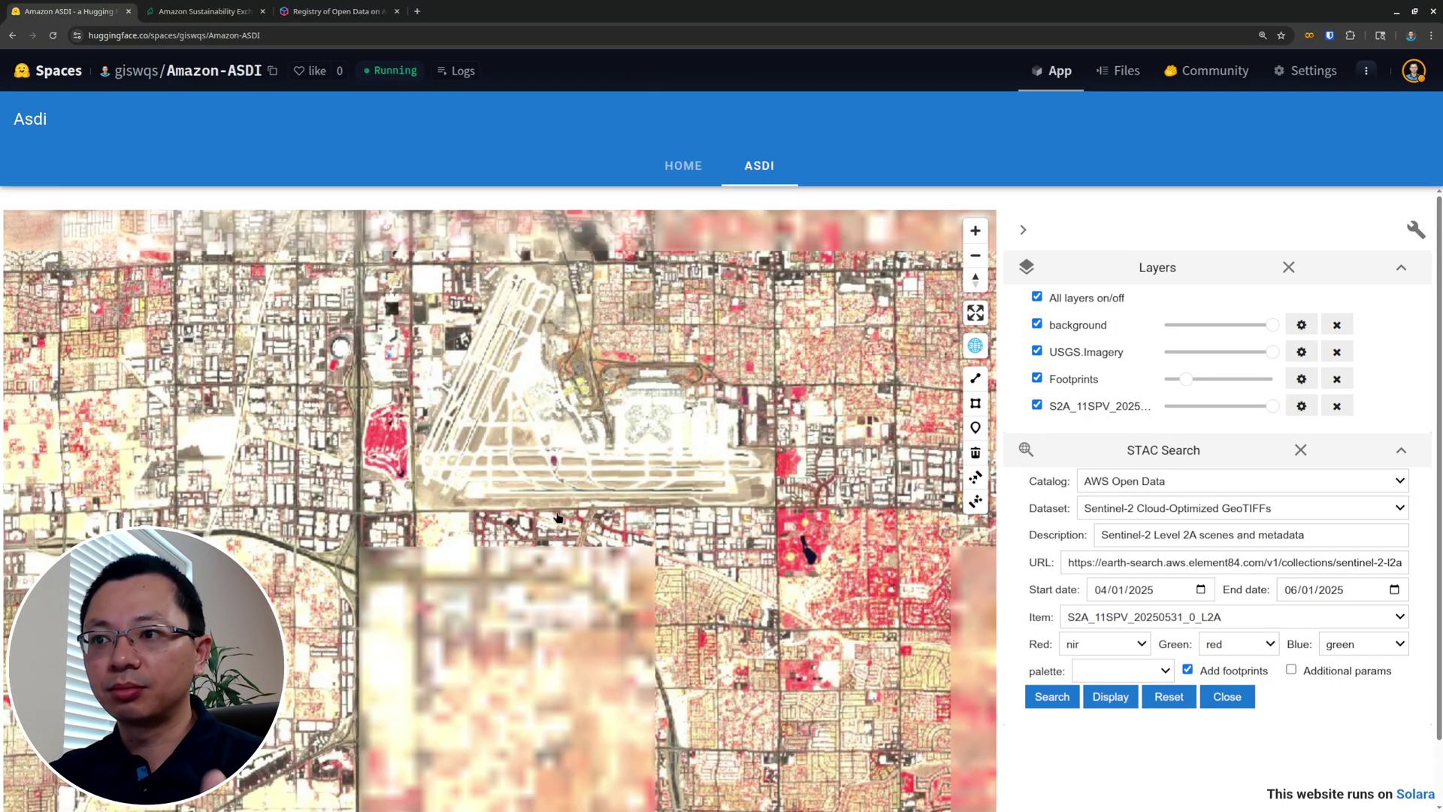
Hide the Footprints layer, and toggle the S2A_11SPV scene layer off and on to compare it with the base imagery.
left_click(1037, 405)
left_click(1037, 405)
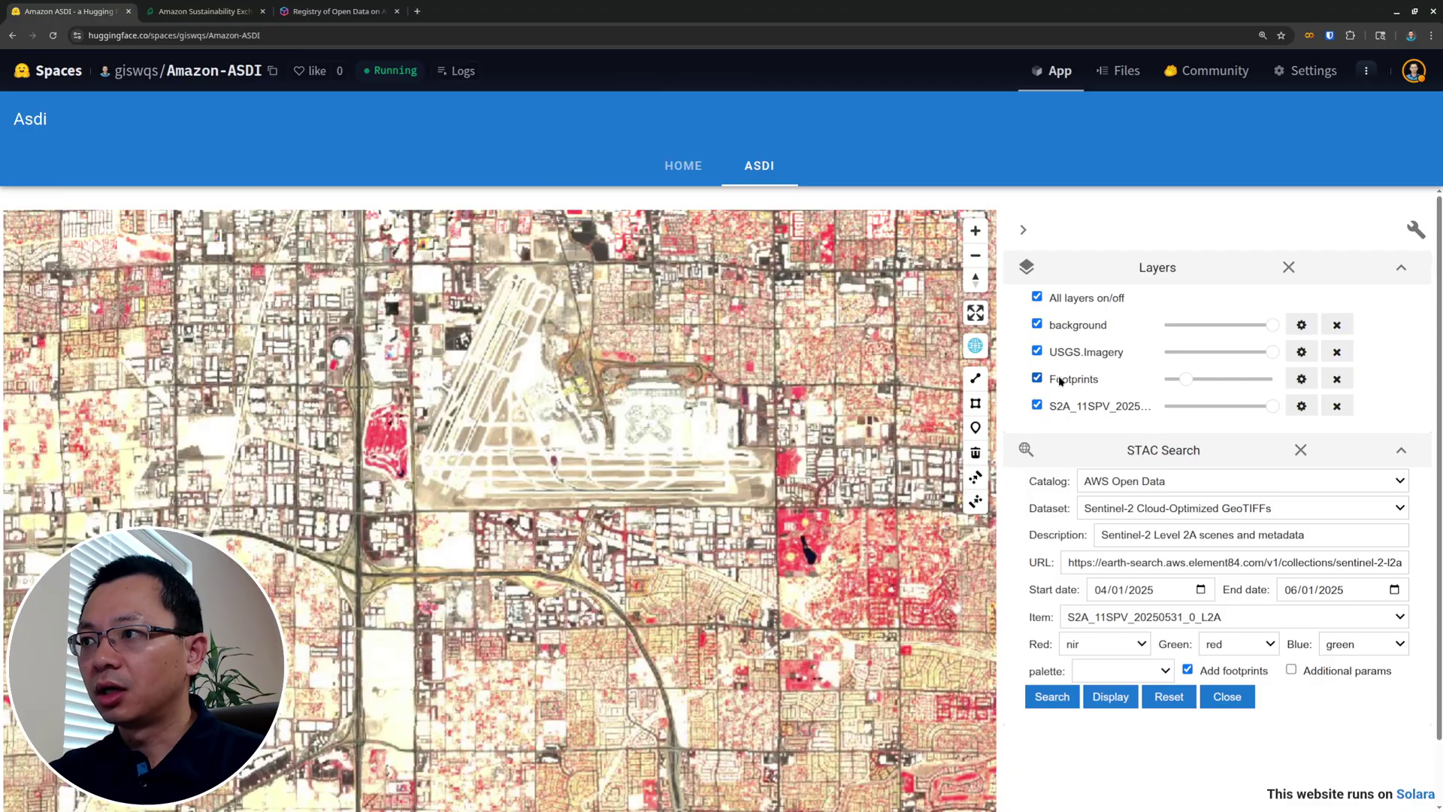
left_click(1064, 404)
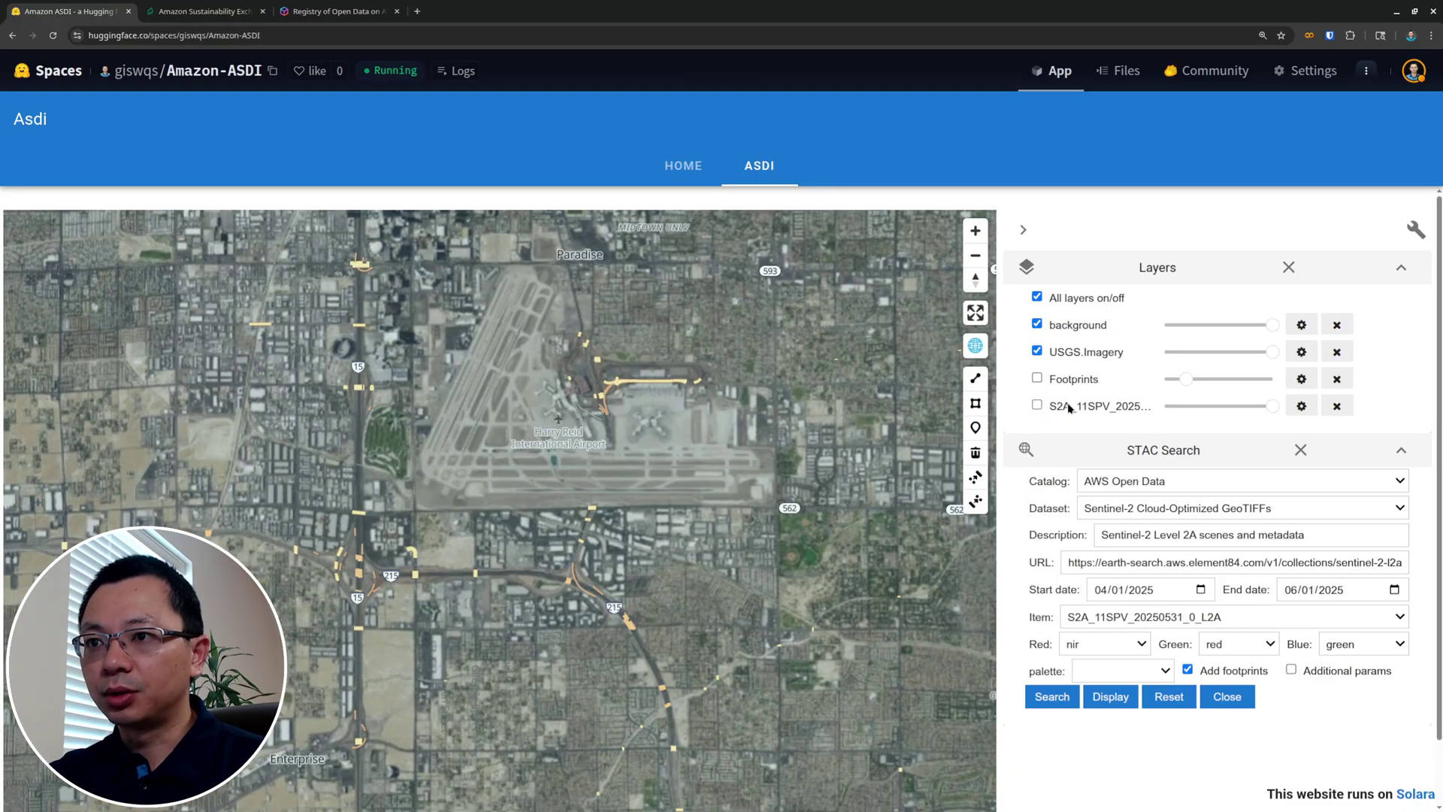
left_click(1069, 407)
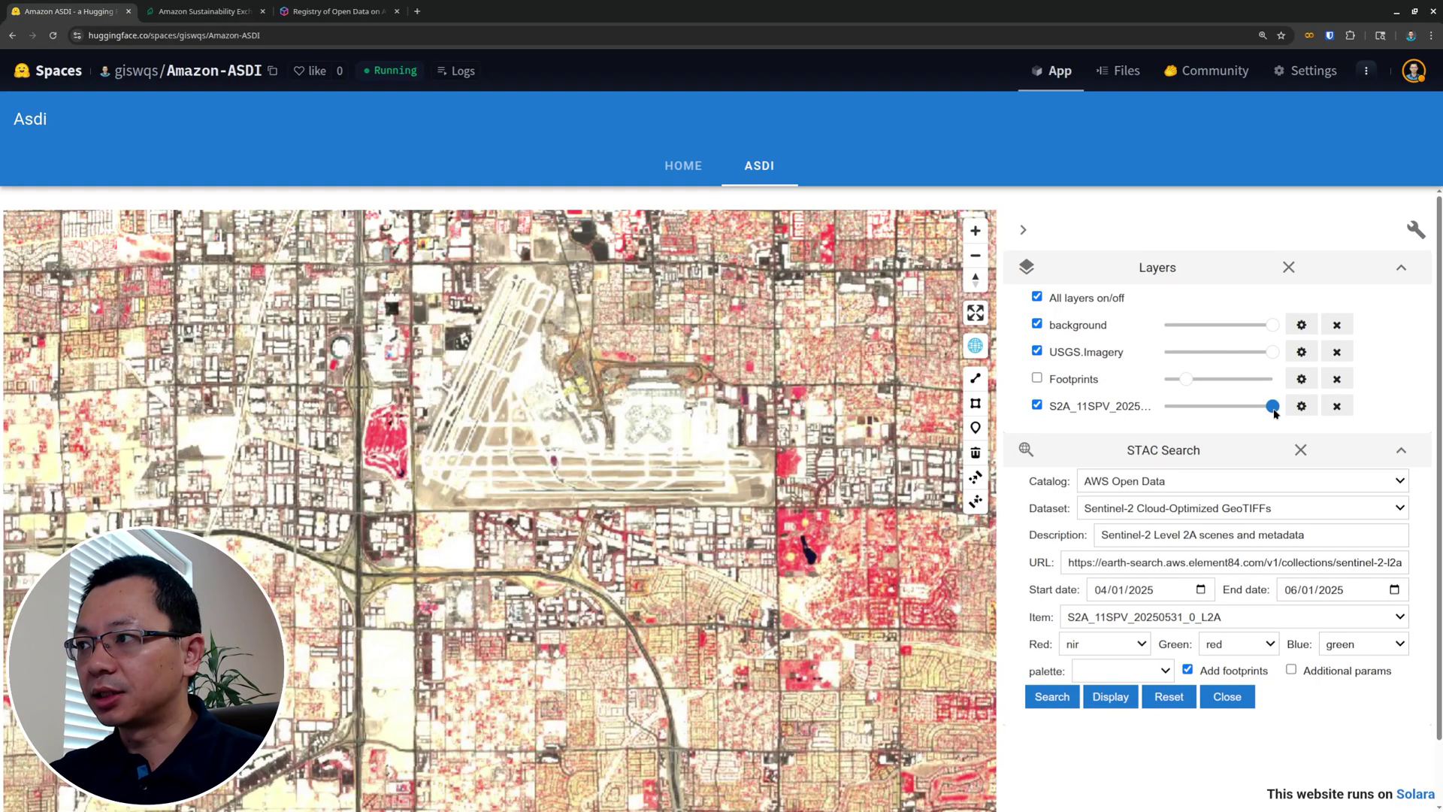
mouse_move(1274, 412)
left_mouse_down()
mouse_move(1148, 406)
mouse_move(1278, 407)
left_mouse_up()
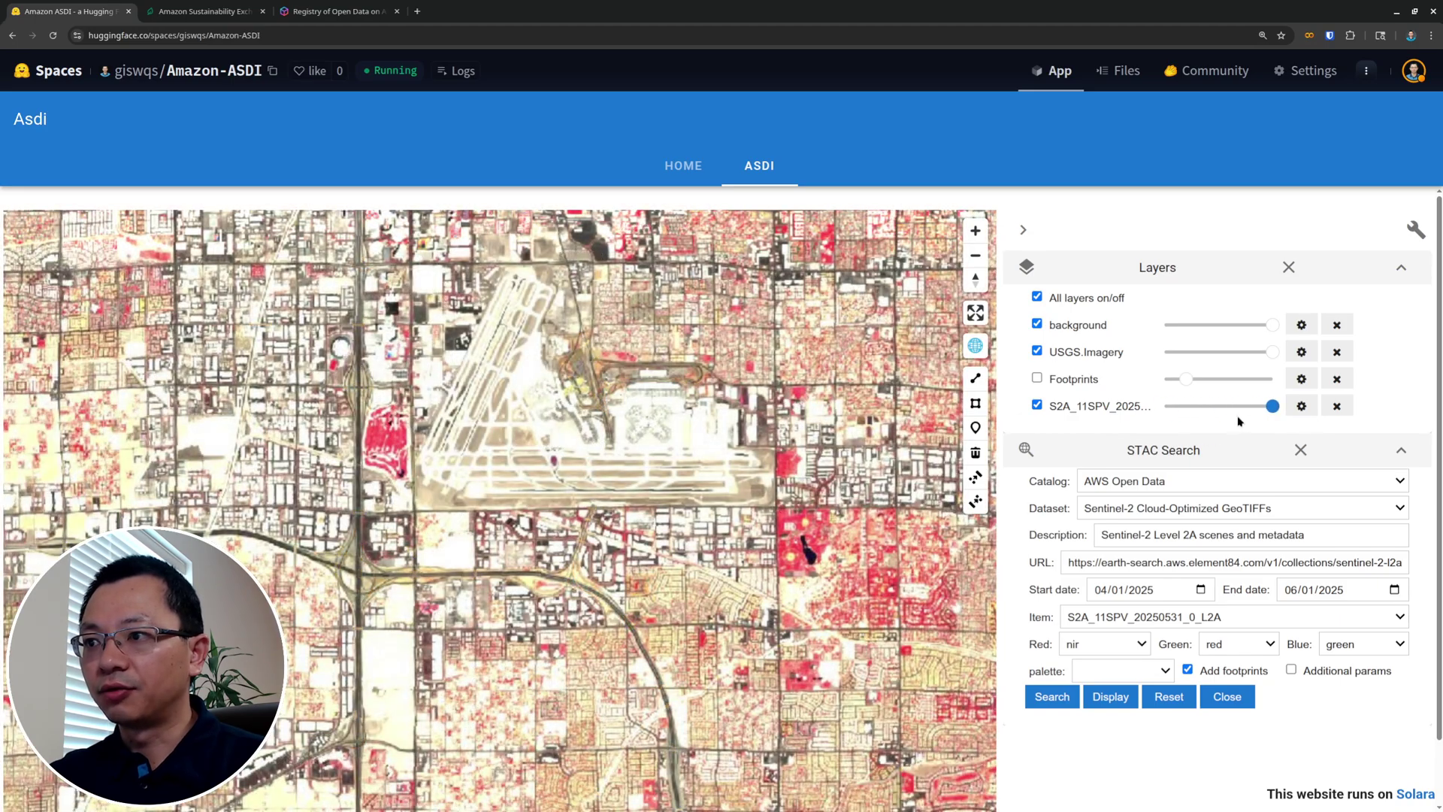
Change the band combination for scene S2A_11SPV_20250531_0_L2A to red, green, blue.
scroll(348, 371, "down", 3)
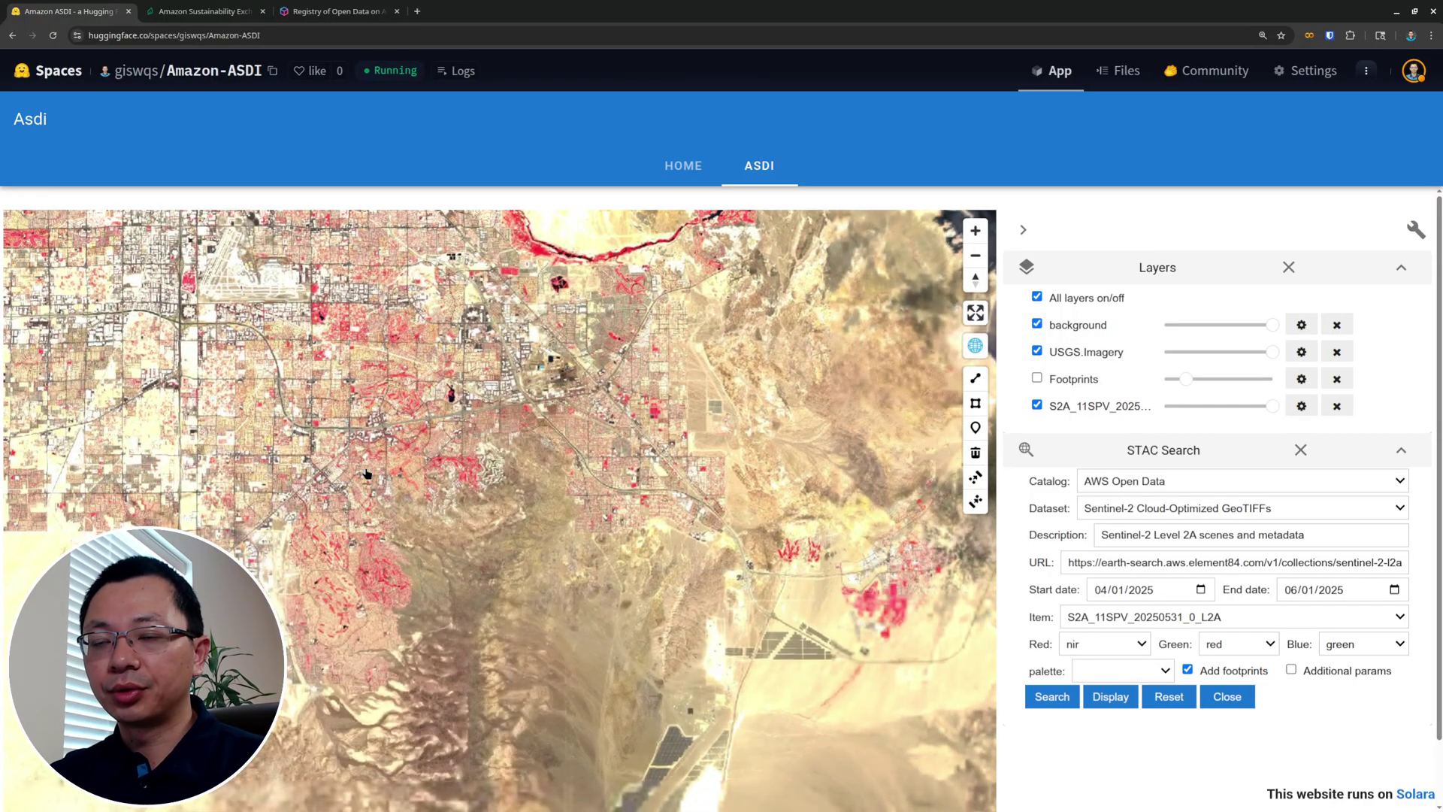
left_click(1107, 645)
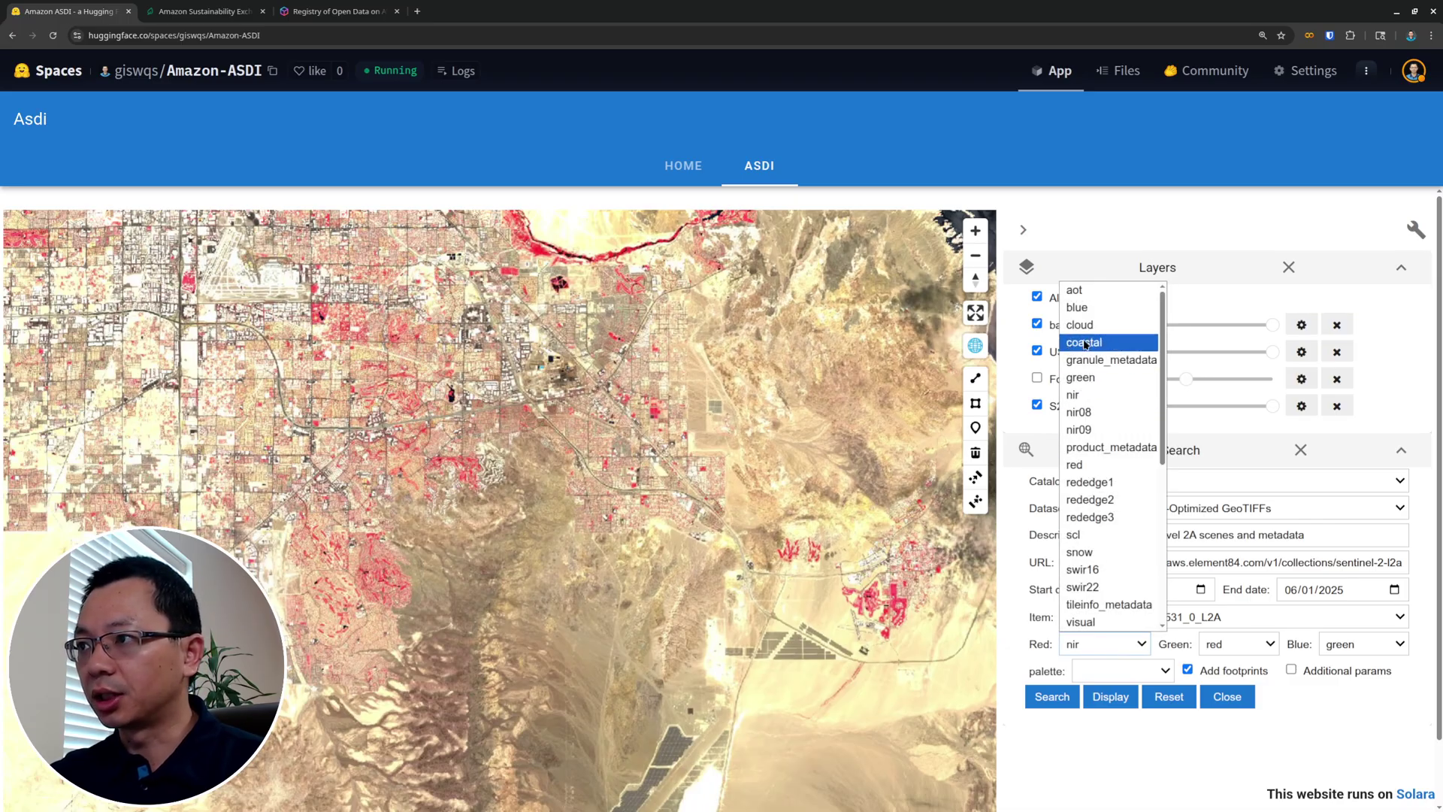
left_click(1101, 465)
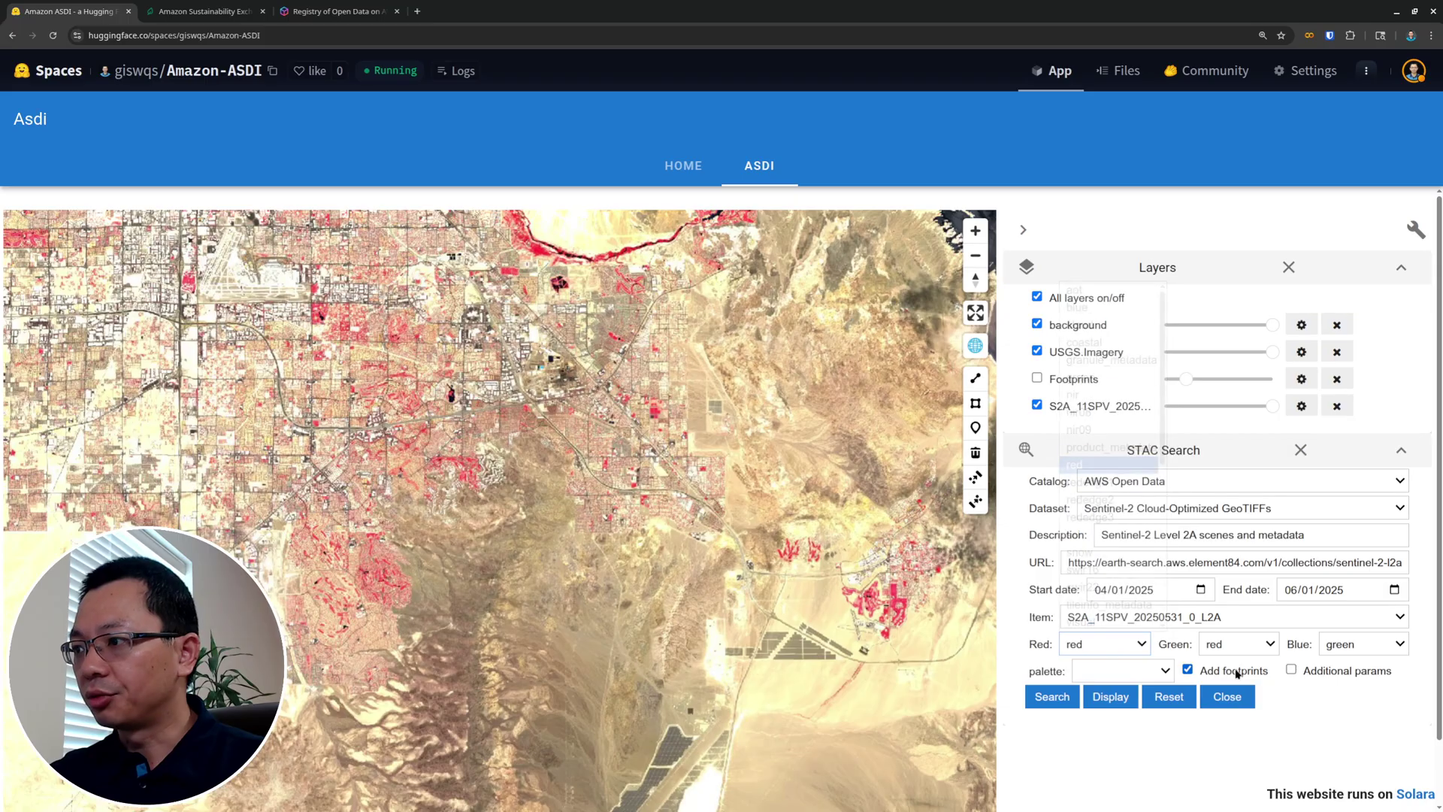
left_click(1246, 644)
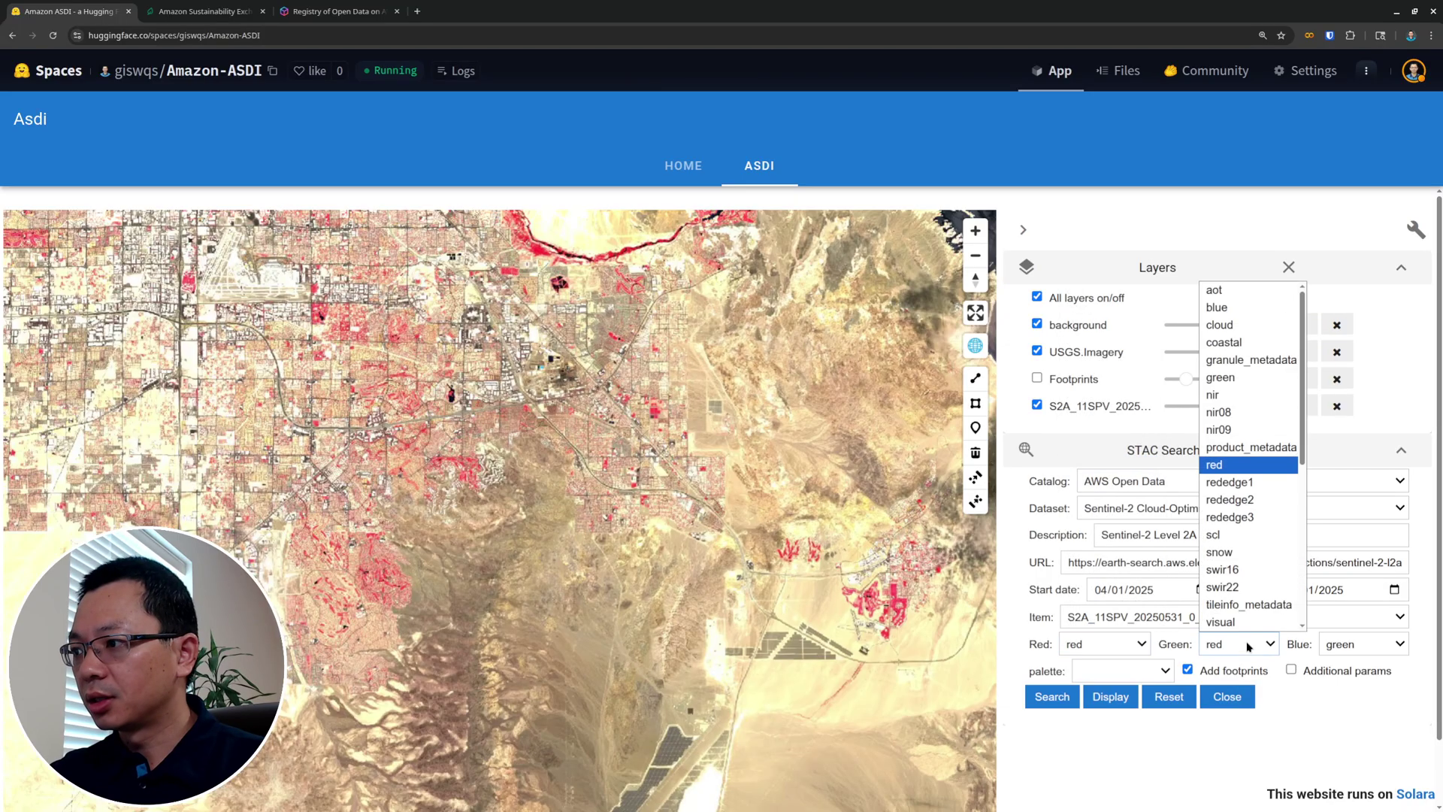
left_click(1233, 377)
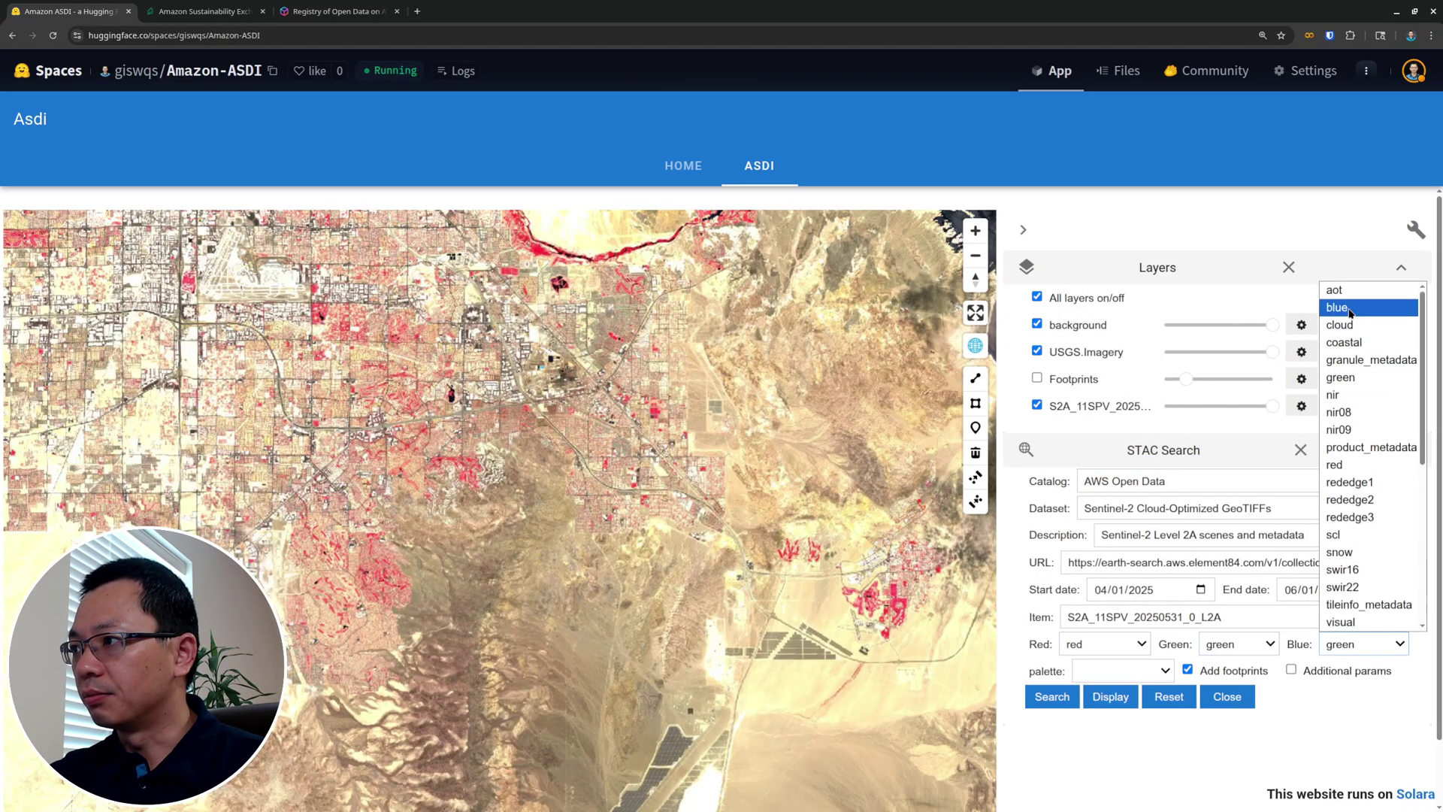
left_click(1350, 313)
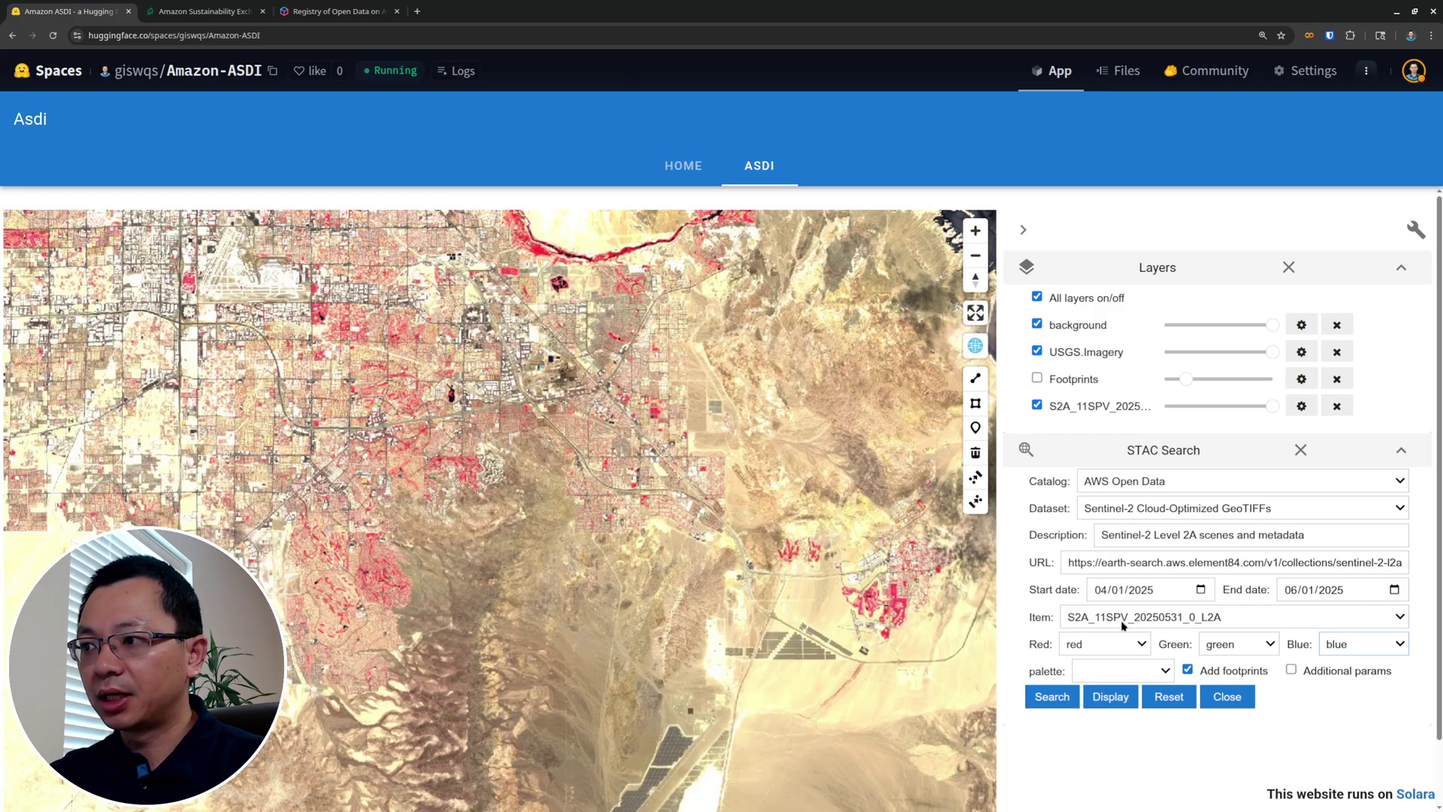
Show the additional parameters, name the layer S2A_11SPV_20250531_0_L2A_RGB, and display the scene.
left_click(1291, 670)
scroll(1197, 684, "down", 2)
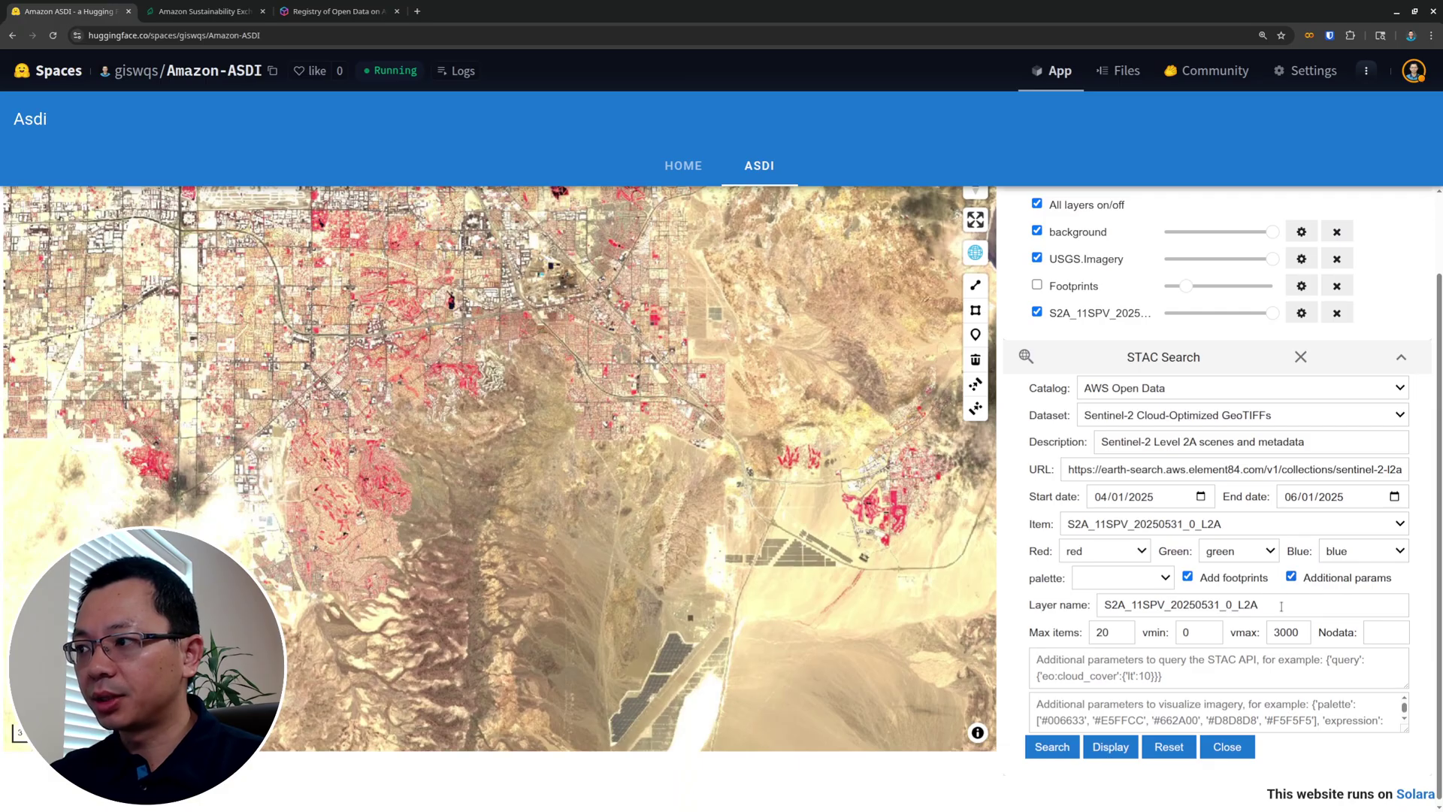
left_click(1282, 605)
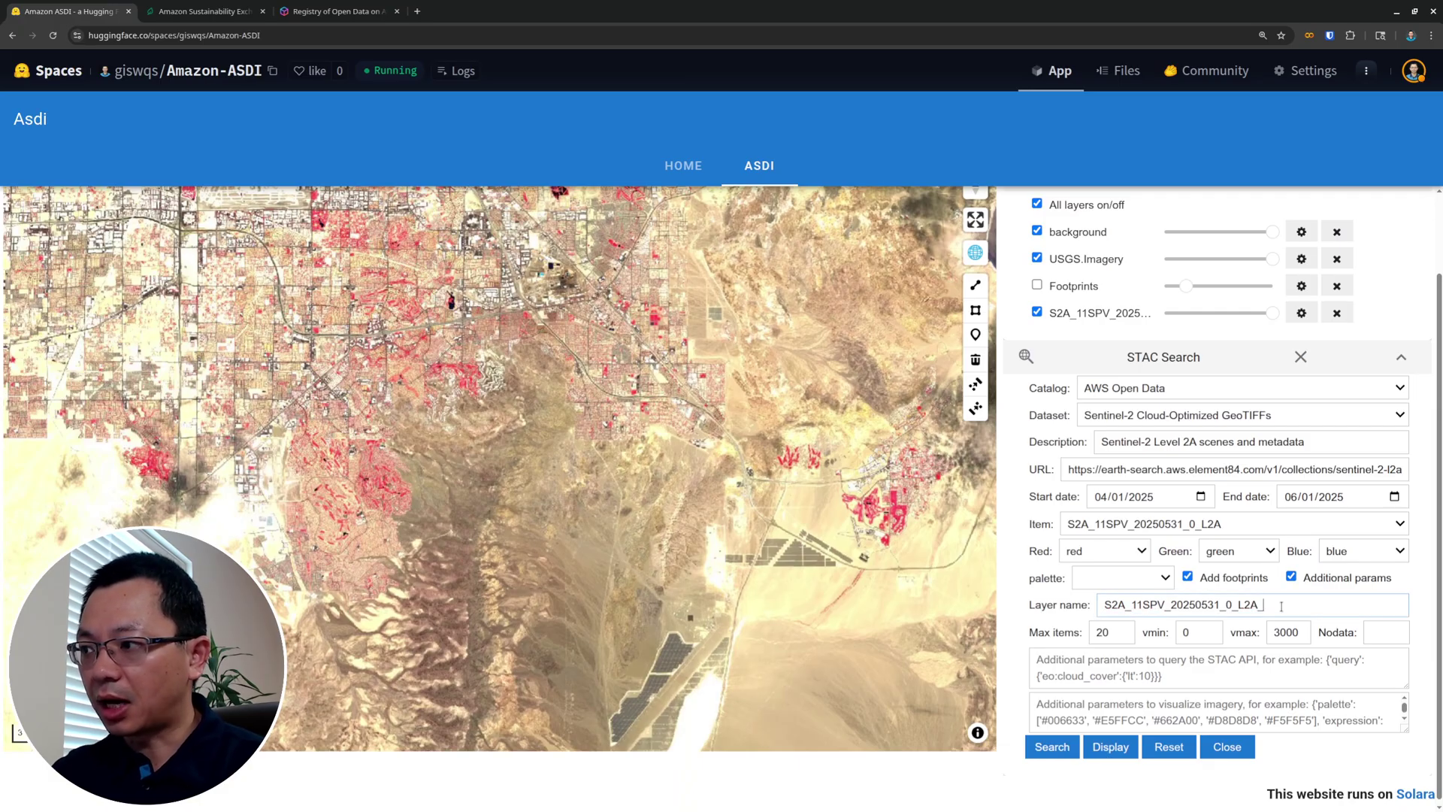
type("_RGB")
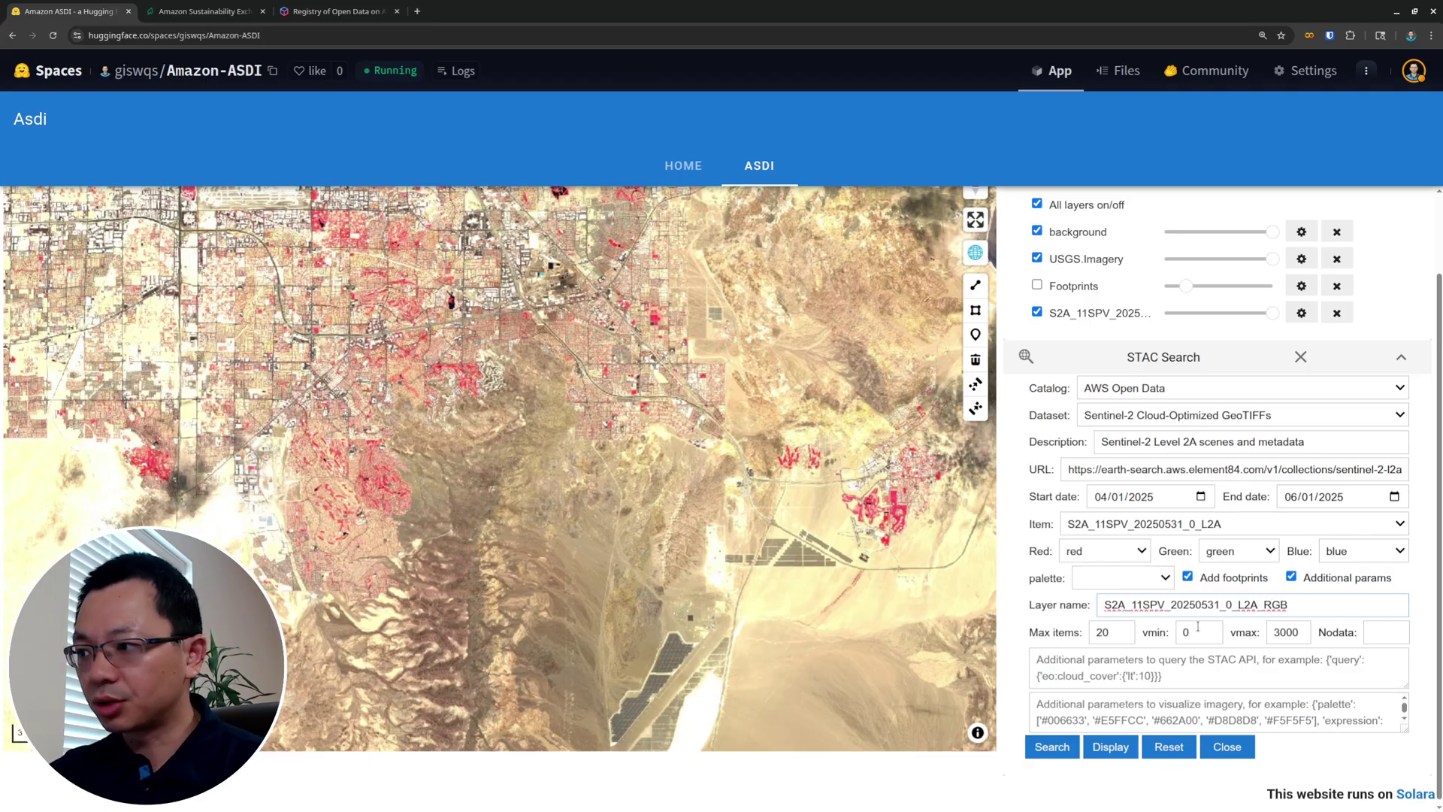
left_click(1109, 749)
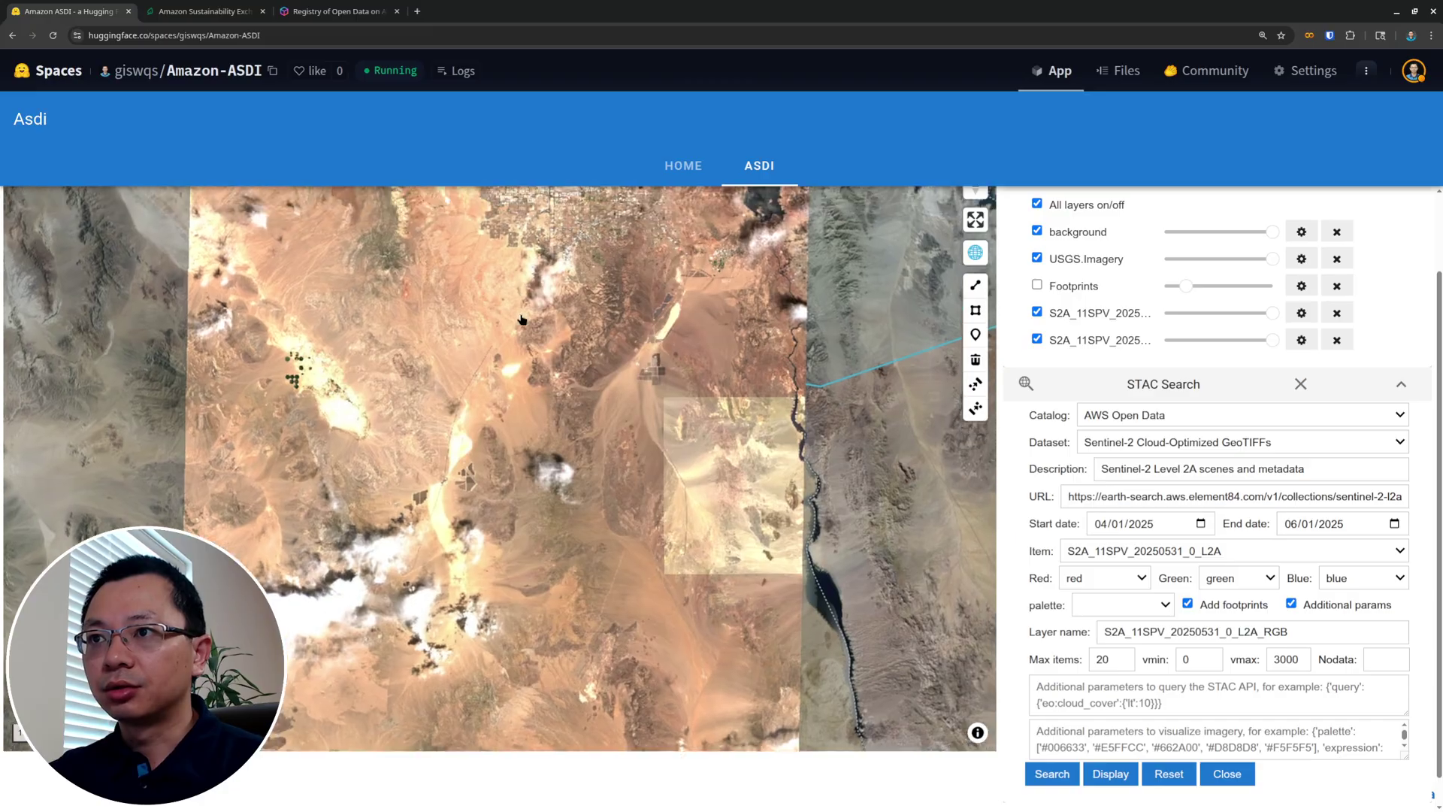
Examine the true-color scene around Las Vegas, toggling the RGB layer off and on to compare it with the false-color layer.
scroll(535, 464, "up", 3)
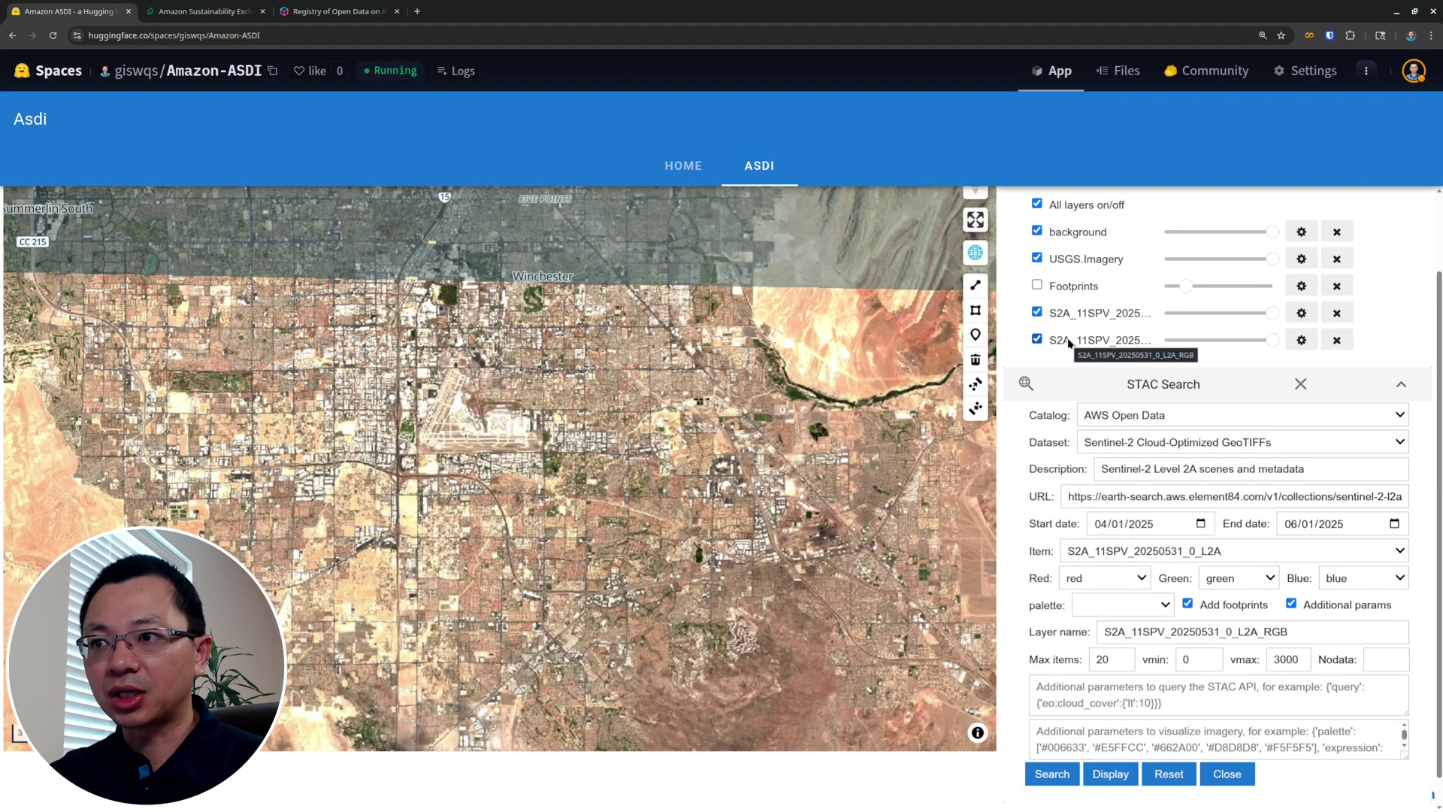
left_click(1038, 339)
left_click(1037, 339)
scroll(403, 575, "down", 5)
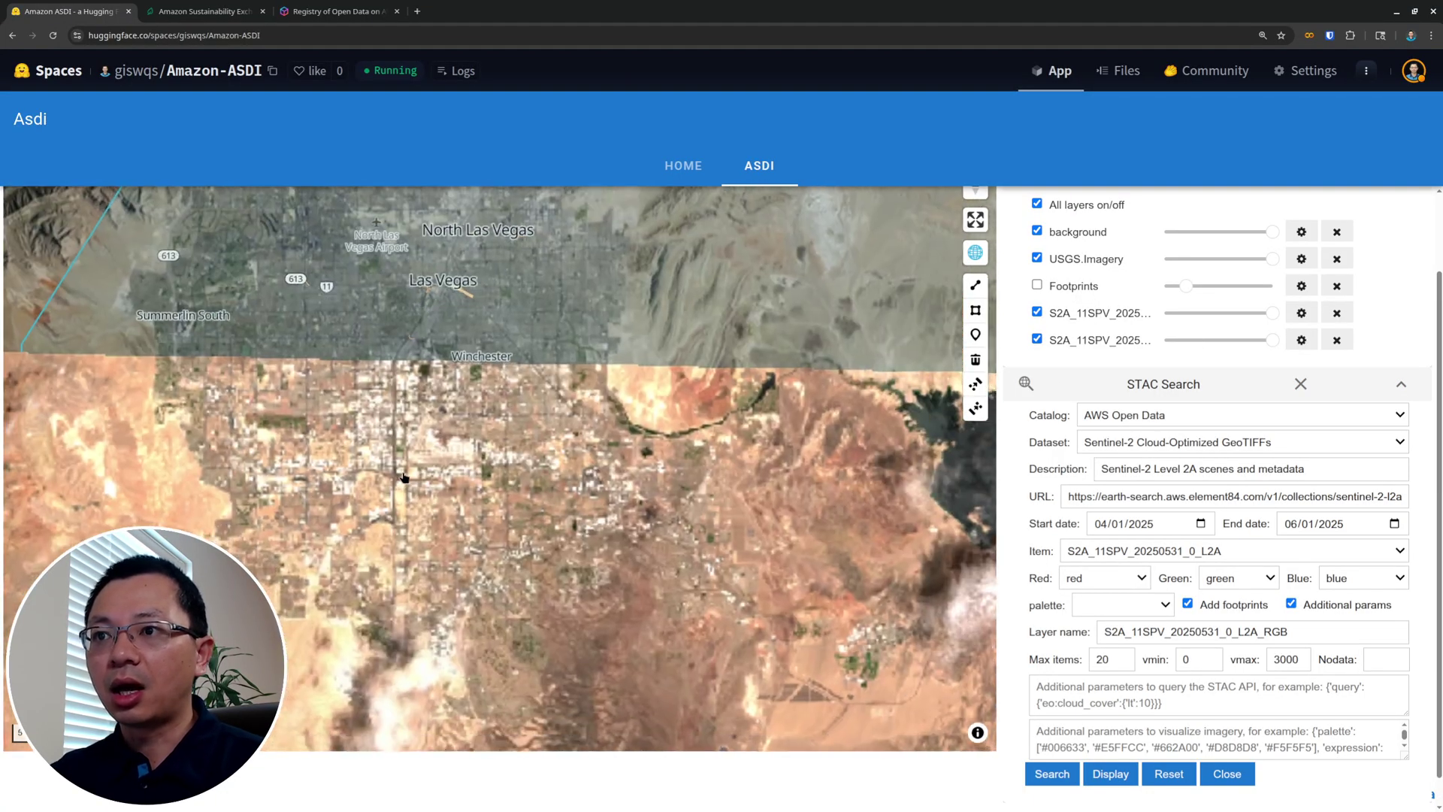
scroll(403, 576, "down", 5)
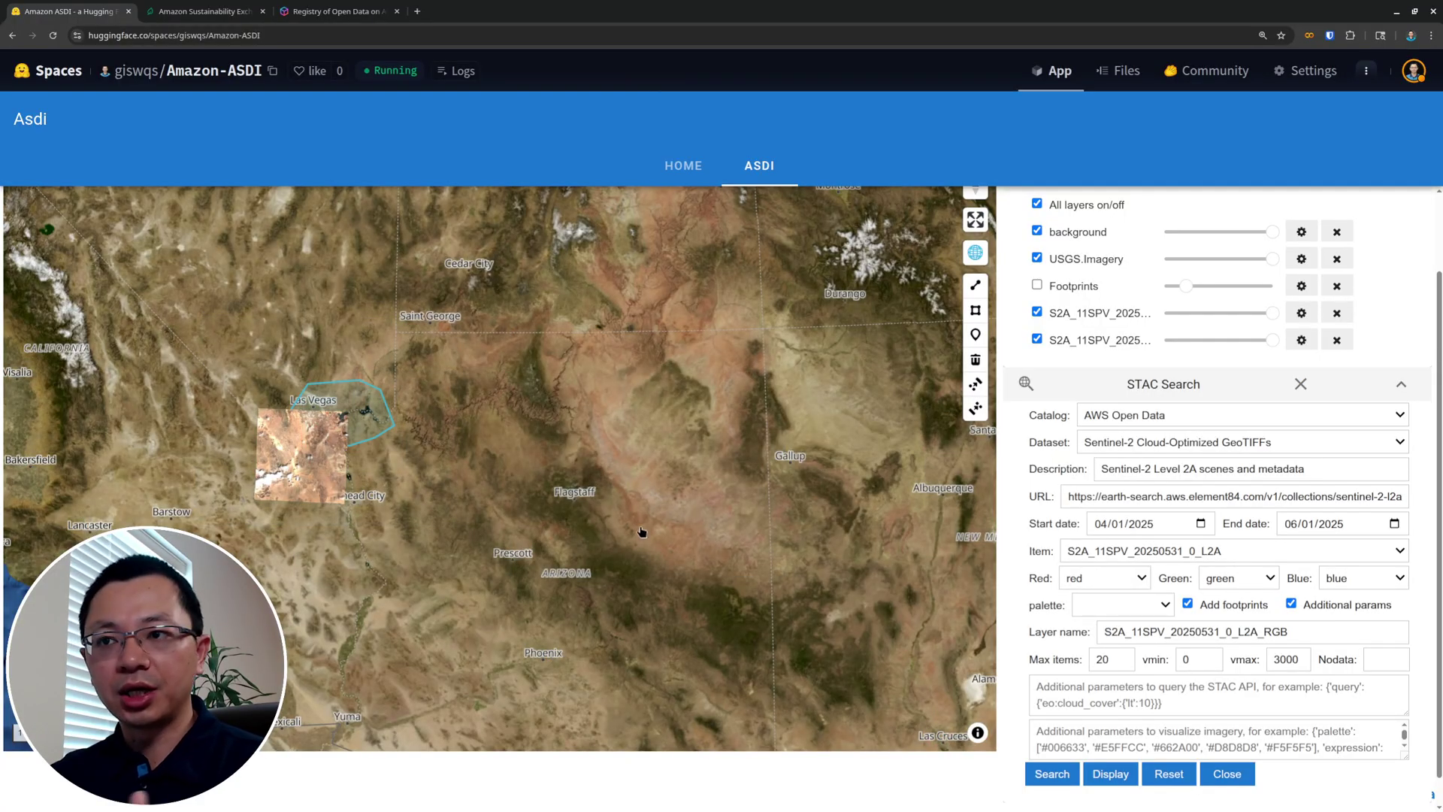
Switch the STAC search dataset to 10m Annual Land Use Land Cover (9-class).
scroll(468, 495, "down", 3)
left_click_drag(467, 496, 261, 526)
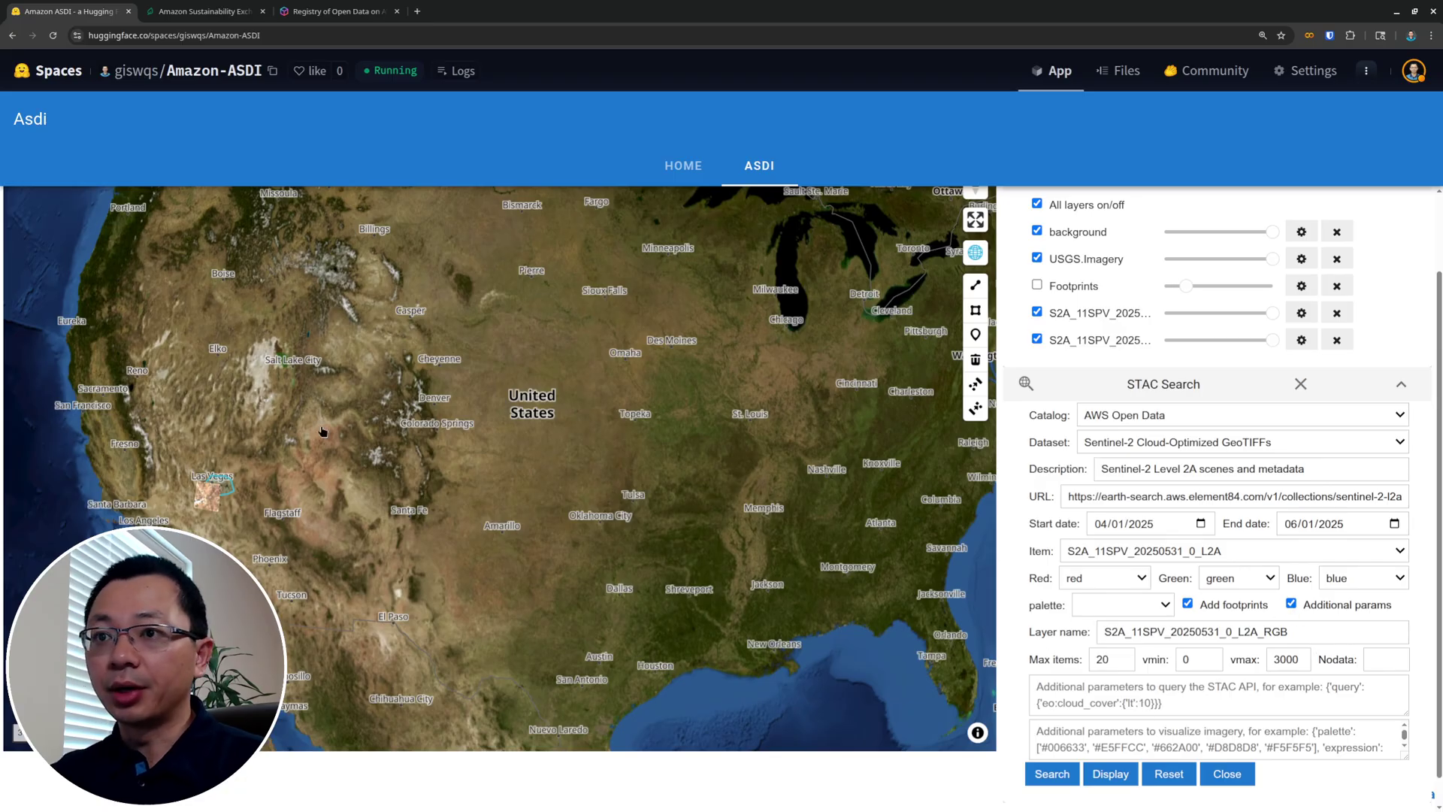
scroll(322, 431, "up", 2)
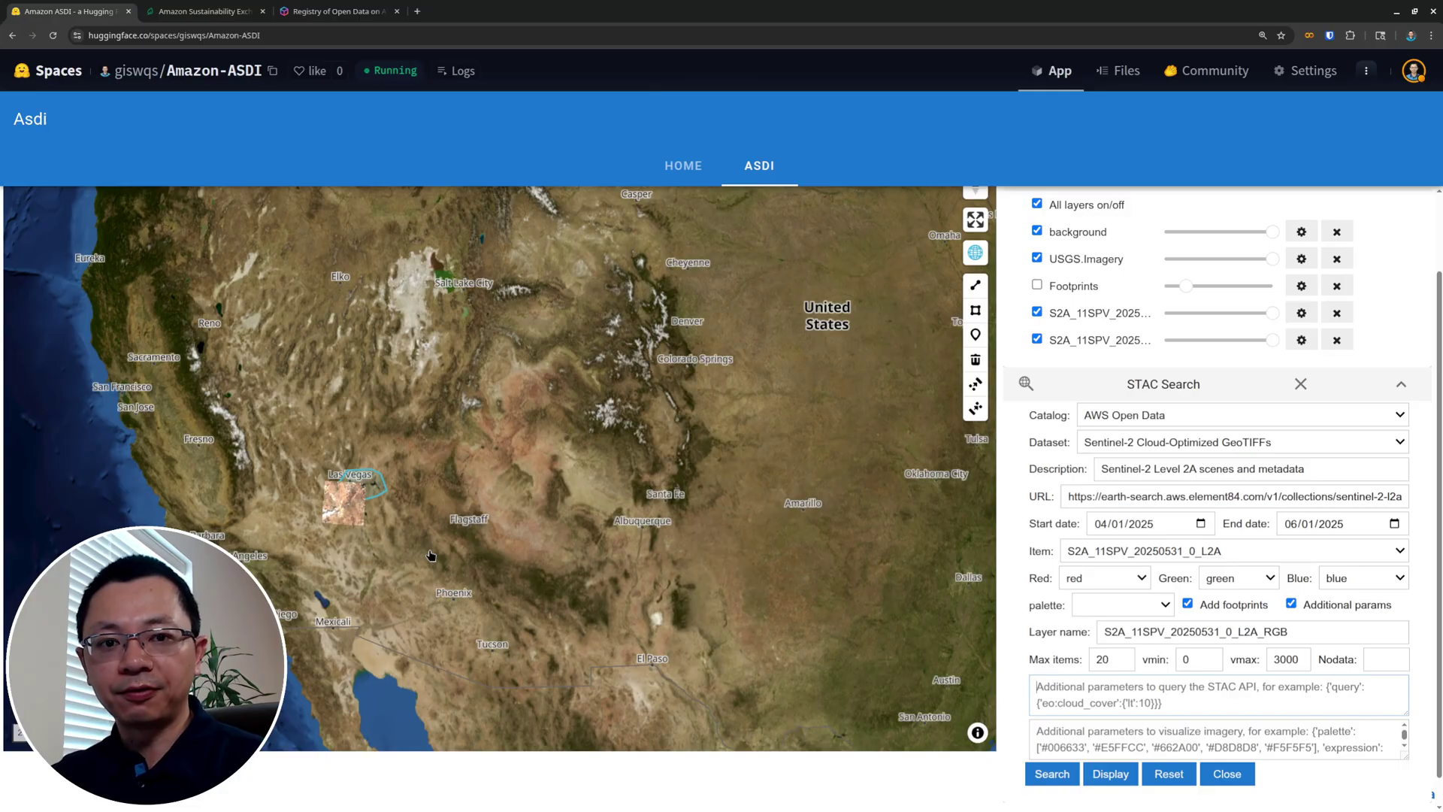
scroll(764, 560, "down", 3)
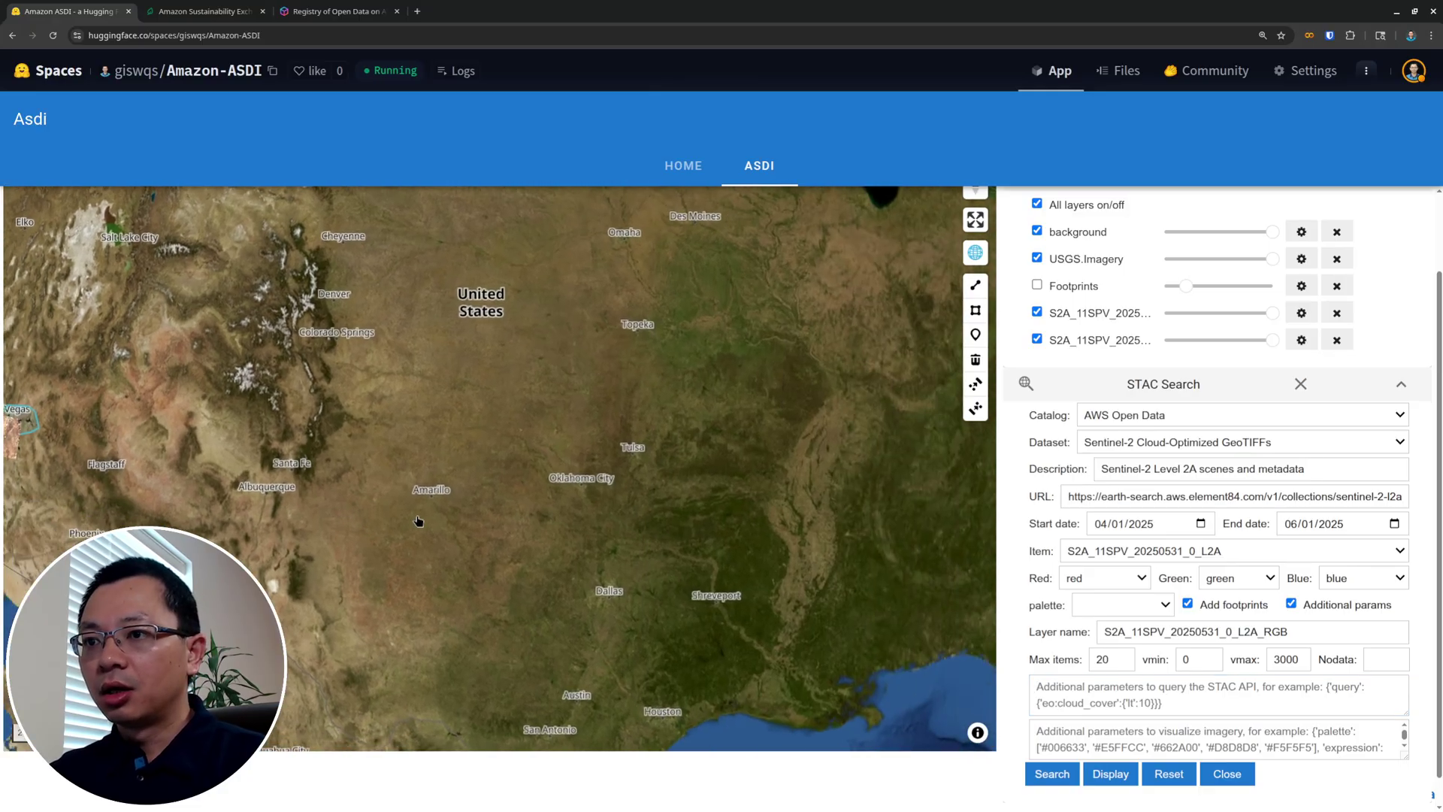
left_click_drag(685, 433, 527, 455)
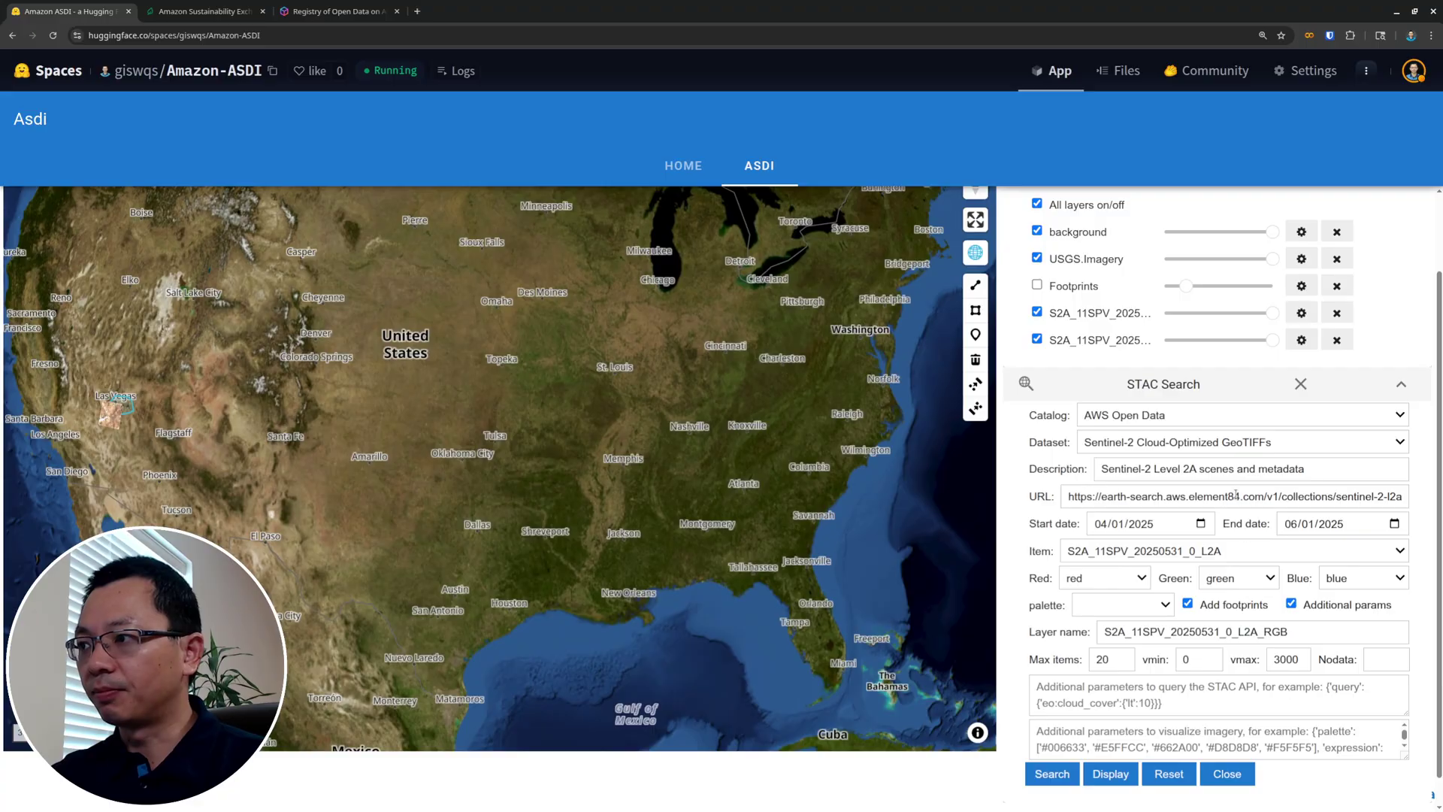
left_click(1245, 444)
scroll(1089, 571, "up", 15)
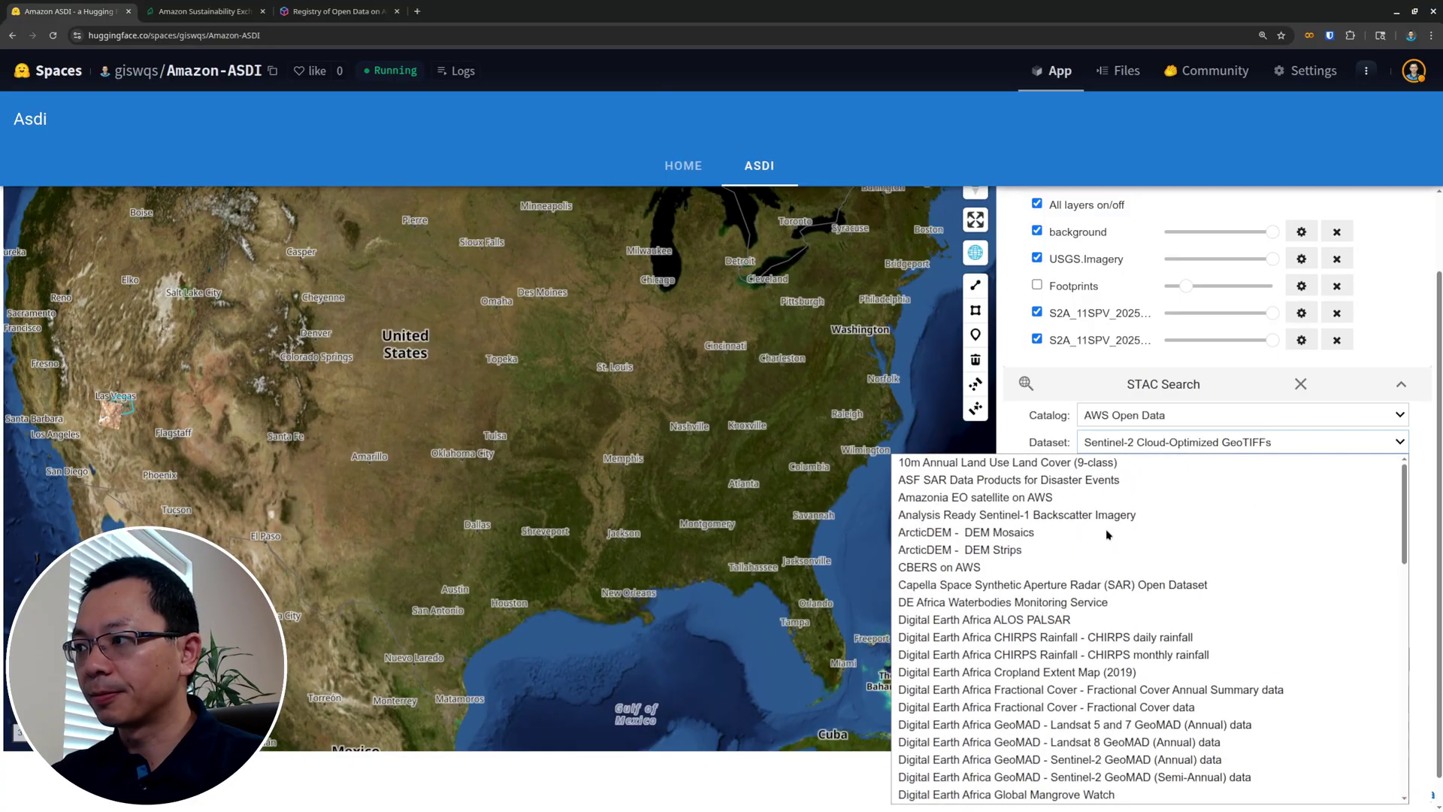
left_click(1005, 463)
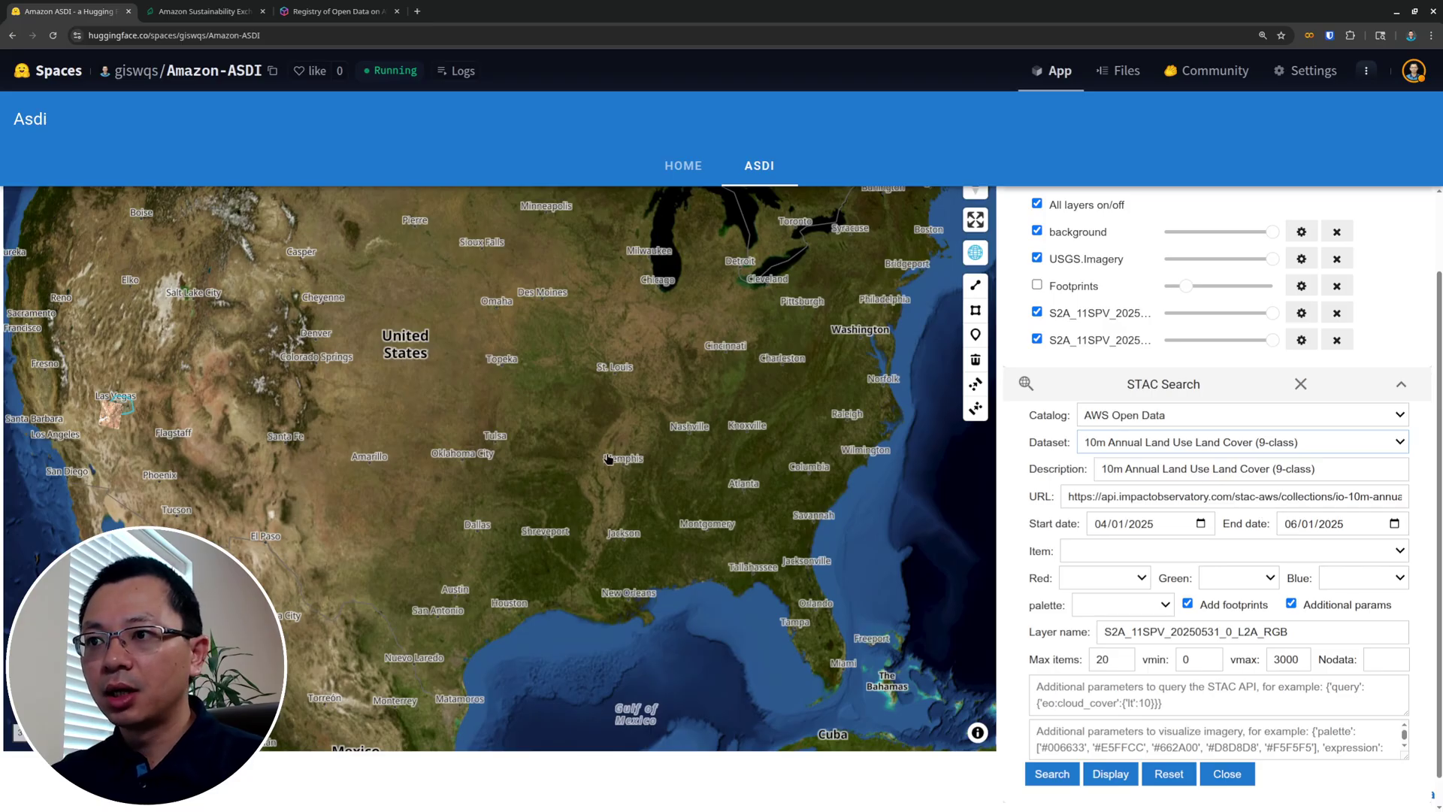
Draw a six-vertex polygon around Knoxville, reaching from near Clinton and Oak Ridge to Boyds Creek, as the search area.
scroll(604, 461, "up", 3)
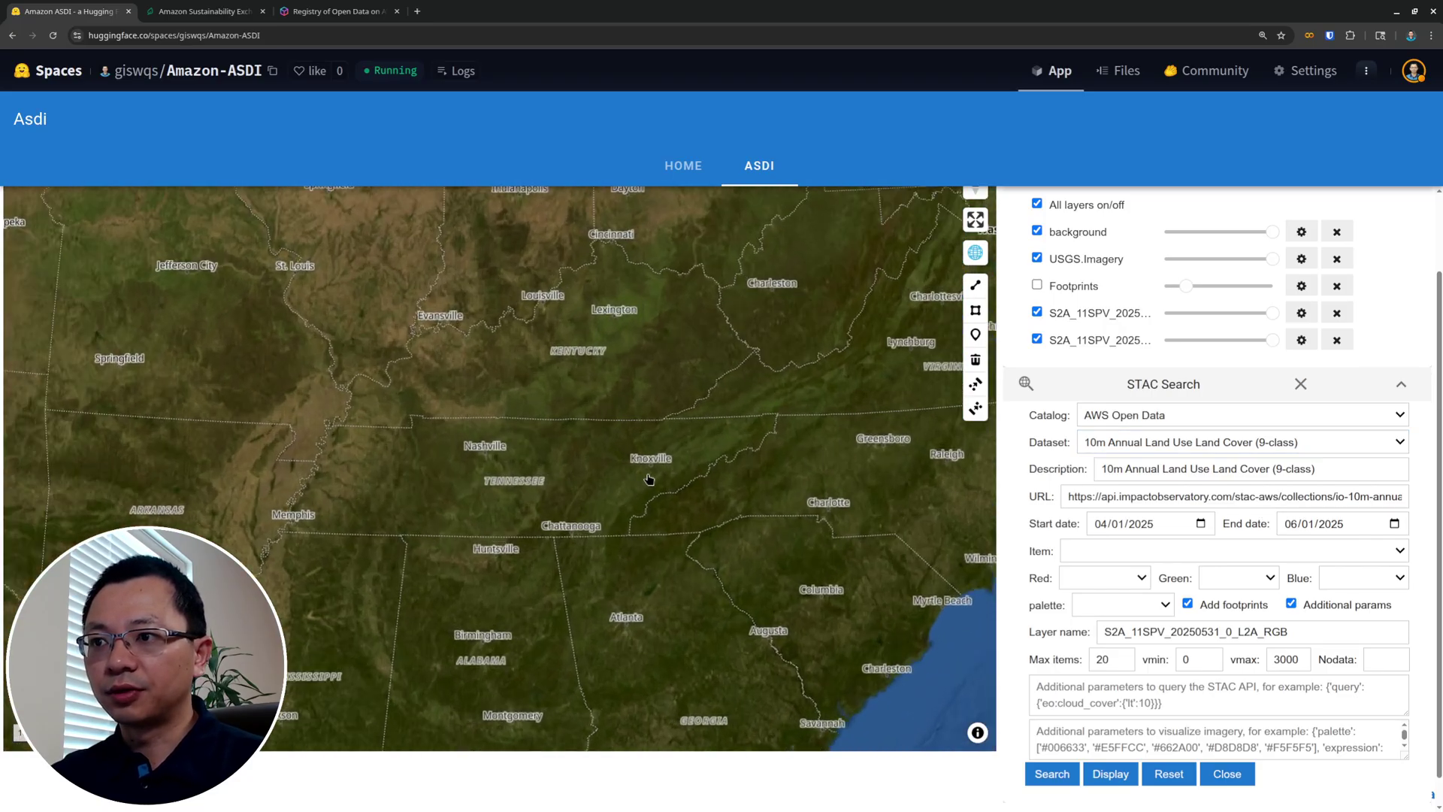
scroll(647, 466, "up", 3)
scroll(565, 524, "up", 2)
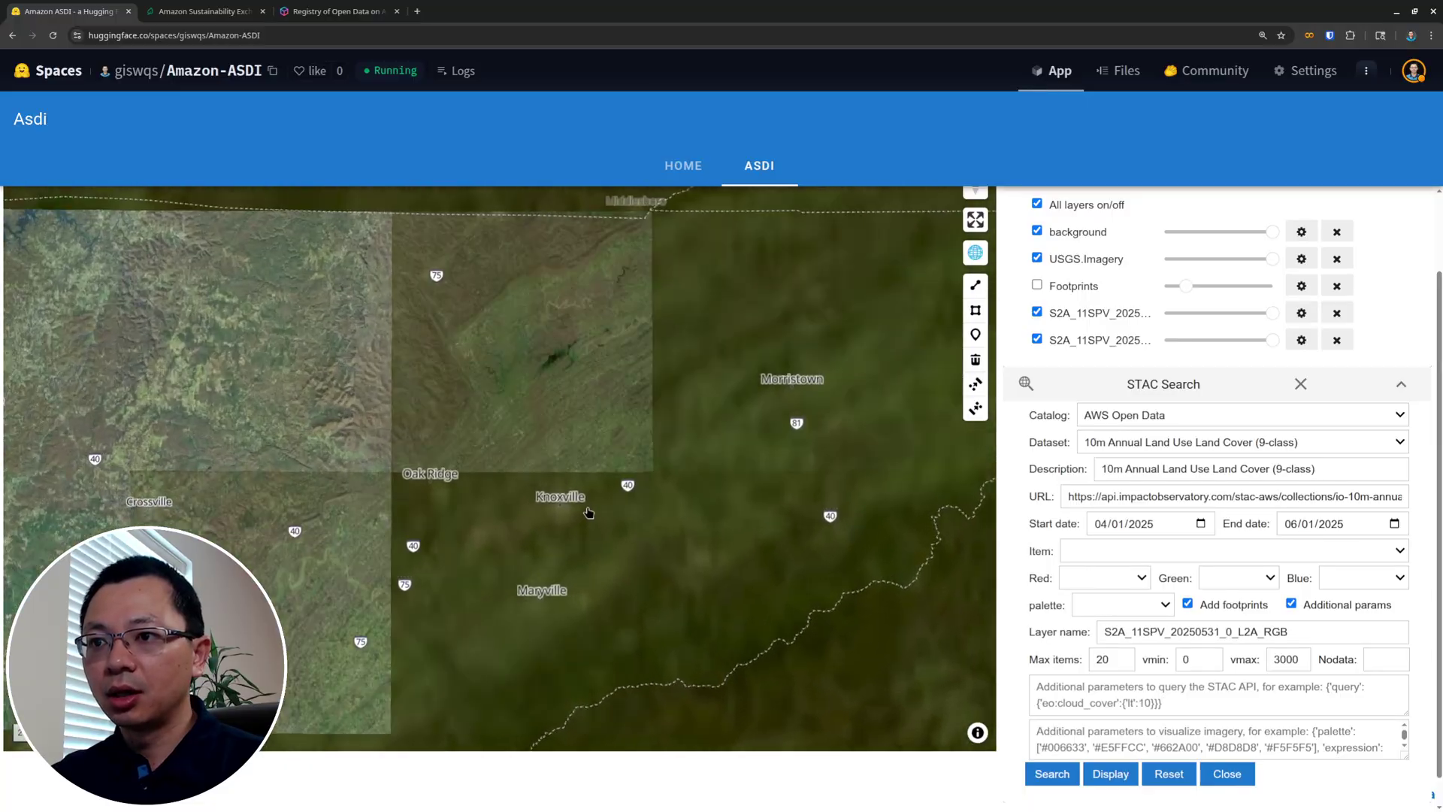
left_click_drag(589, 512, 510, 474)
scroll(509, 473, "up", 1)
scroll(510, 473, "up", 2)
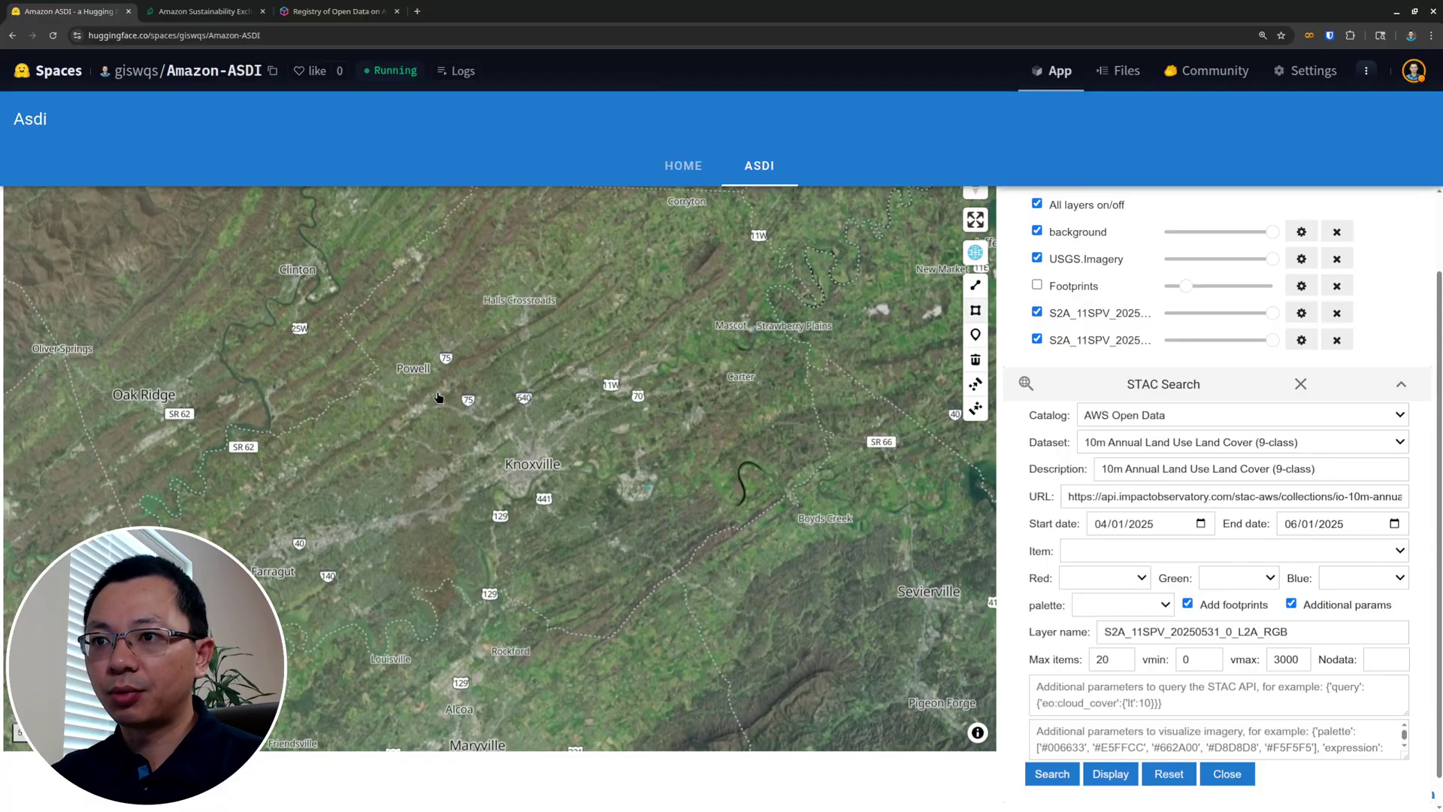
left_click(377, 286)
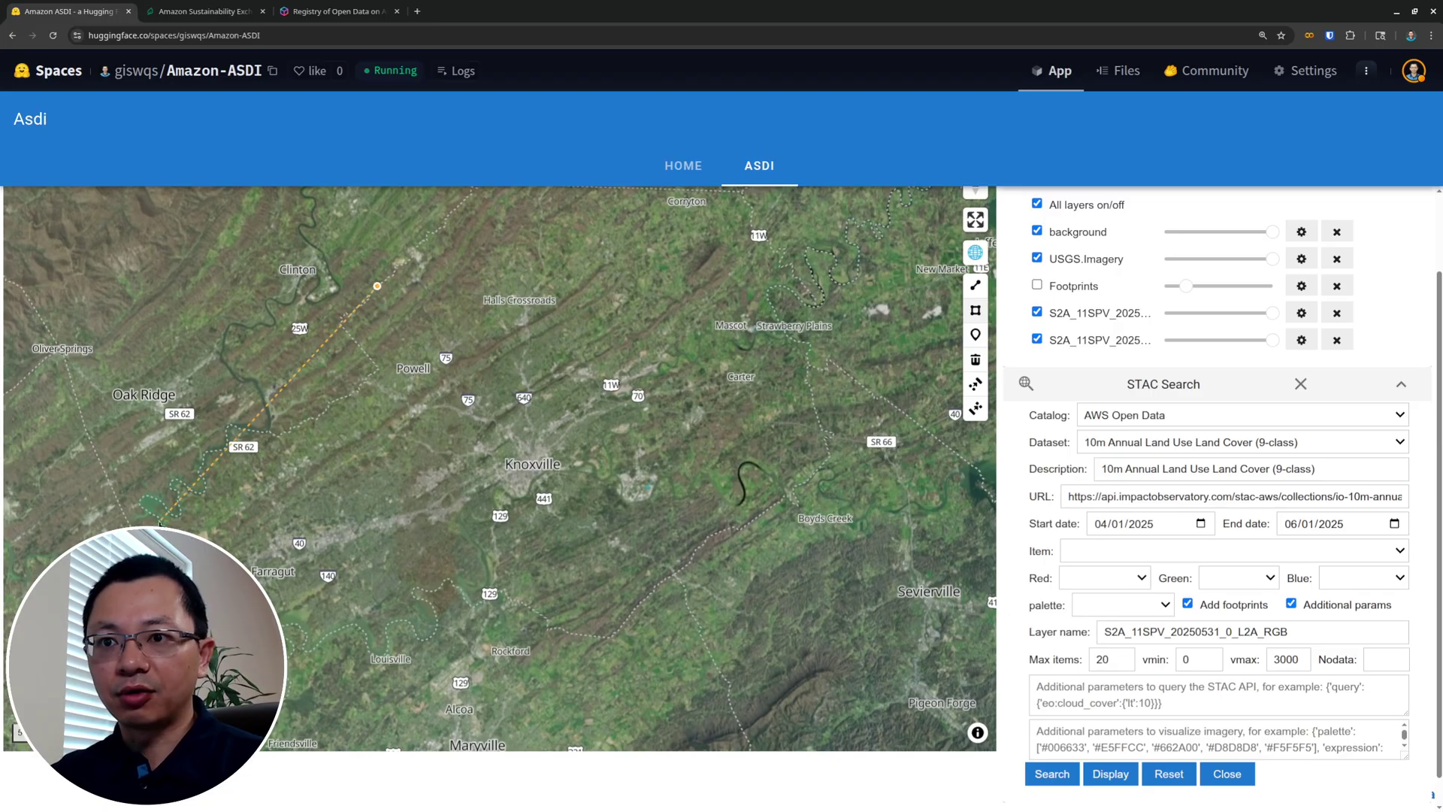
left_click(162, 511)
left_click(412, 679)
left_click(749, 682)
left_click(784, 501)
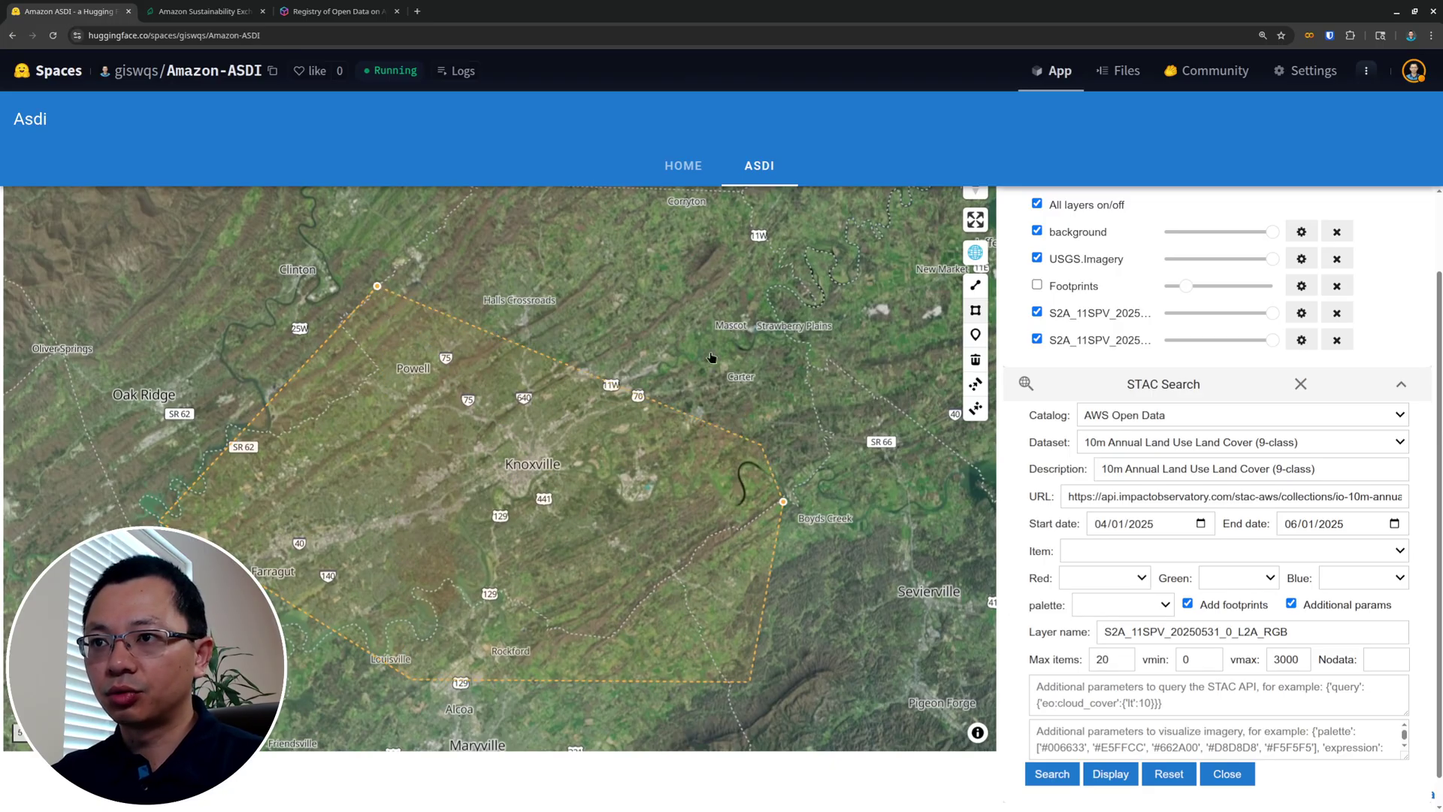
double_click(724, 266)
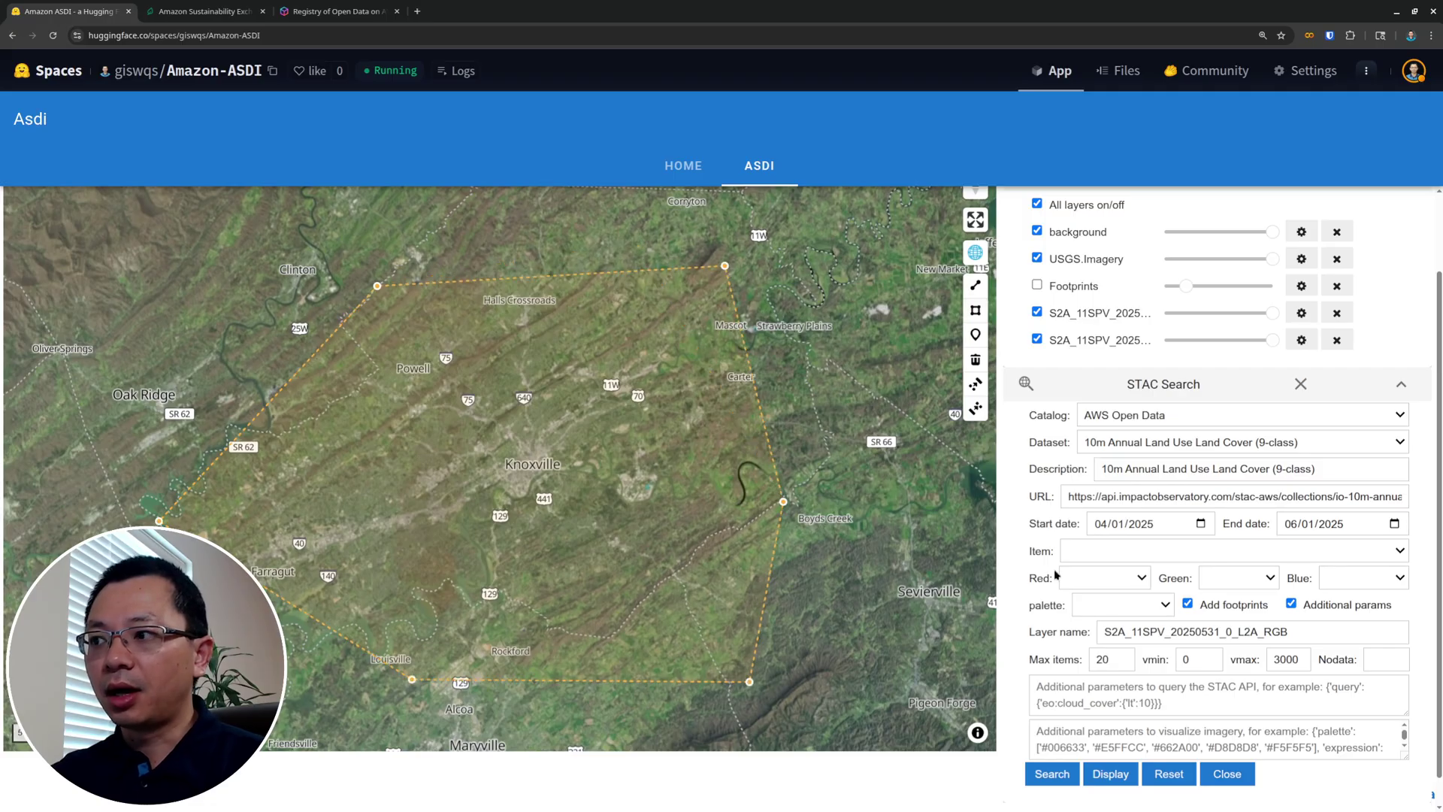
With additional parameters turned off and both start and end dates cleared, search for land cover items within the Knoxville polygon.
left_click(1291, 604)
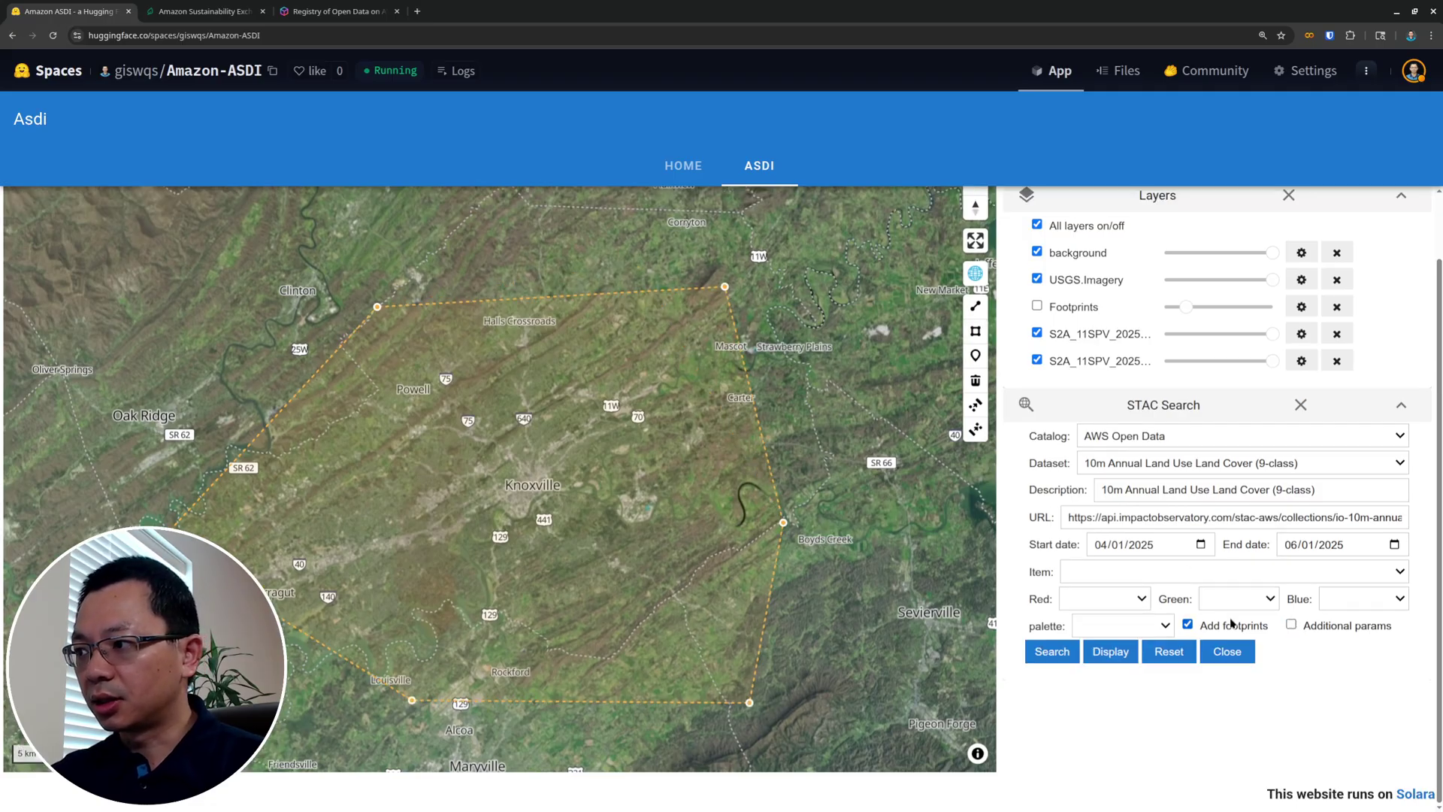
left_click(1199, 546)
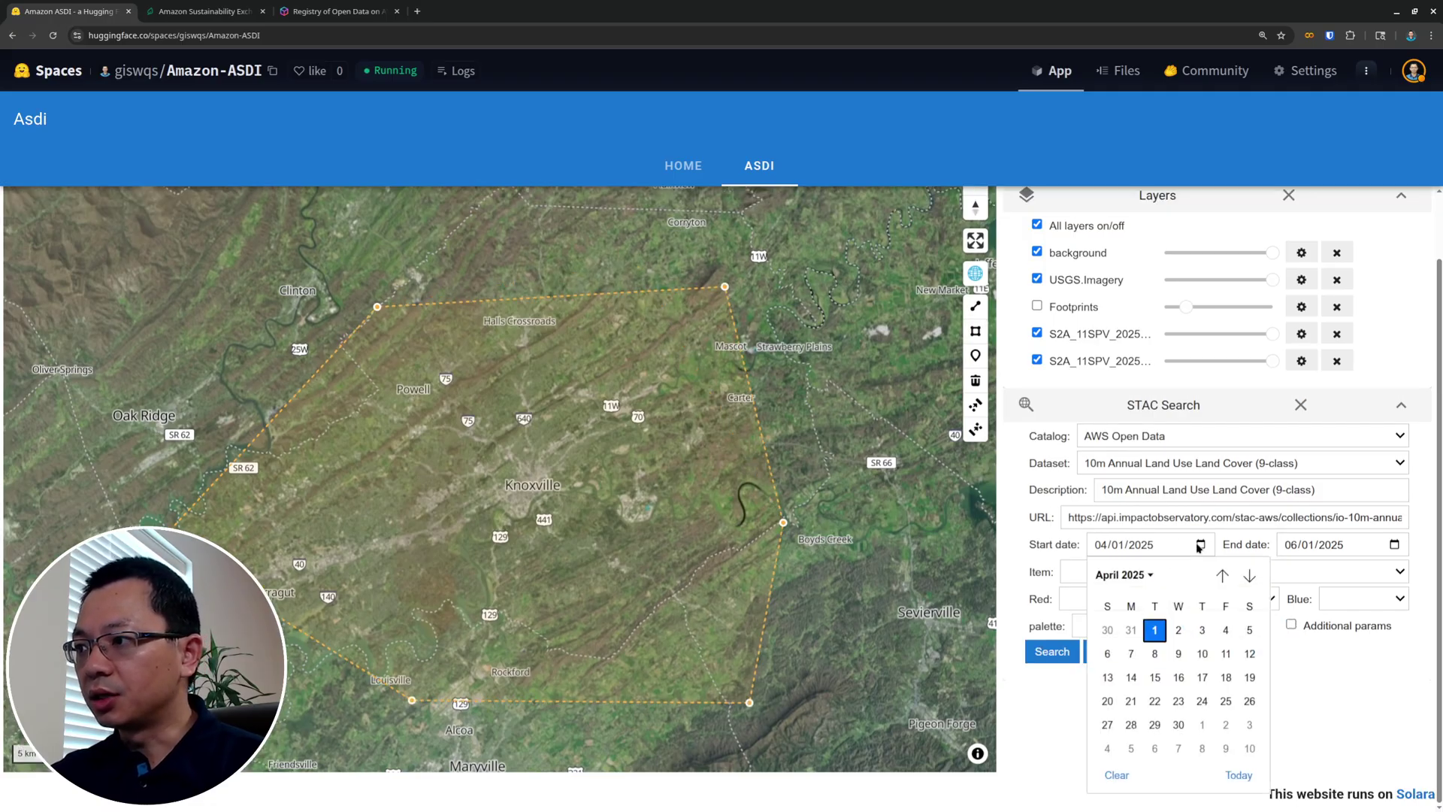
left_click(1116, 774)
left_click(1394, 545)
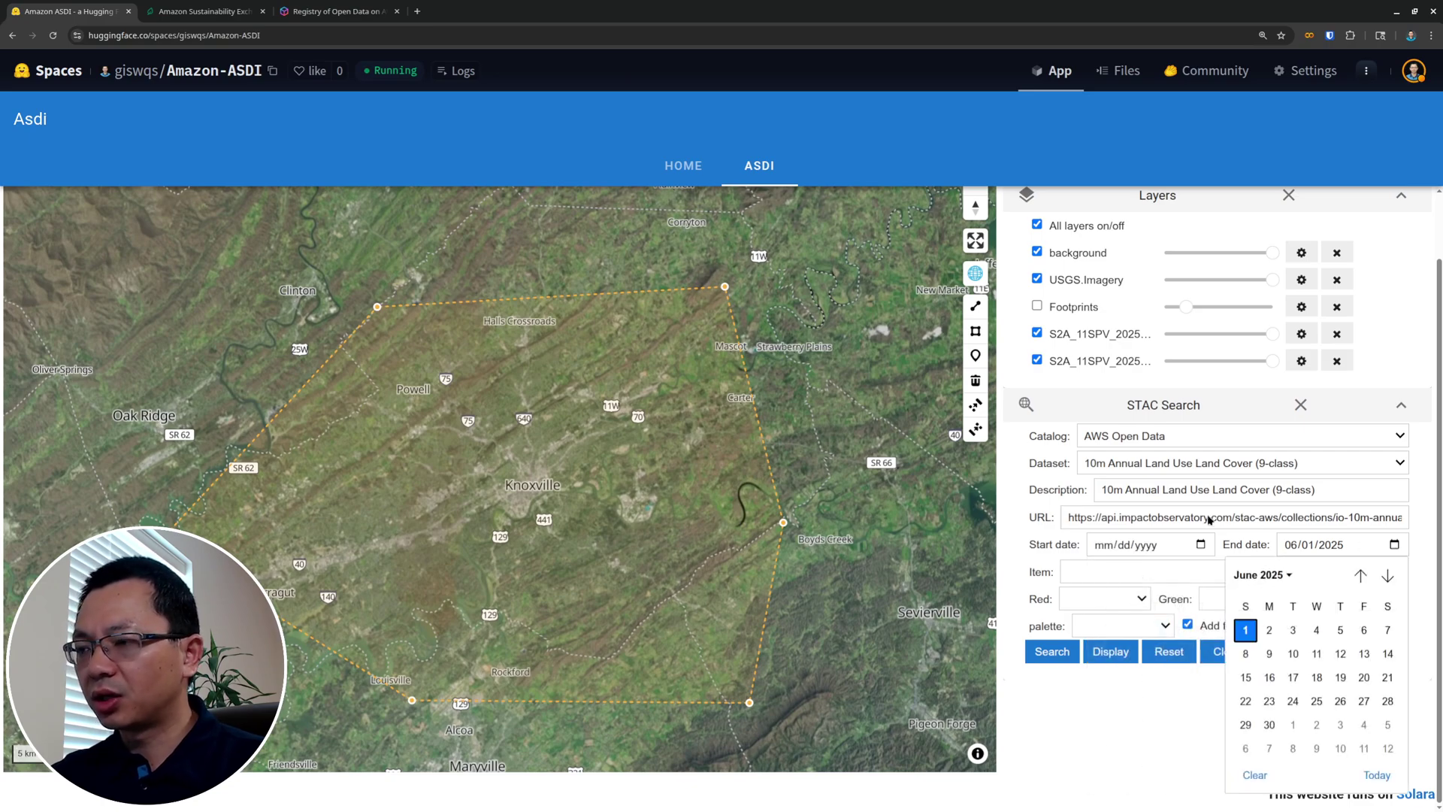
left_click(1255, 775)
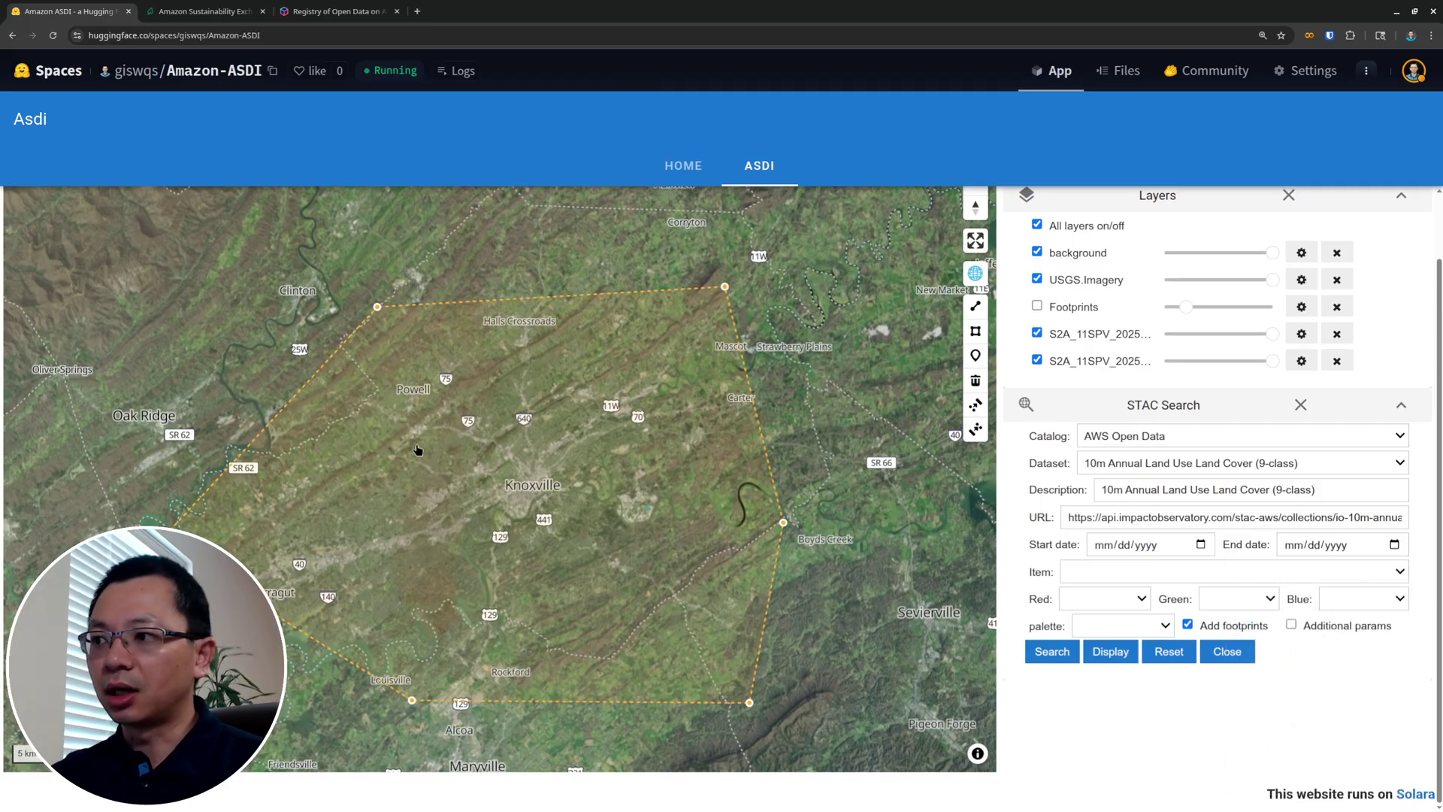
scroll(430, 449, "down", 1)
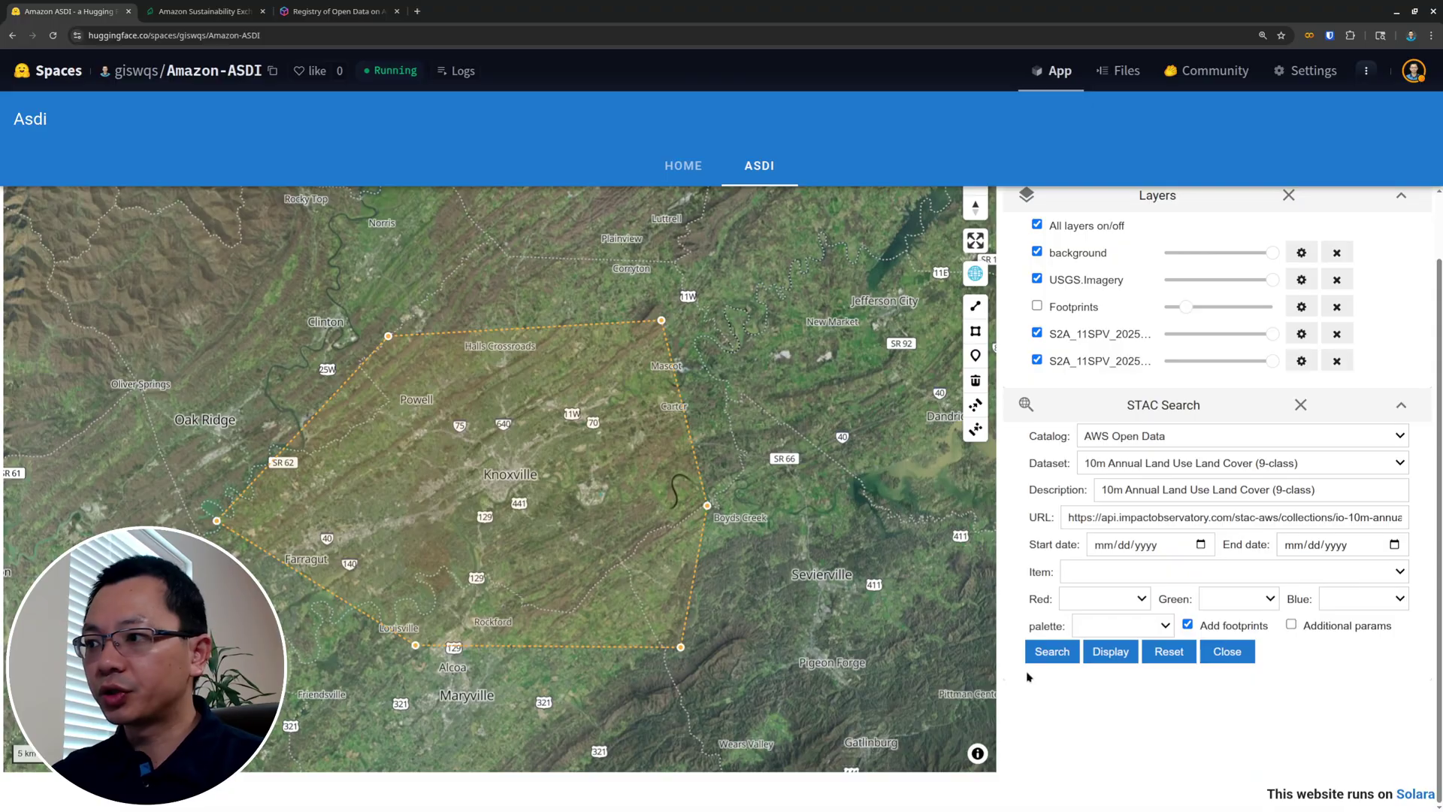
left_click(1052, 652)
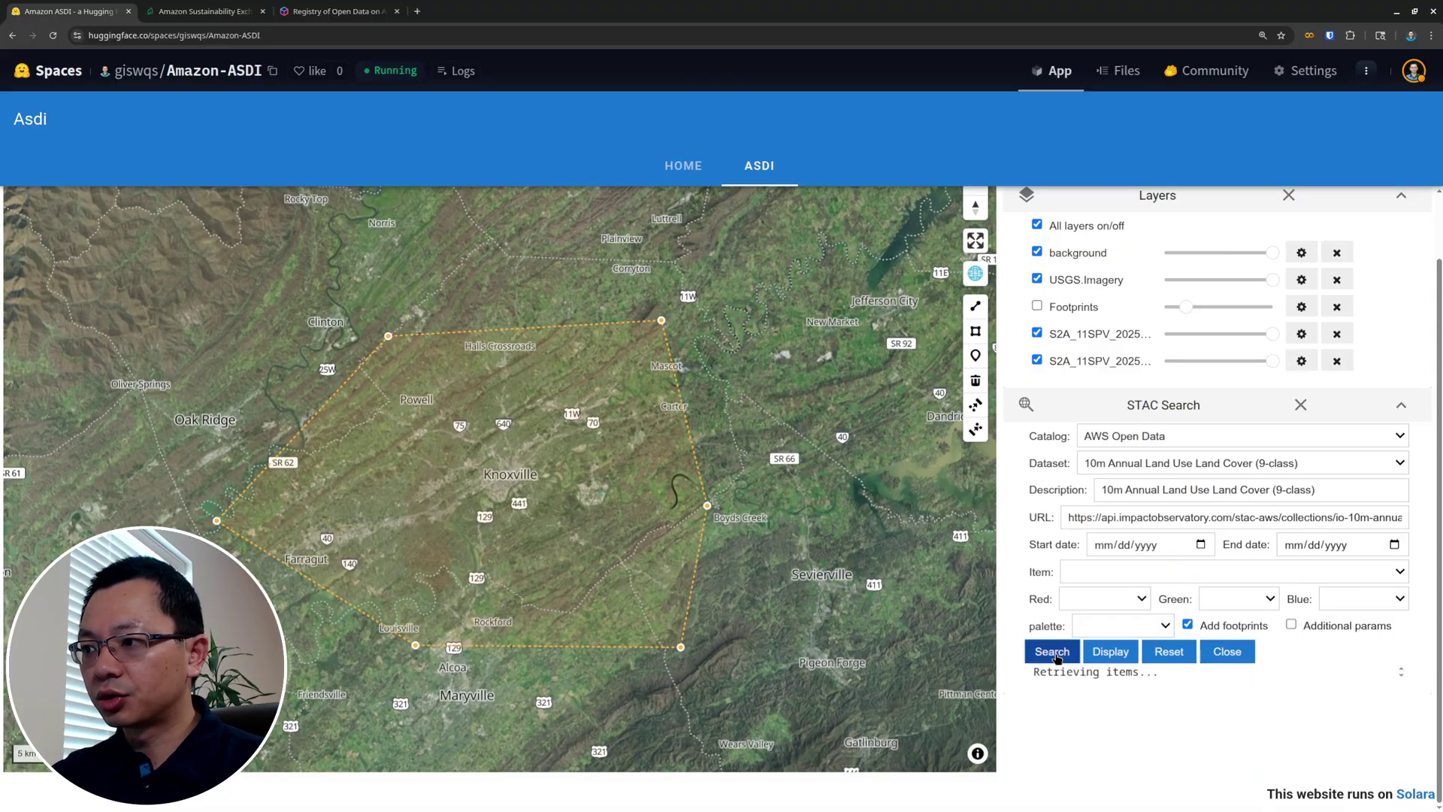
Display the 17S-2023 item from the land cover search results on the map.
scroll(466, 556, "down", 5)
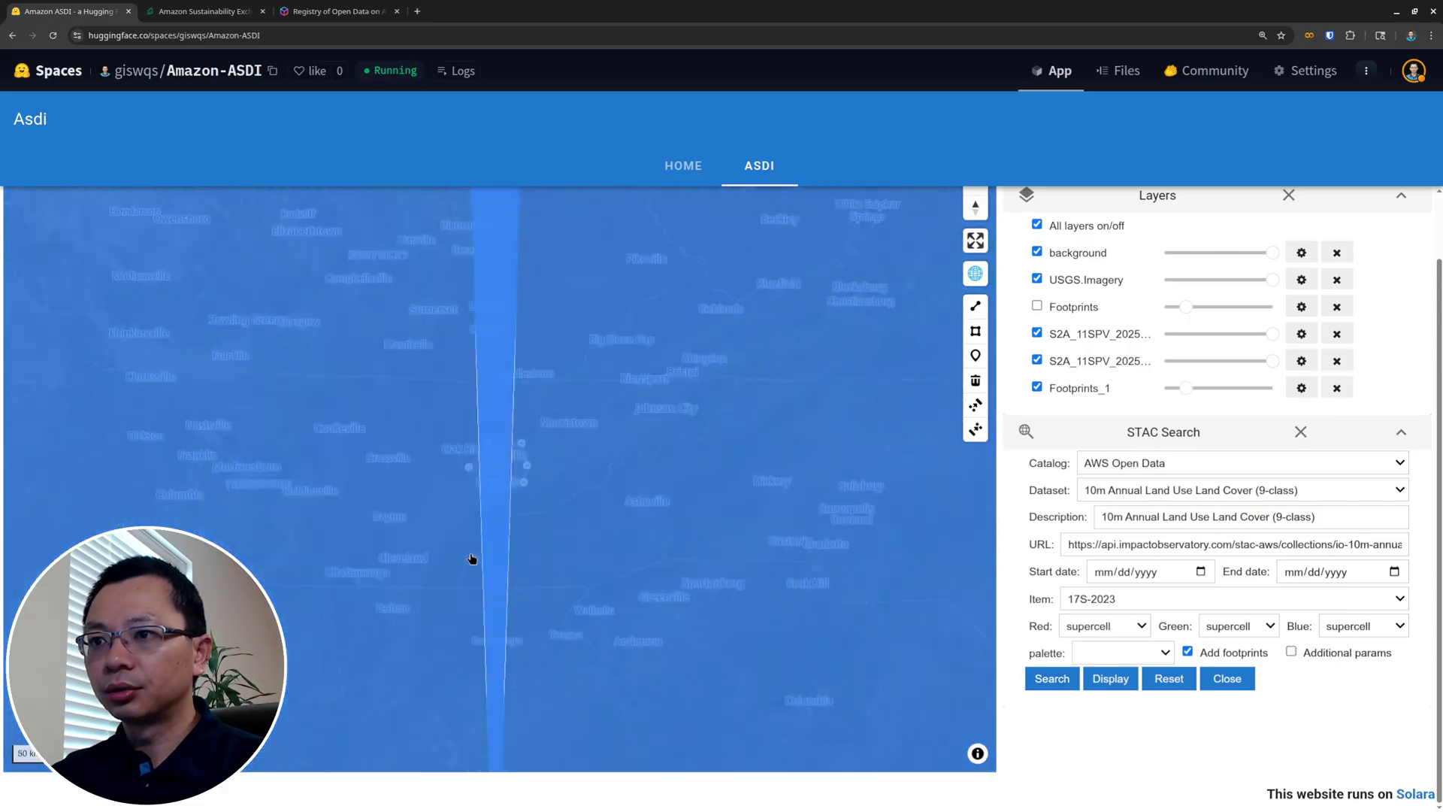
scroll(481, 539, "up", 3)
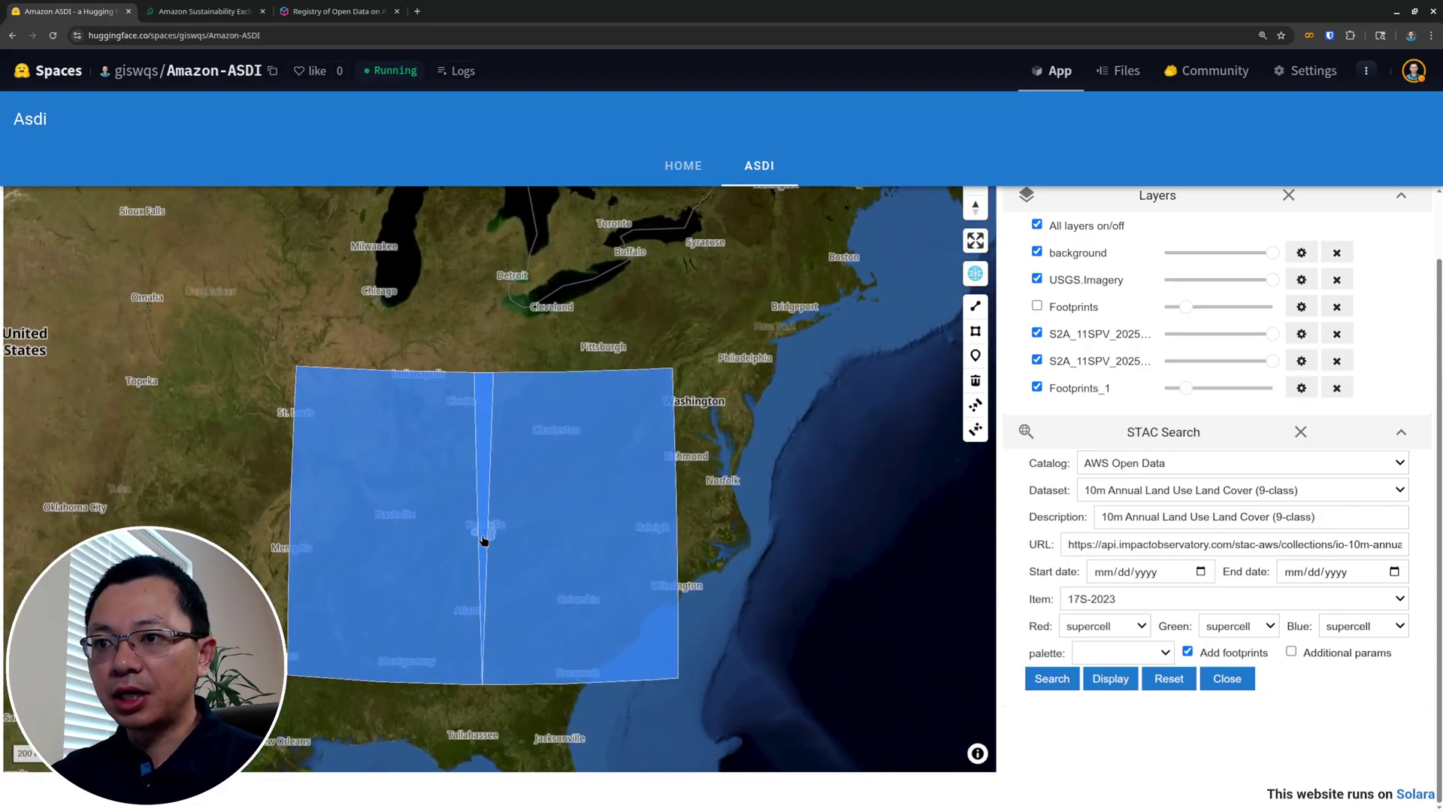
scroll(508, 554, "down", 3)
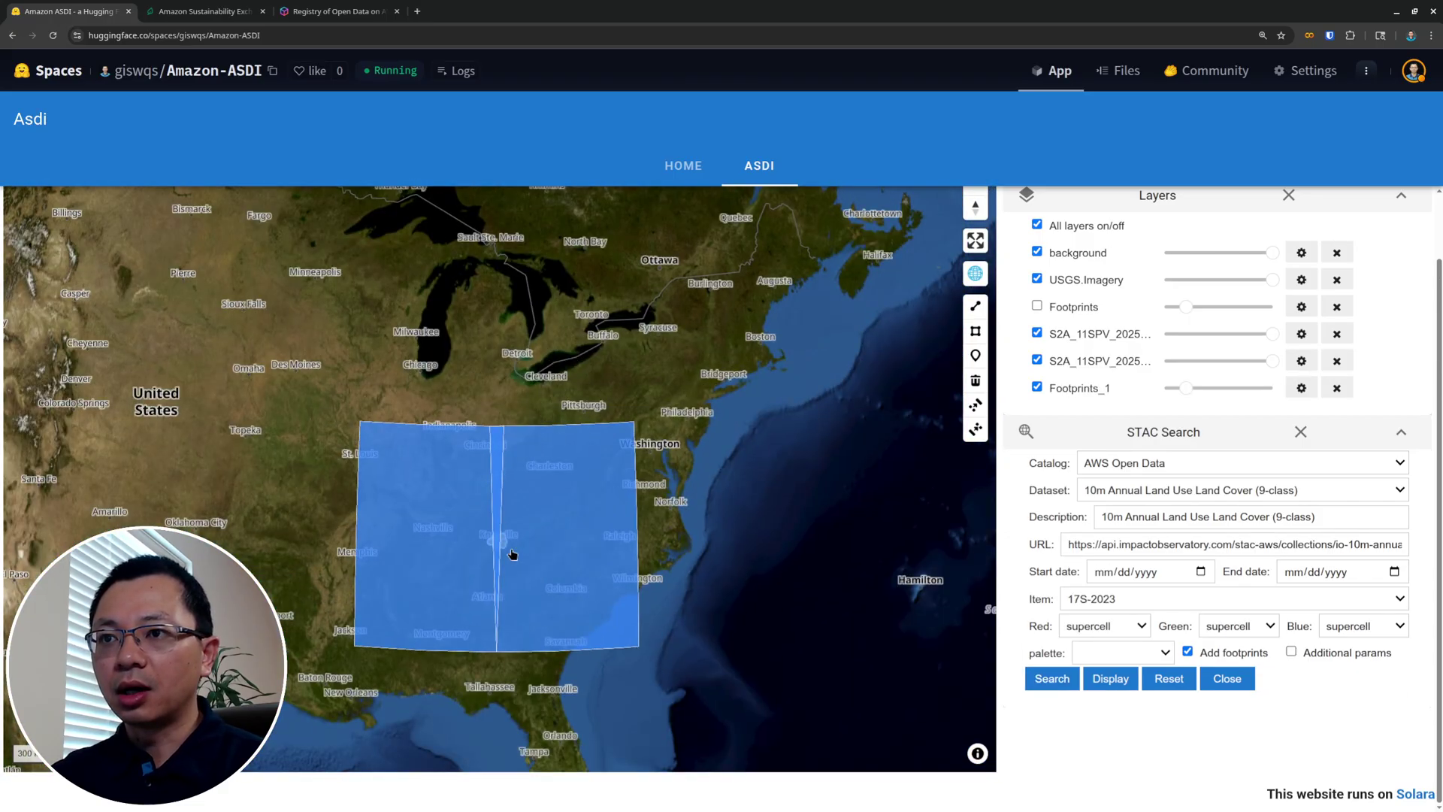
scroll(484, 568, "up", 1)
left_click_drag(488, 556, 483, 547)
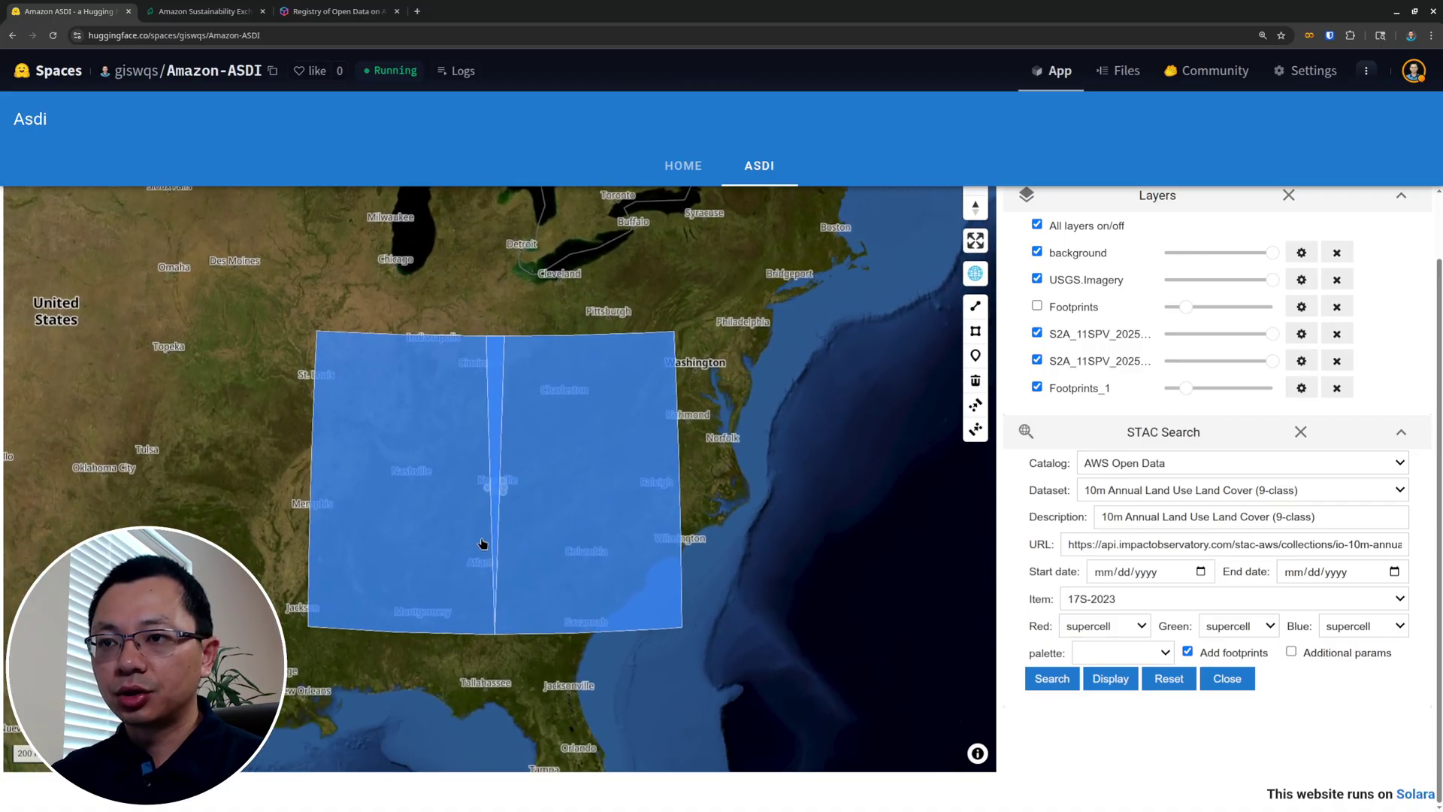
left_click(1164, 600)
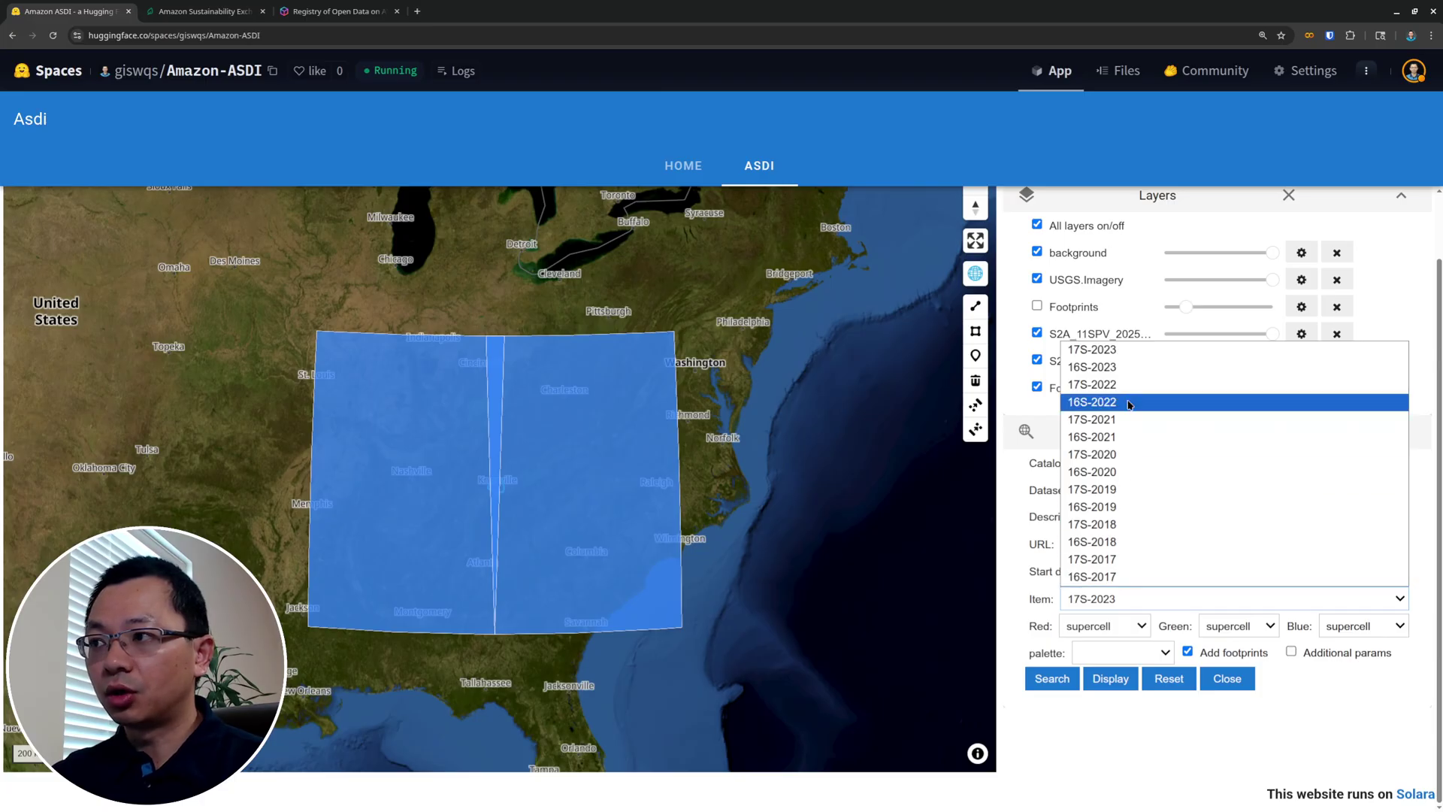
left_click(1122, 351)
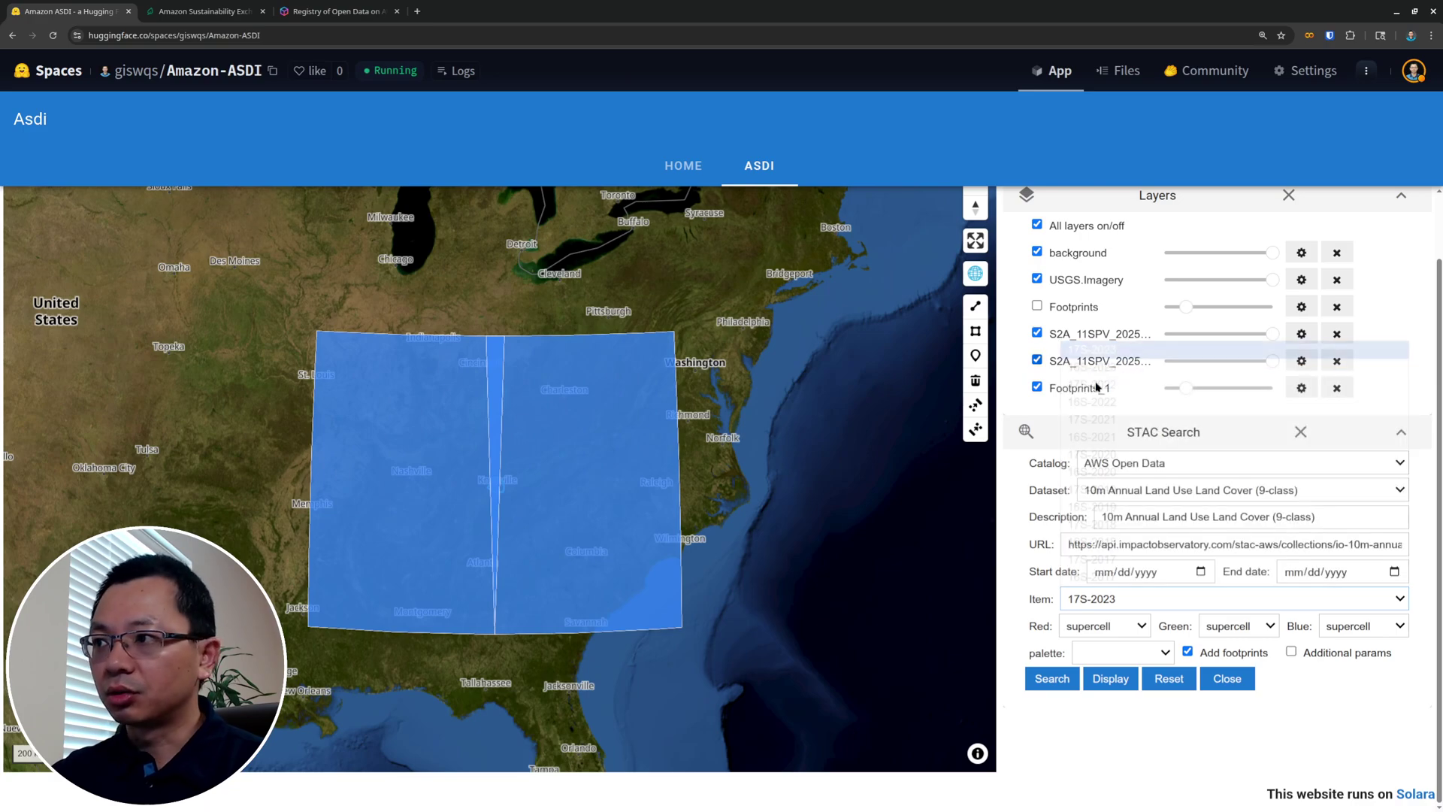
left_click(1111, 680)
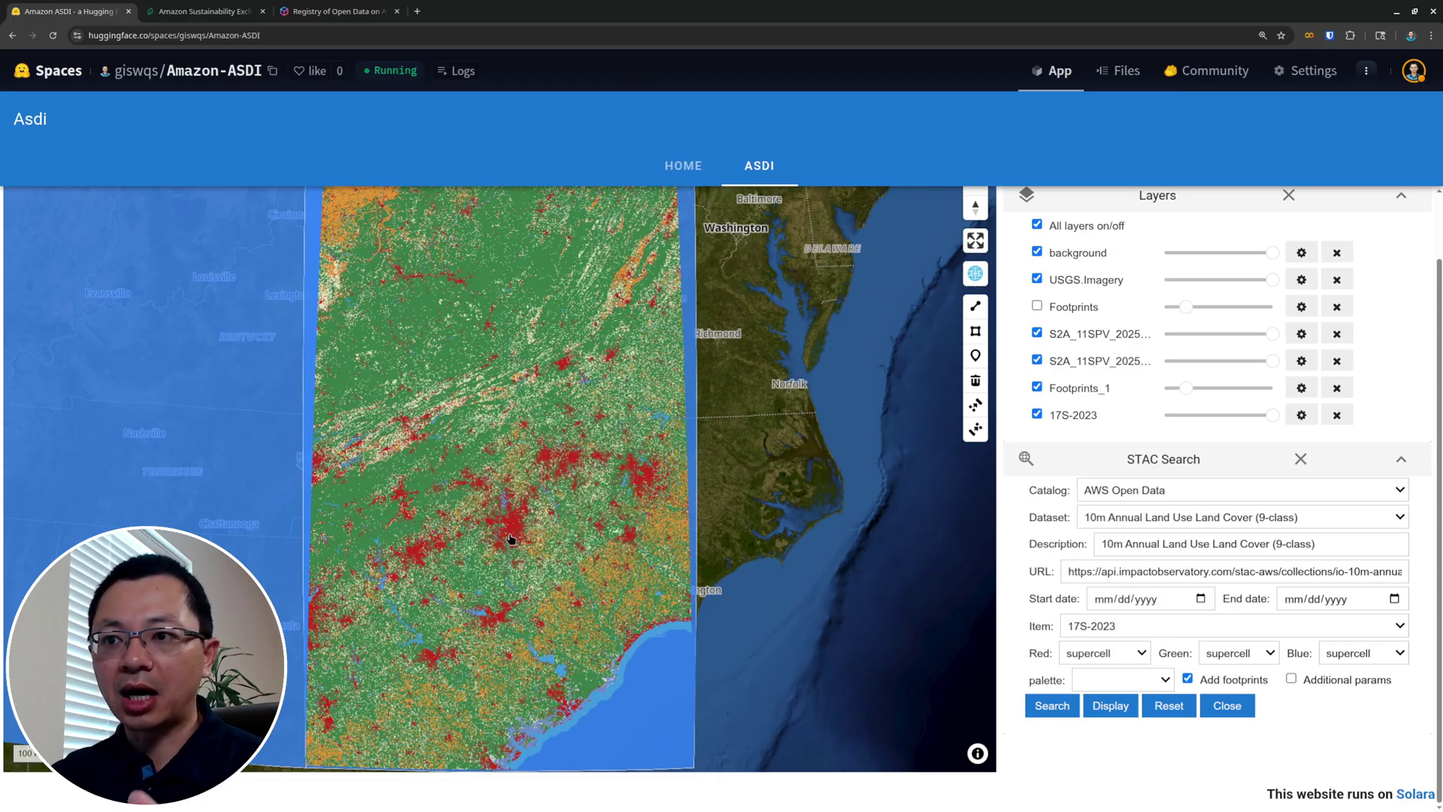
Hide the Footprints_1 layer and switch the 17S-2023 land cover layer off and back on.
scroll(510, 538, "up", 3)
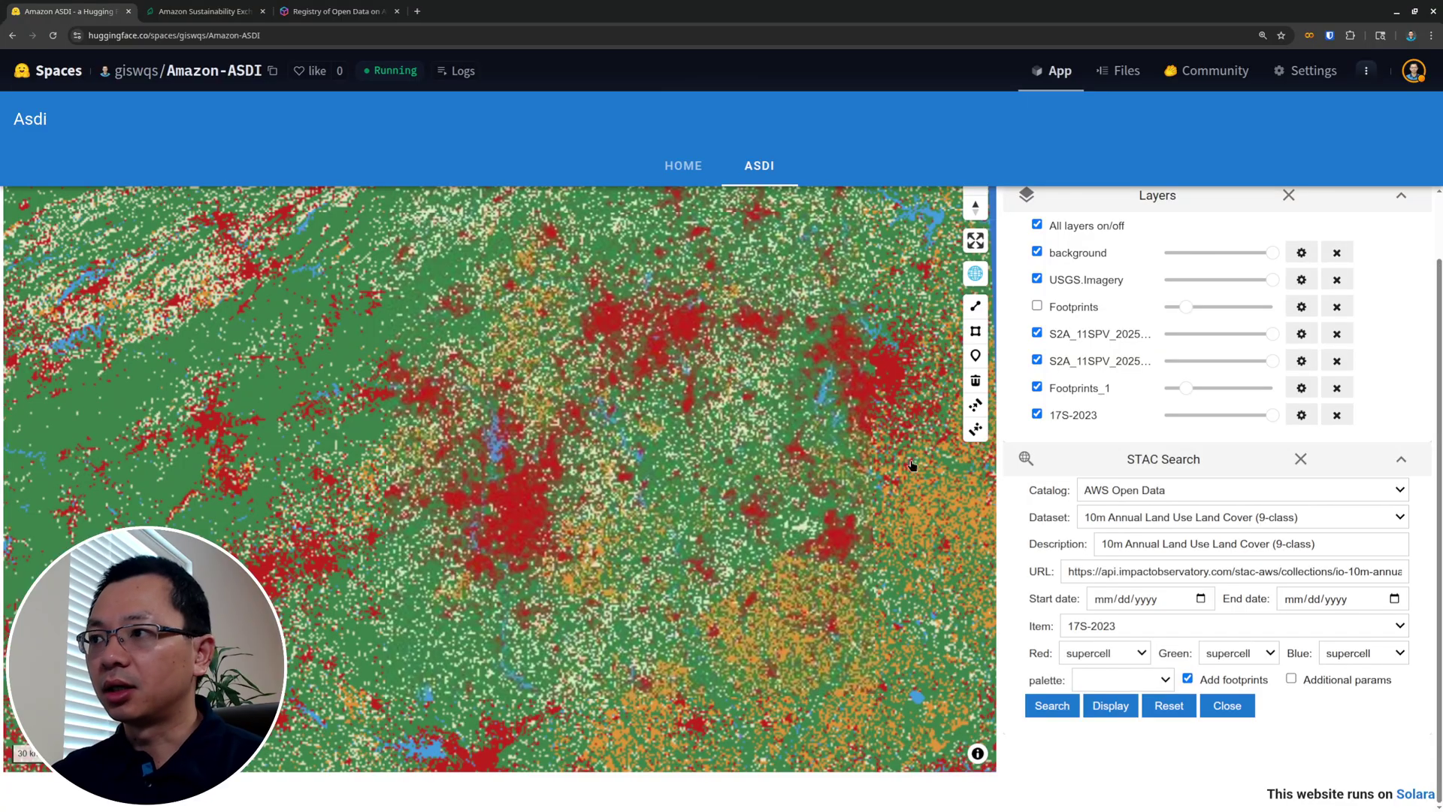
left_click(1073, 388)
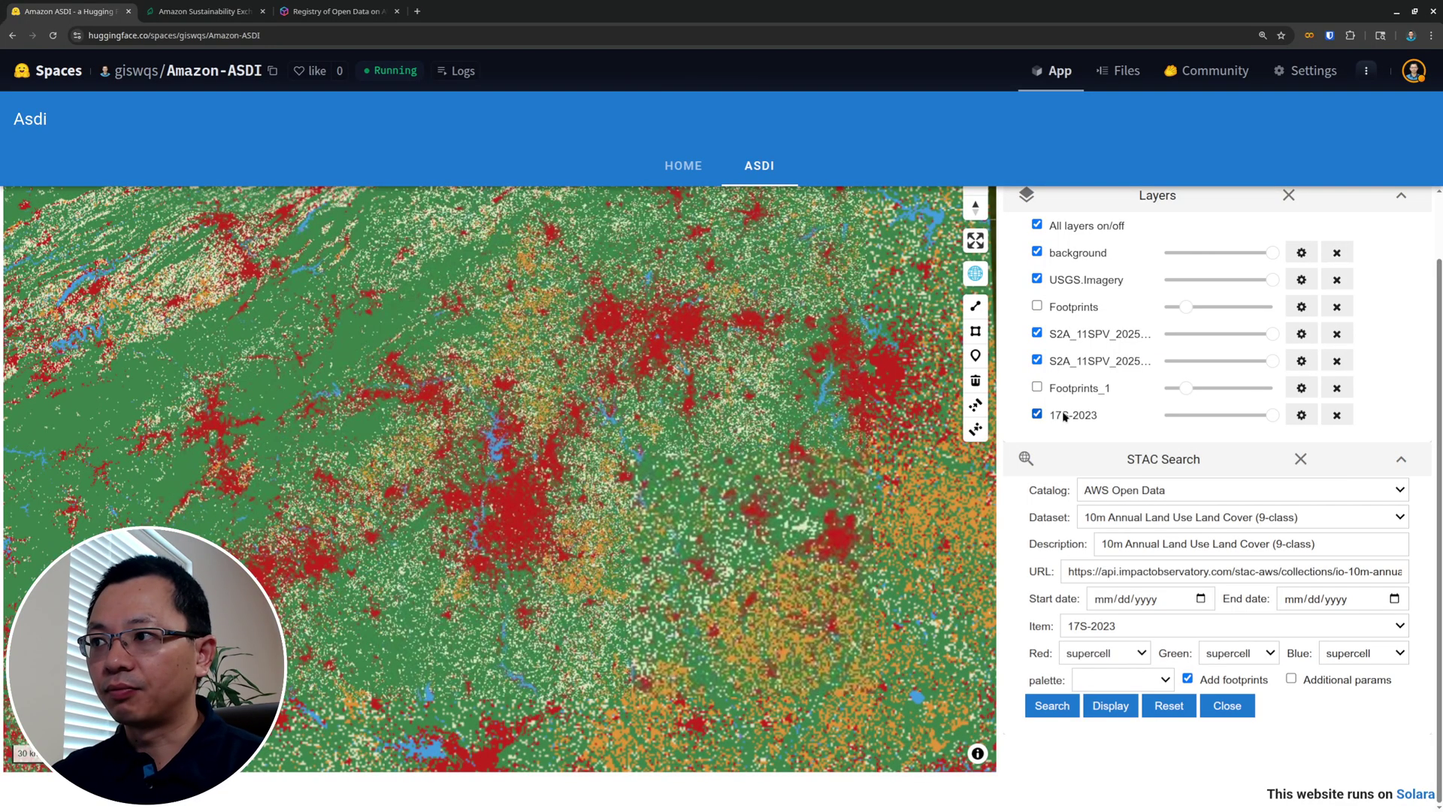
left_click(1068, 417)
left_click(1067, 420)
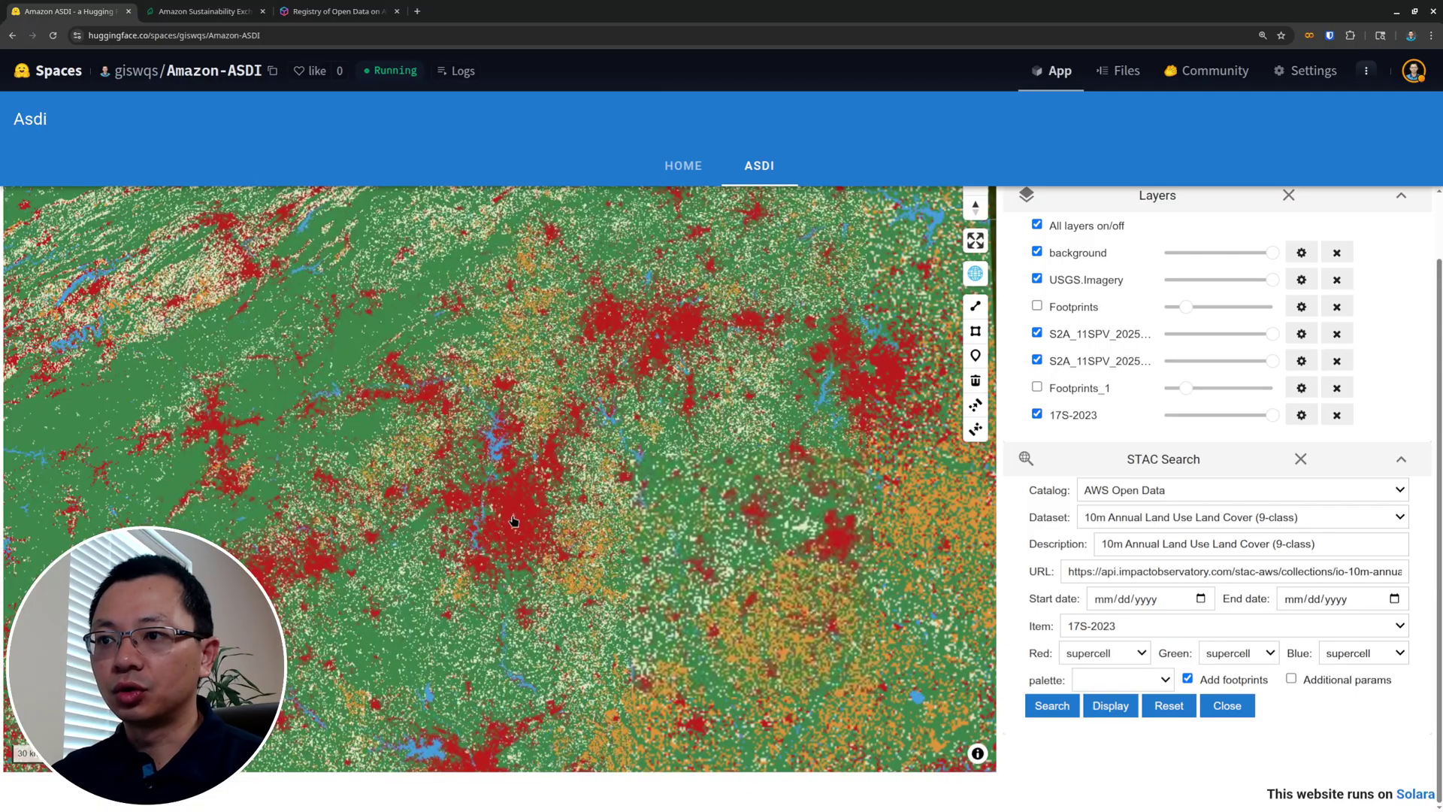
Examine the land cover around Lake Wylie, toggling the 17S-2023 layer off and on to compare it with the imagery.
scroll(514, 520, "up", 5)
scroll(514, 520, "up", 1)
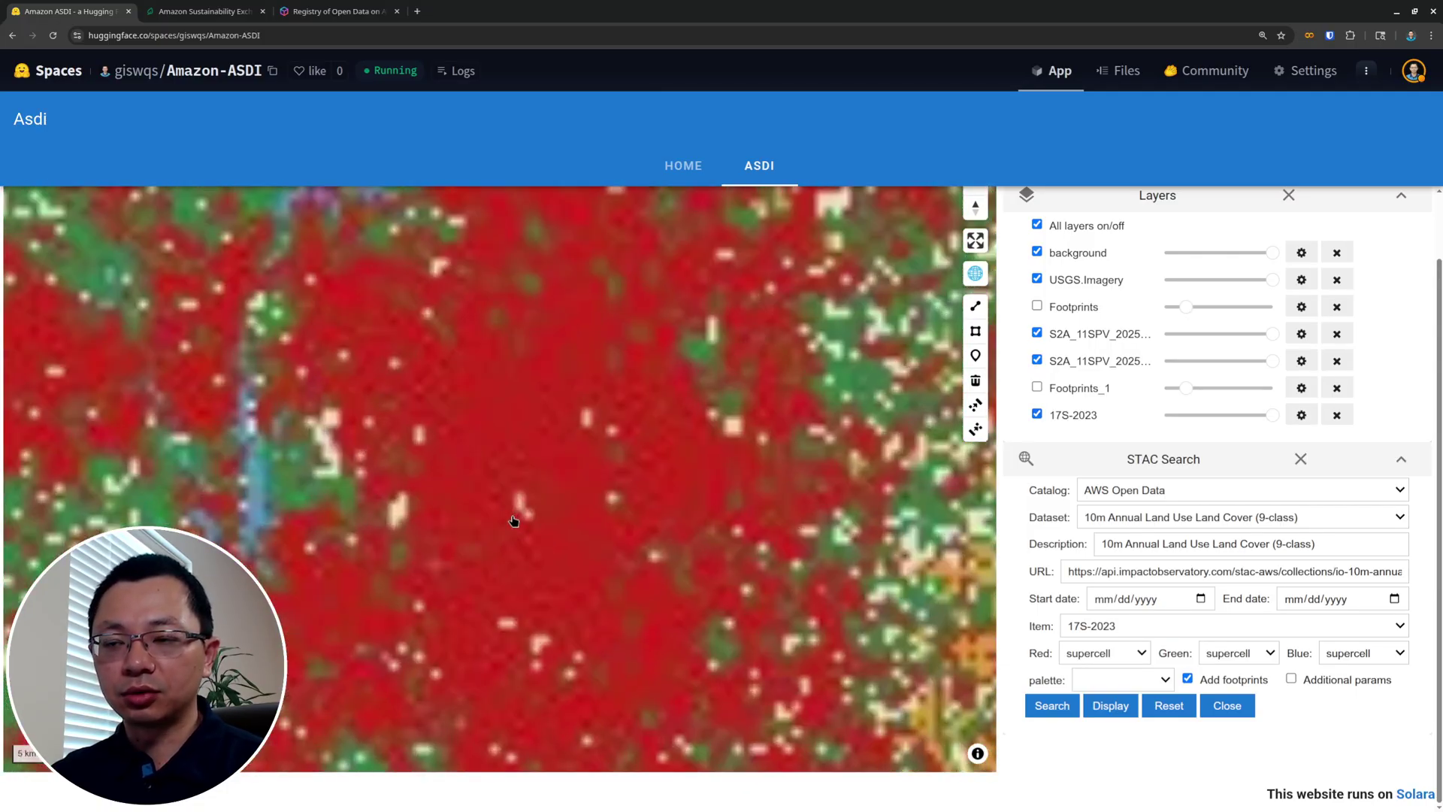
scroll(513, 520, "down", 2)
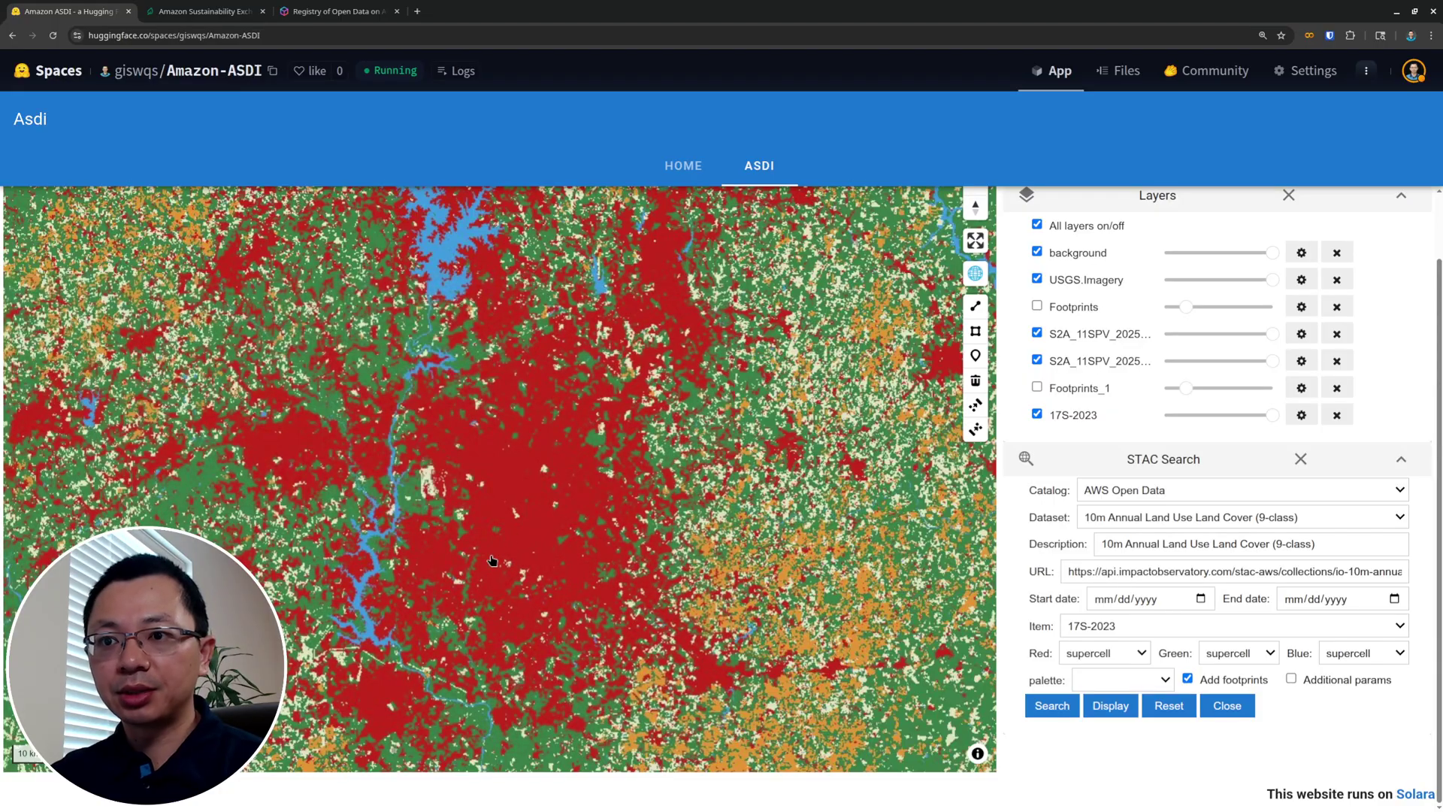
scroll(516, 545, "up", 5)
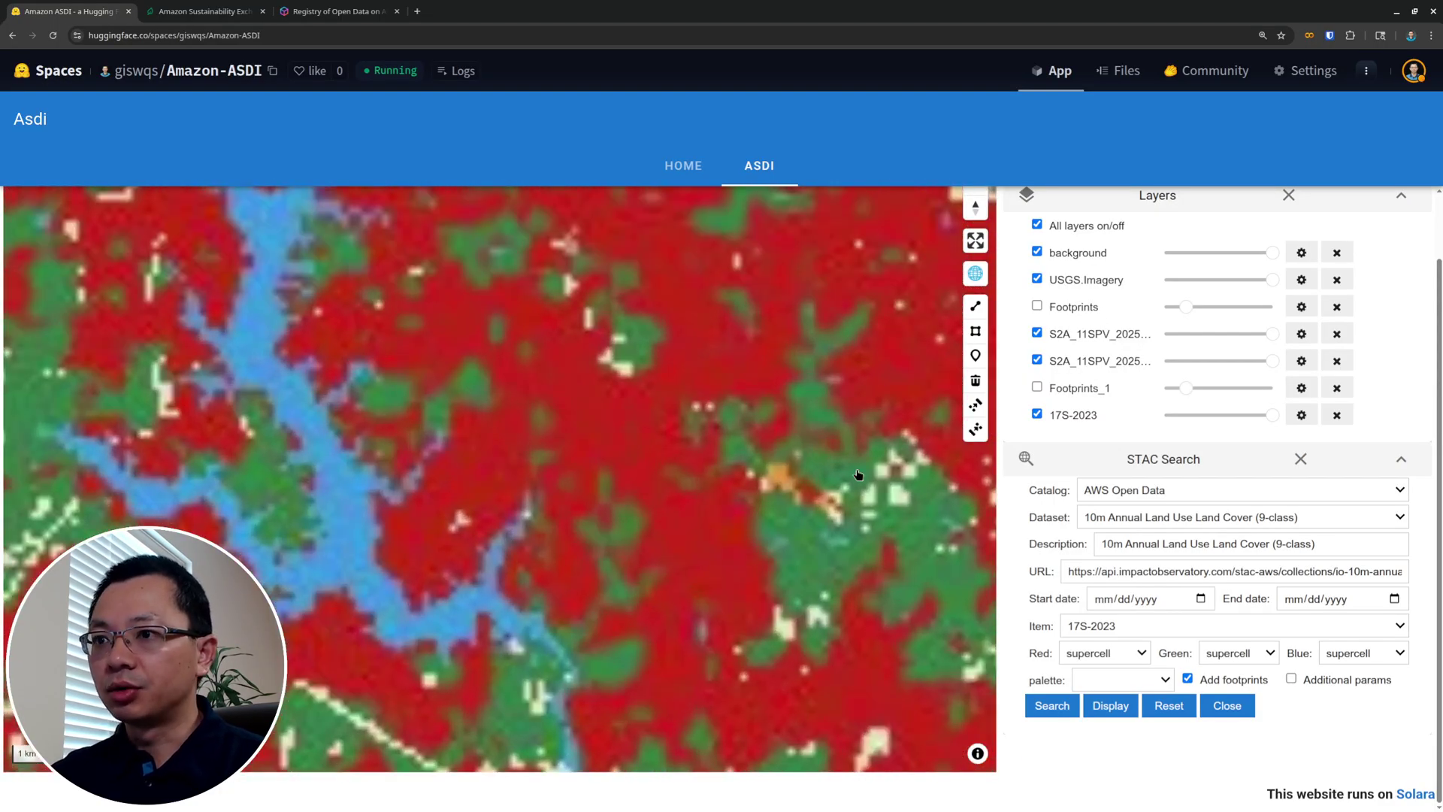
left_click_drag(503, 580, 517, 438)
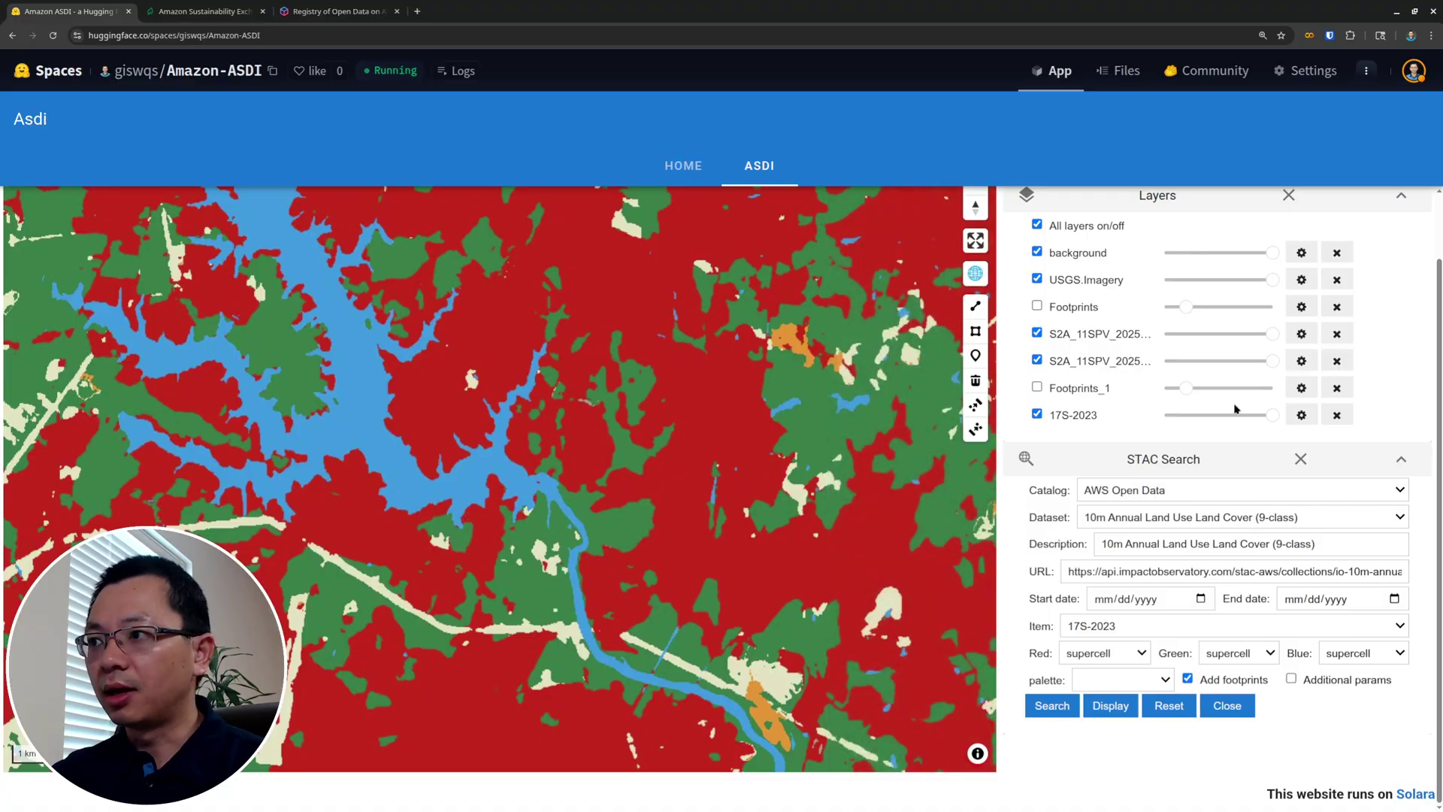
left_click(1082, 416)
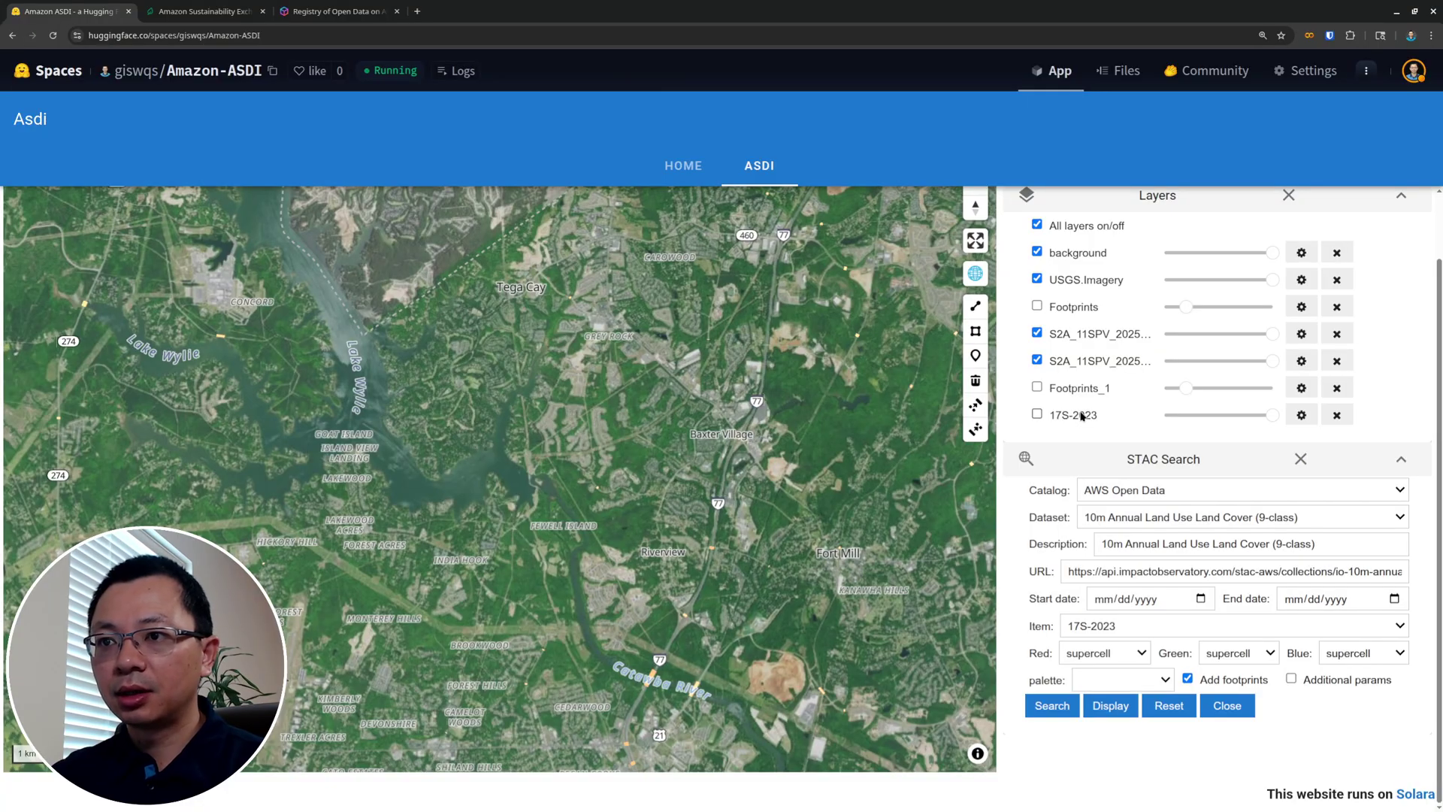
left_click(1083, 416)
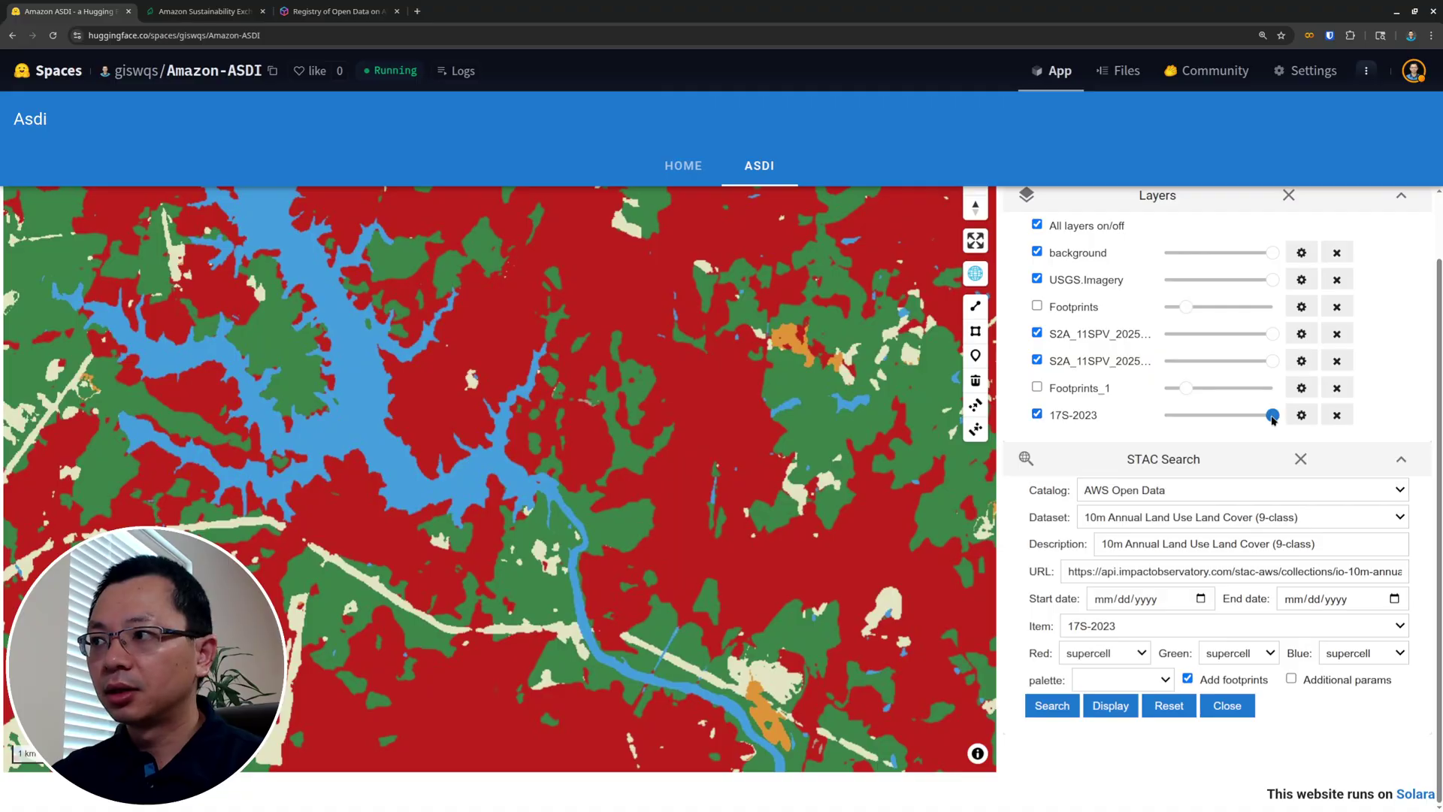
Fade the 17S-2023 layer to fully transparent and back to full opacity to compare it with the imagery beneath.
mouse_move(1273, 421)
left_mouse_down()
mouse_move(1170, 415)
mouse_move(1298, 413)
mouse_move(1165, 416)
mouse_move(1293, 404)
left_mouse_up()
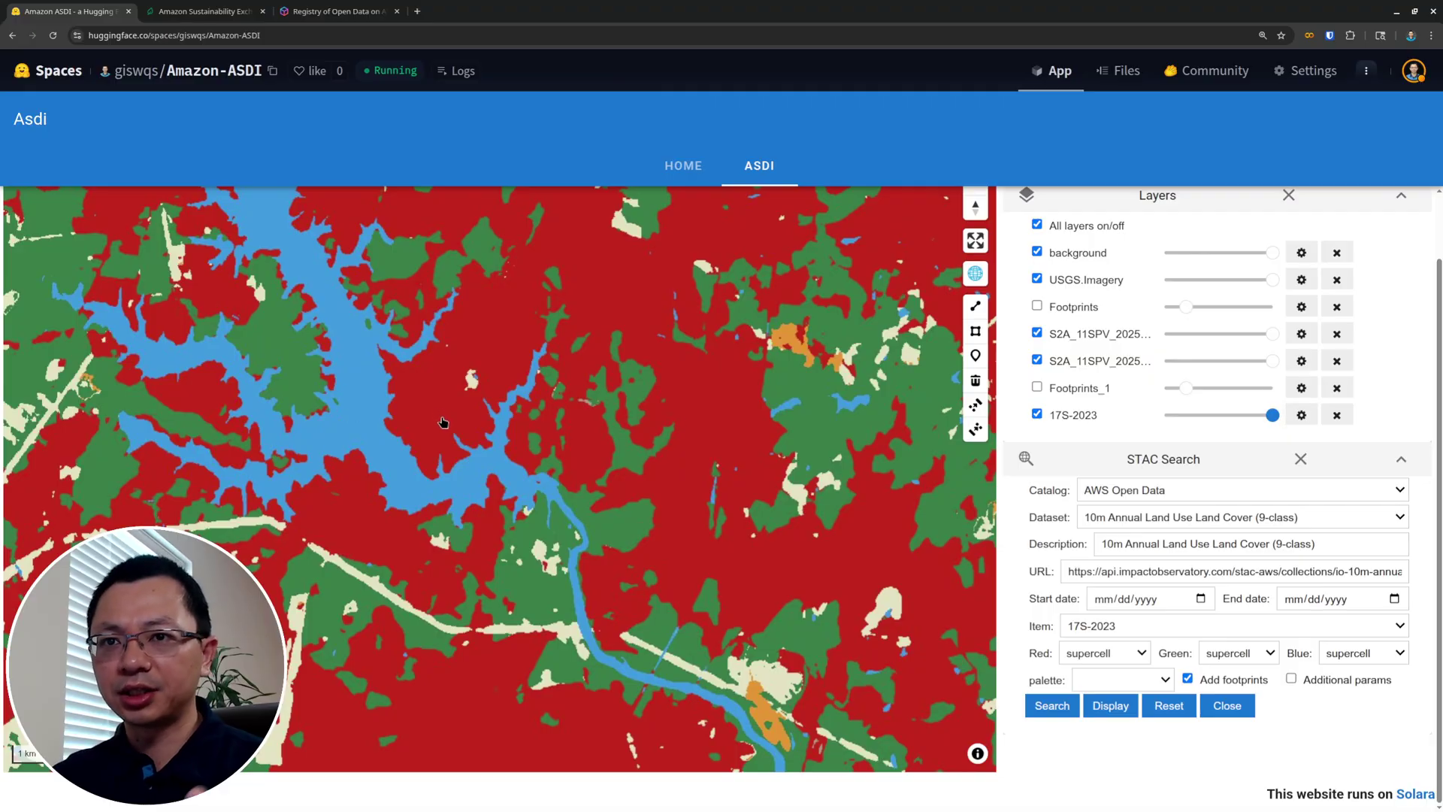
left_click_drag(1273, 417, 1164, 416)
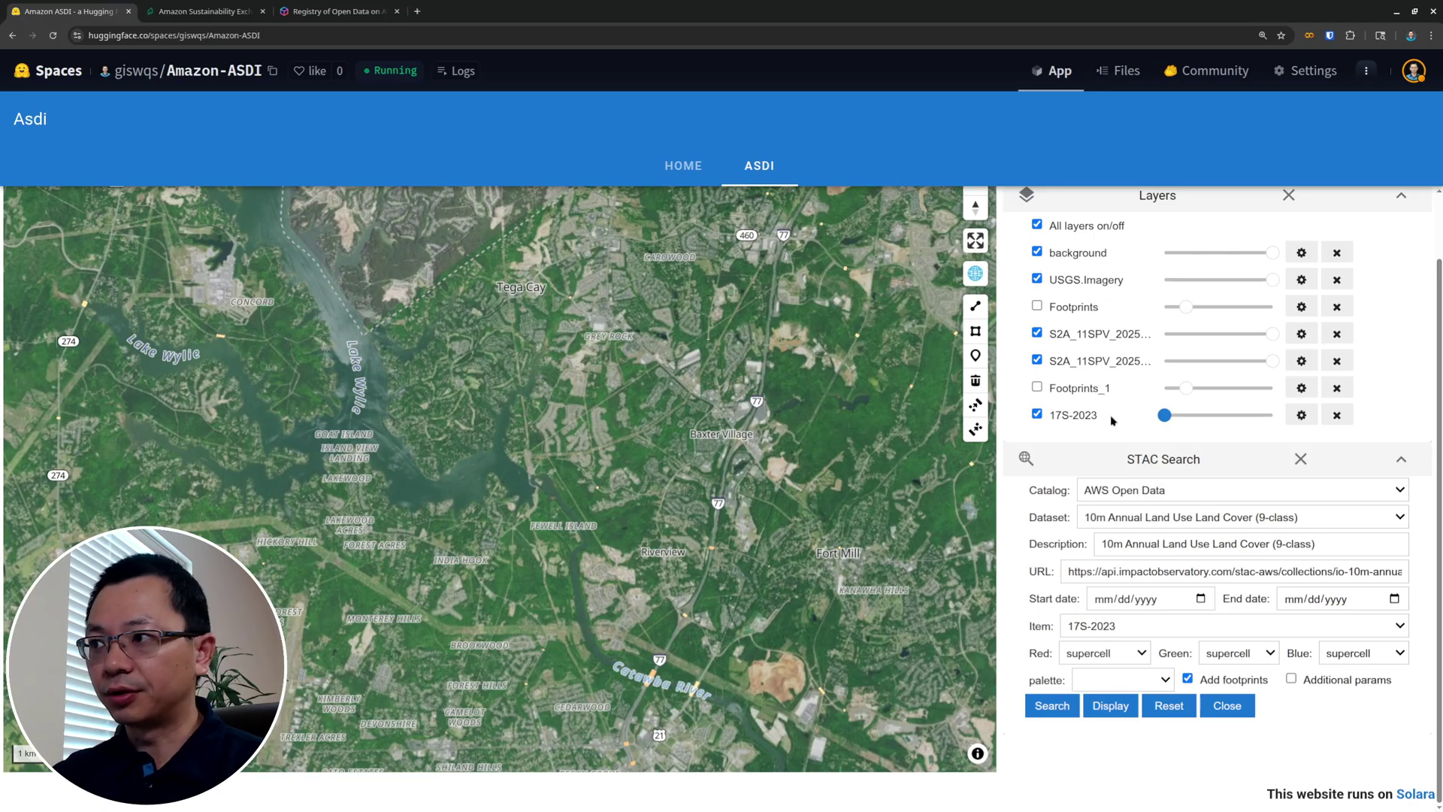
left_click_drag(1168, 418, 1272, 415)
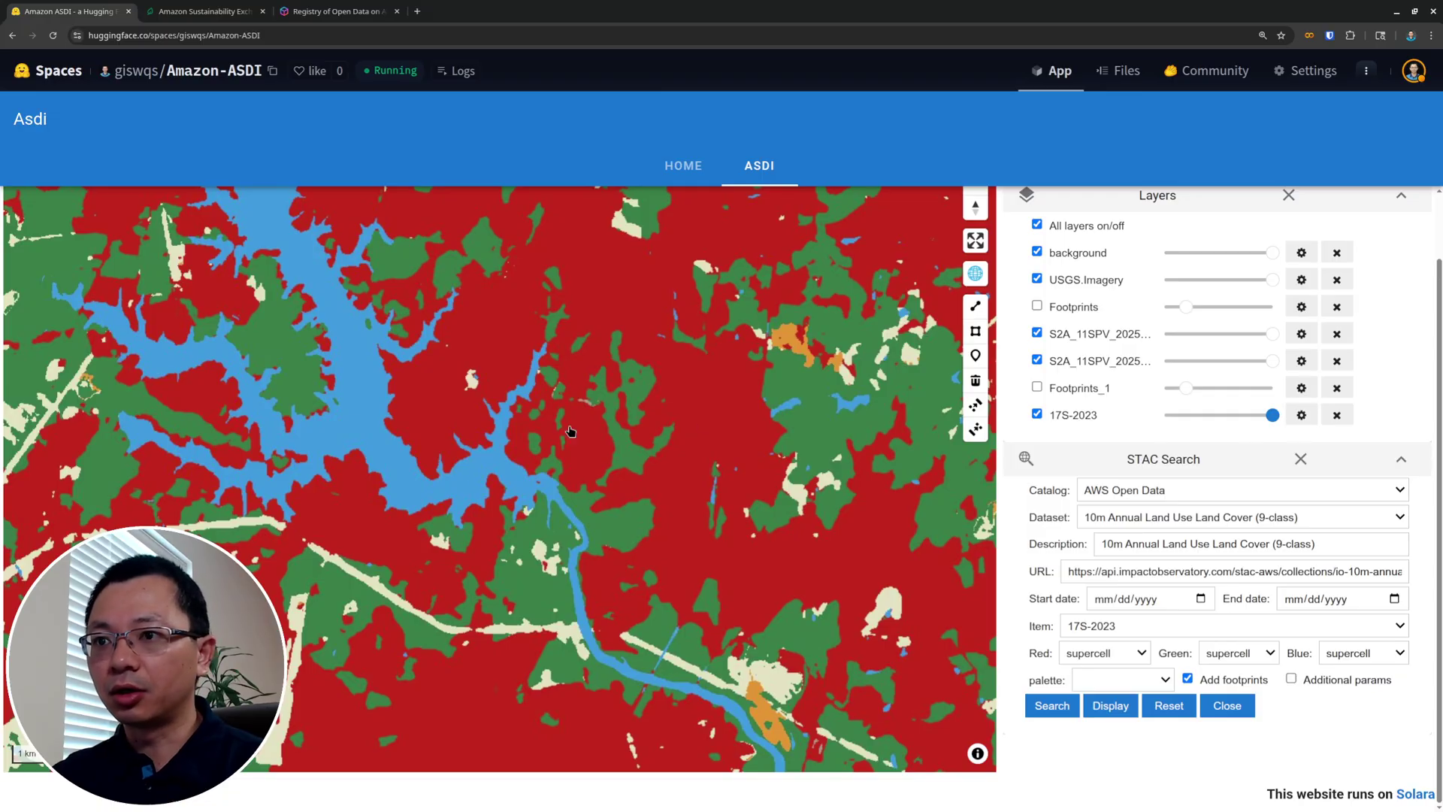
Display the adjacent 16S-2023 land cover item alongside the 17S-2023 layer.
scroll(496, 493, "down", 2)
scroll(496, 492, "down", 5)
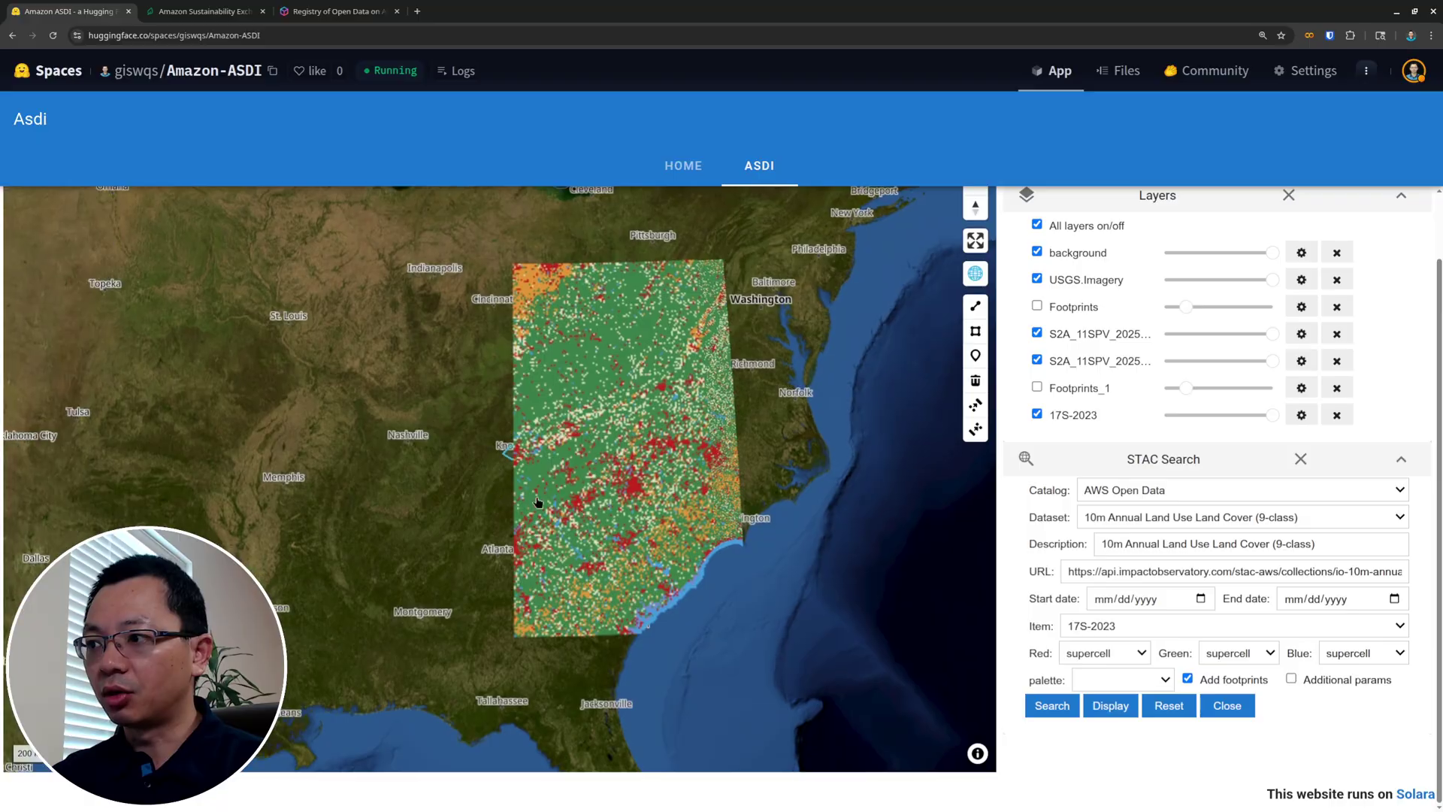
left_click_drag(556, 496, 653, 502)
left_click(1075, 626)
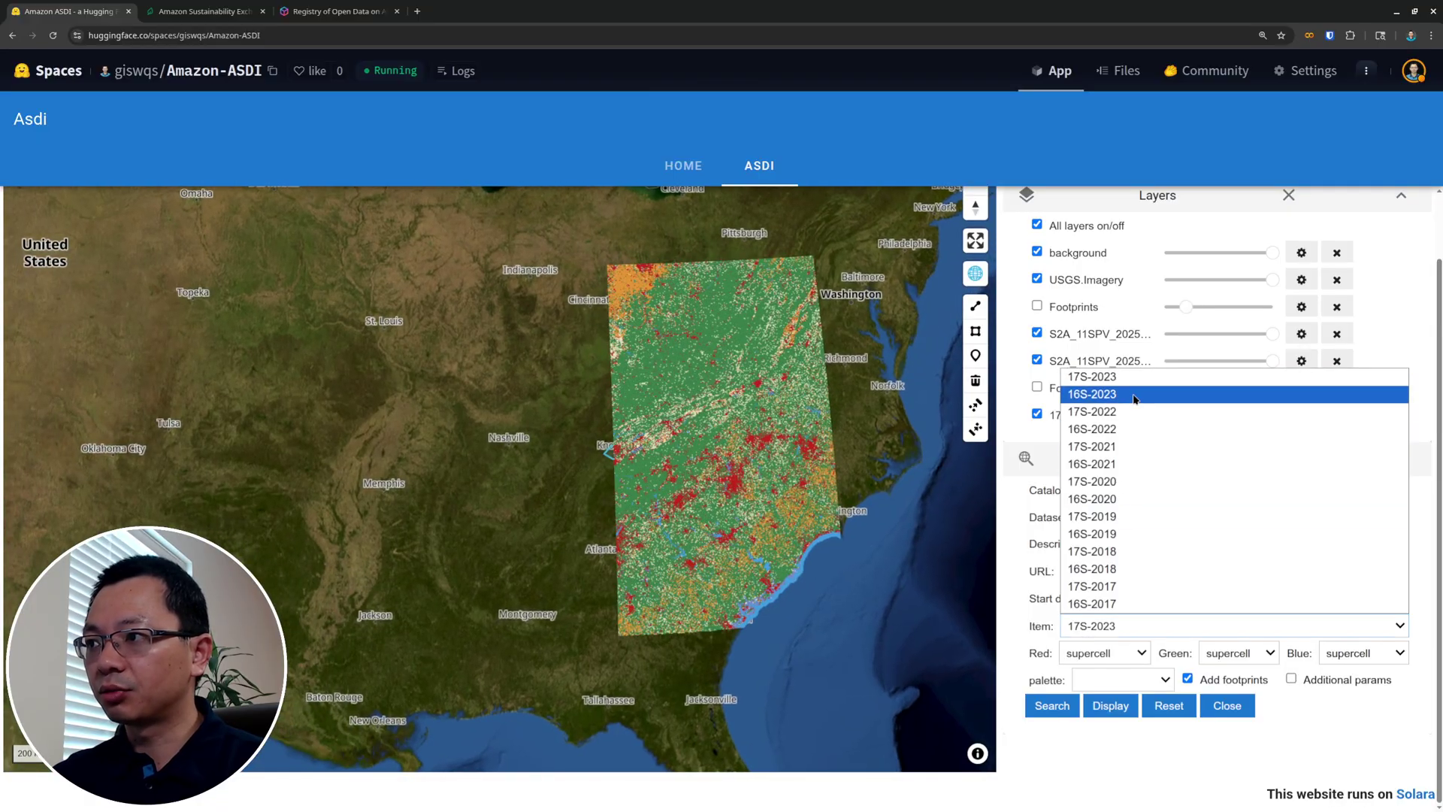
left_click(1128, 394)
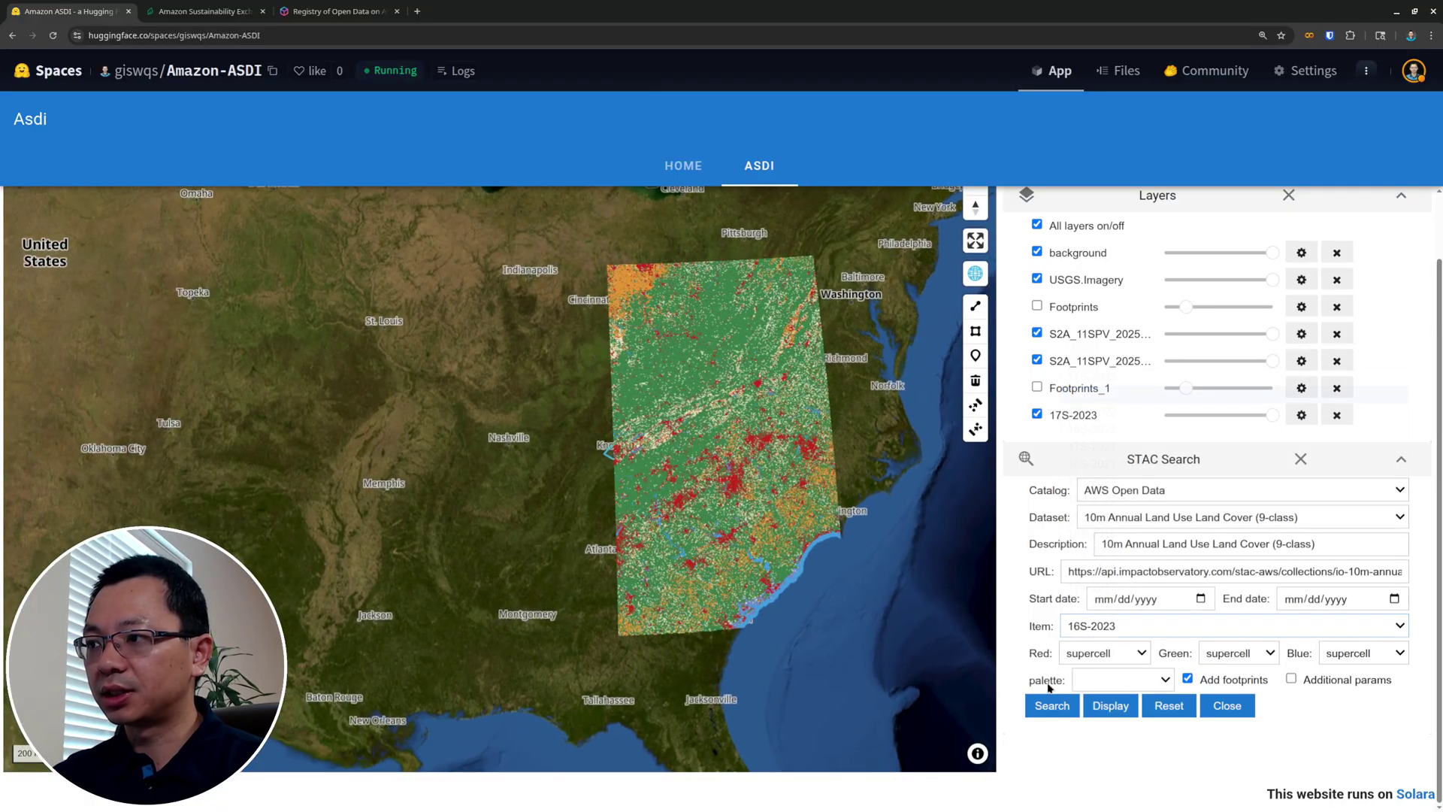
left_click(1110, 705)
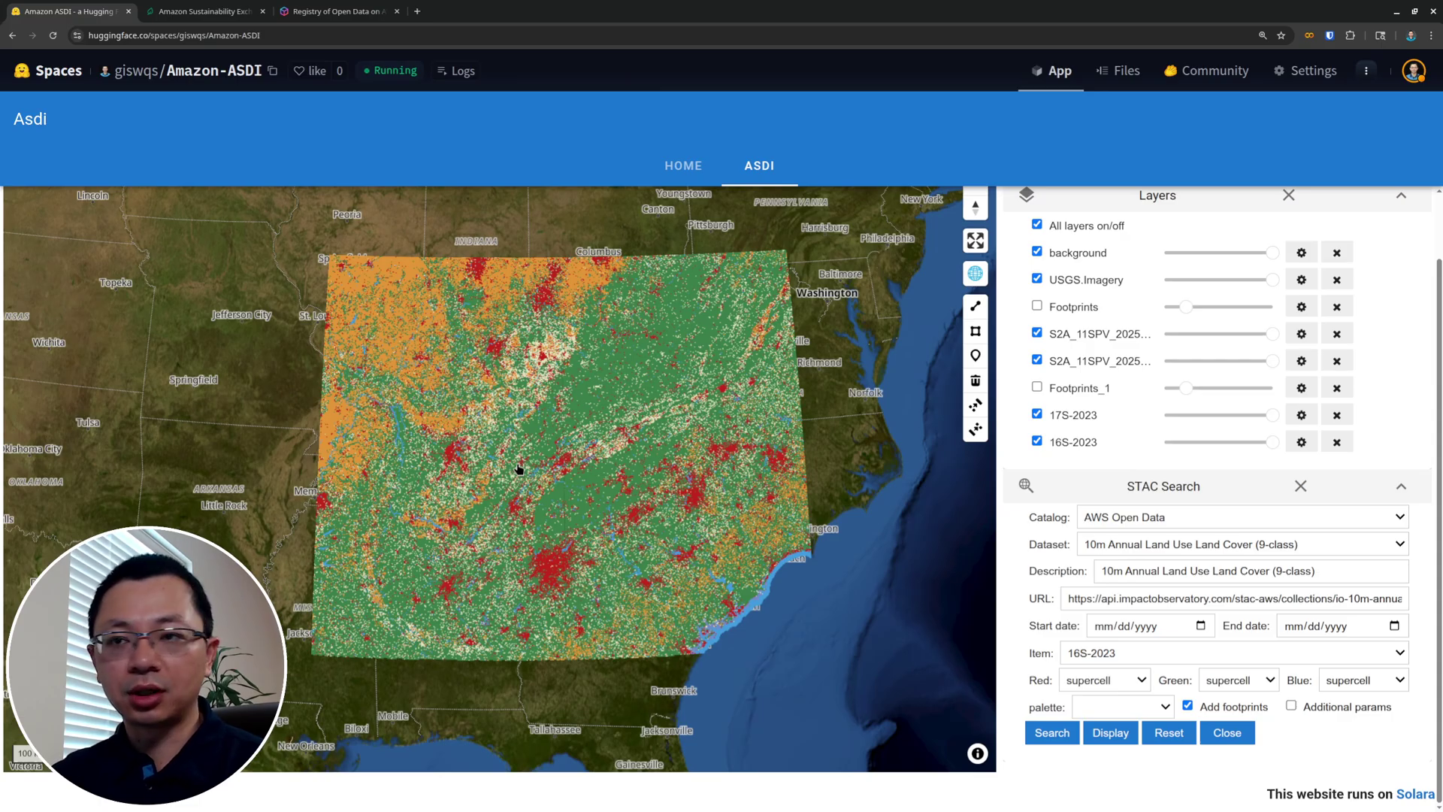
Browse the AWS Open Data datasets and switch the STAC search dataset to ESA WorldCover.
scroll(535, 483, "down", 2)
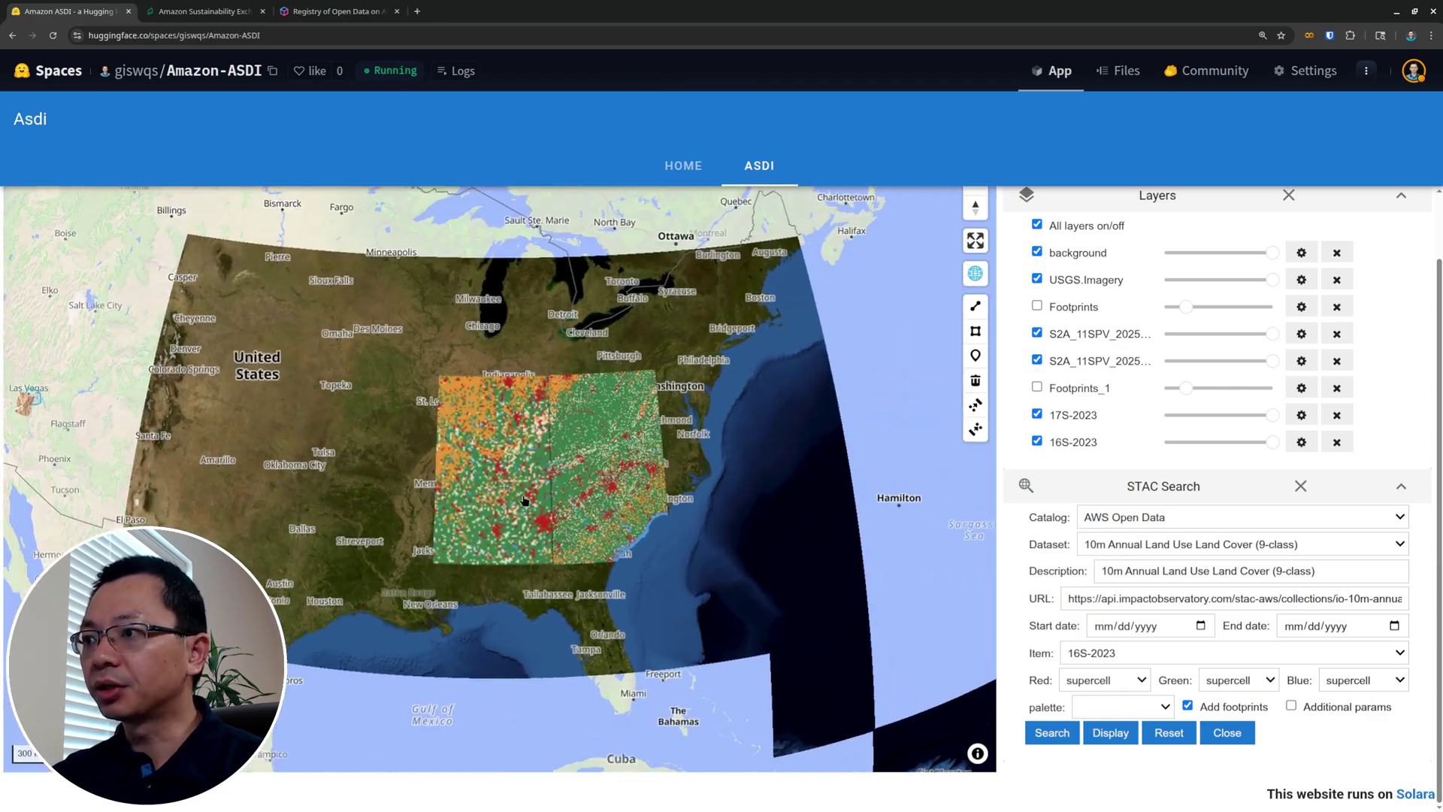
left_click(1075, 546)
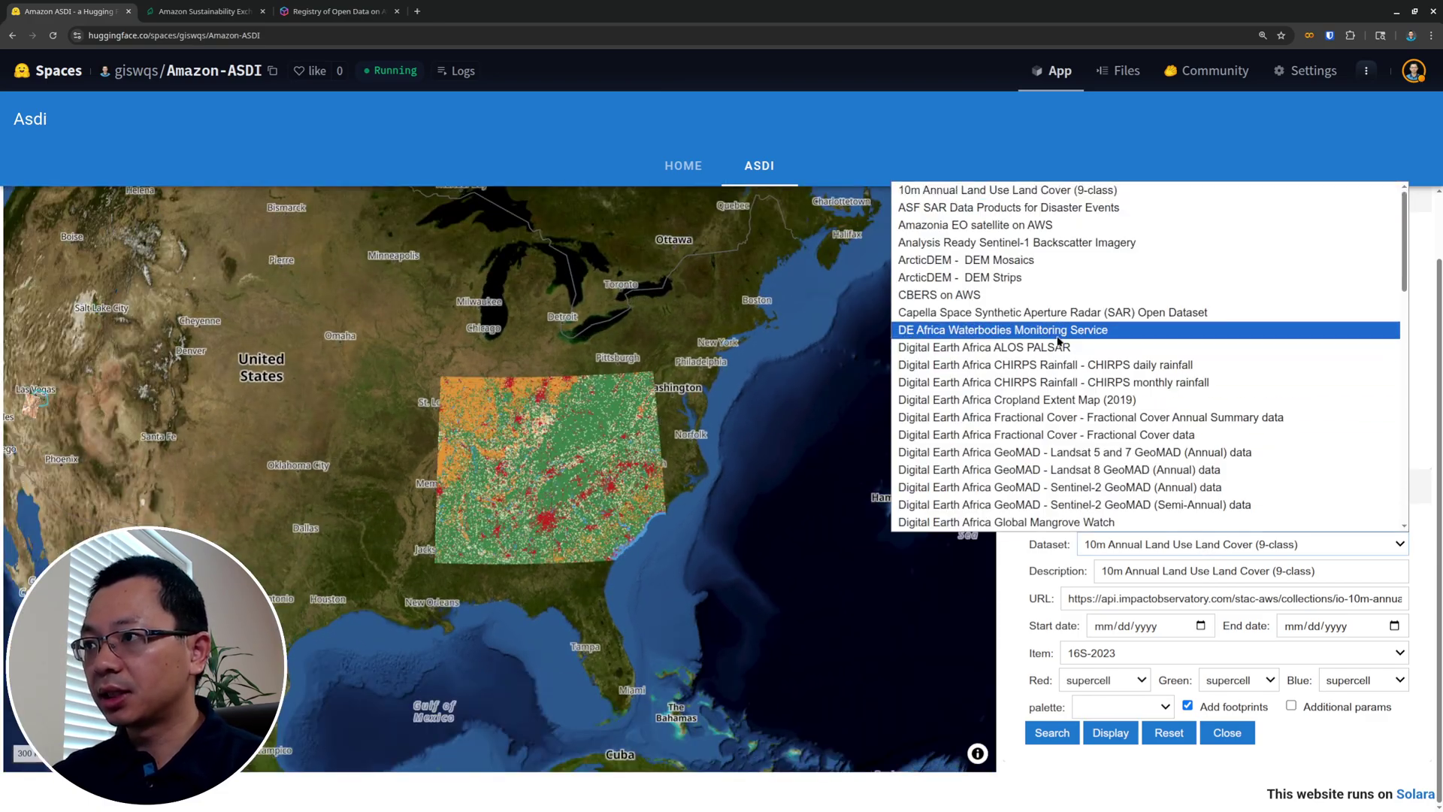
scroll(1059, 340, "down", 3)
scroll(1060, 339, "down", 3)
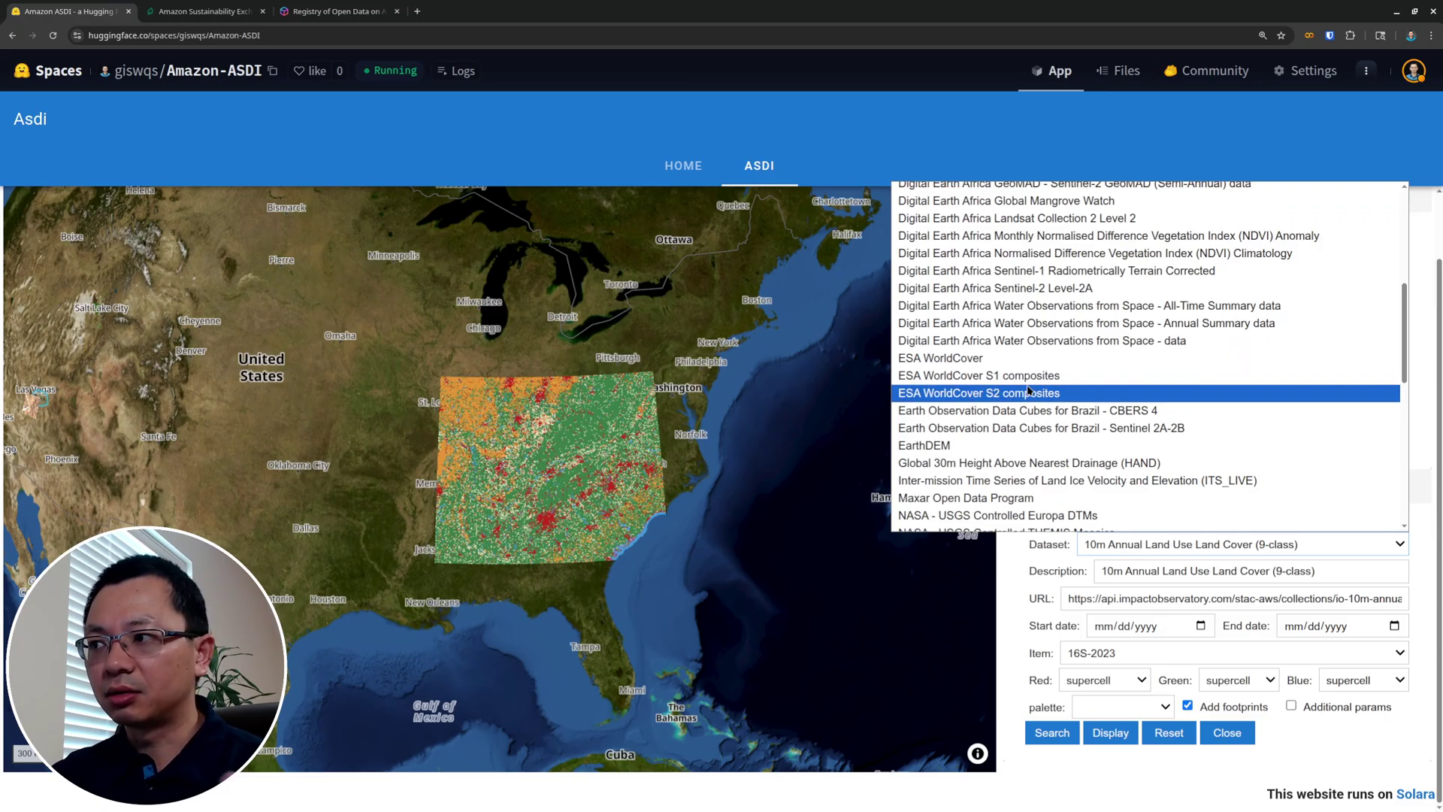
scroll(1028, 388, "up", 1)
scroll(1030, 386, "up", 2)
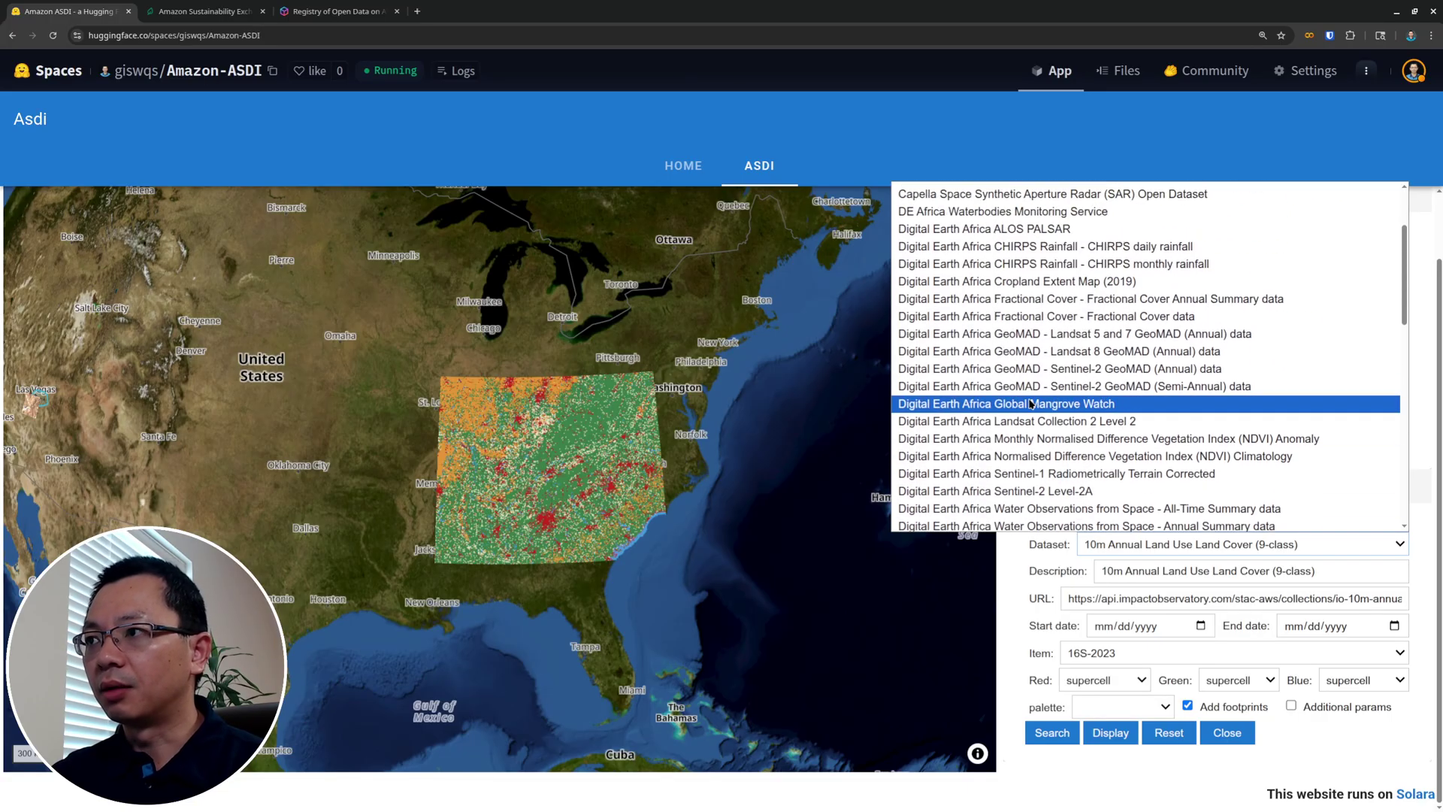
scroll(1026, 395, "up", 2)
scroll(1002, 345, "down", 6)
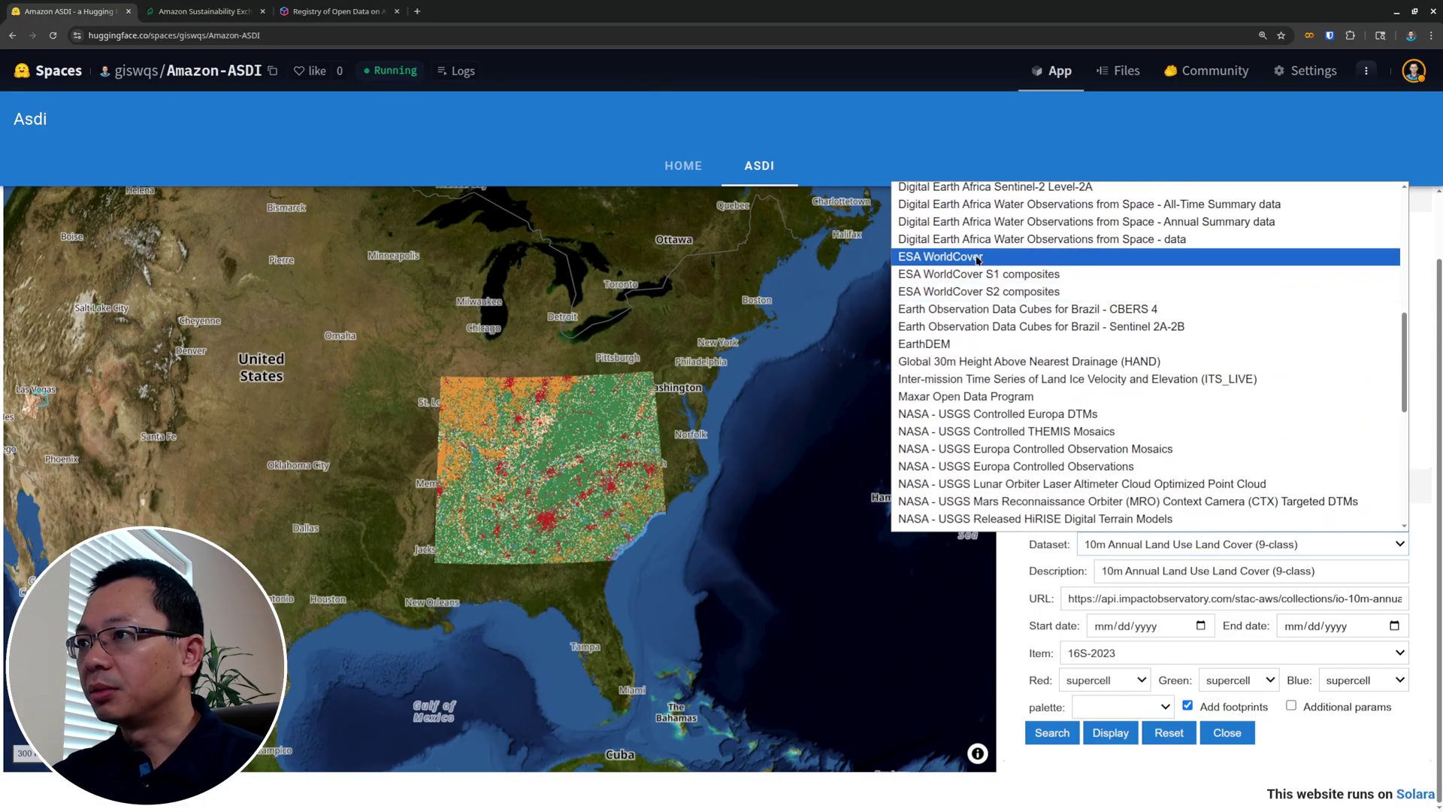
left_click(978, 259)
Draw a five-vertex polygon reaching from Colorado Springs past Albuquerque to Lubbock and western Kansas, and search for ESA WorldCover items within it.
left_click_drag(215, 382, 538, 435)
scroll(538, 434, "up", 3)
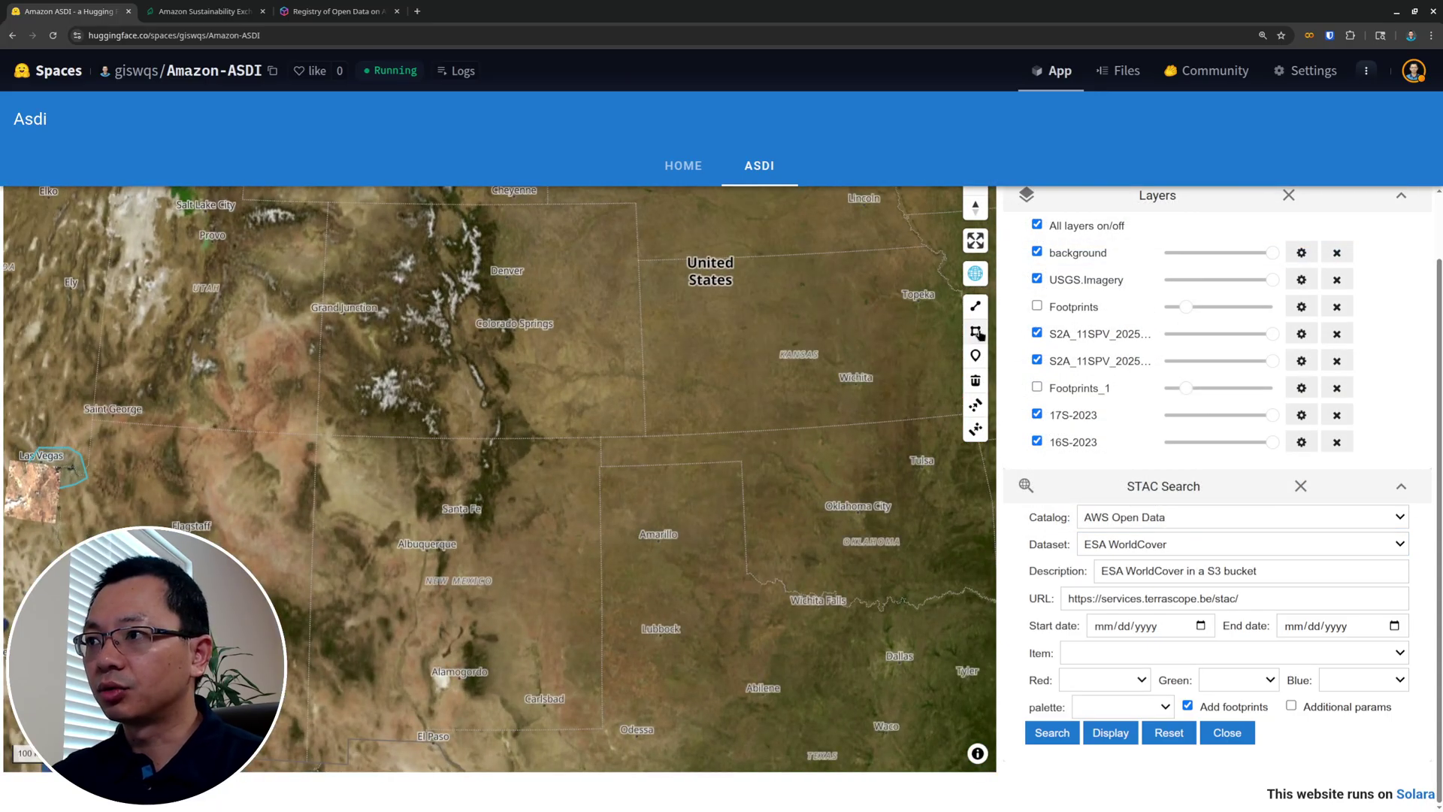
left_click(542, 352)
left_click(309, 483)
left_click(474, 613)
left_click(685, 663)
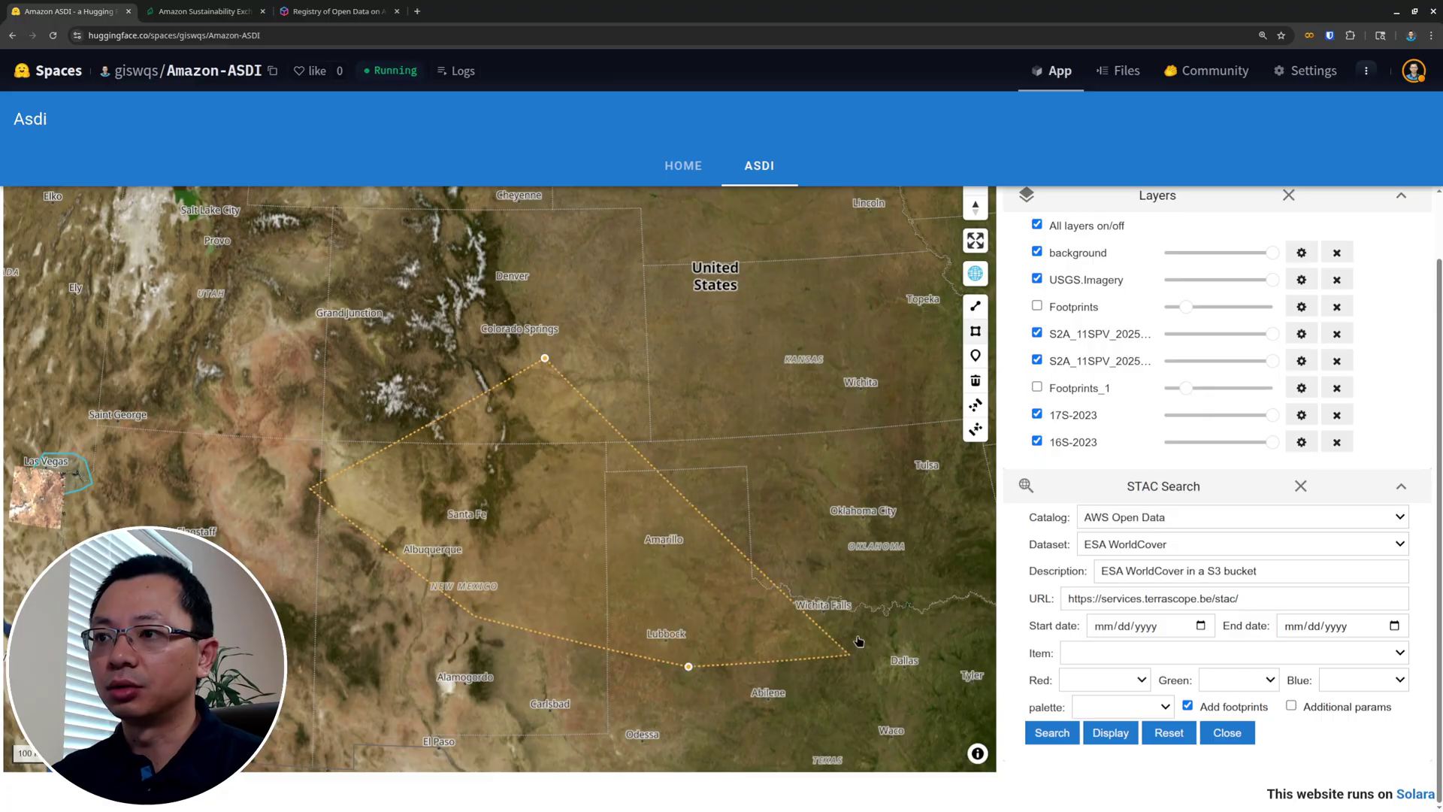
left_click_drag(857, 644, 842, 603)
double_click(732, 269)
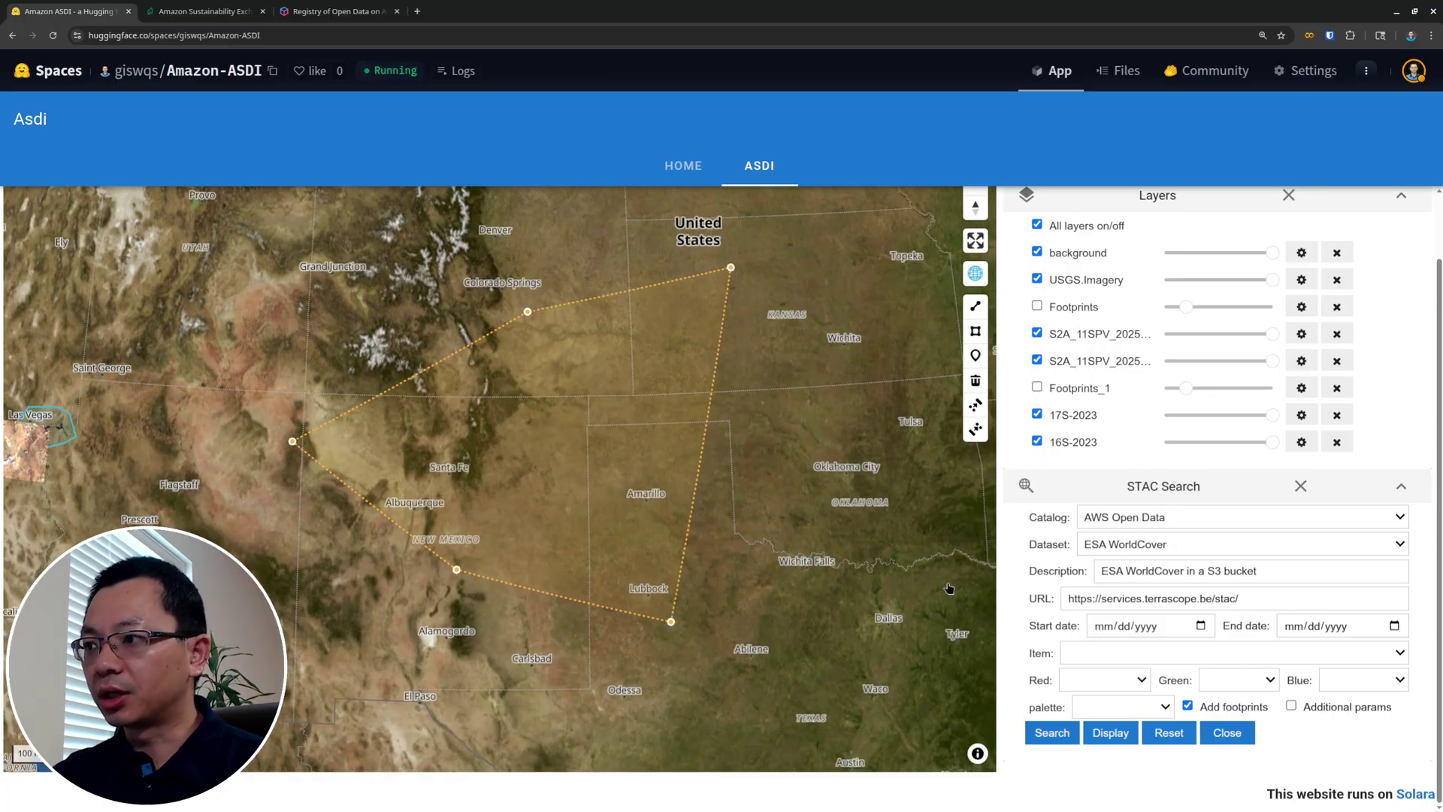
left_click(1053, 735)
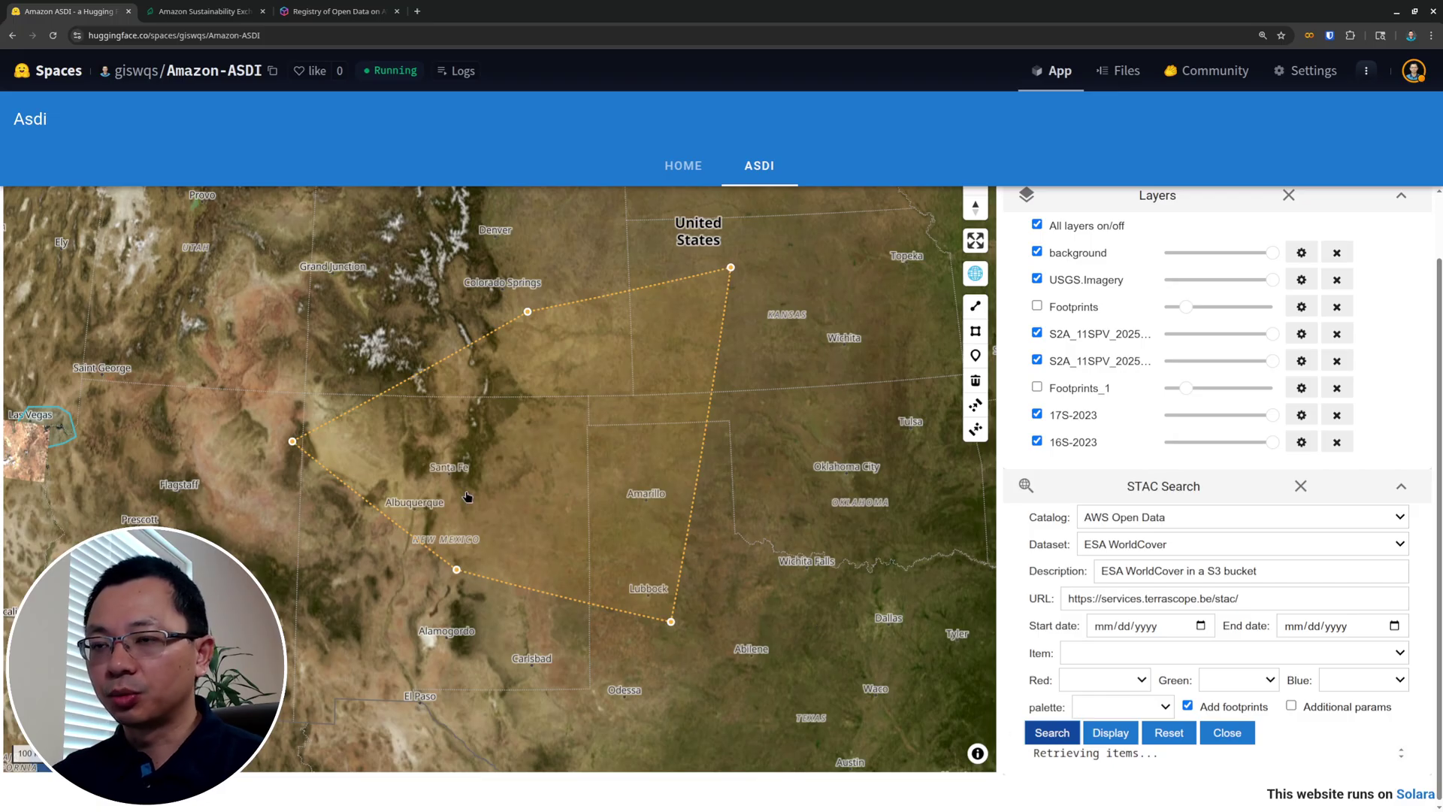
scroll(466, 496, "down", 4)
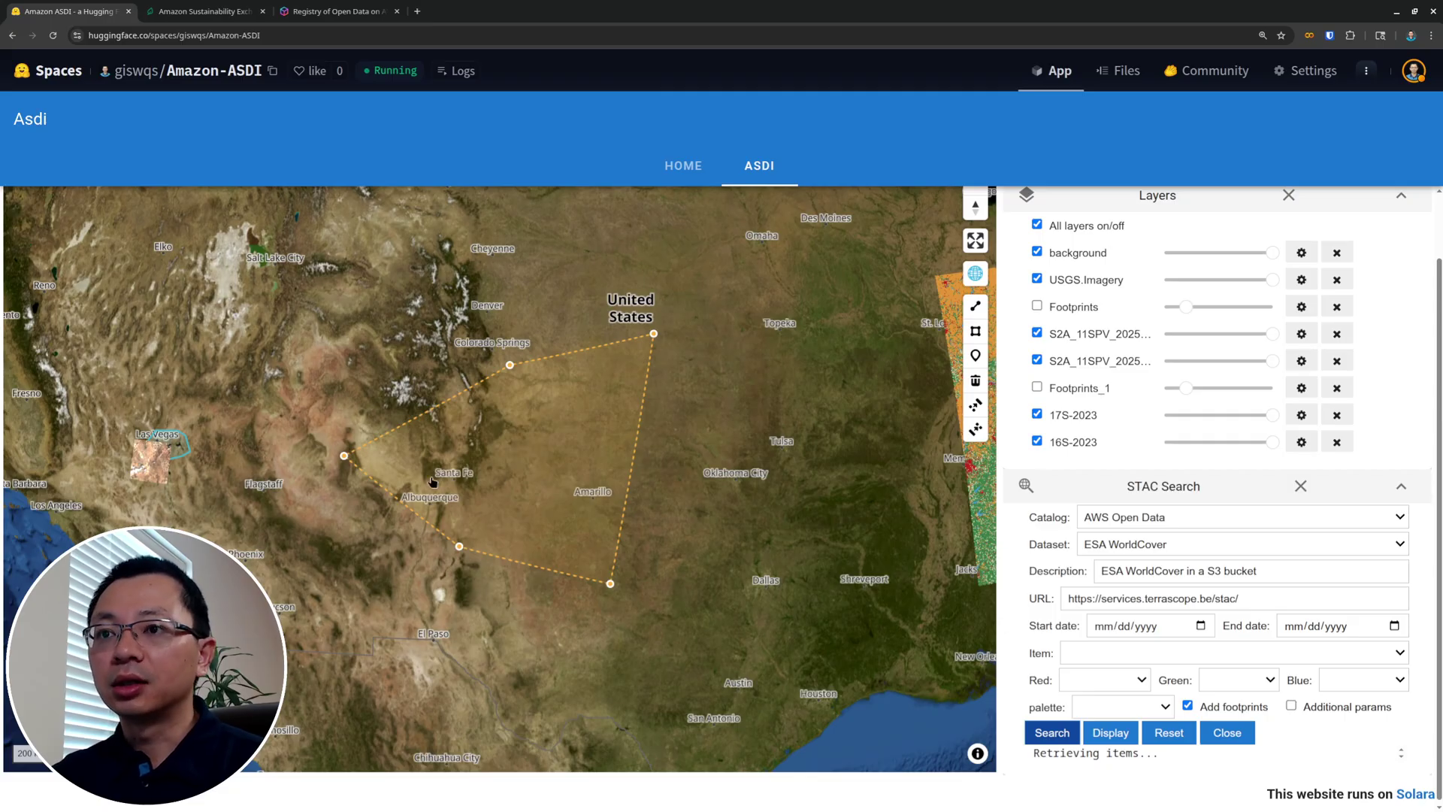
Minimize the browser and open the Dolphin file manager at the Downloads folder.
left_click(1396, 12)
mouse_move(188, 810)
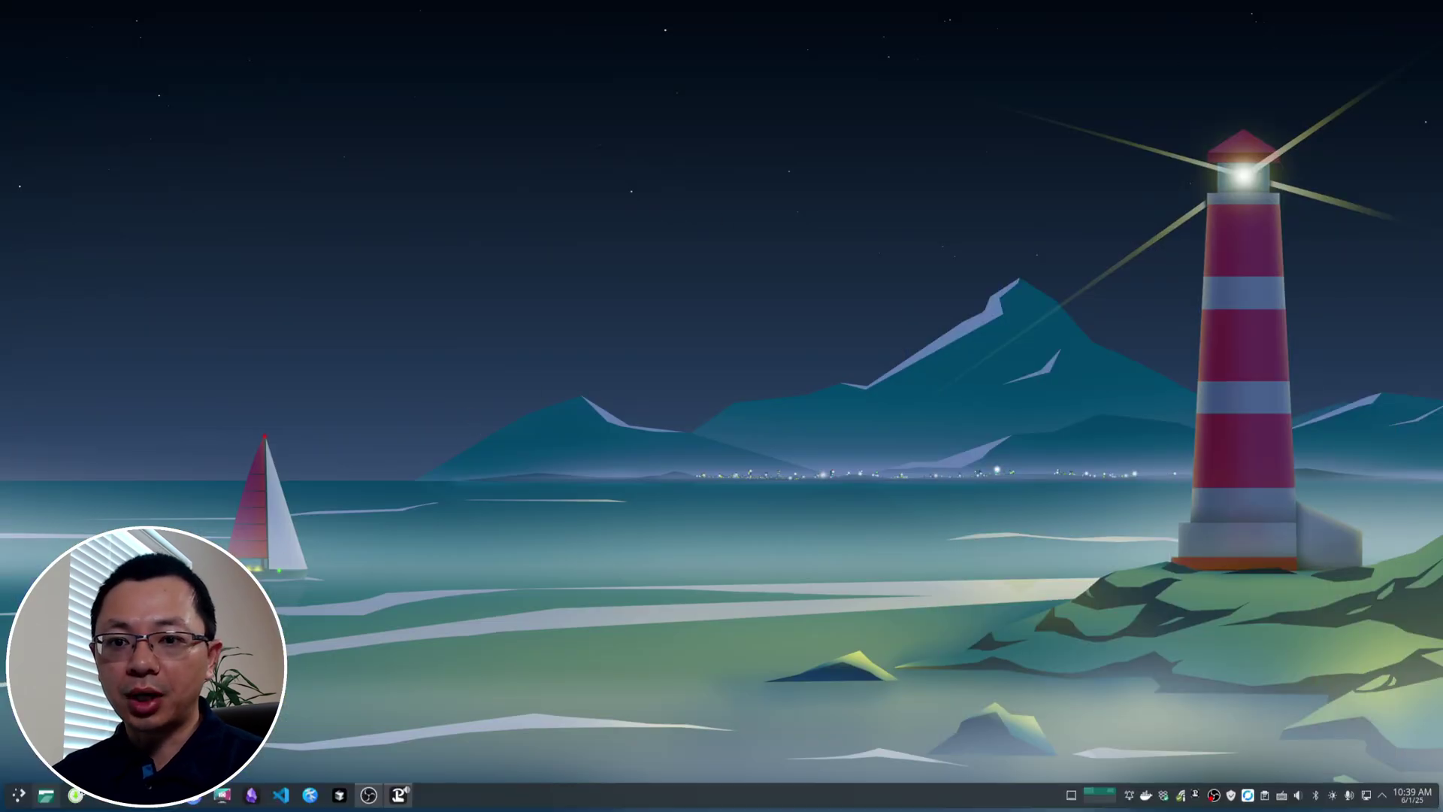
left_click(38, 798)
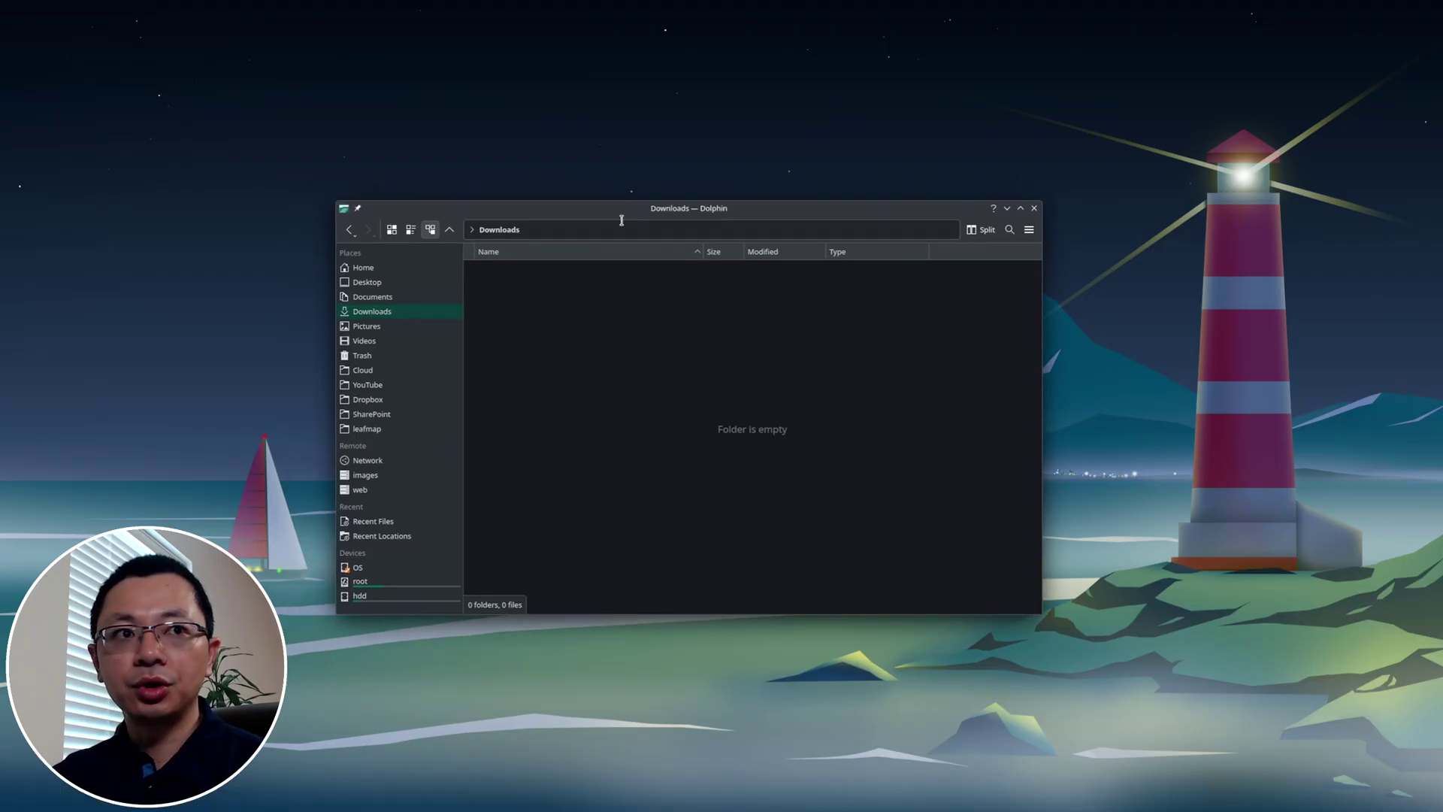
Open the Downloads folder in the Cursor editor, shrink its terminal area and enlarge the interface by three zoom levels.
right_click(551, 342)
mouse_move(631, 364)
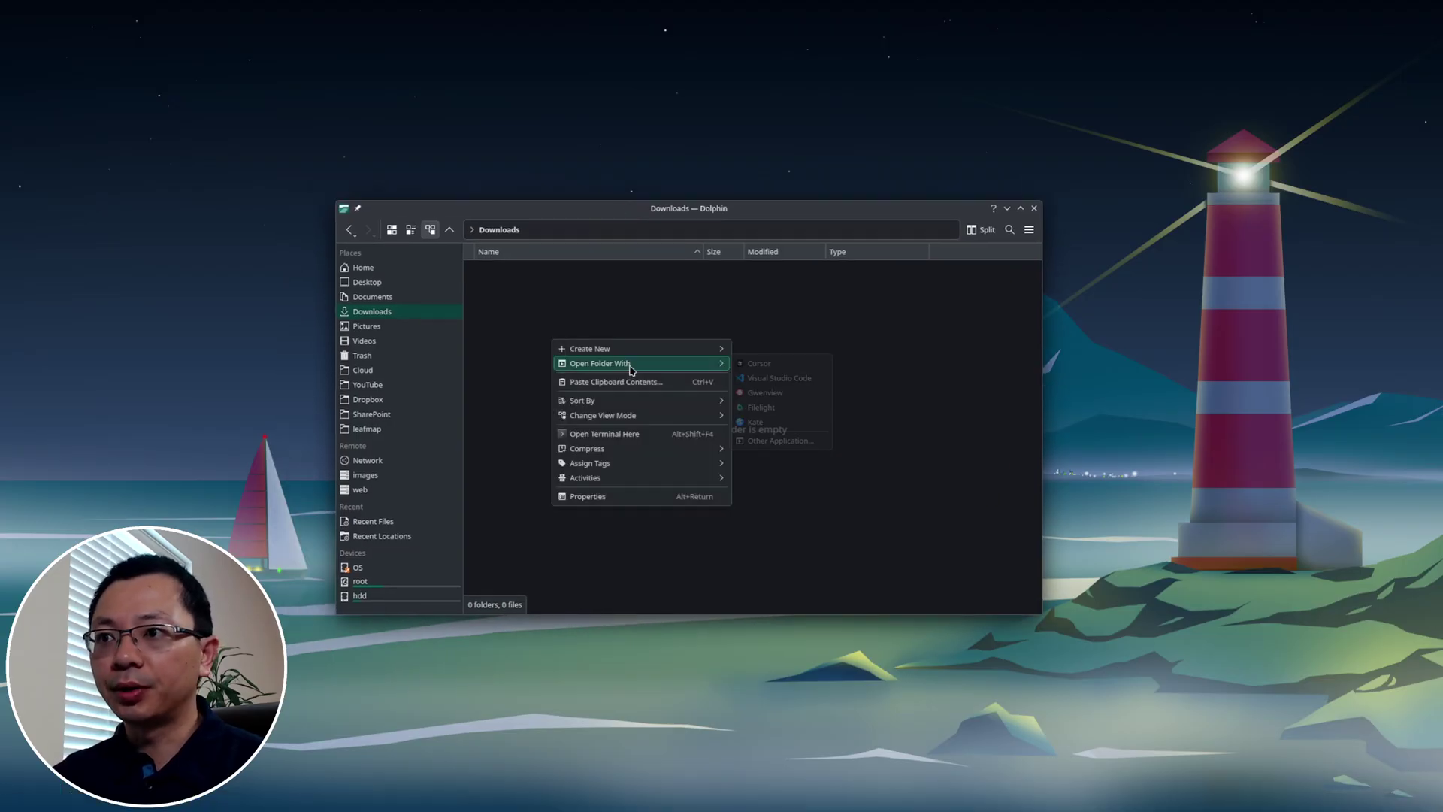
left_click(778, 367)
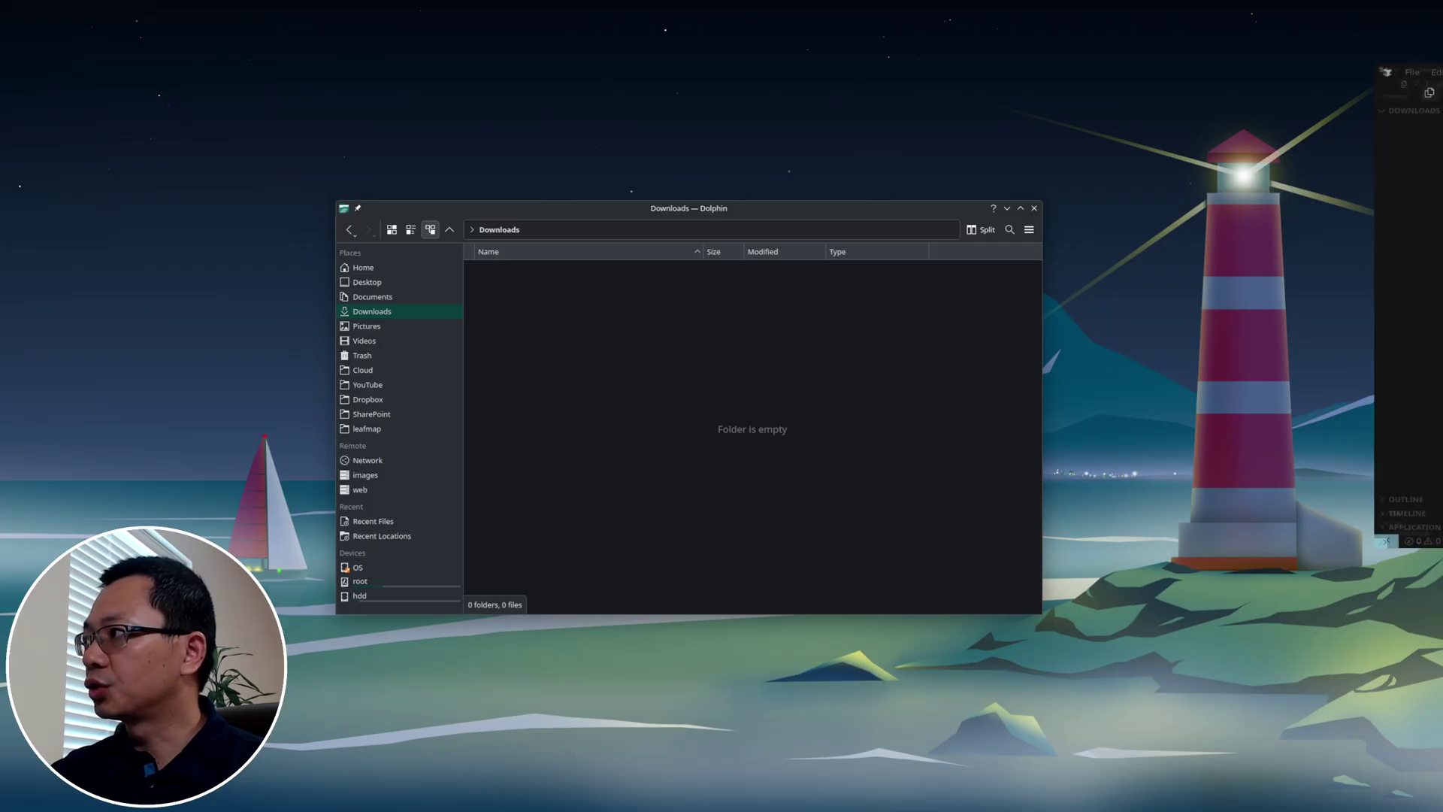
left_click(931, 239)
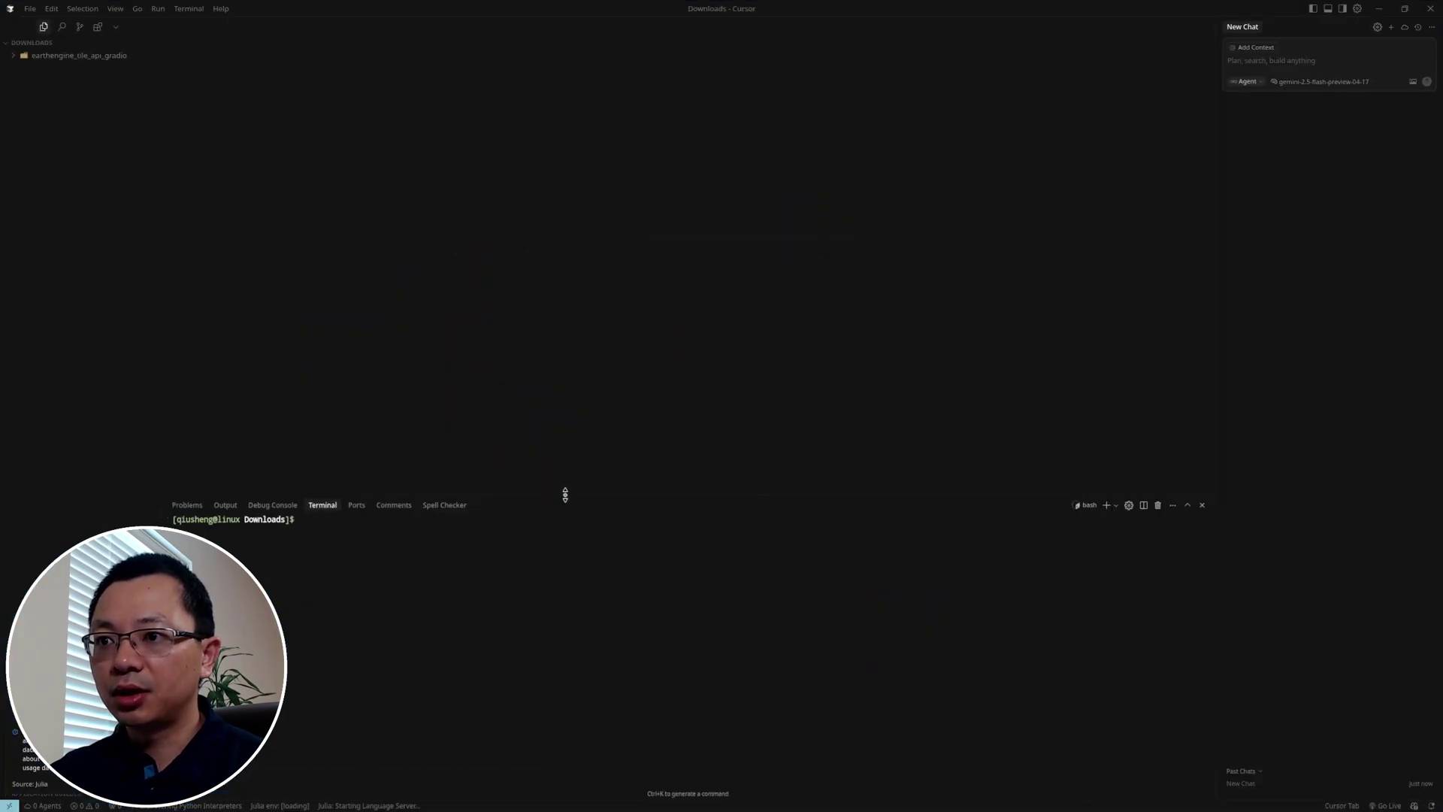
left_click_drag(566, 494, 554, 623)
key("ctrl+equal")
key("ctrl+equal")
key("ctrl+equal")
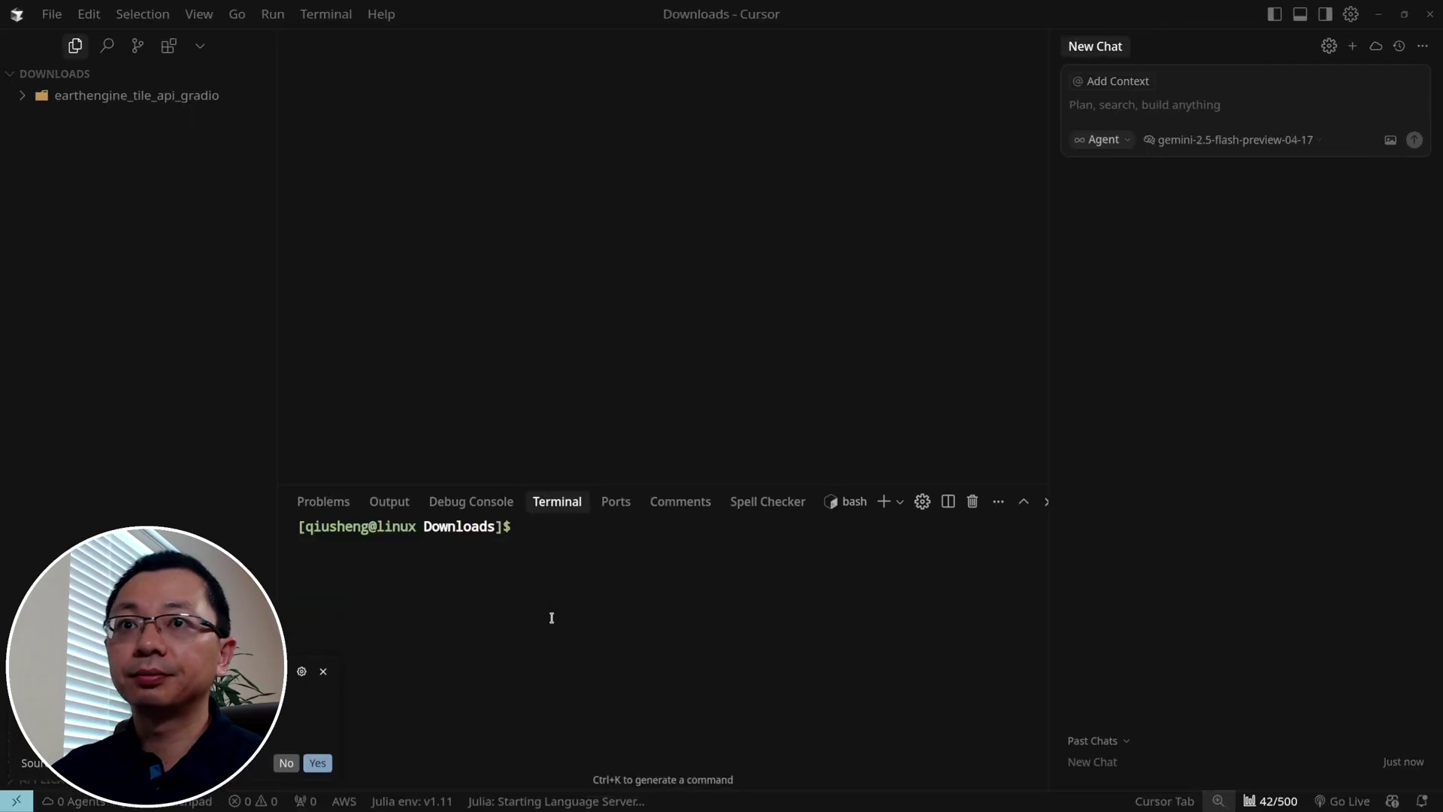
Create a new notebook file named aws.ipynb in the Downloads folder.
right_click(88, 151)
left_click(171, 174)
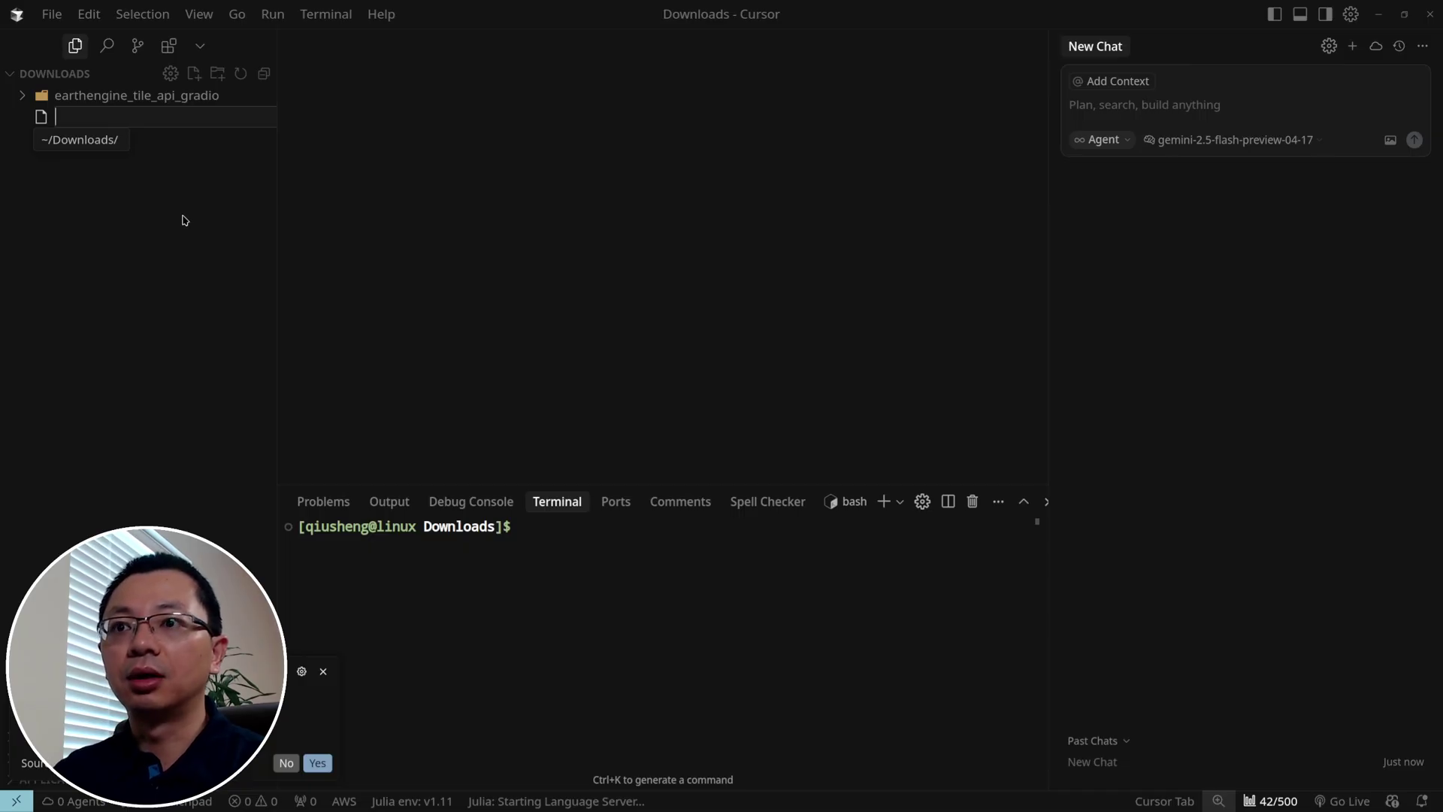
type("aws.ipynb")
key("Return")
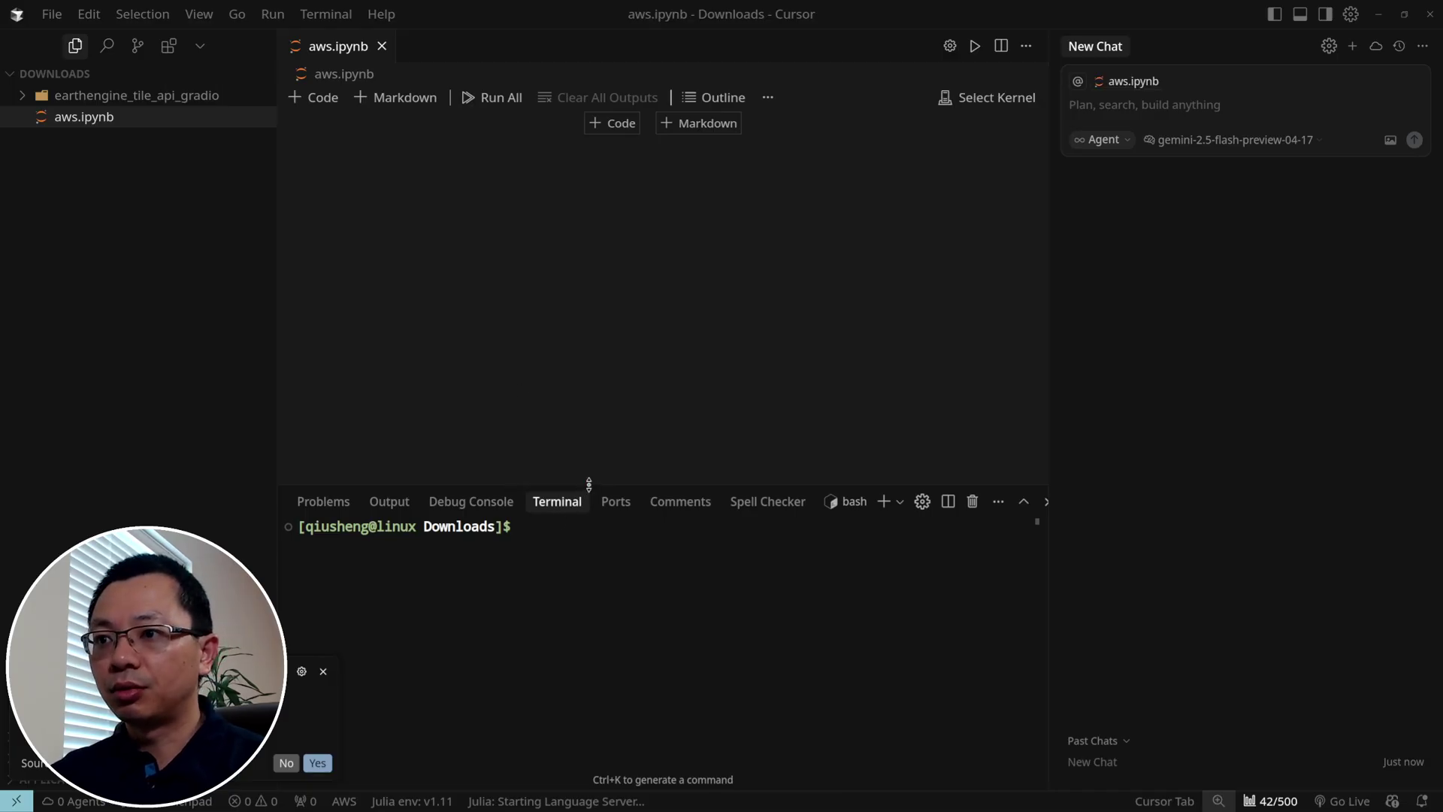
Give the notebook more room by shrinking the terminal and chat areas and reducing the interface zoom one level.
left_click_drag(588, 485, 586, 581)
key("ctrl+minus")
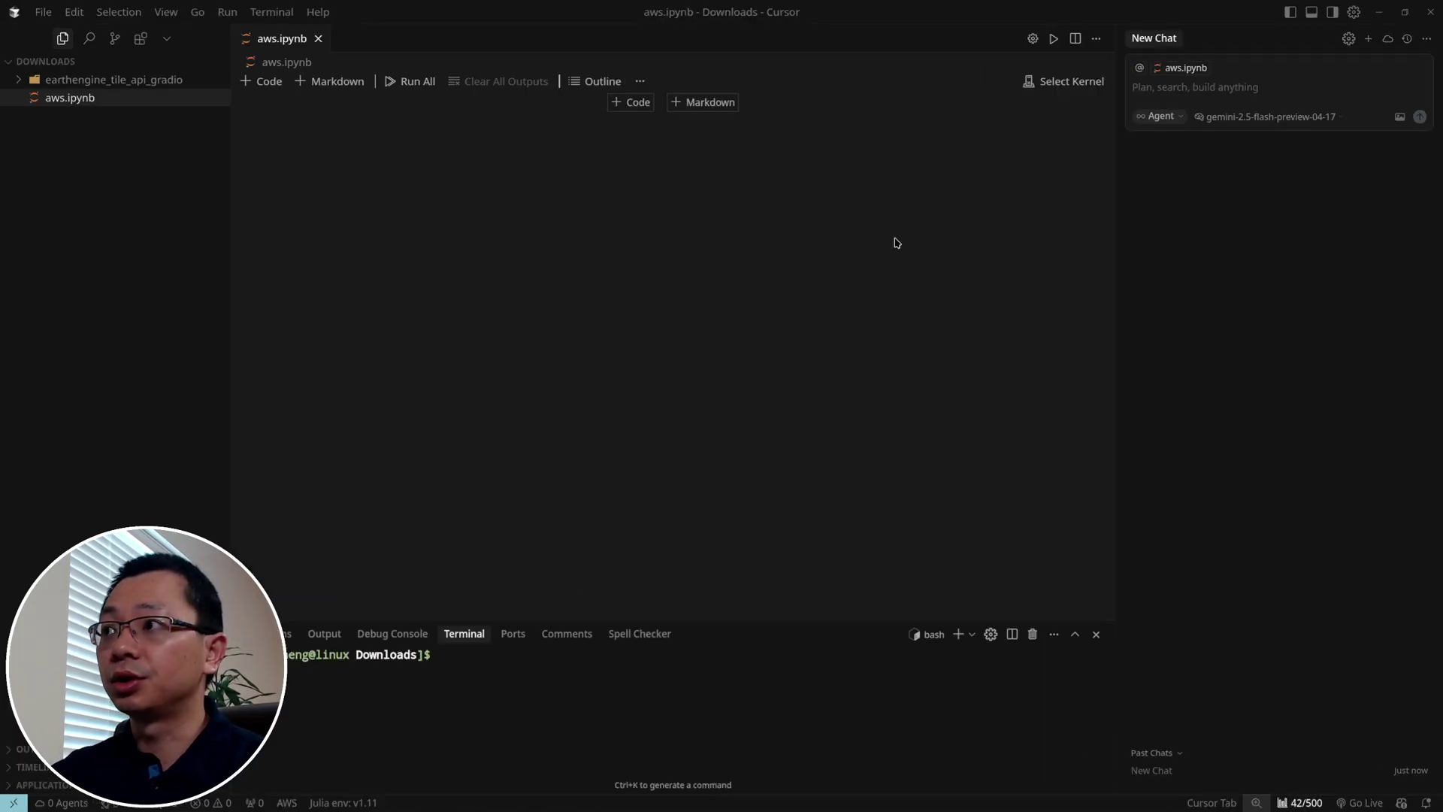
left_click_drag(1114, 204, 1158, 206)
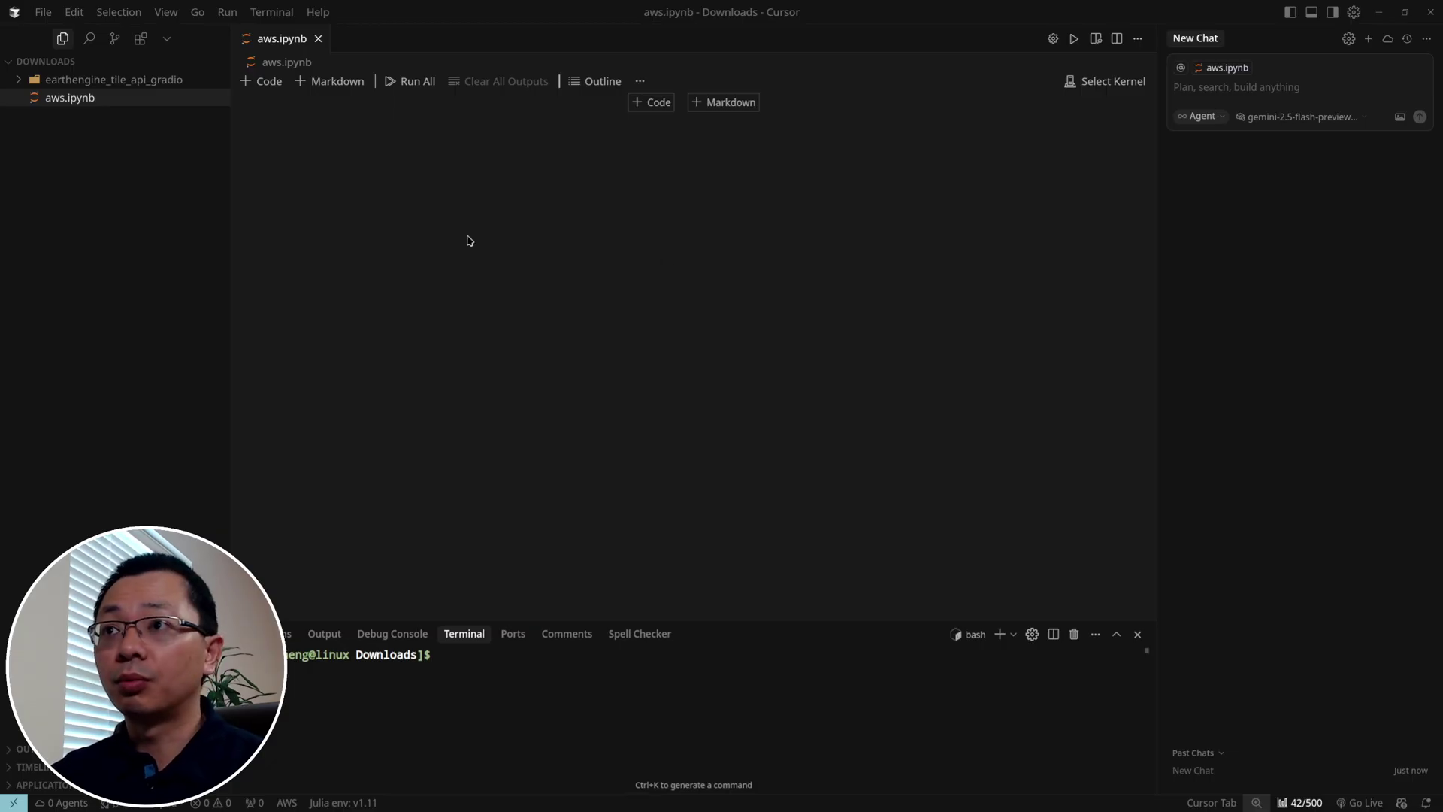
Add a code cell, set its language to Python and select the geo (Python 3.12.2) environment as the notebook kernel.
left_click(270, 83)
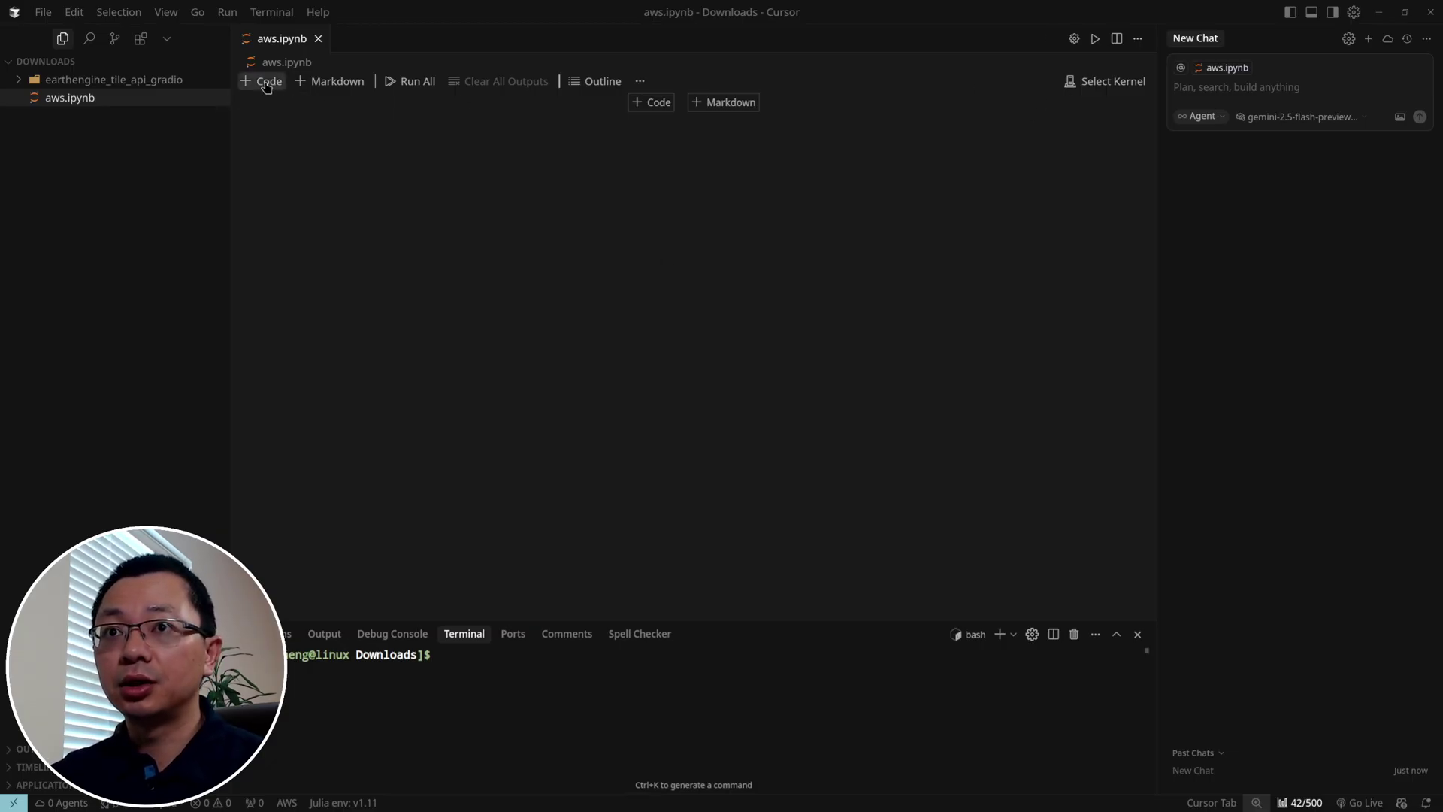
left_click(1117, 148)
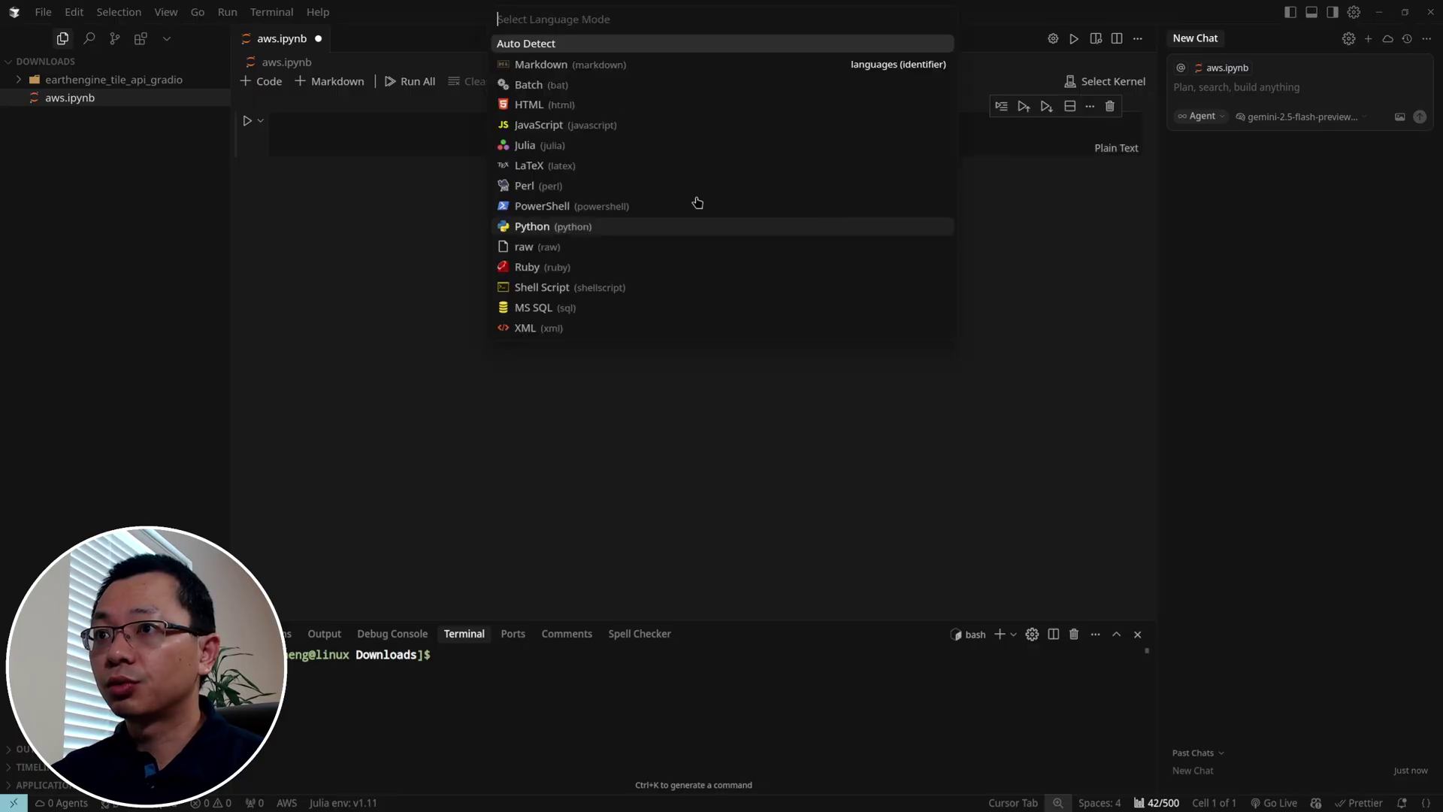
left_click(553, 227)
left_click(1105, 82)
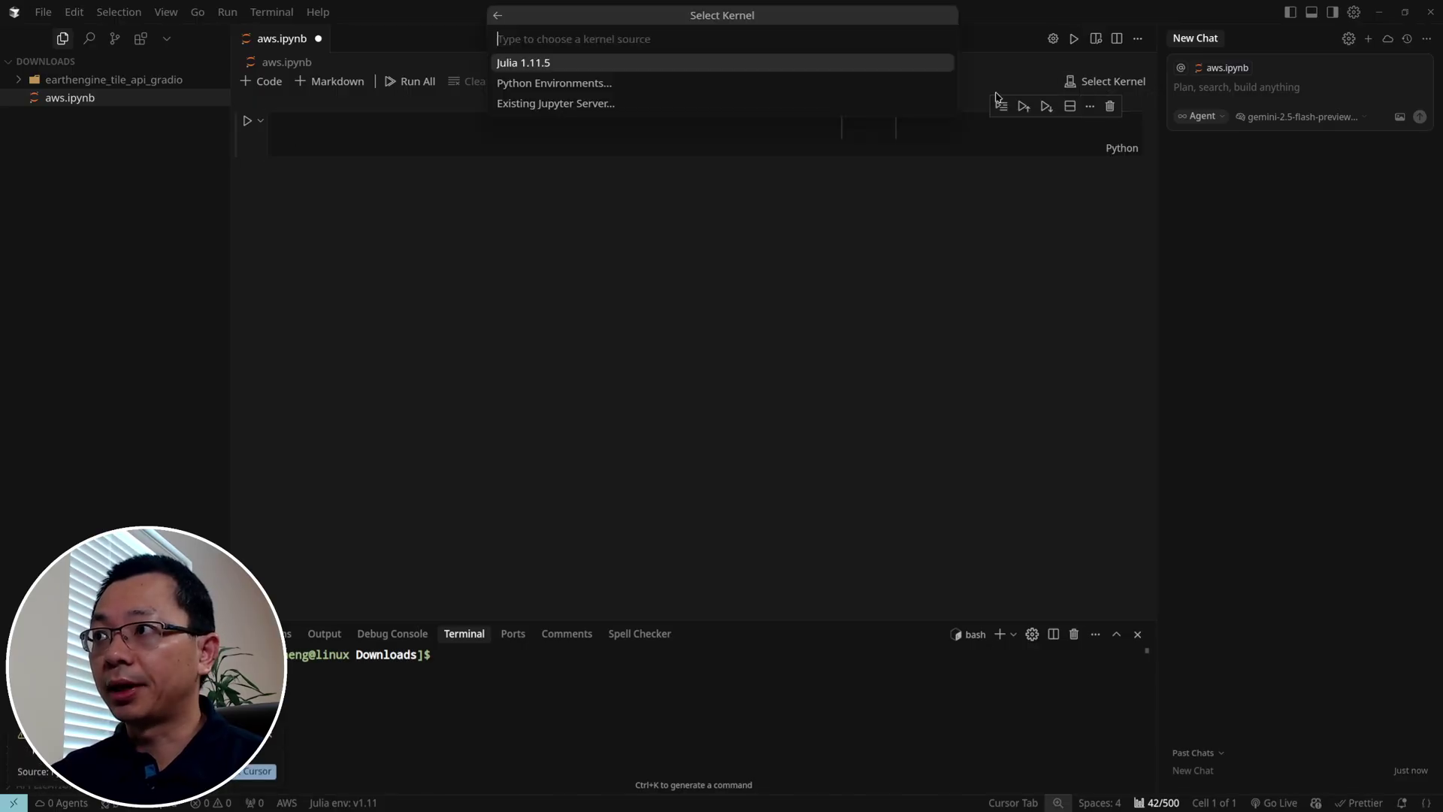
left_click(536, 84)
left_click(523, 145)
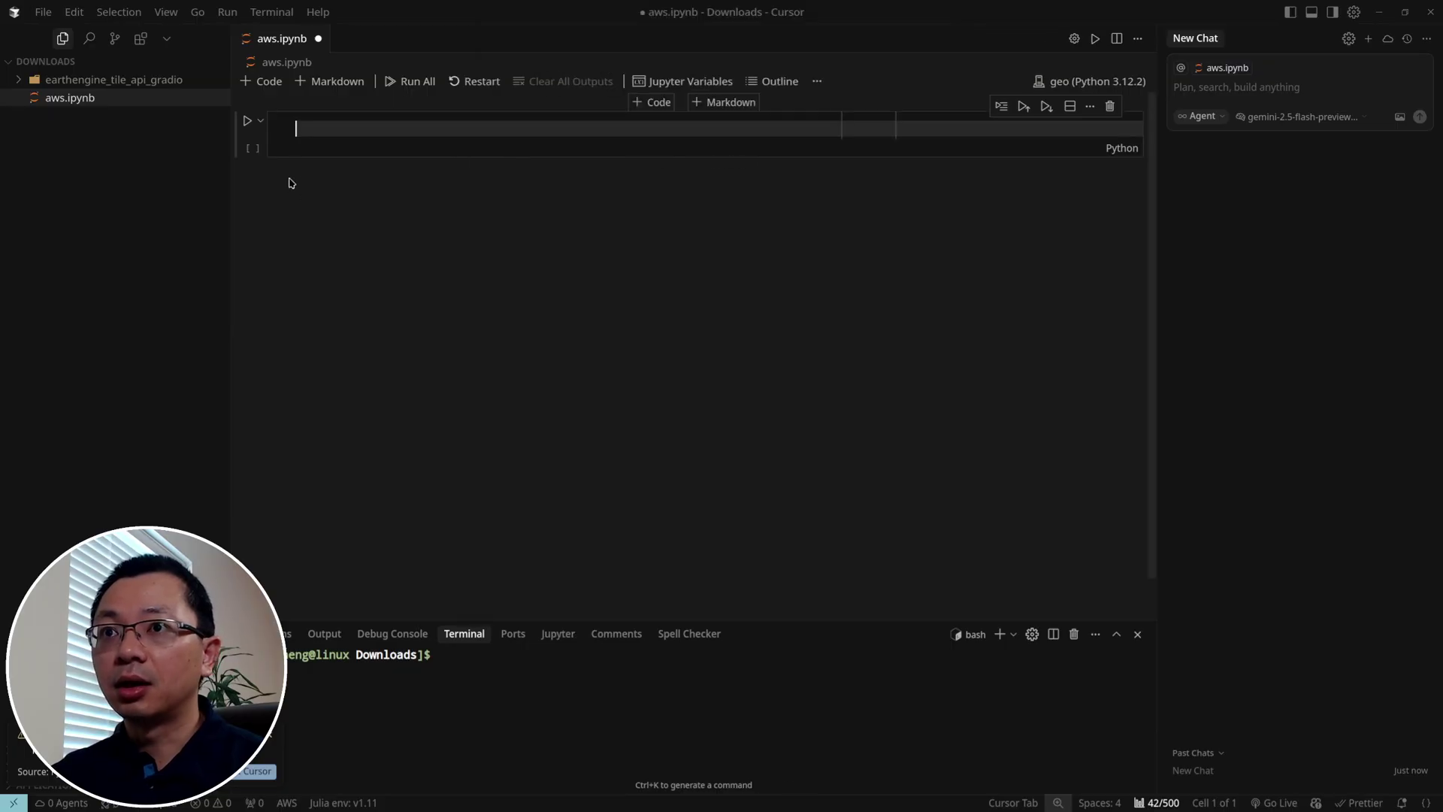
Enter "import leafmap.maplibregl as leafmap" in the first cell and run it.
left_click(341, 129)
type("i")
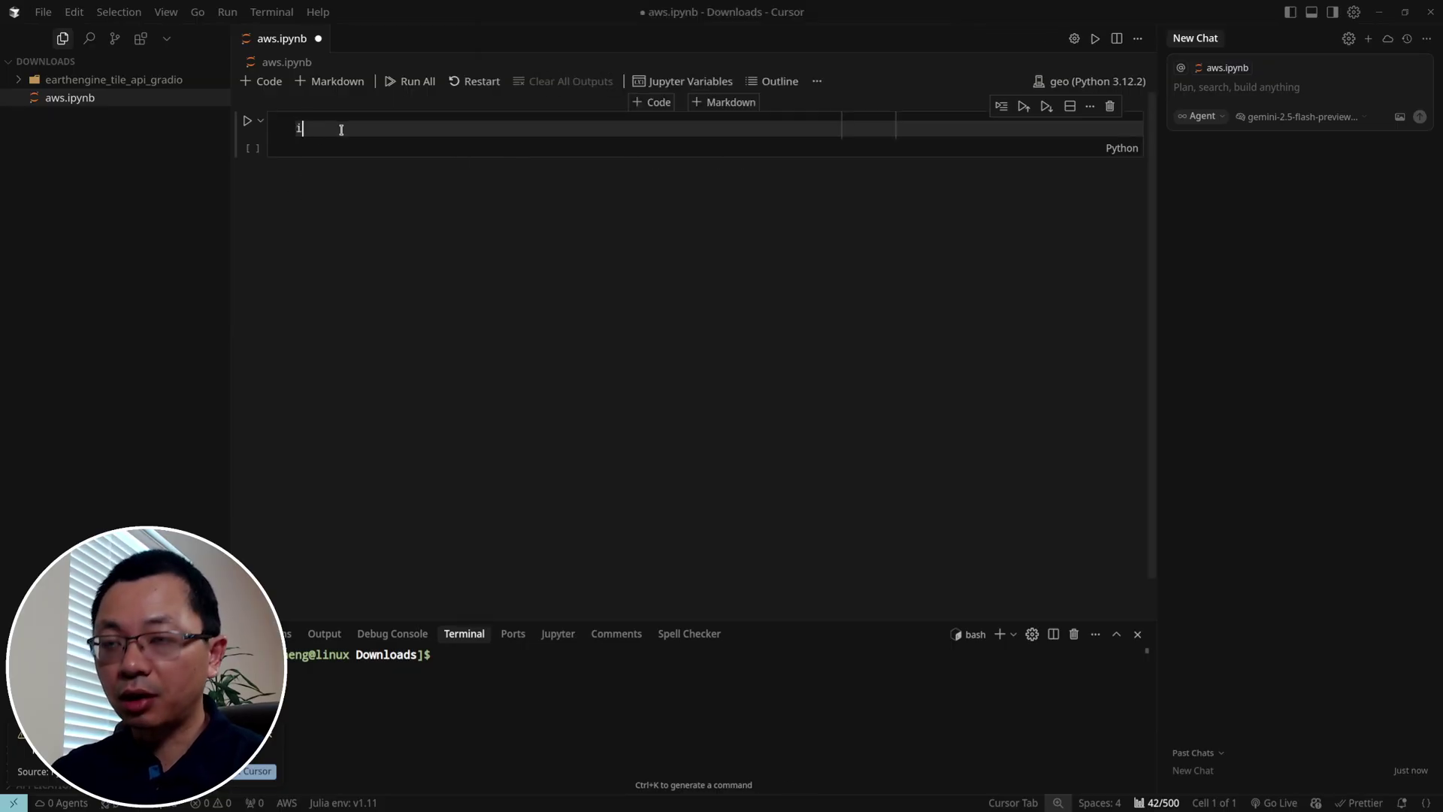
type("mport leafmap.")
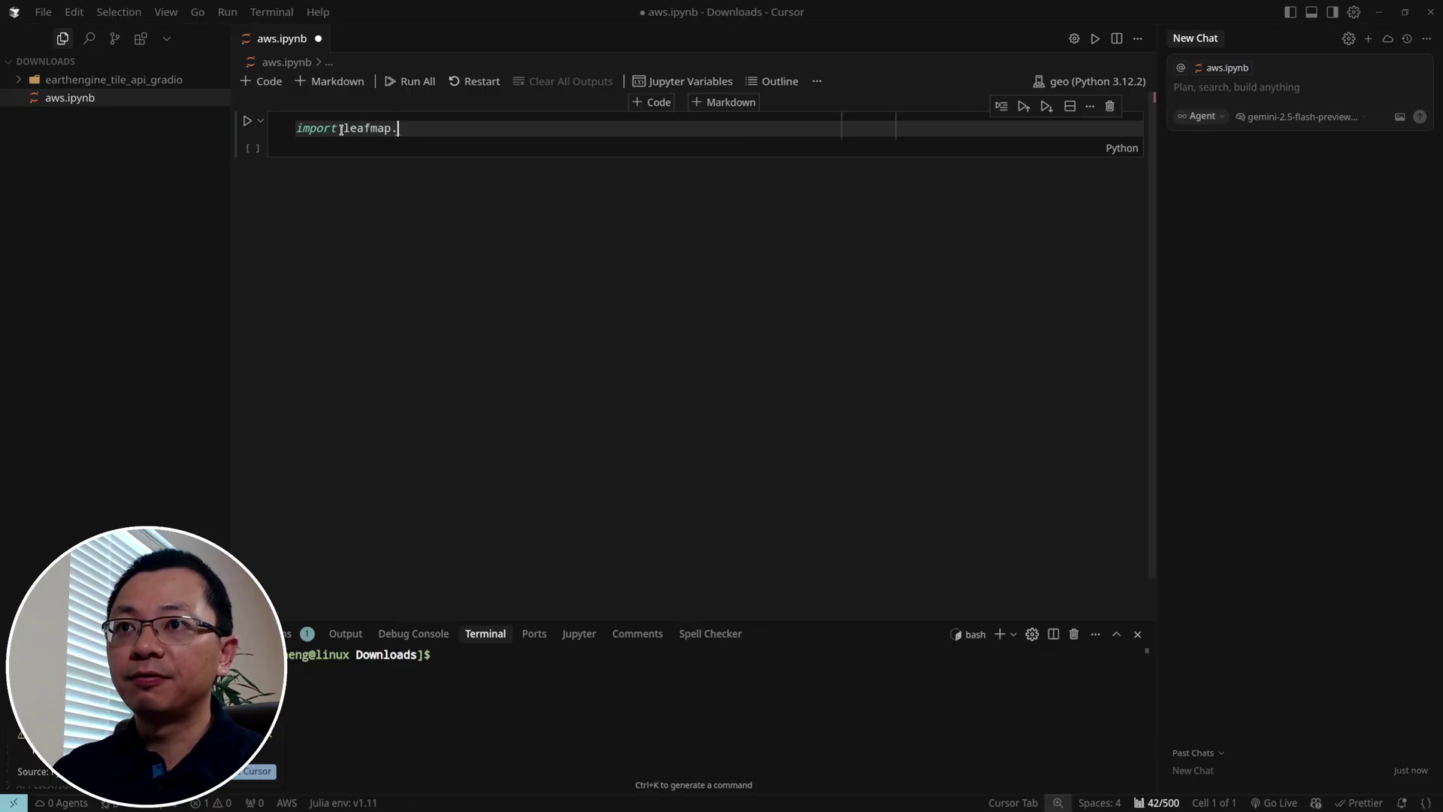
type("mapl")
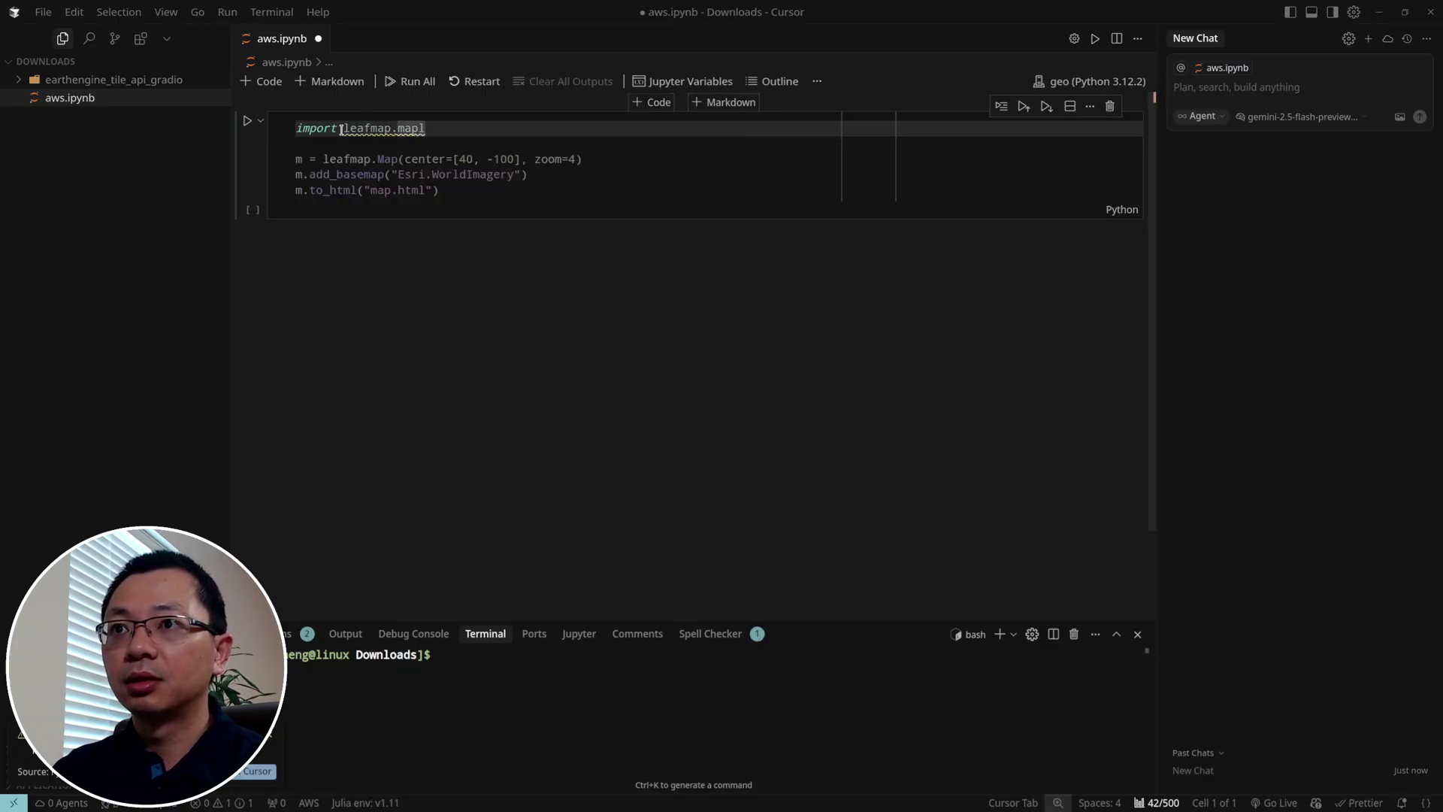
key("BackSpace")
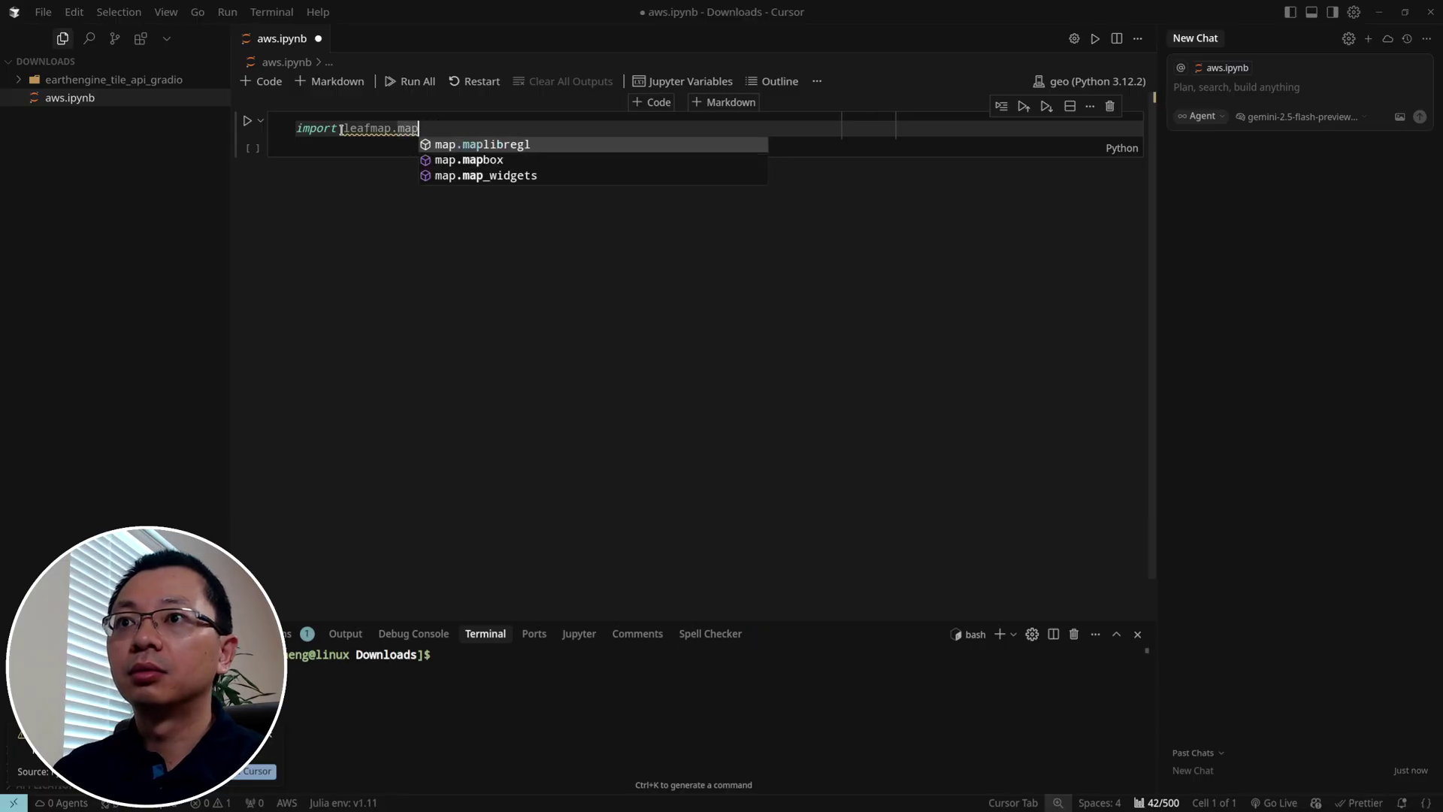
type("libregl")
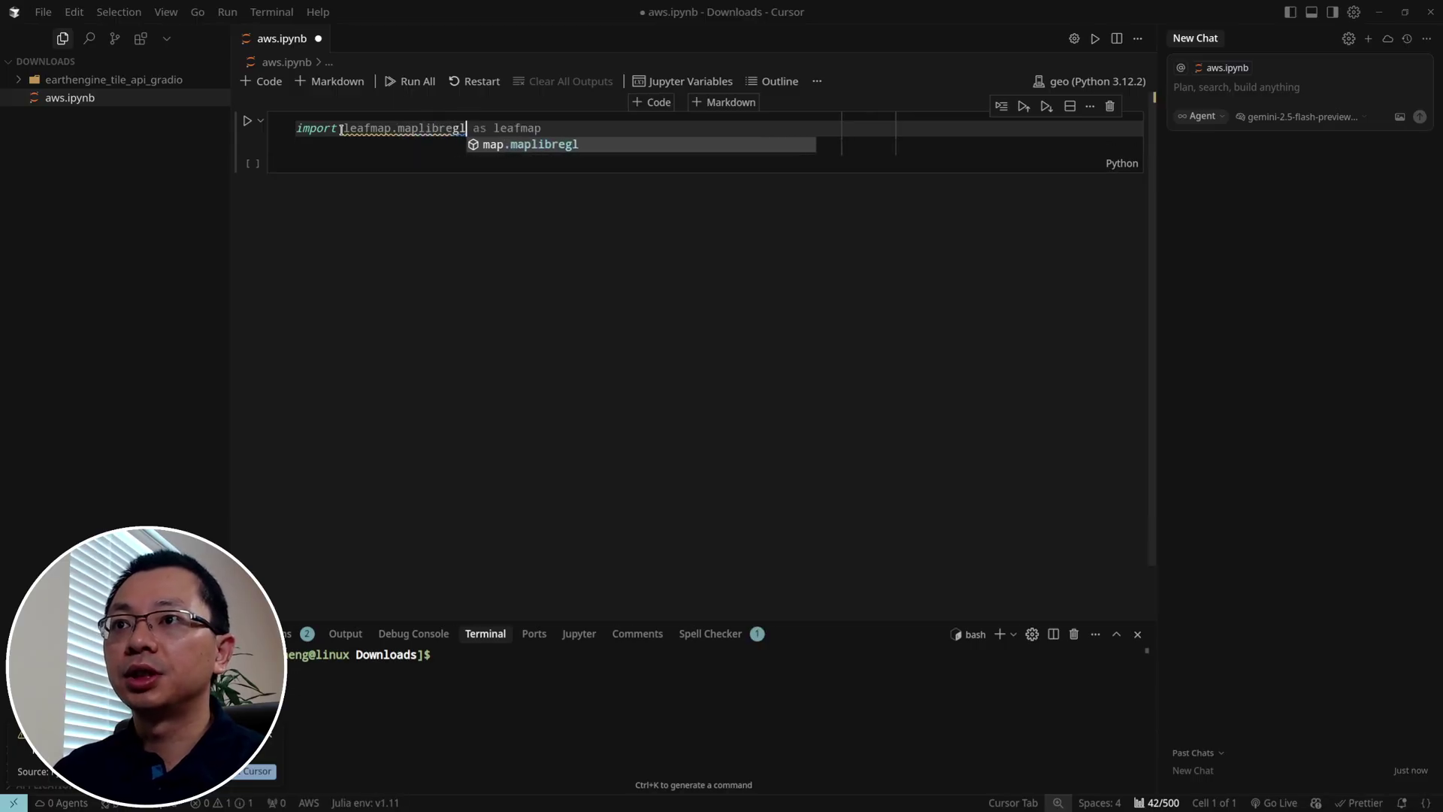
key("Tab")
key("shift+Return")
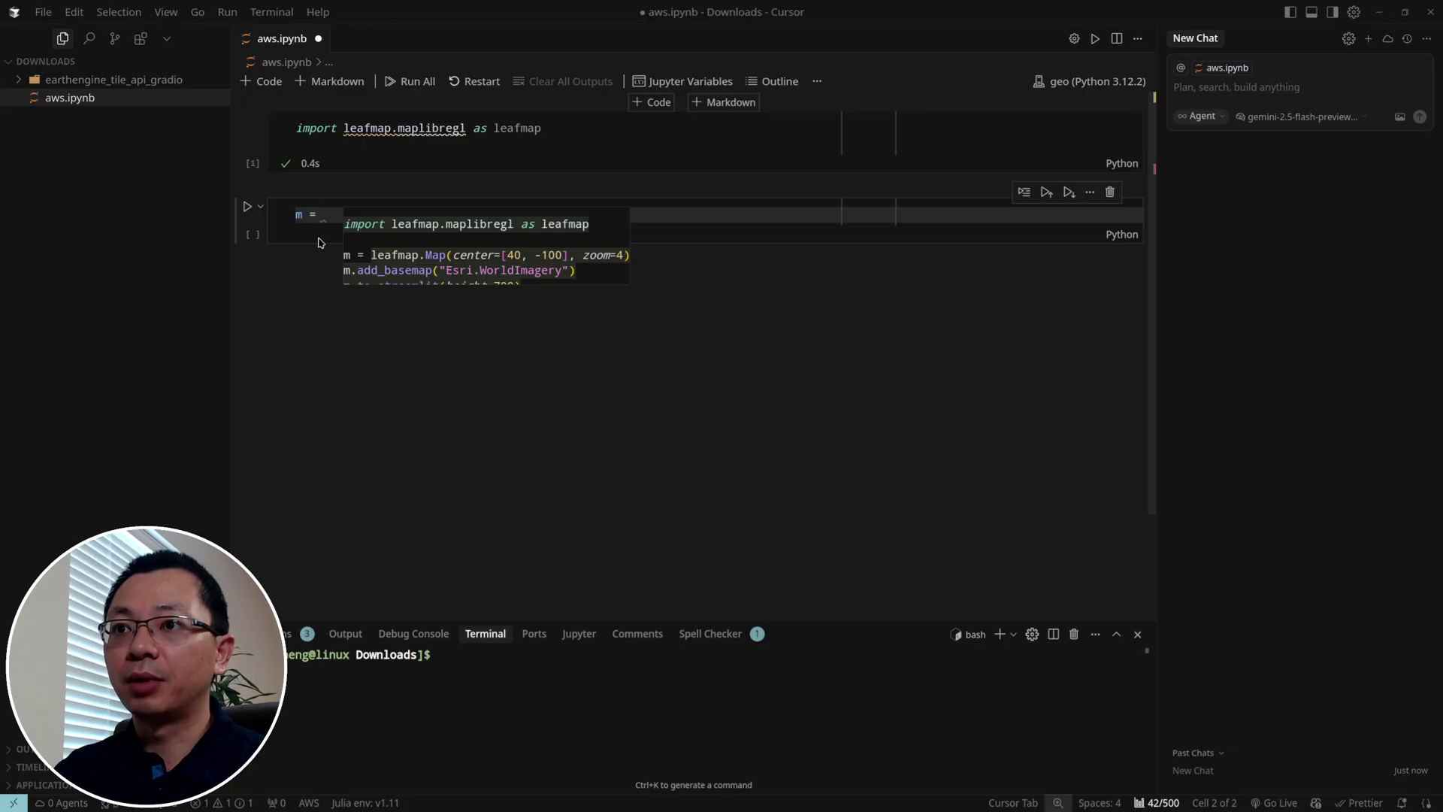
Accept the suggested map code in the second cell, then delete its to_streamlit line and the duplicate import line.
key("Tab")
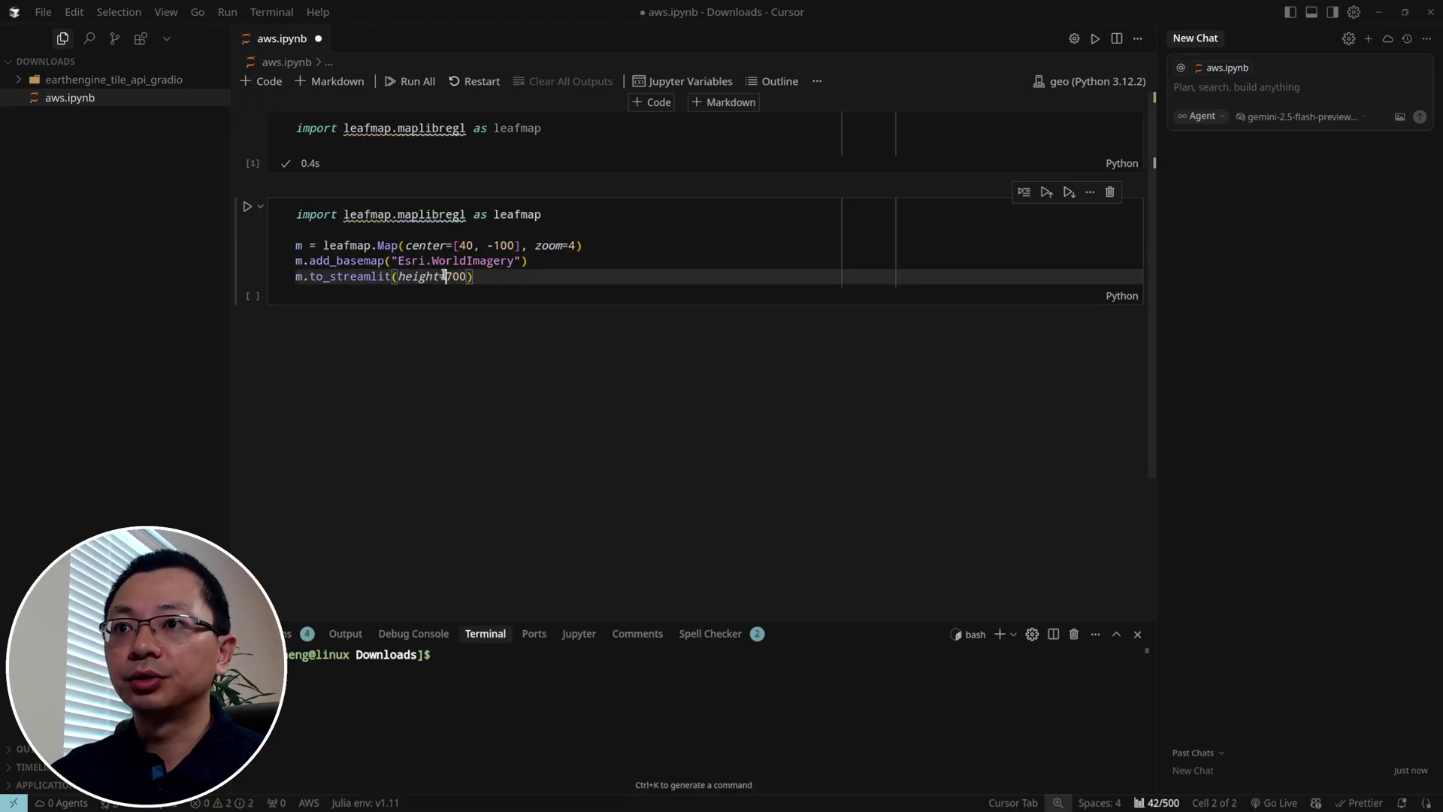
triple_click(444, 276)
key("BackSpace")
triple_click(393, 216)
key("BackSpace")
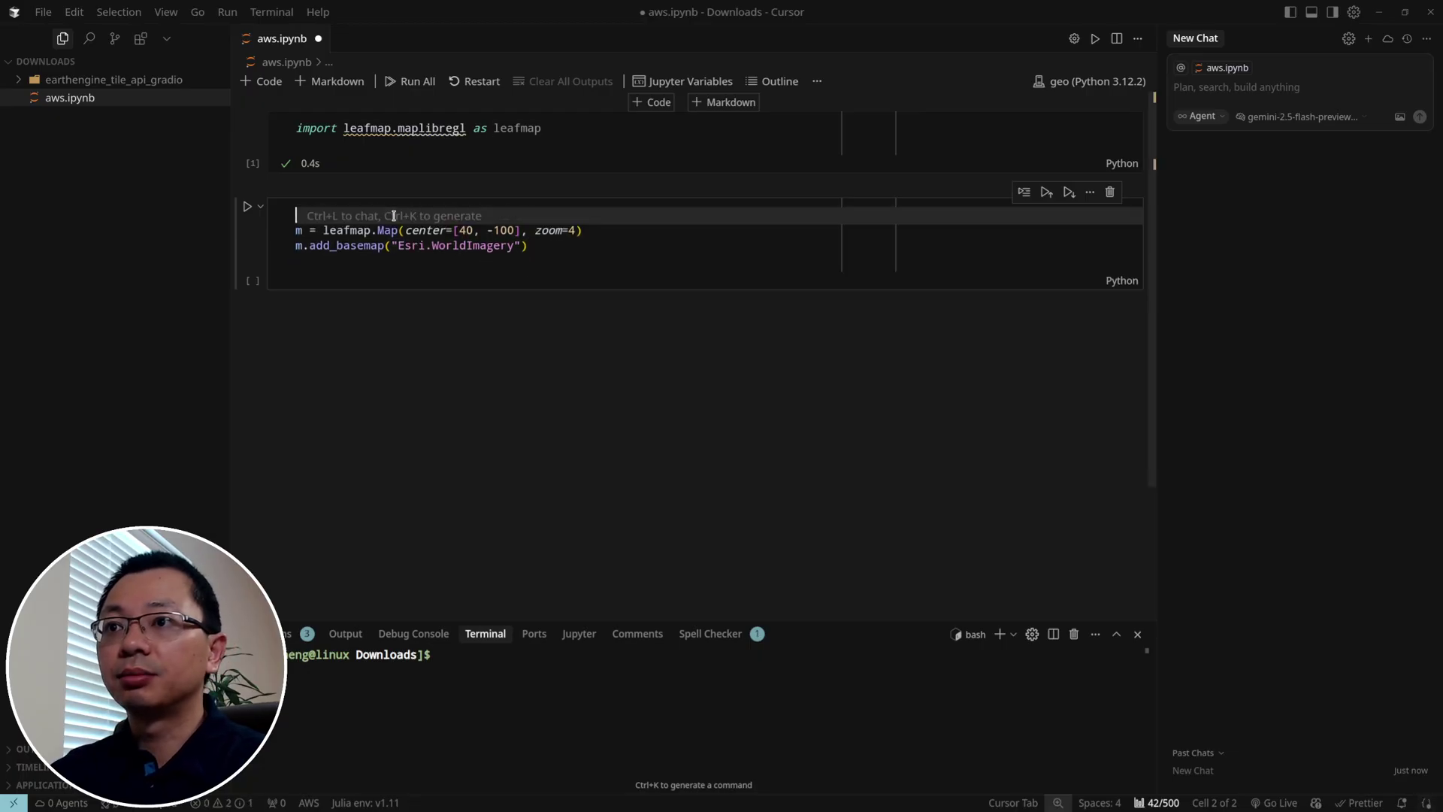
left_click(486, 265)
Set the center argument of leafmap.Map to [-100, 40].
left_click(458, 230)
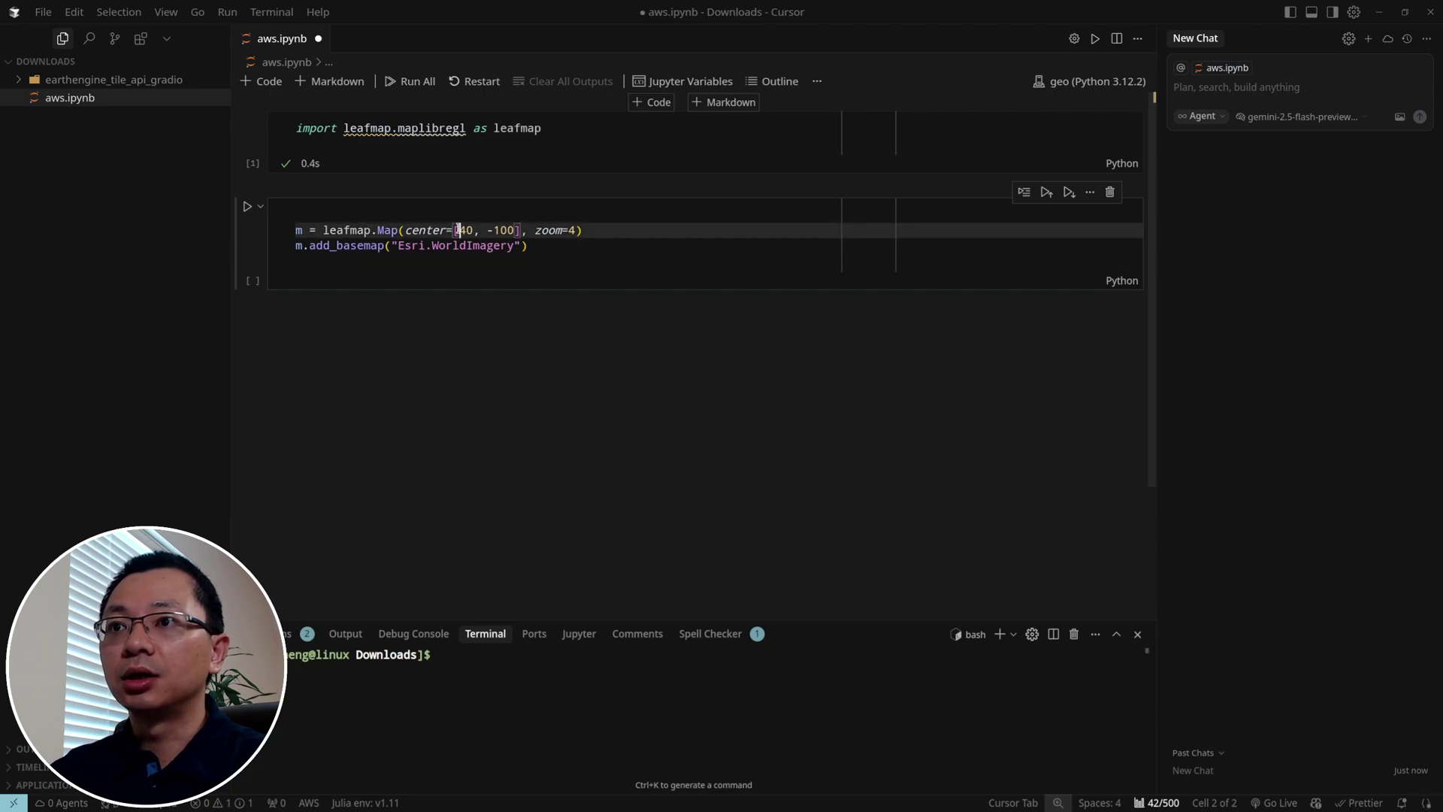
left_click_drag(406, 245, 464, 230)
left_click(516, 230)
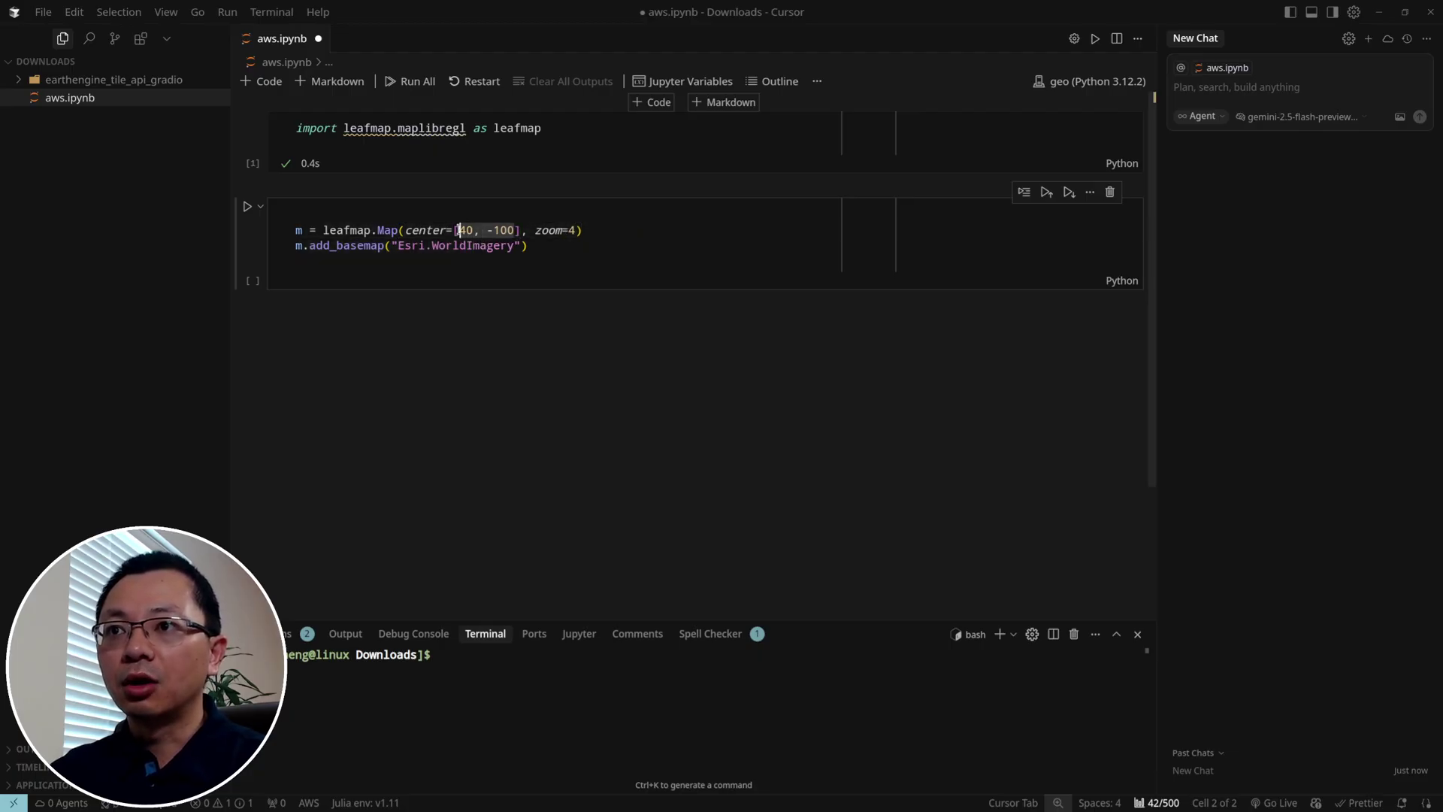
type("-100")
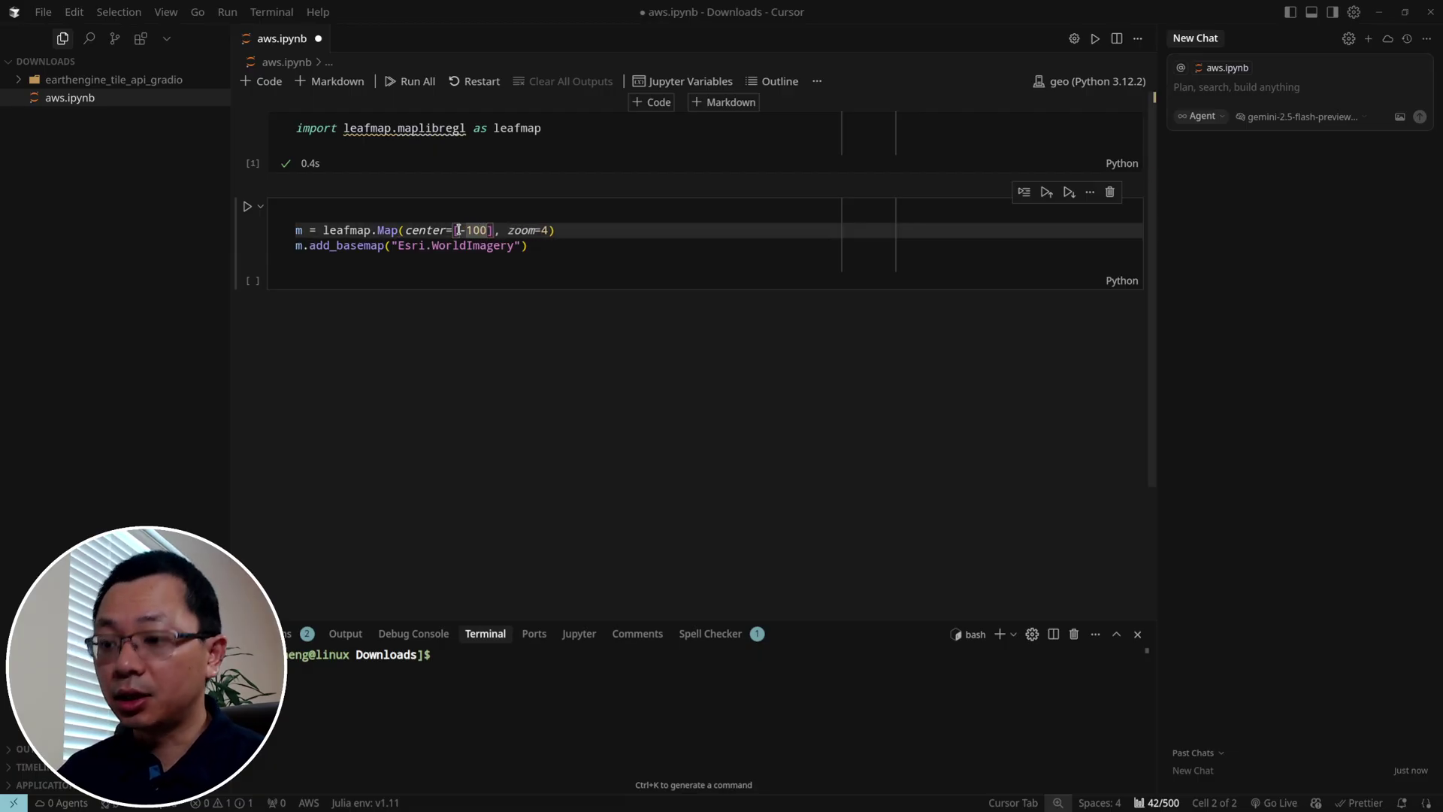
type(", 40")
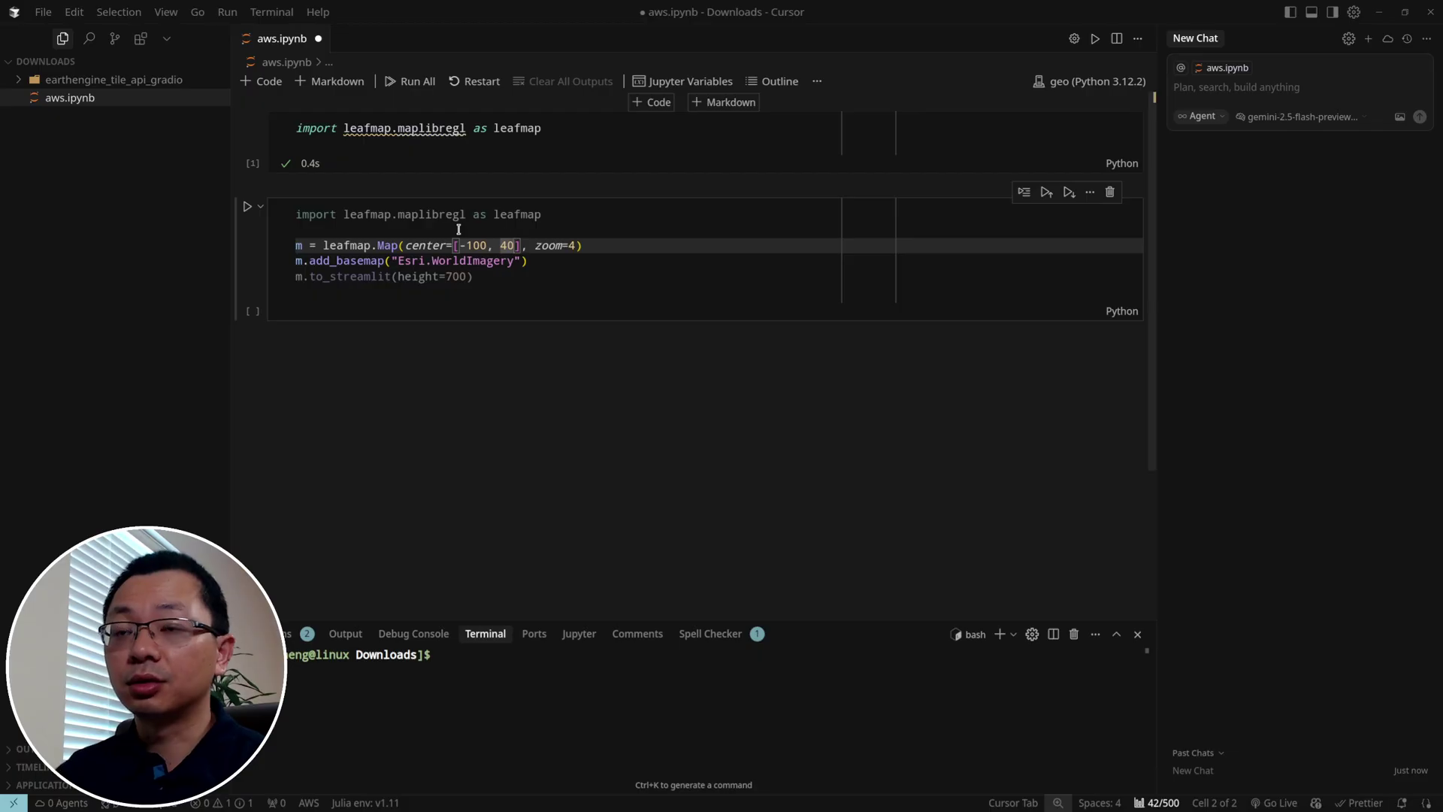
Add a final line containing m below the Esri.WorldImagery basemap call to display the map.
left_click(367, 286)
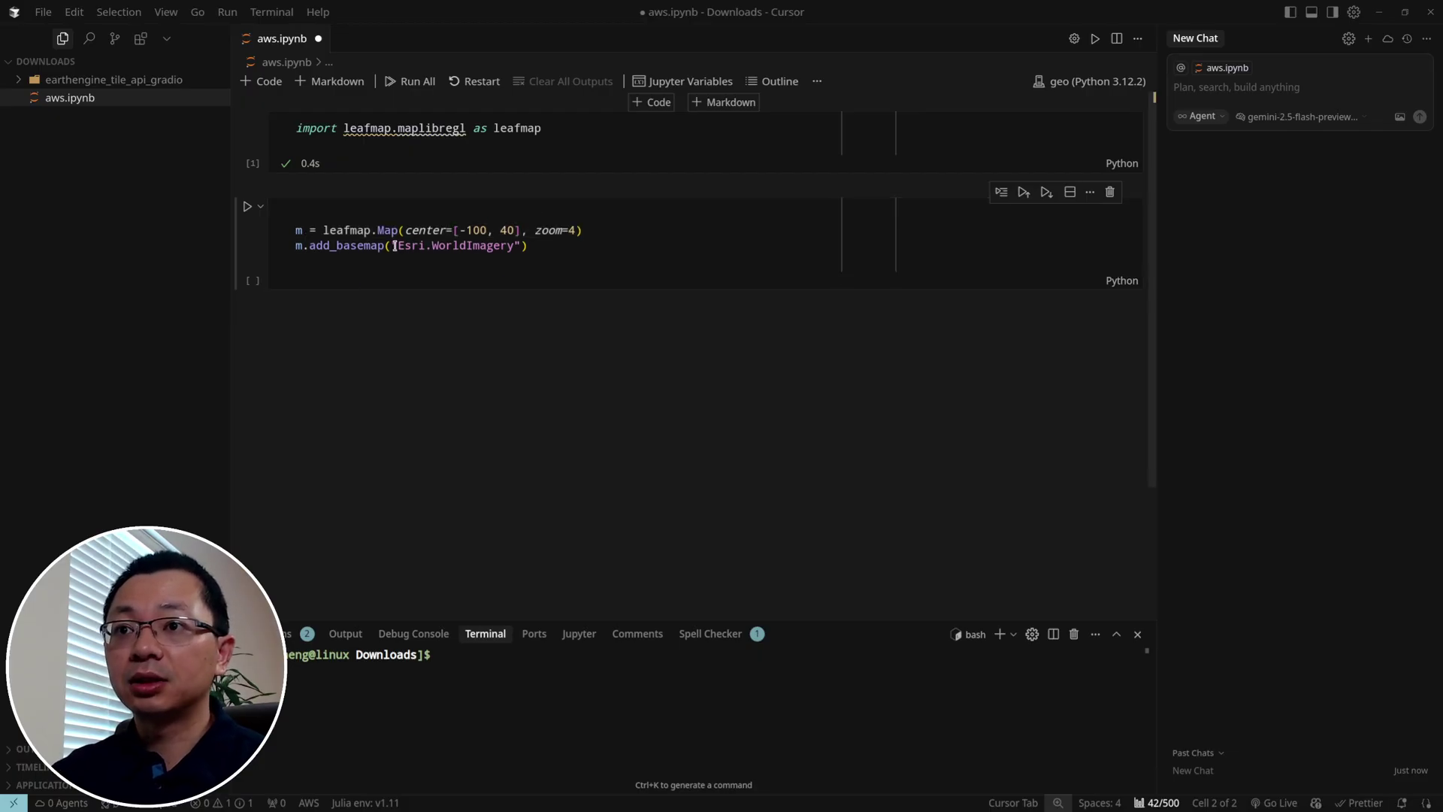
left_click_drag(394, 246, 494, 246)
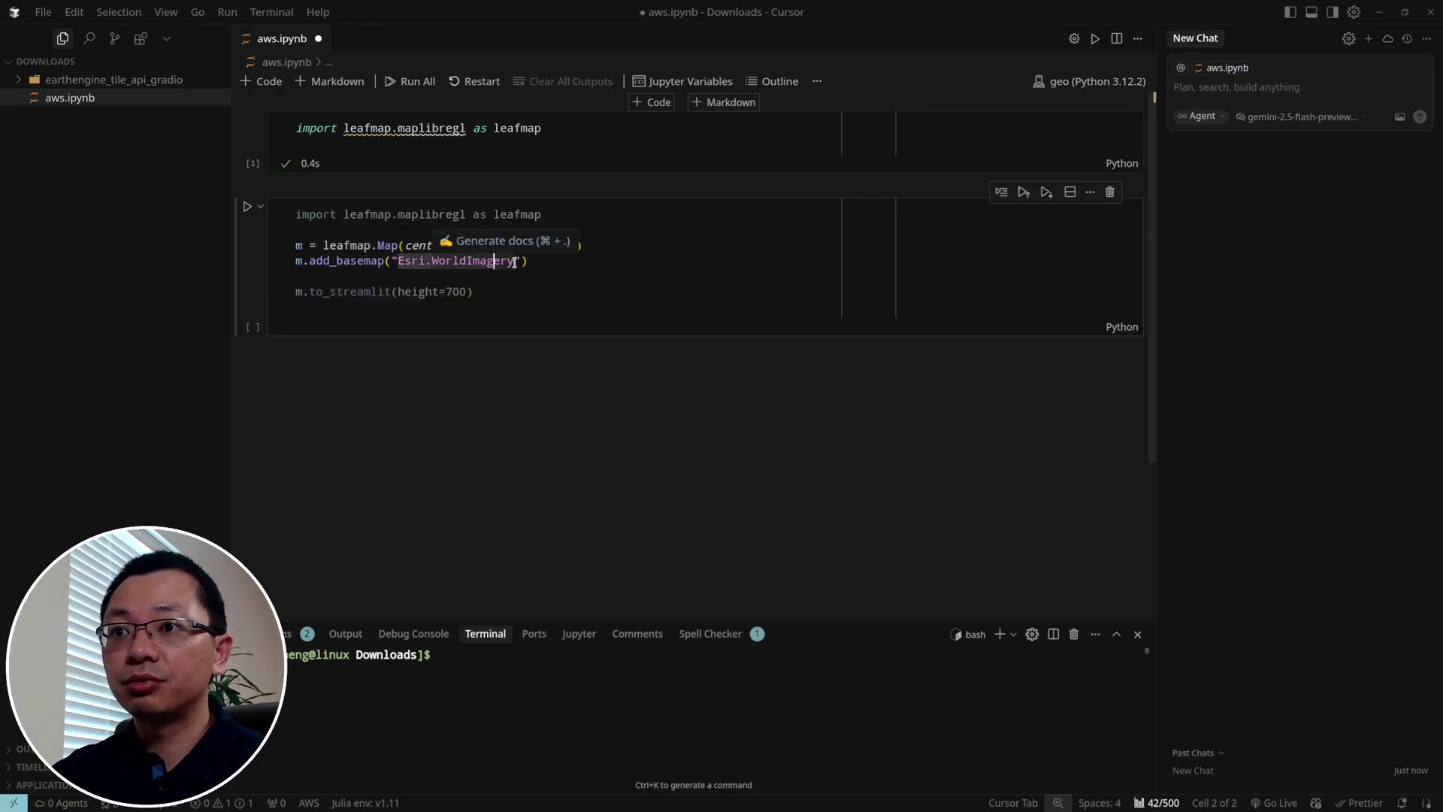
key("Escape")
left_click(578, 255)
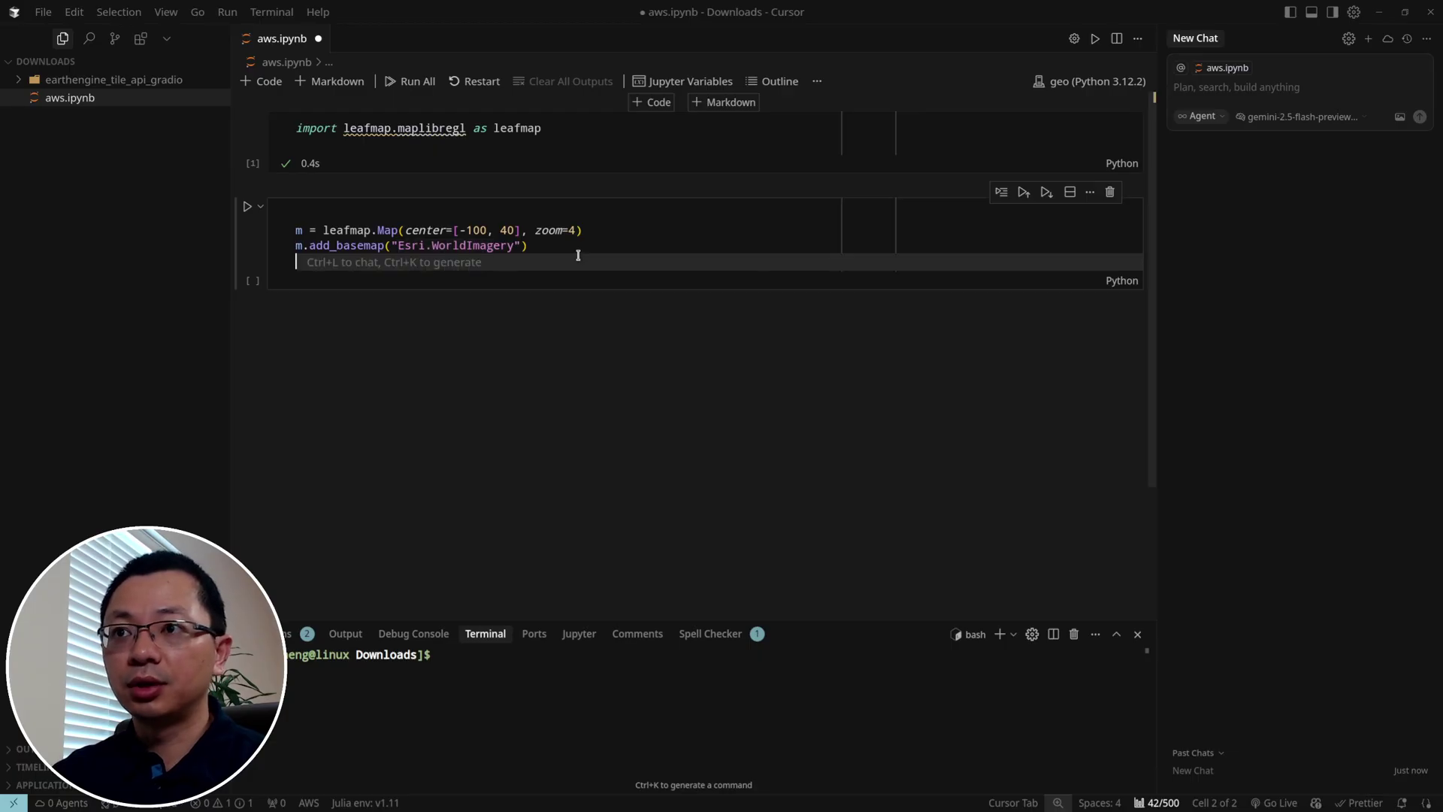
type("m")
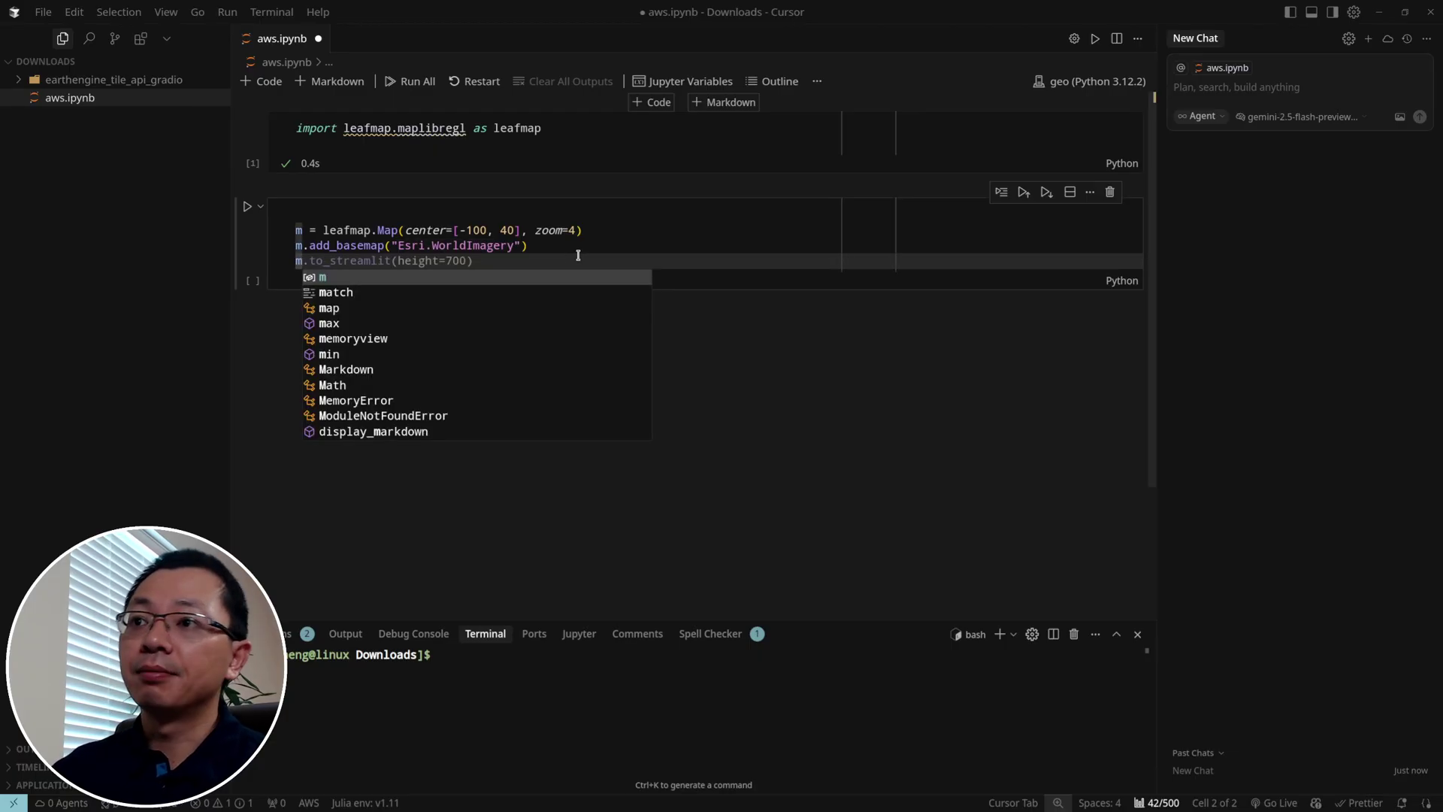
Add the argument projection="globe" to the leafmap.Map call and run the cell.
left_click(576, 230)
type(", p")
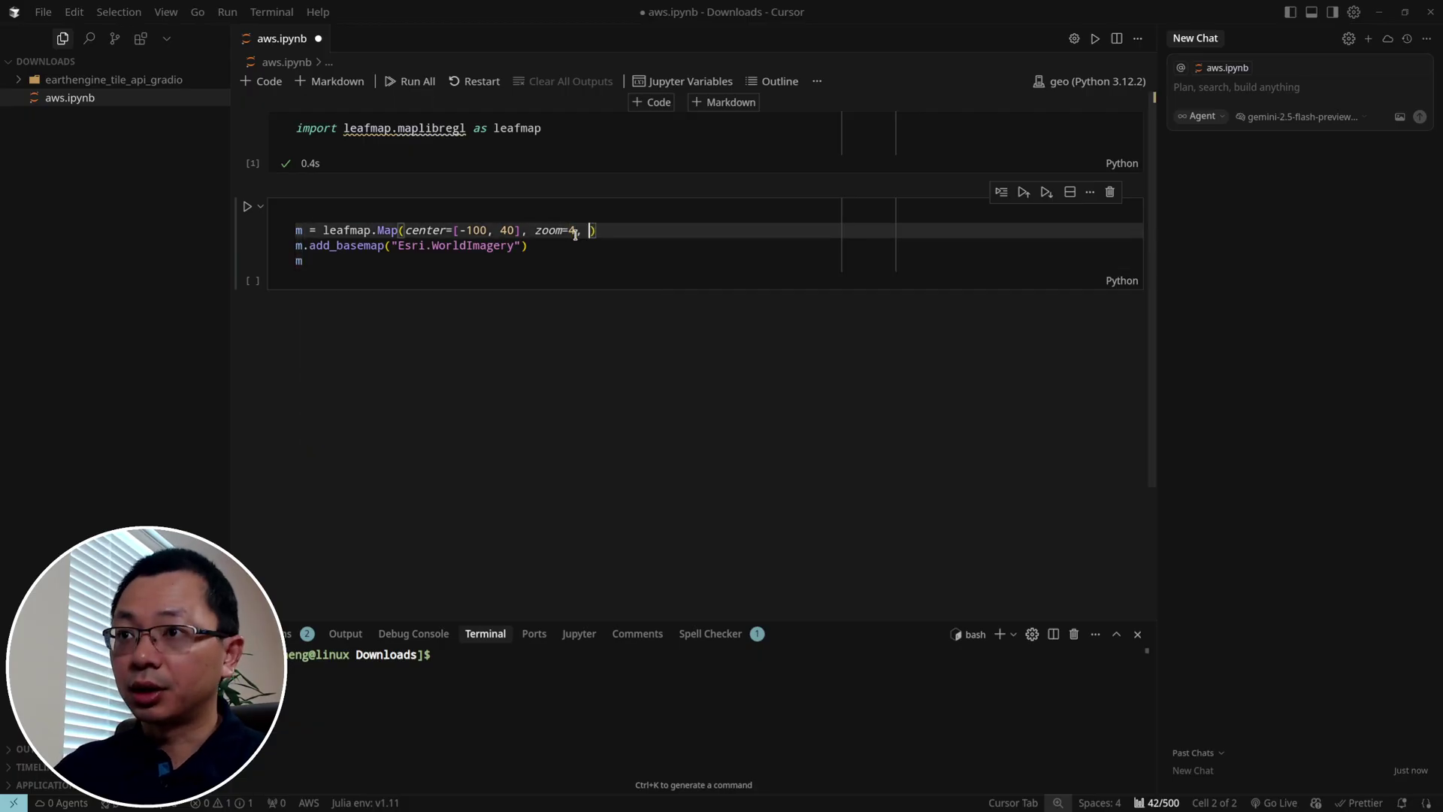
type("rojection")
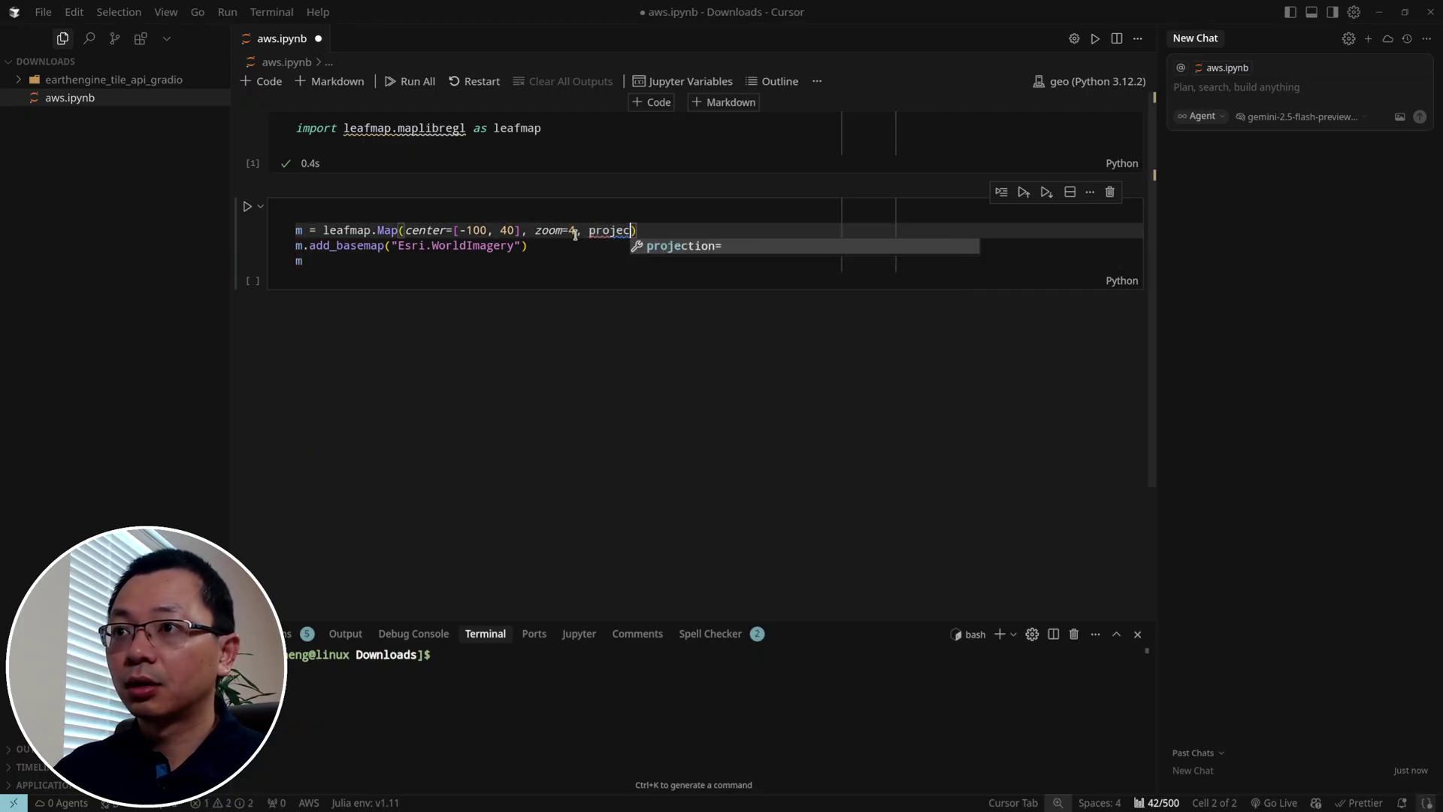
type("=\"")
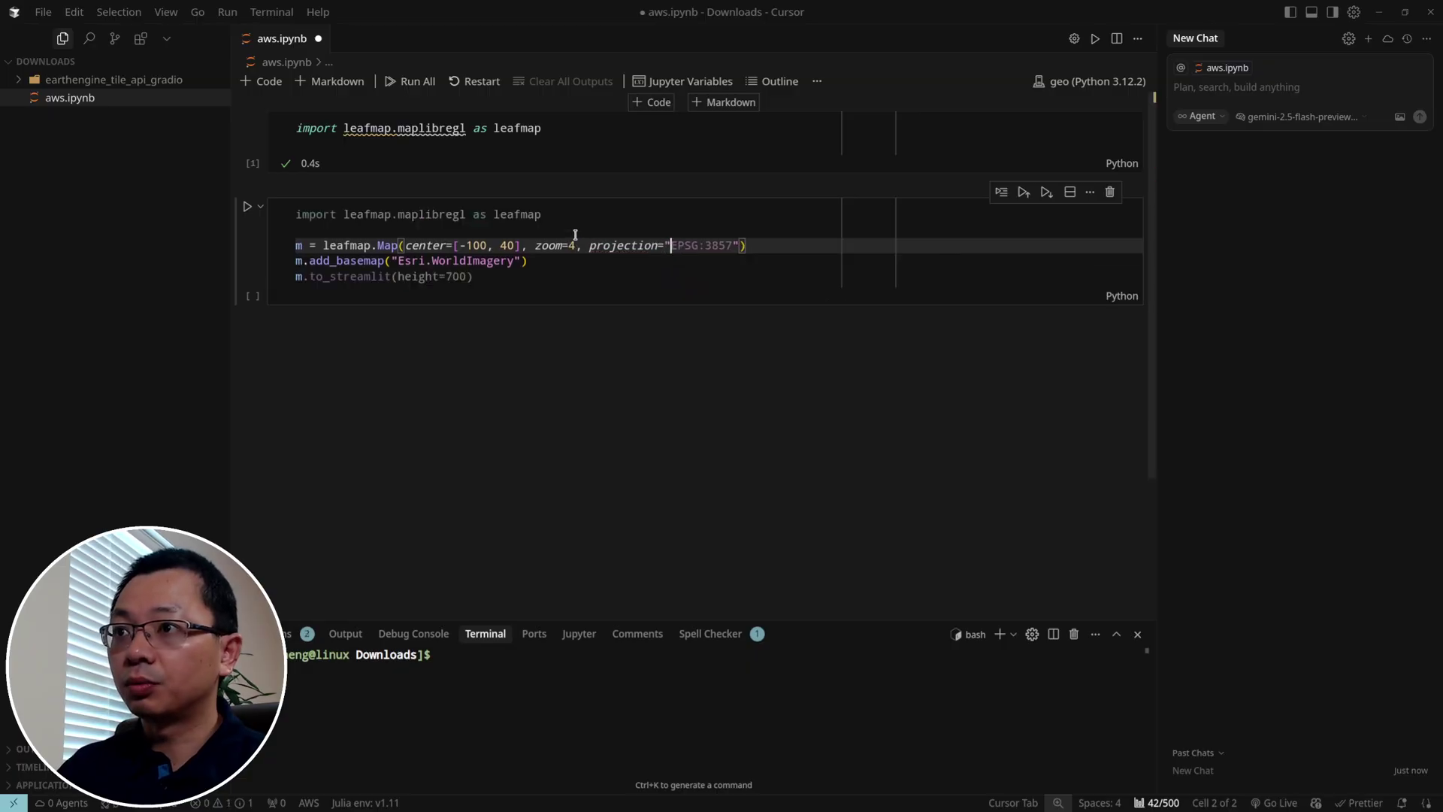
type("globe")
key("shift+Return")
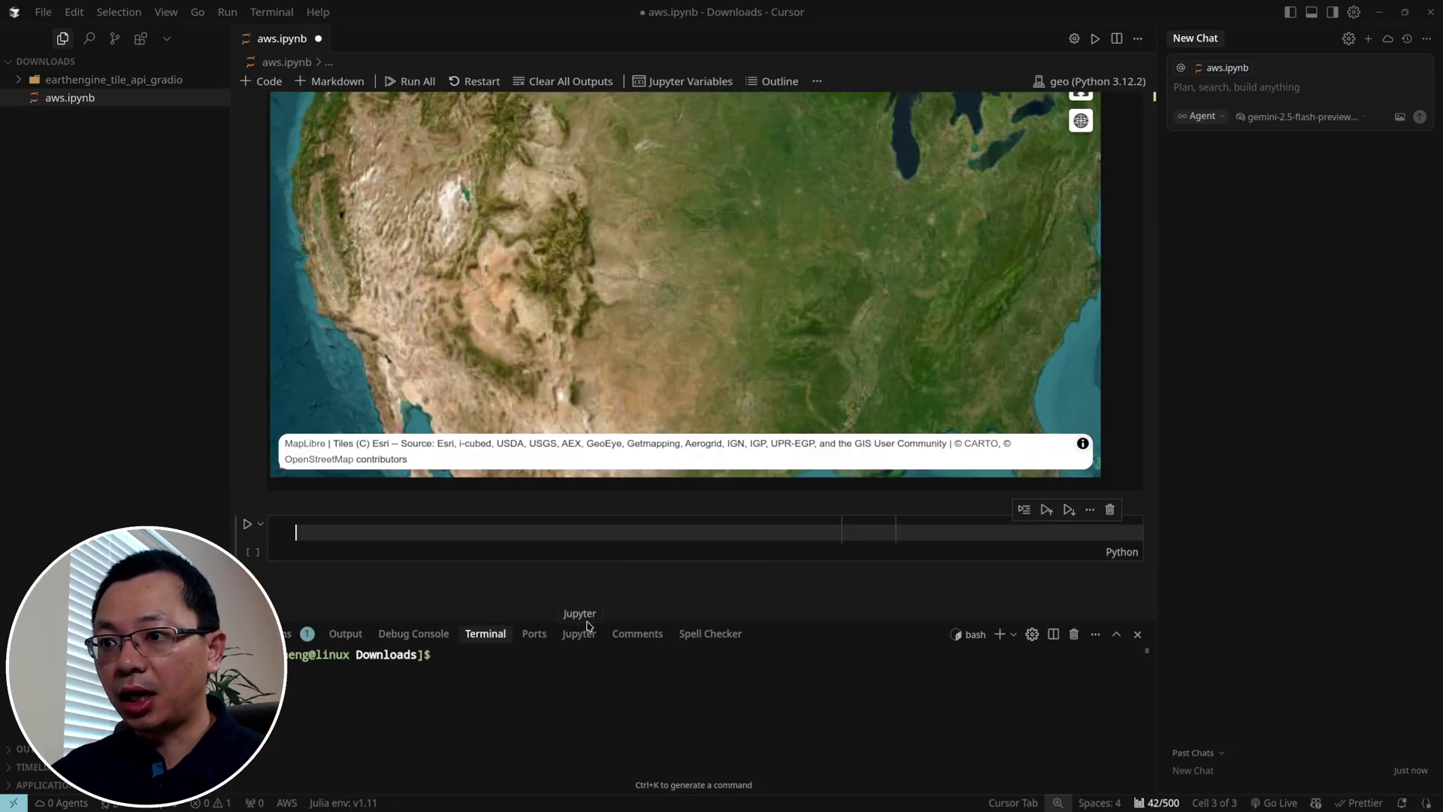
Shrink the terminal area and zoom the map out until the whole globe can be viewed below its code cell.
left_click_drag(589, 619, 589, 720)
scroll(484, 327, "down", 2)
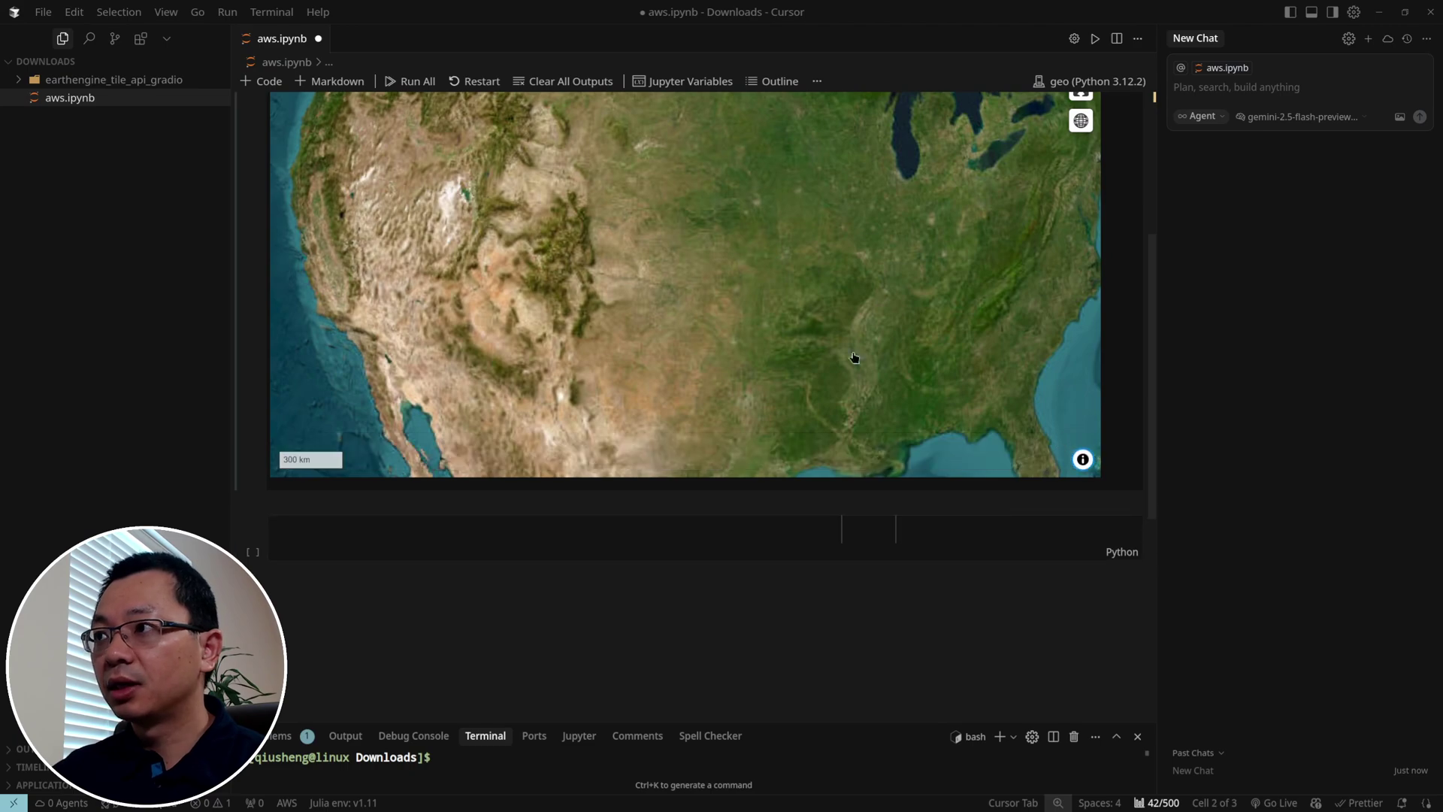
scroll(256, 350, "up", 3)
scroll(661, 451, "down", 2)
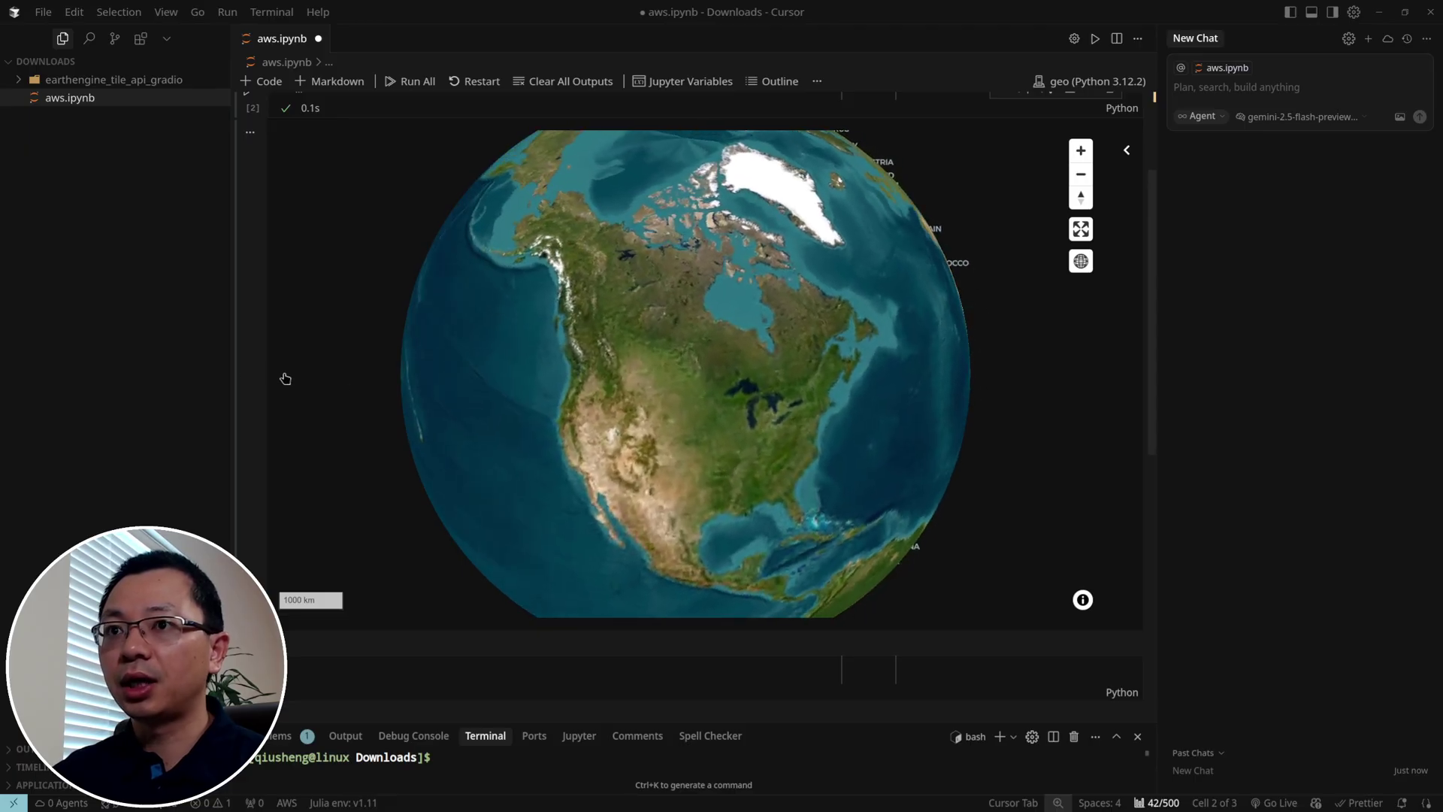
scroll(251, 380, "up", 1)
scroll(251, 379, "up", 3)
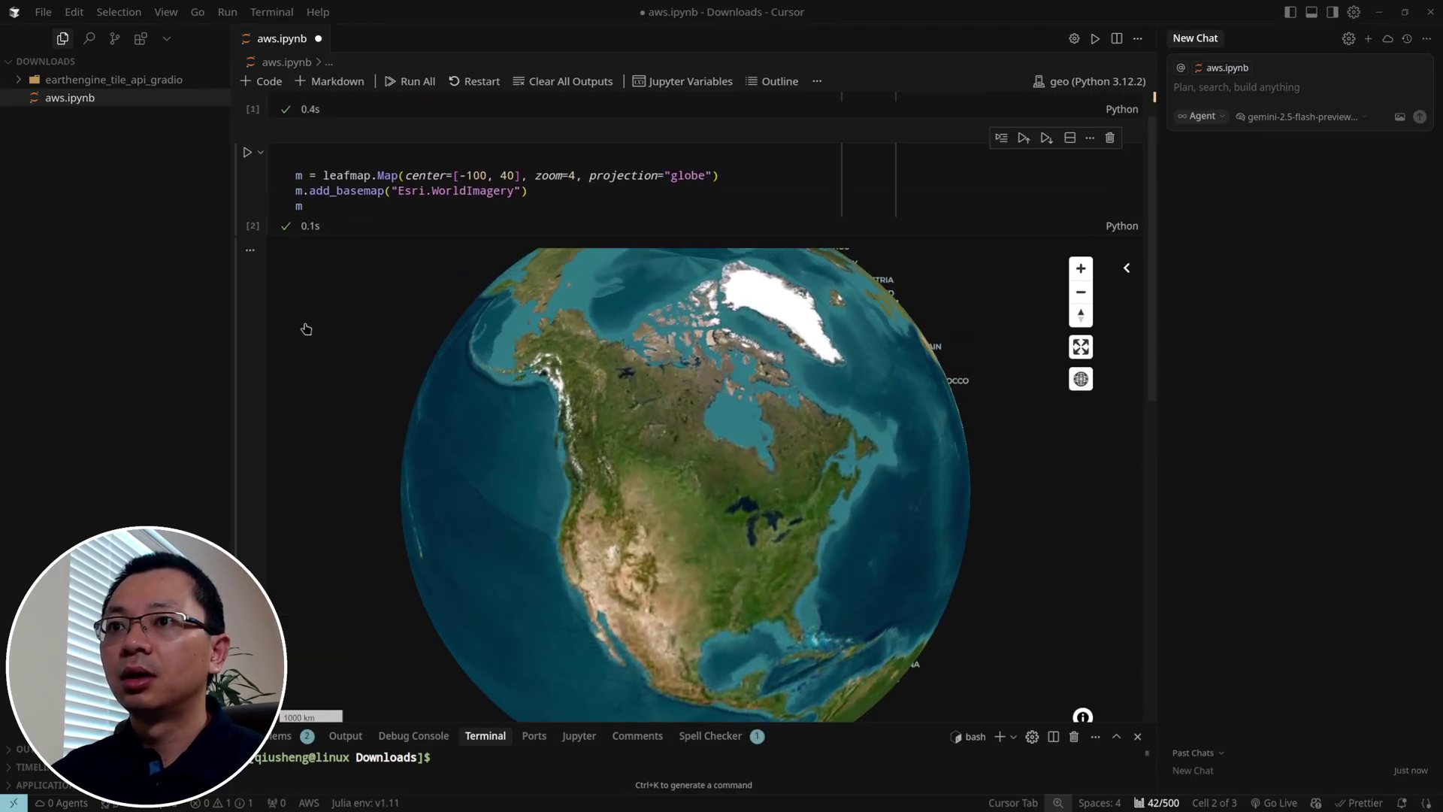
Add the line m.add_stac_gui() below the Esri.WorldImagery basemap call in the map cell.
left_click(548, 190)
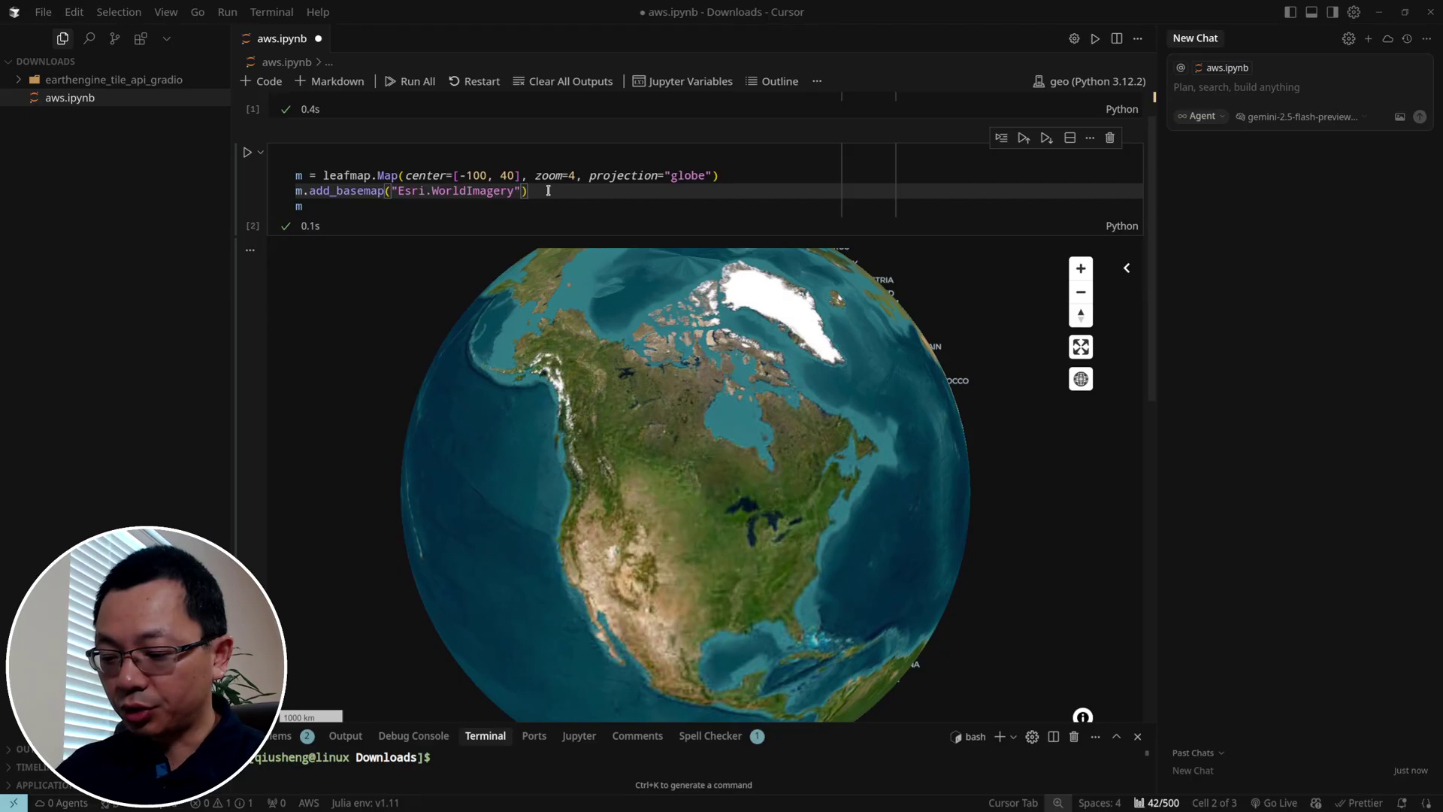
key("Return")
type("m.add")
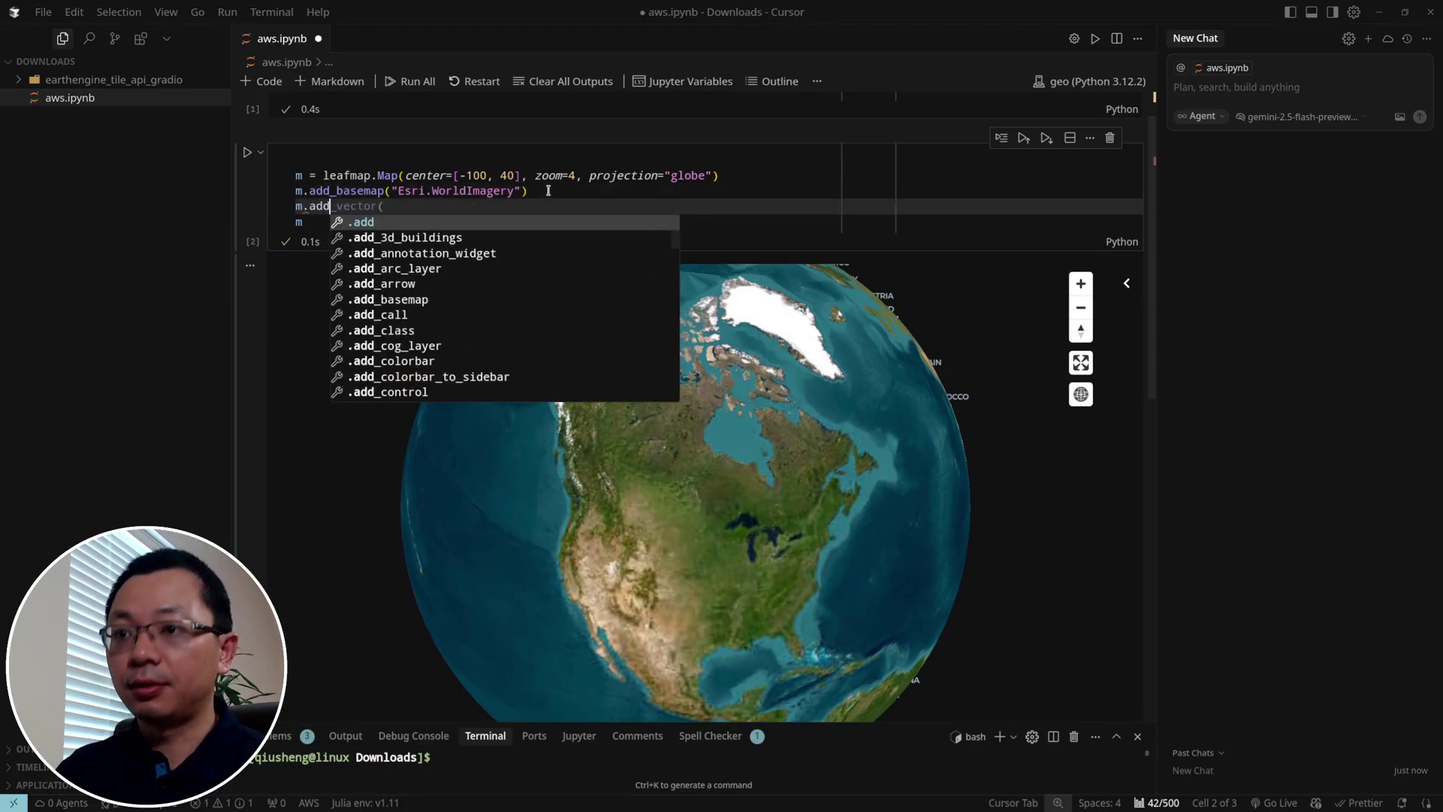
type("_stac_gui")
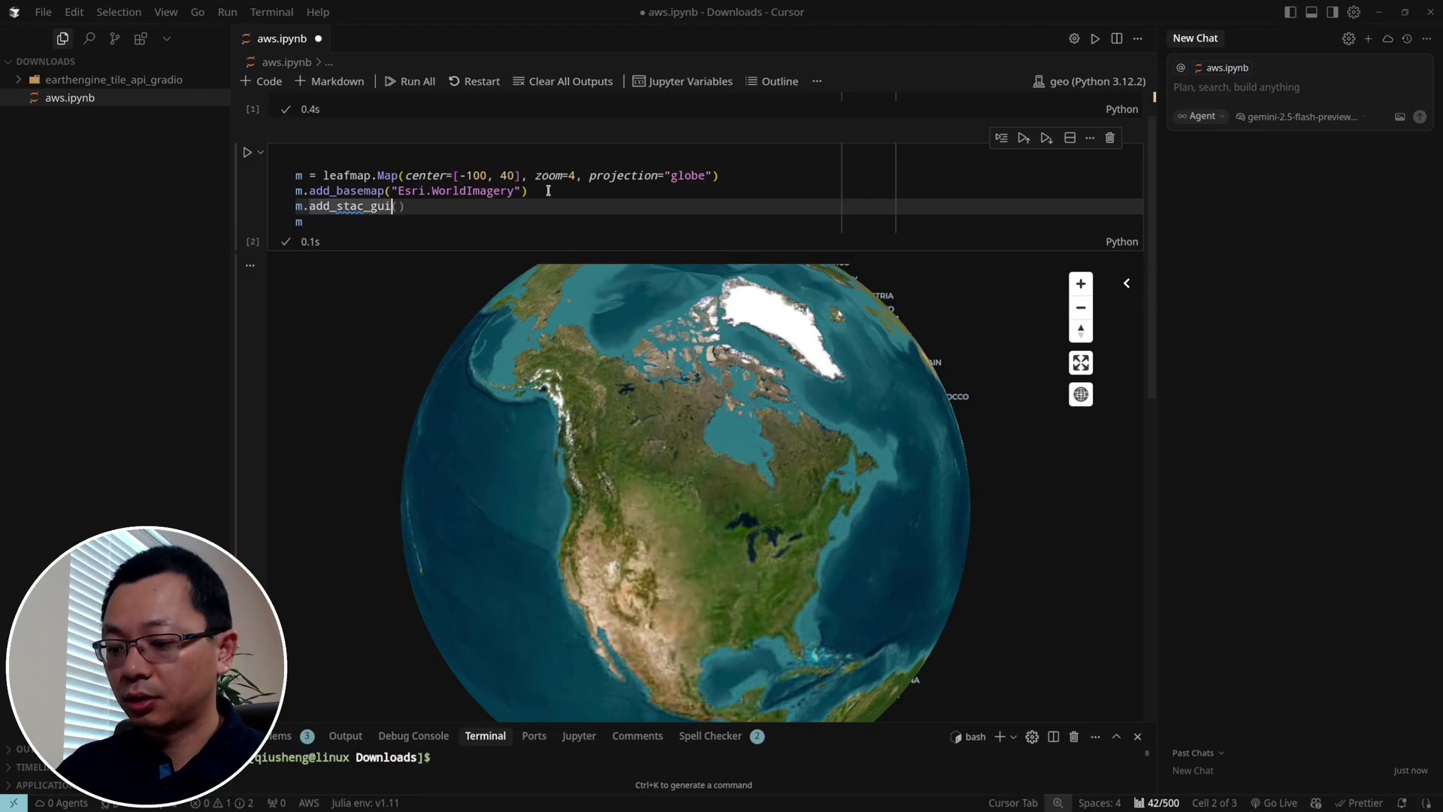
key("Tab")
Add the line m.add_draw_control() below the STAC GUI call and save the notebook.
key("Return")
type("m.")
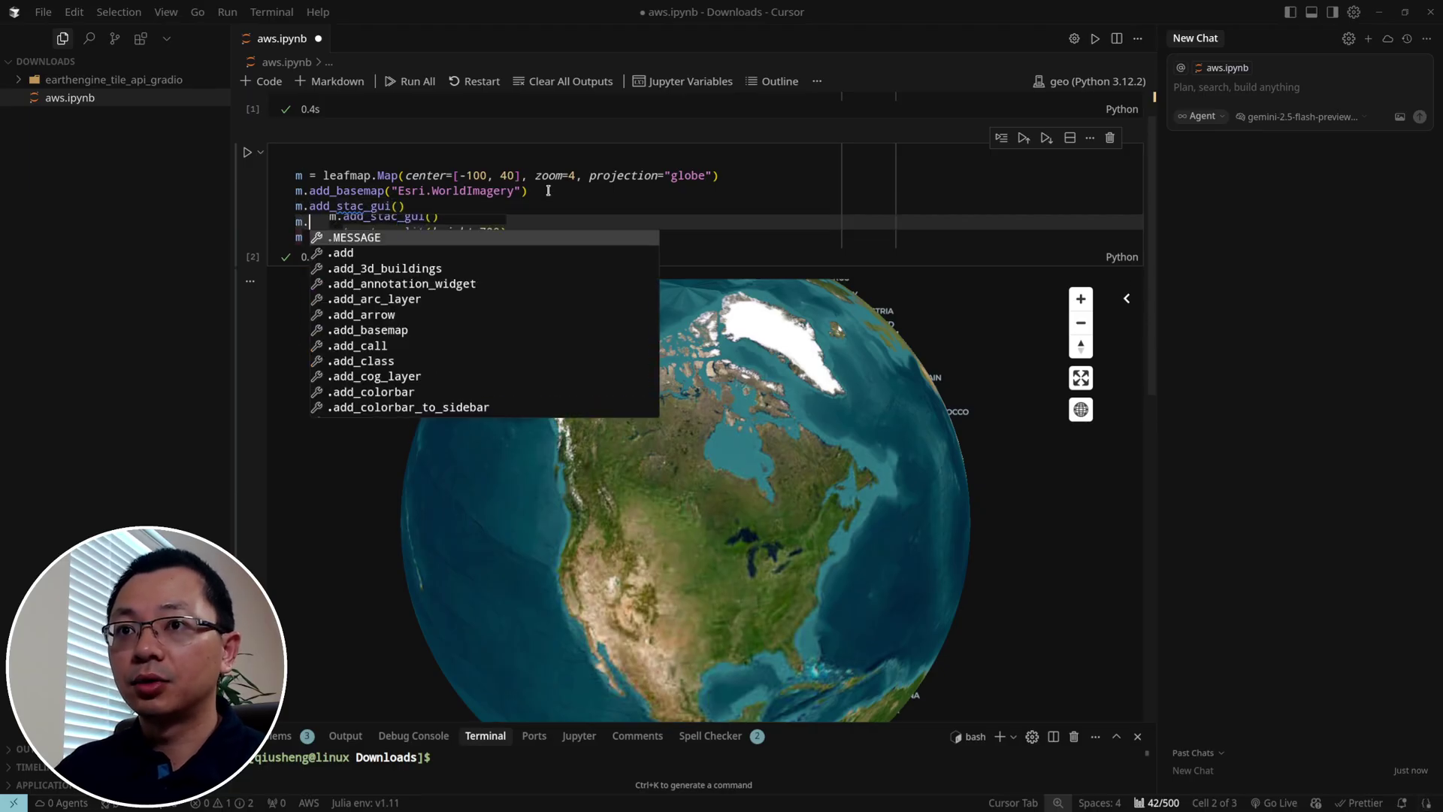
type("add_draw")
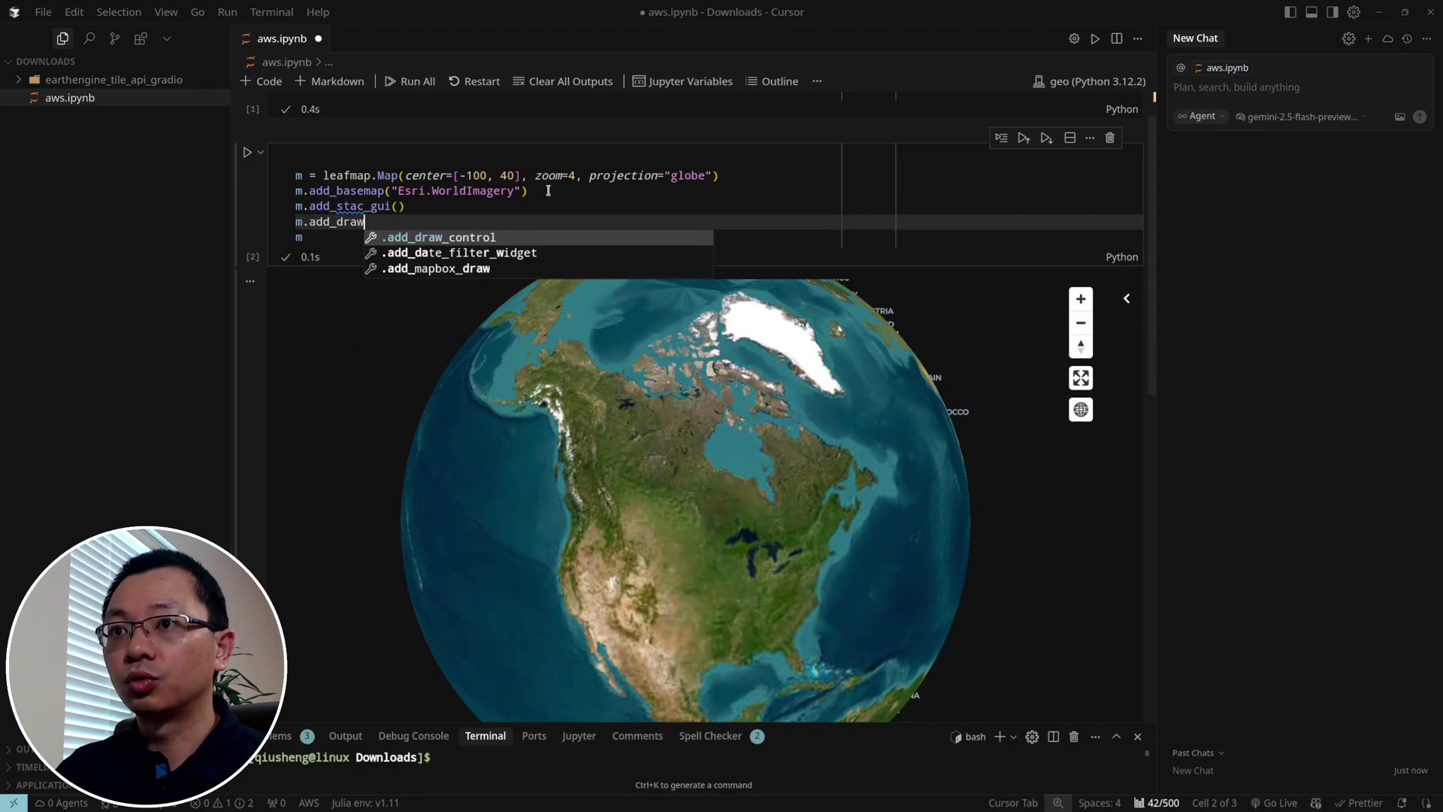
key("Tab")
key("Tab")
key("ctrl+s")
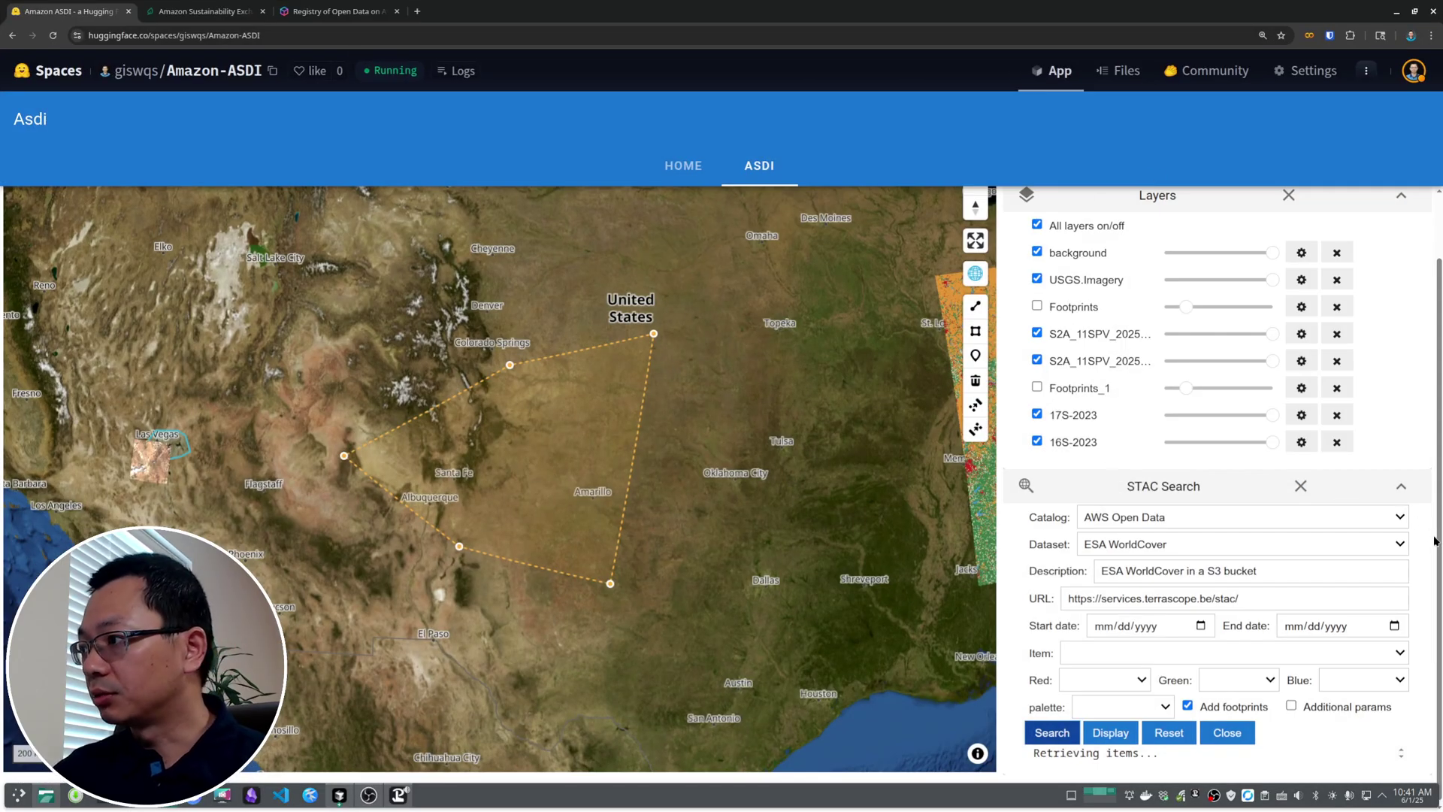
Switch to the Amazon-ASDI Space in the browser and examine the map code in its pages/01_ASDI.py source file.
scroll(1434, 540, "up", 2)
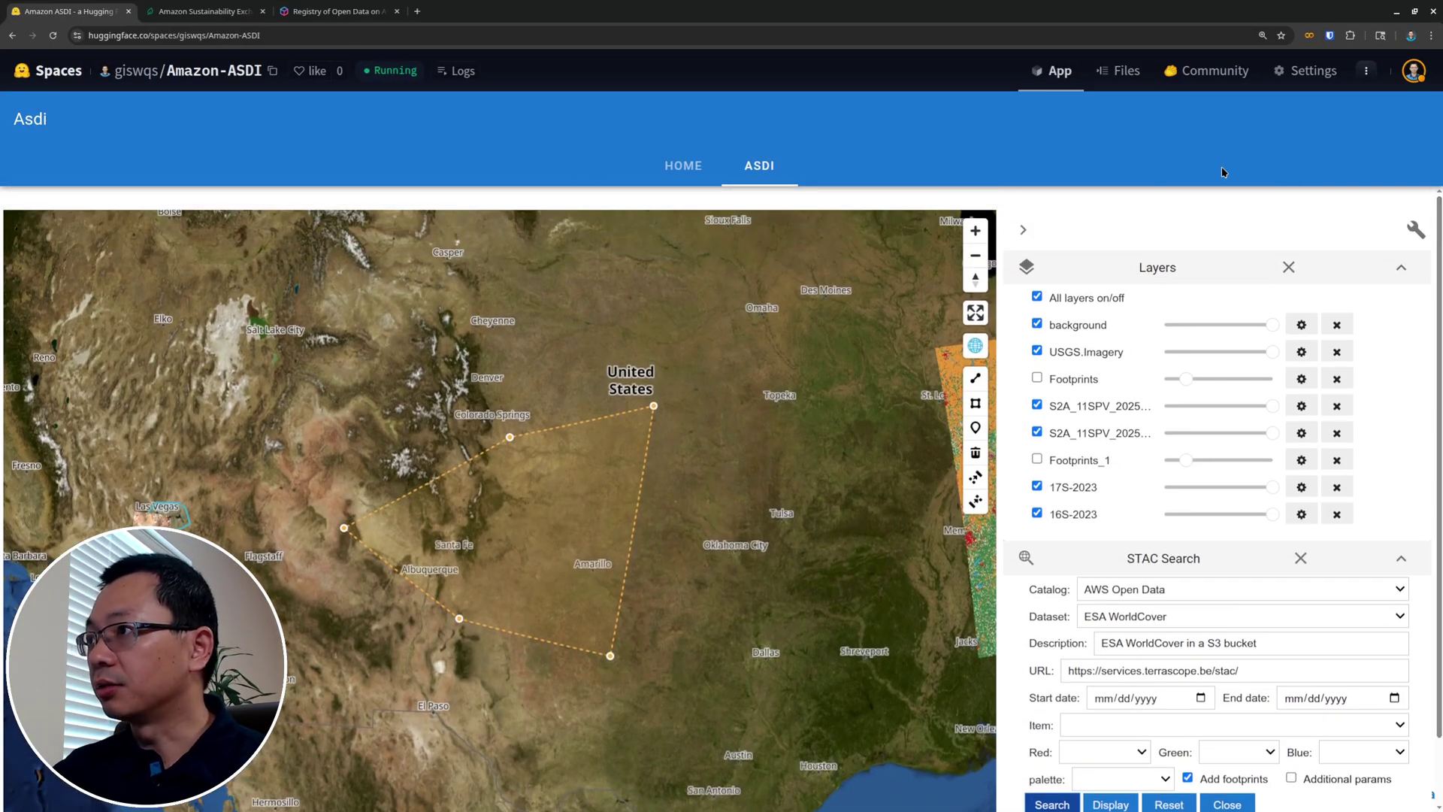
left_click(1118, 71)
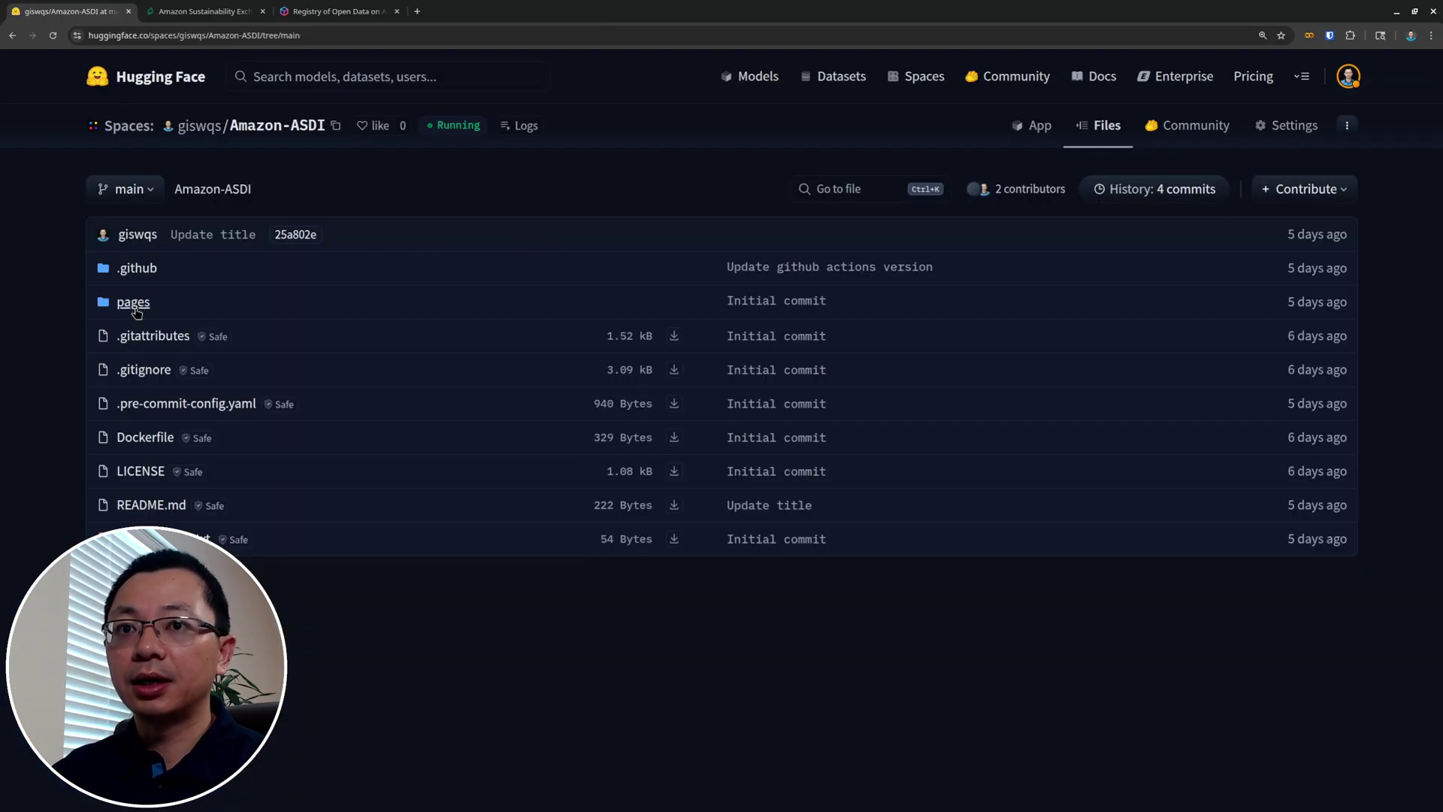
left_click(137, 306)
left_click(144, 308)
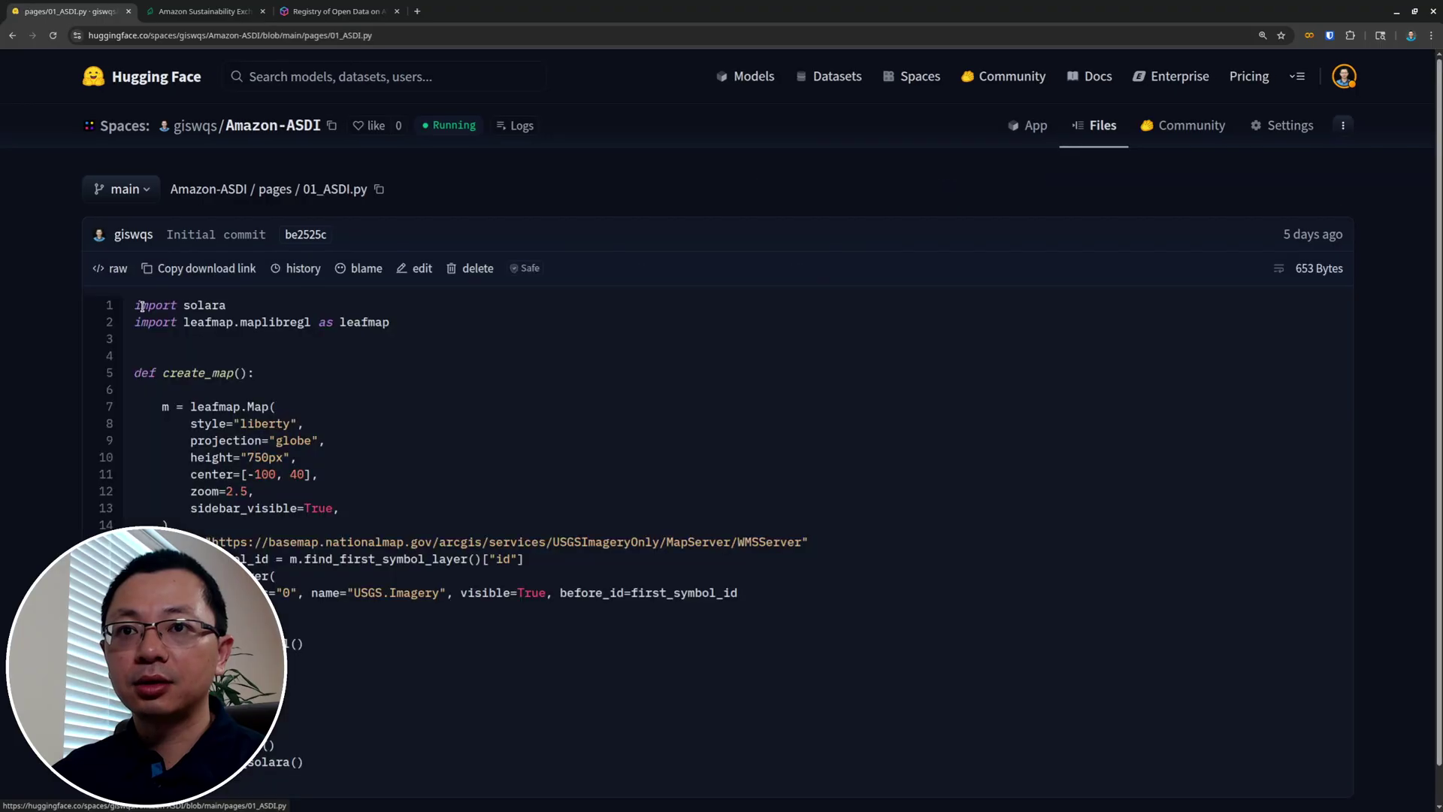
scroll(324, 430, "down", 1)
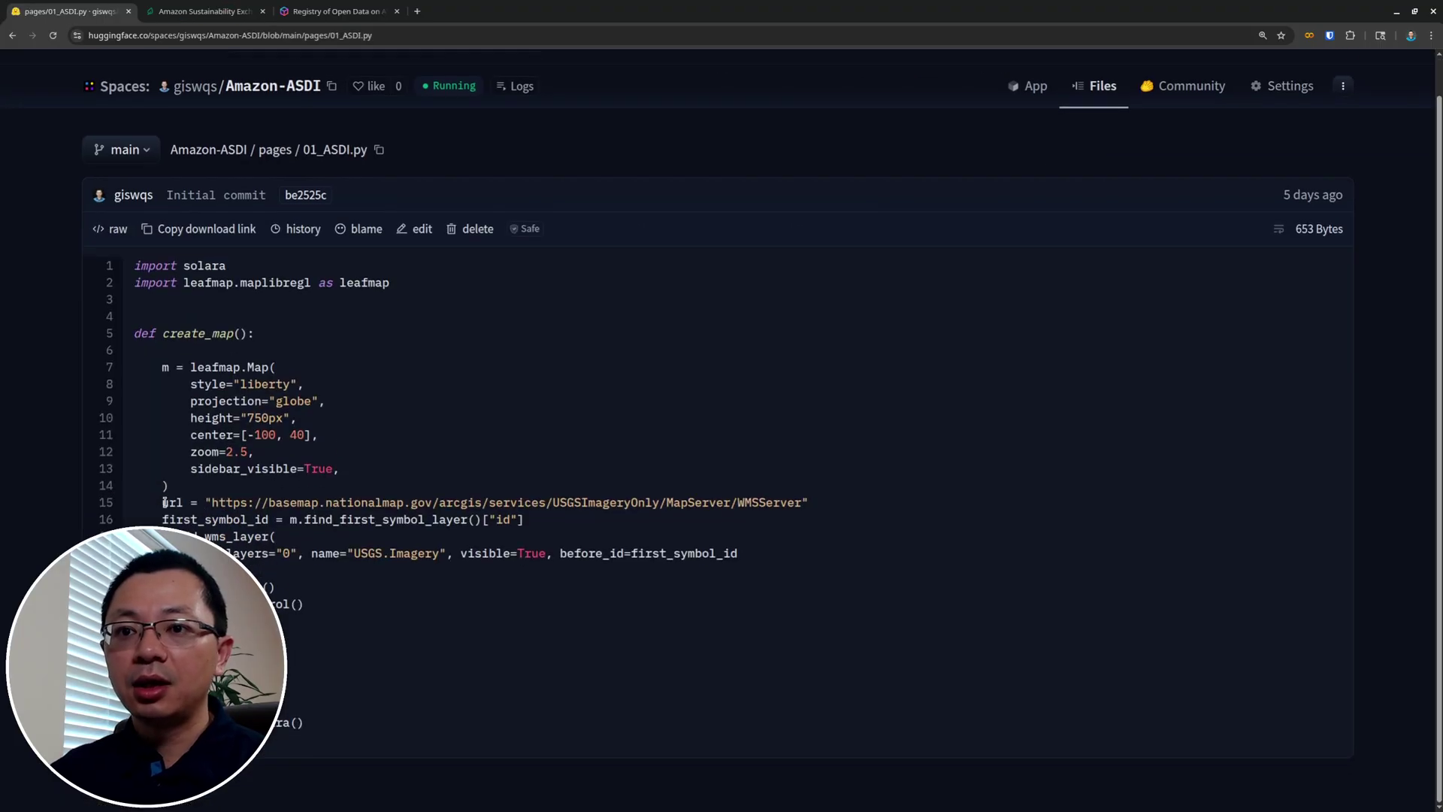
left_click_drag(304, 606, 162, 606)
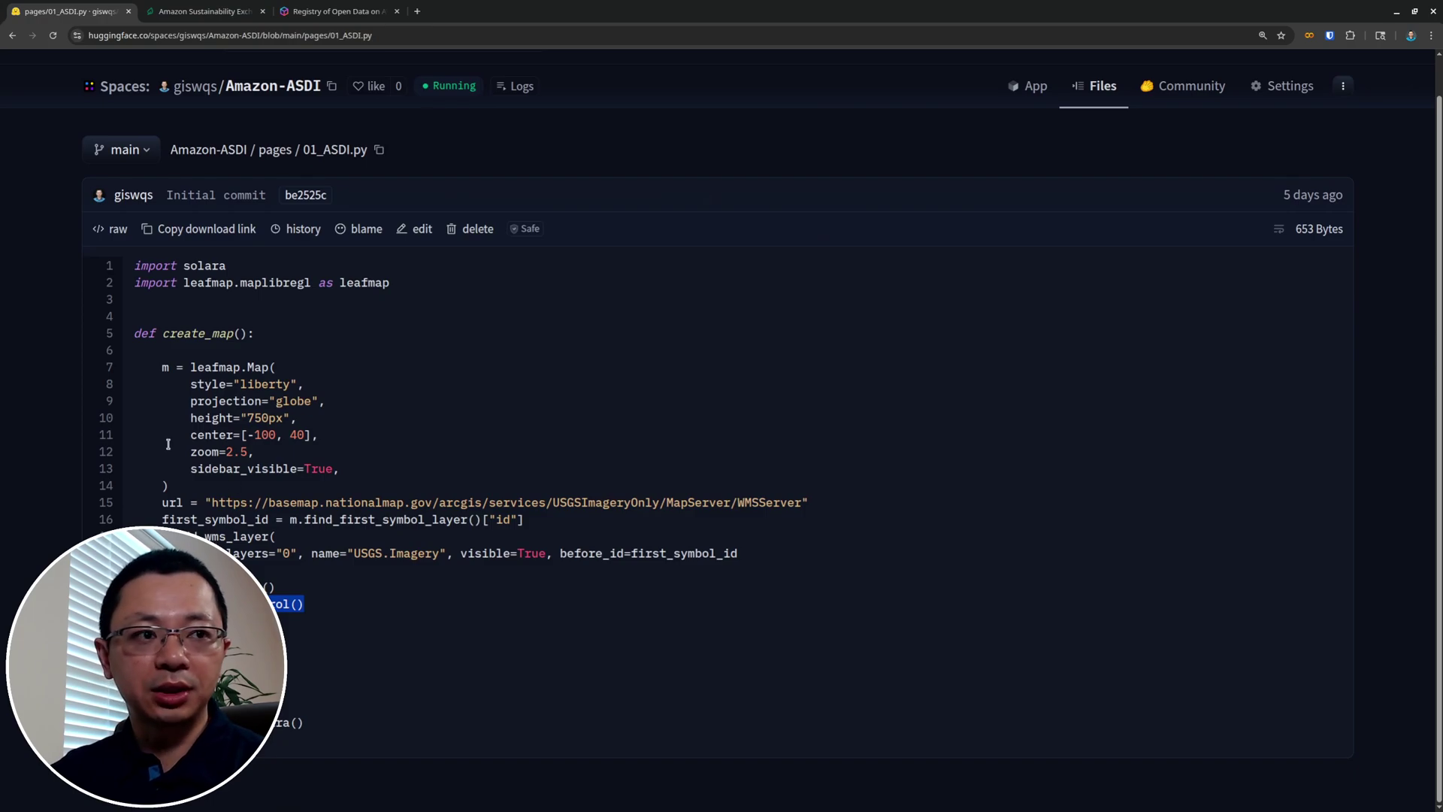
left_click(323, 602)
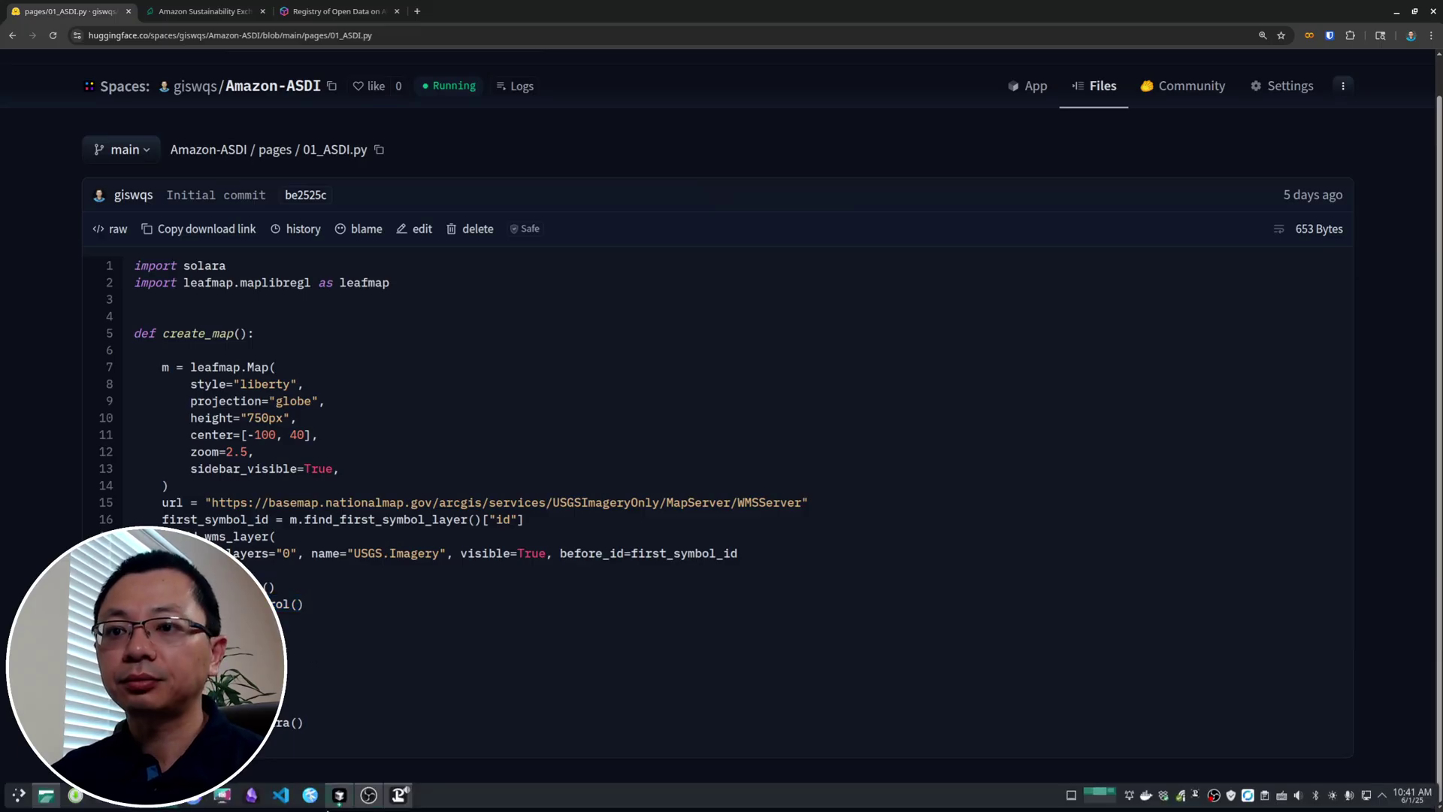
Switch back to the notebook in Cursor and run the map cell with the STAC GUI and draw control.
left_click(340, 795)
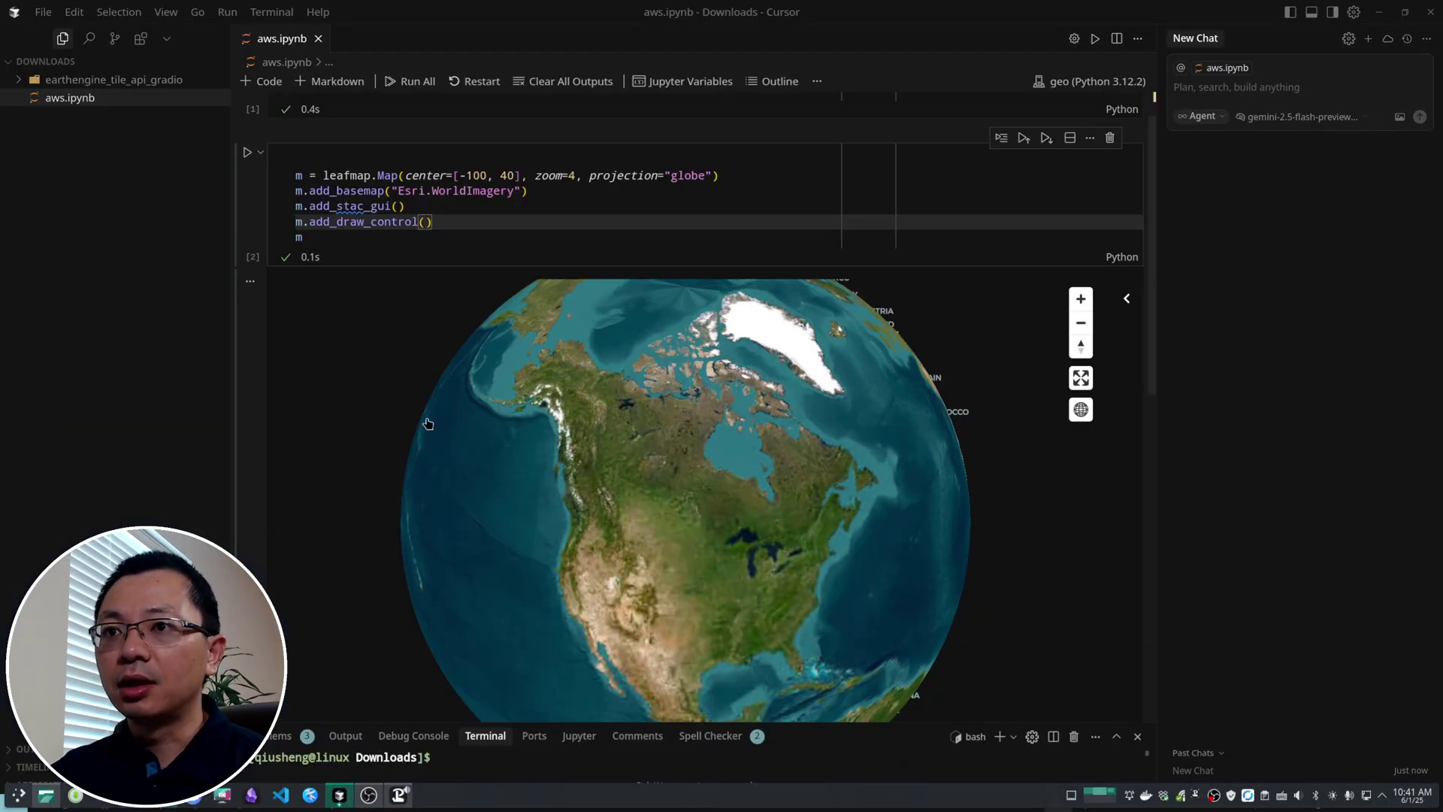
scroll(424, 413, "down", 3)
left_click(248, 152)
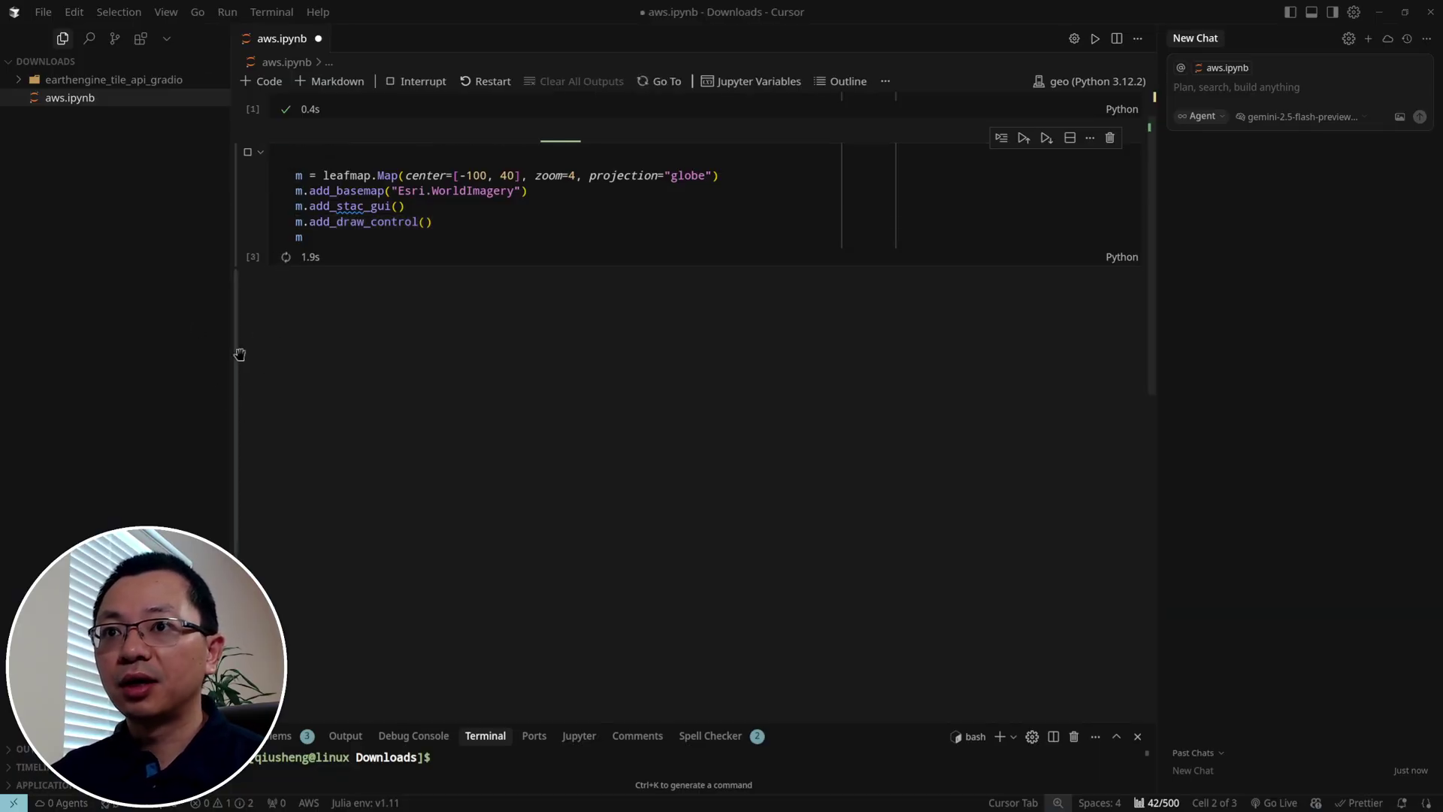
scroll(246, 358, "down", 1)
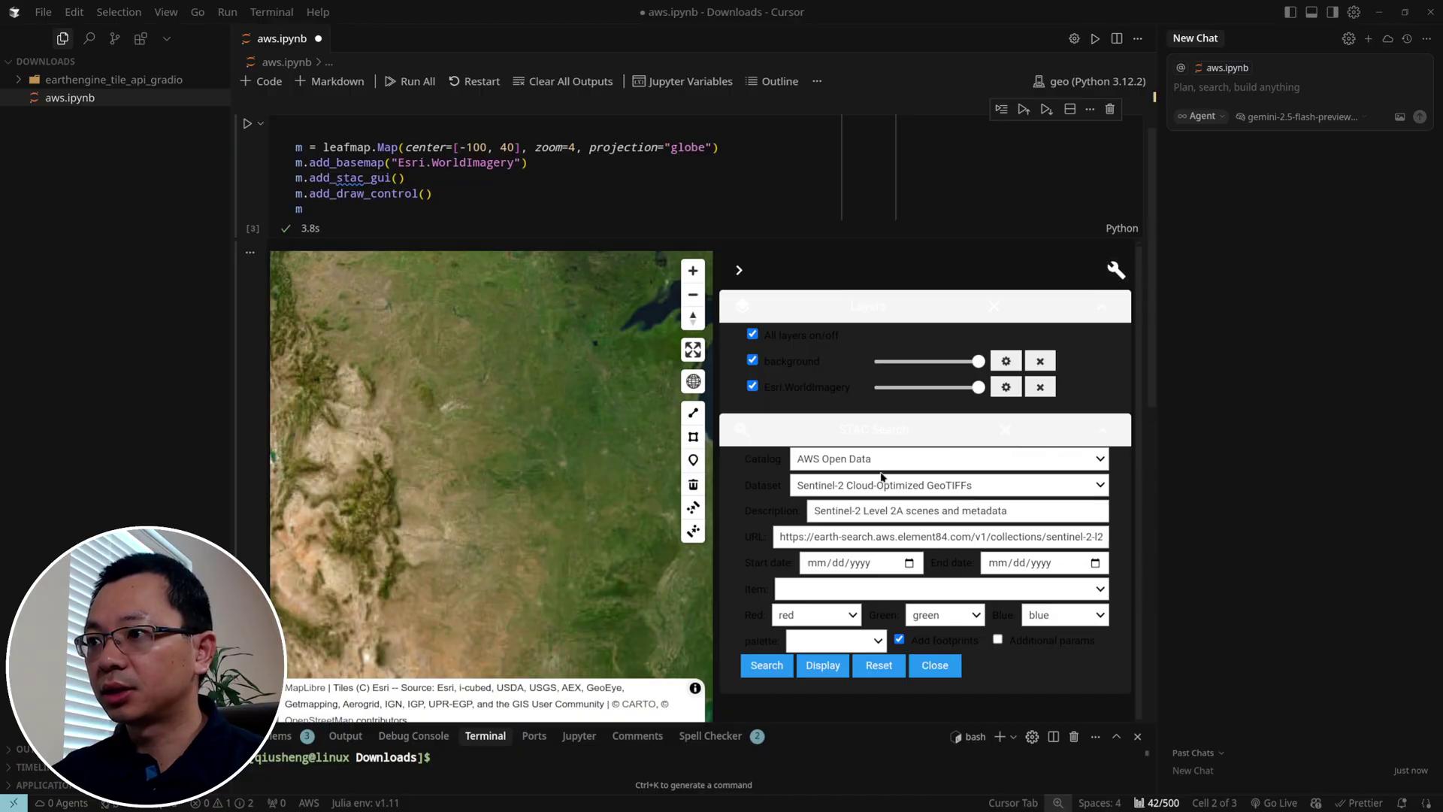
Highlight the labels in the map's side panel and narrow the file explorer and chat pane to widen the notebook.
left_click_drag(771, 336, 1106, 684)
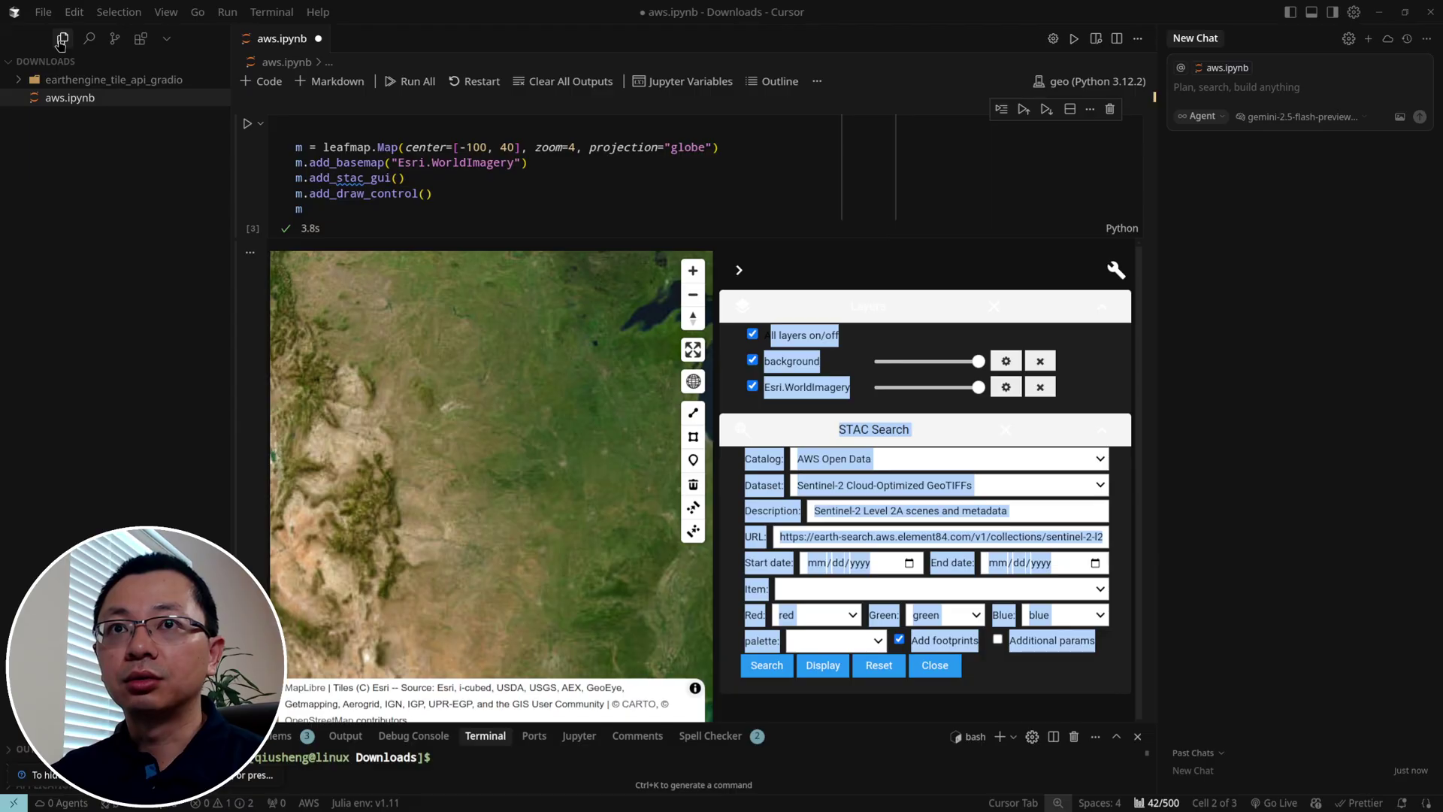
left_click_drag(233, 198, 81, 178)
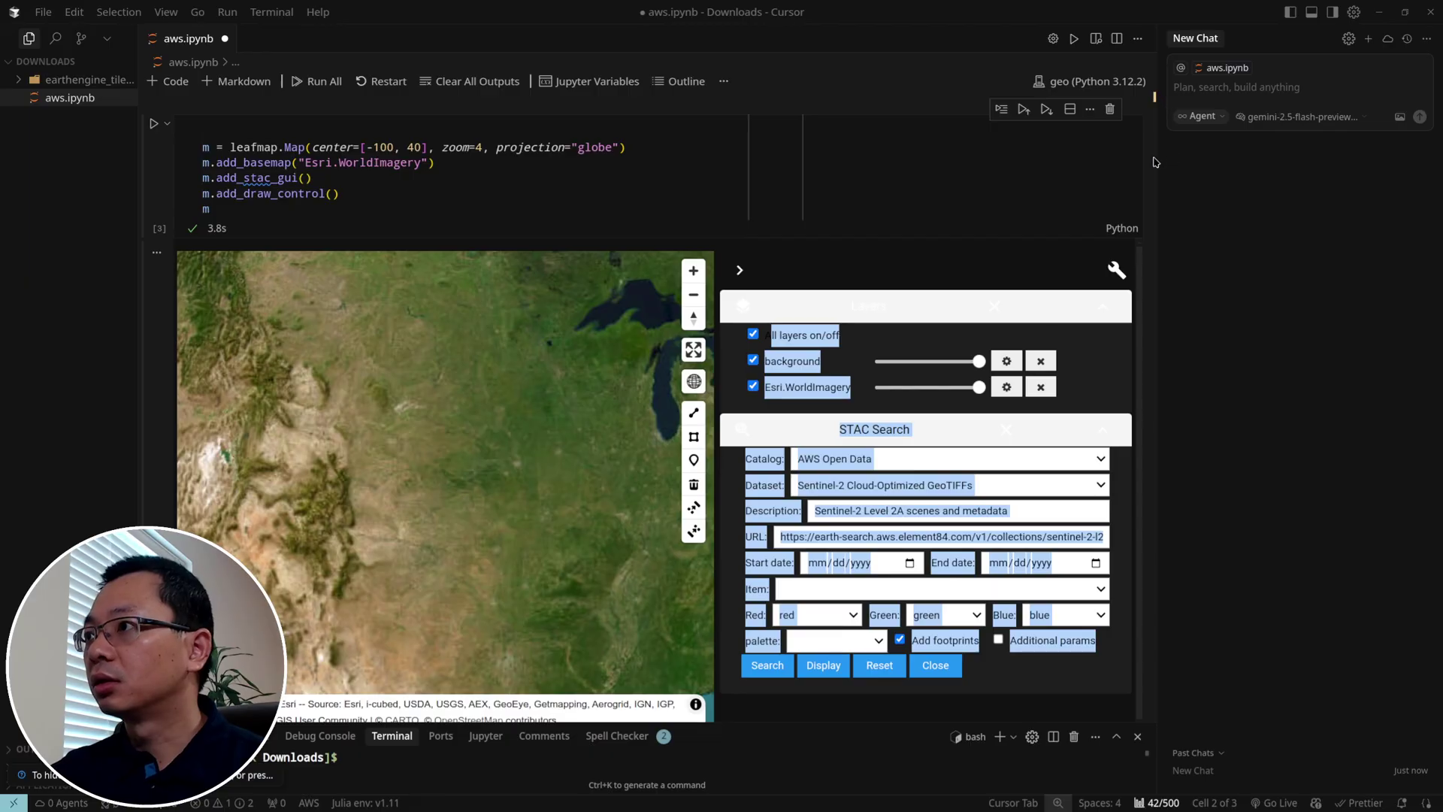
left_click_drag(1162, 165, 1307, 167)
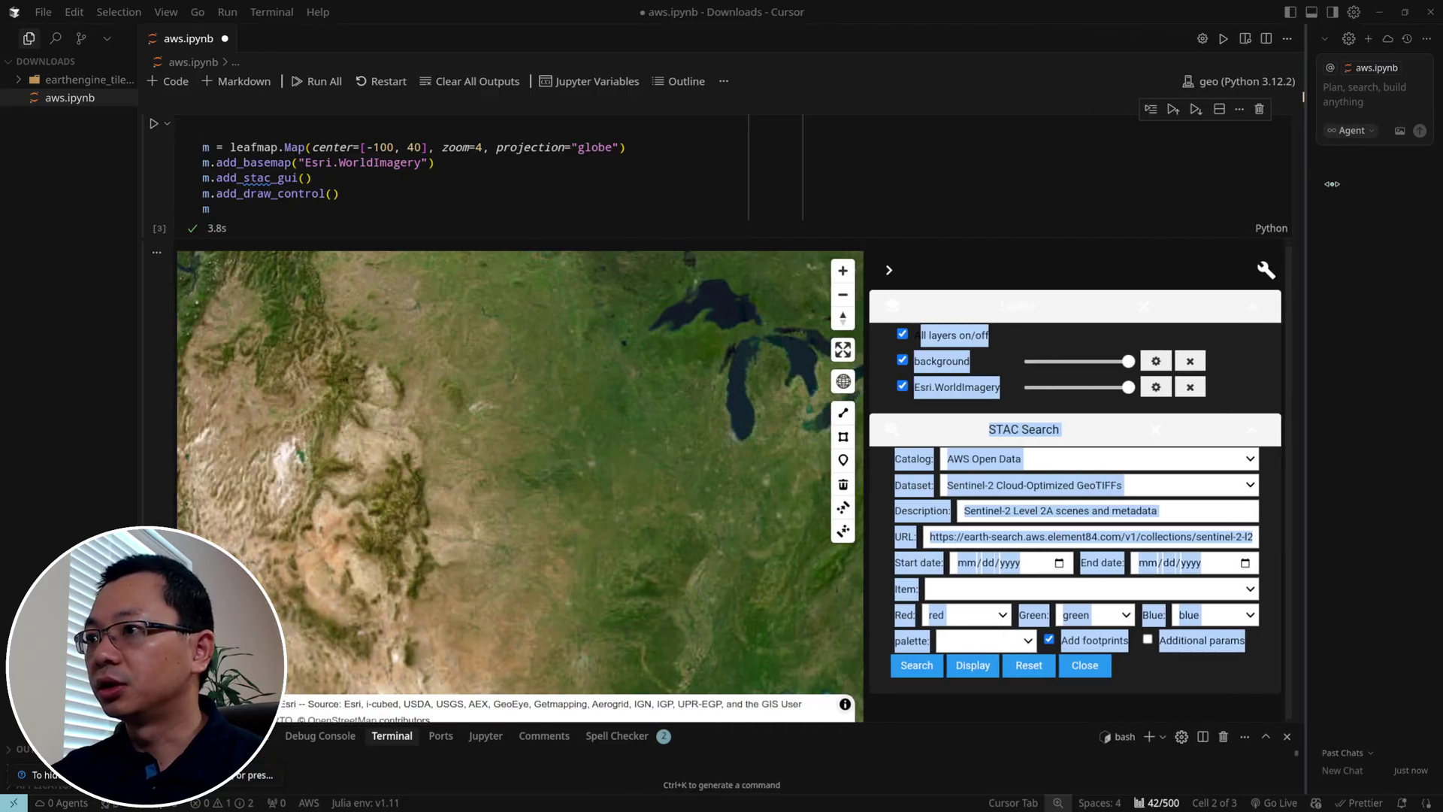
Draw a polygon on the map around Las Vegas and the dark green reservoir east of it.
scroll(526, 447, "down", 3)
scroll(526, 451, "up", 3)
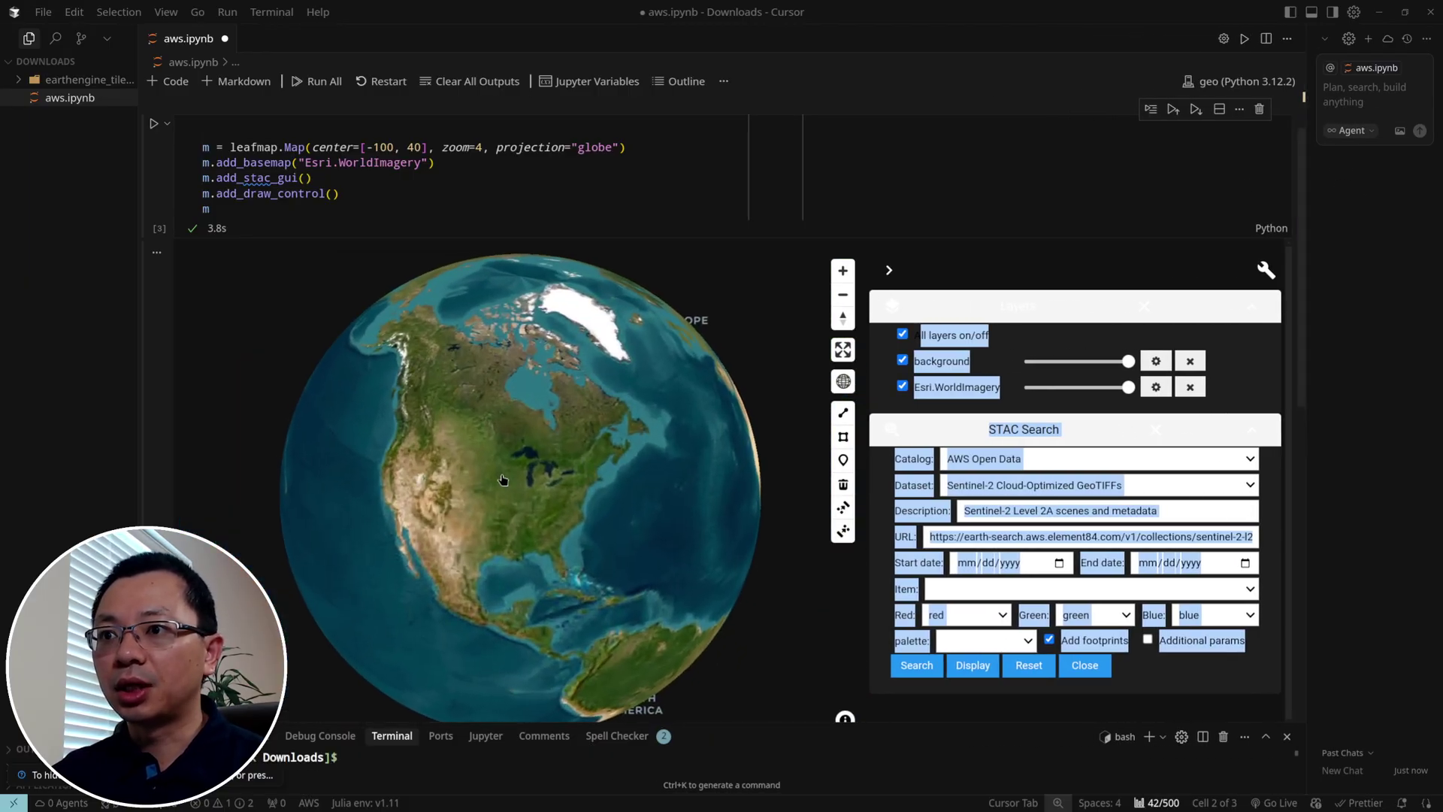
scroll(587, 494, "up", 5)
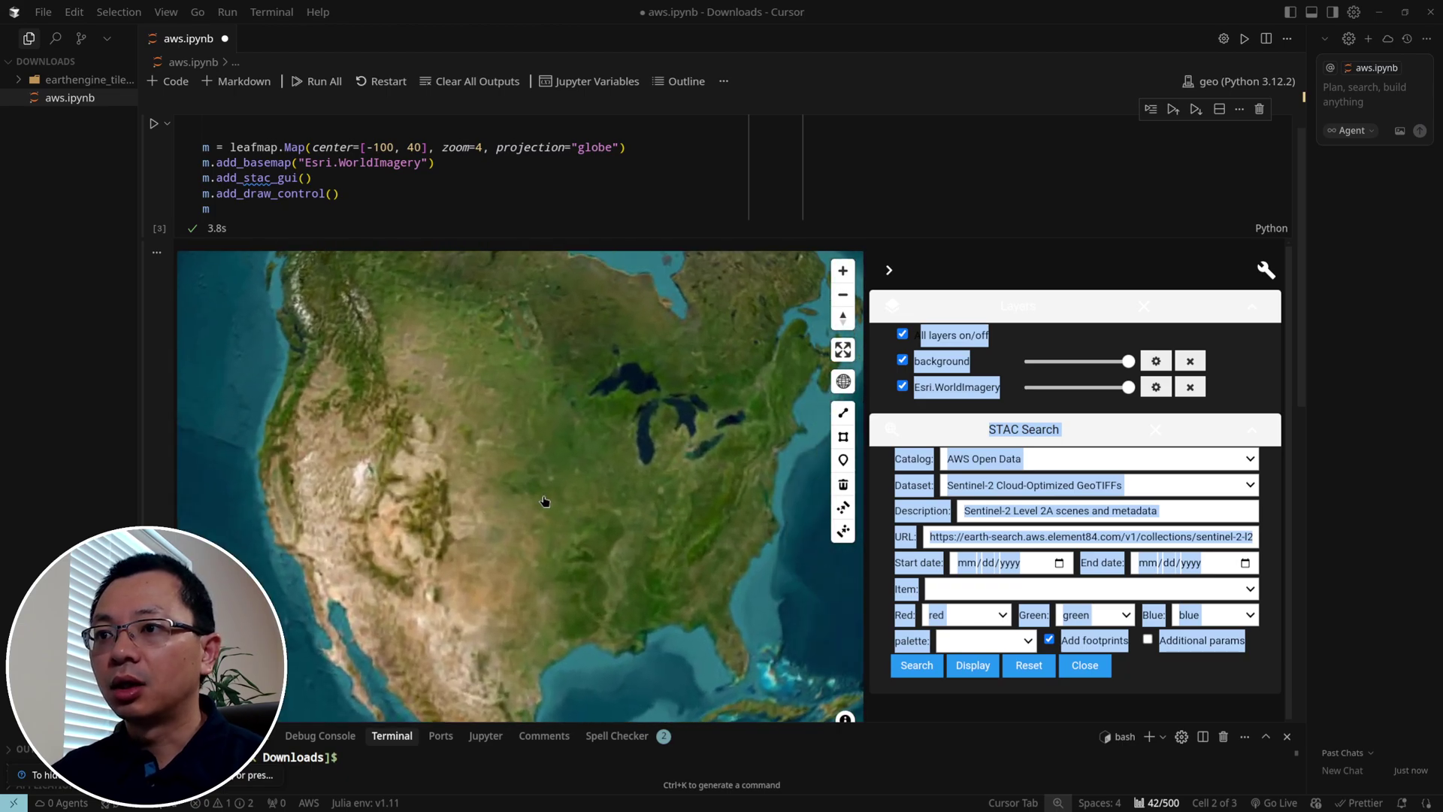
scroll(413, 498, "up", 3)
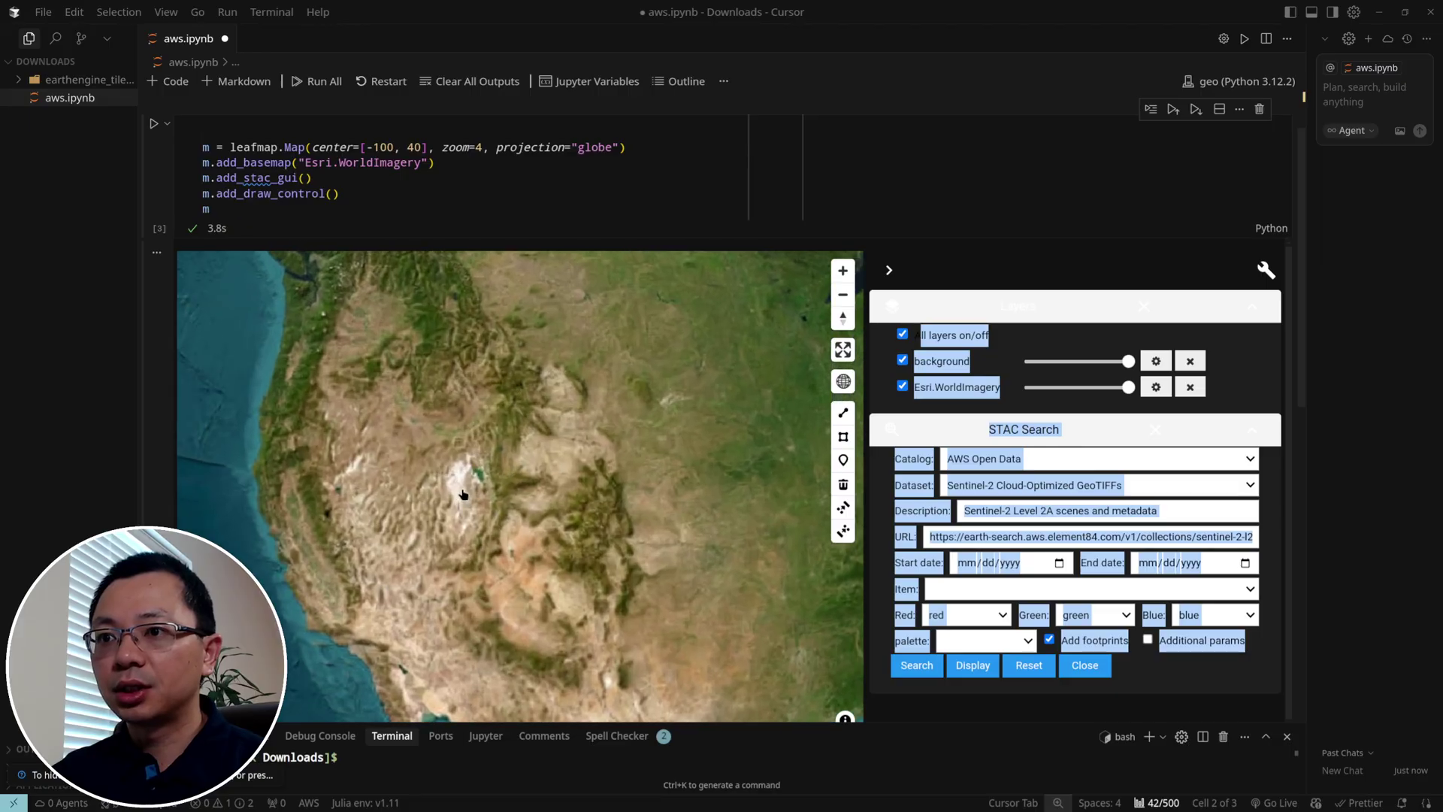
scroll(278, 532, "down", 3)
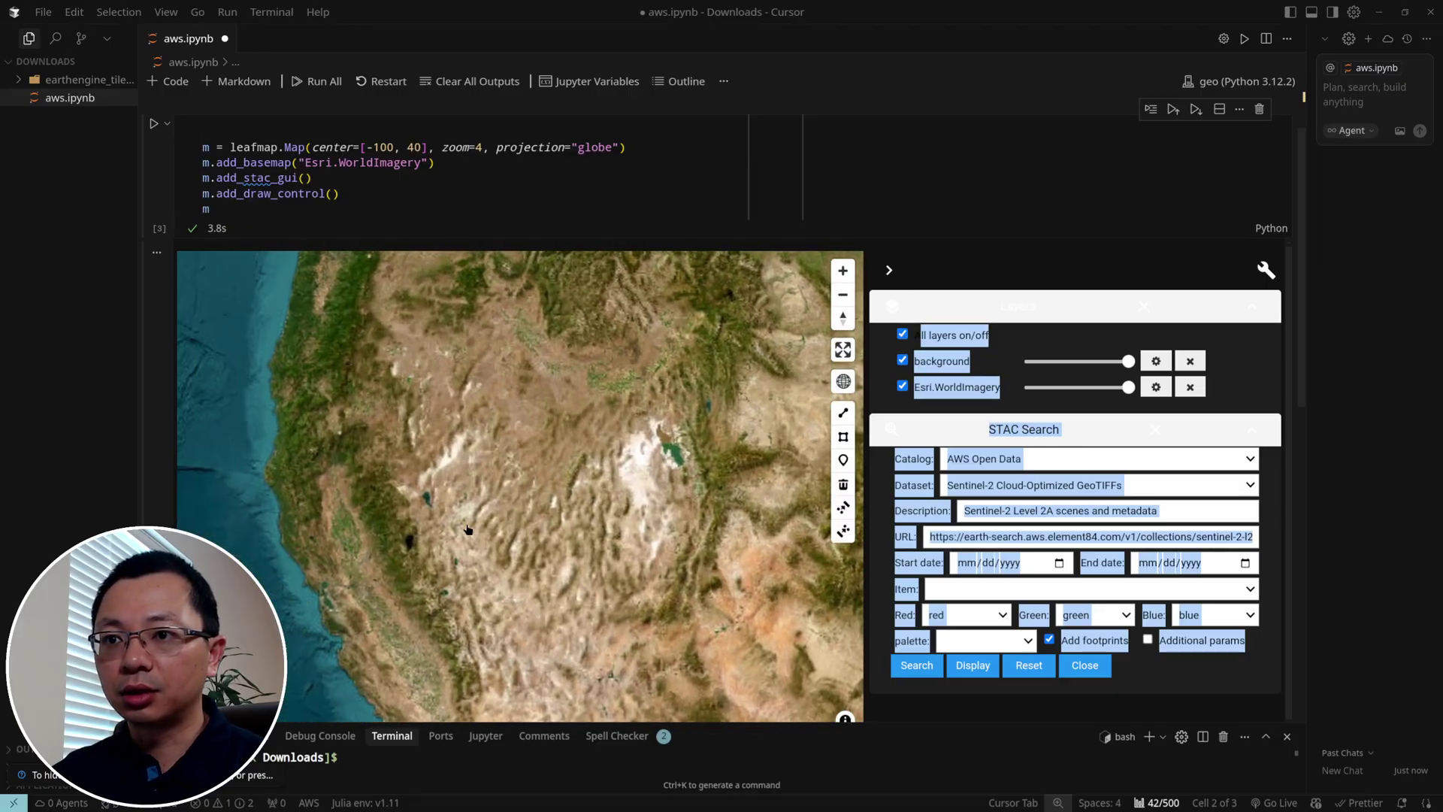
scroll(439, 581, "up", 5)
left_click_drag(440, 581, 457, 437)
scroll(425, 550, "down", 4)
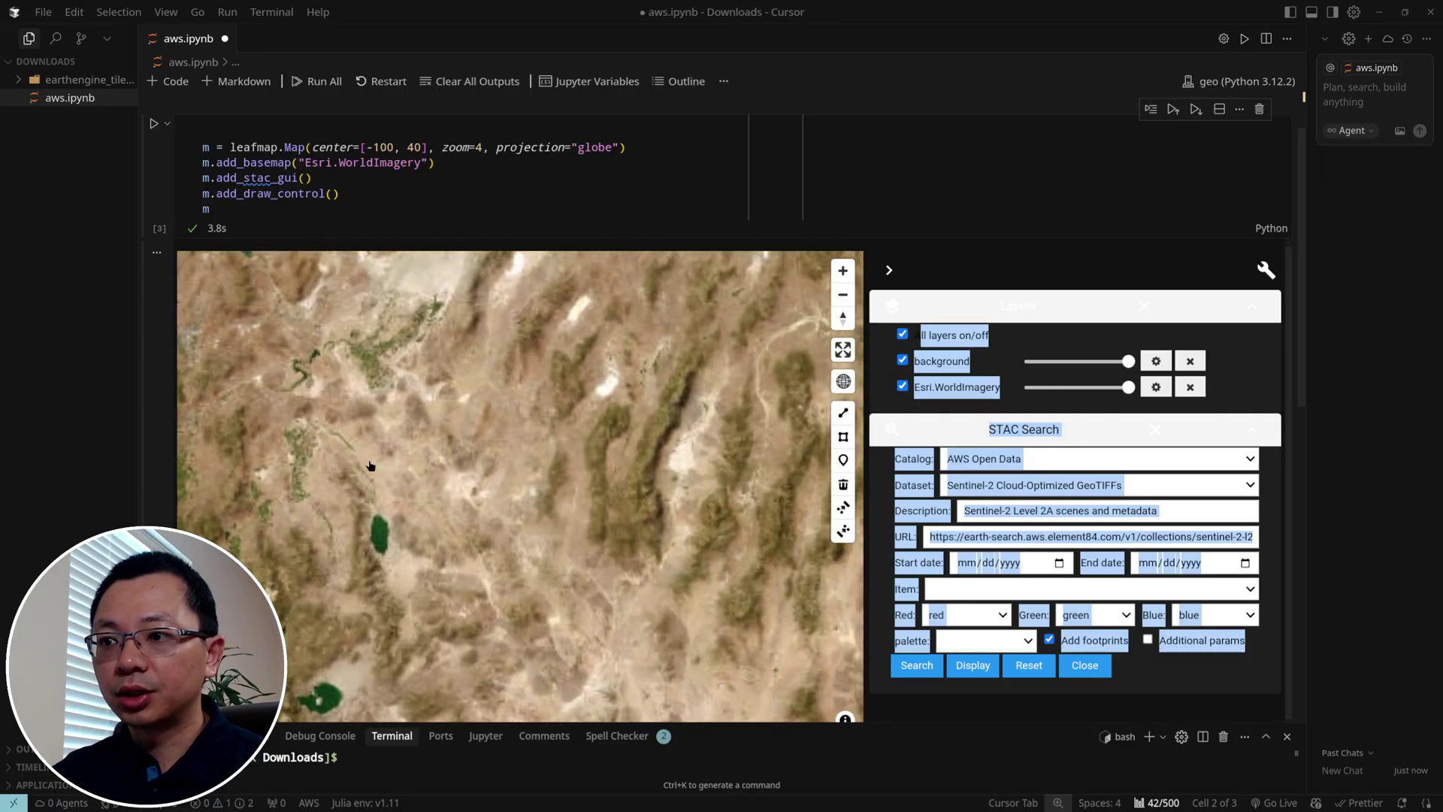
scroll(425, 550, "up", 3)
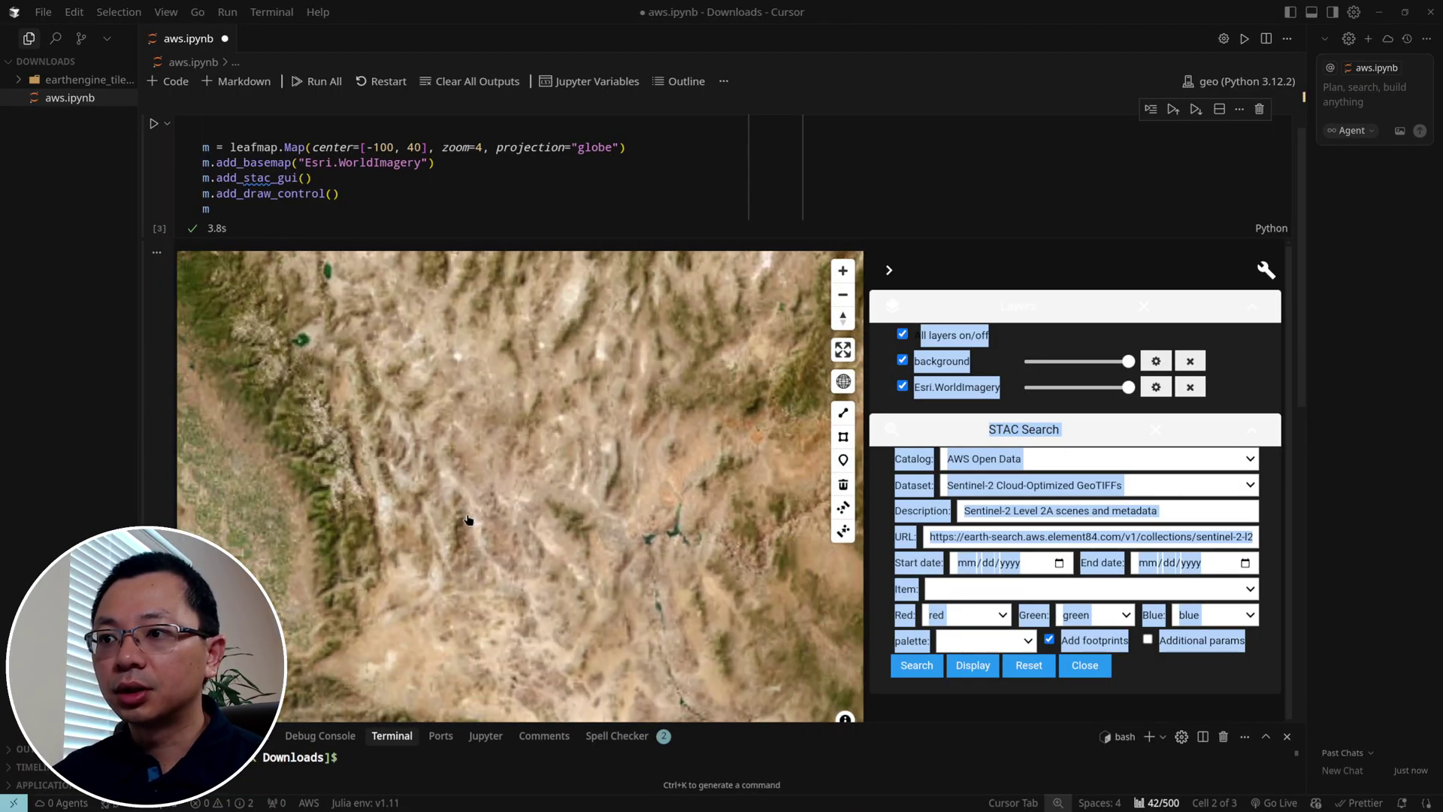
scroll(564, 531, "up", 2)
mouse_move(563, 531)
left_mouse_down()
mouse_move(522, 564)
mouse_move(603, 577)
mouse_move(502, 543)
left_mouse_up()
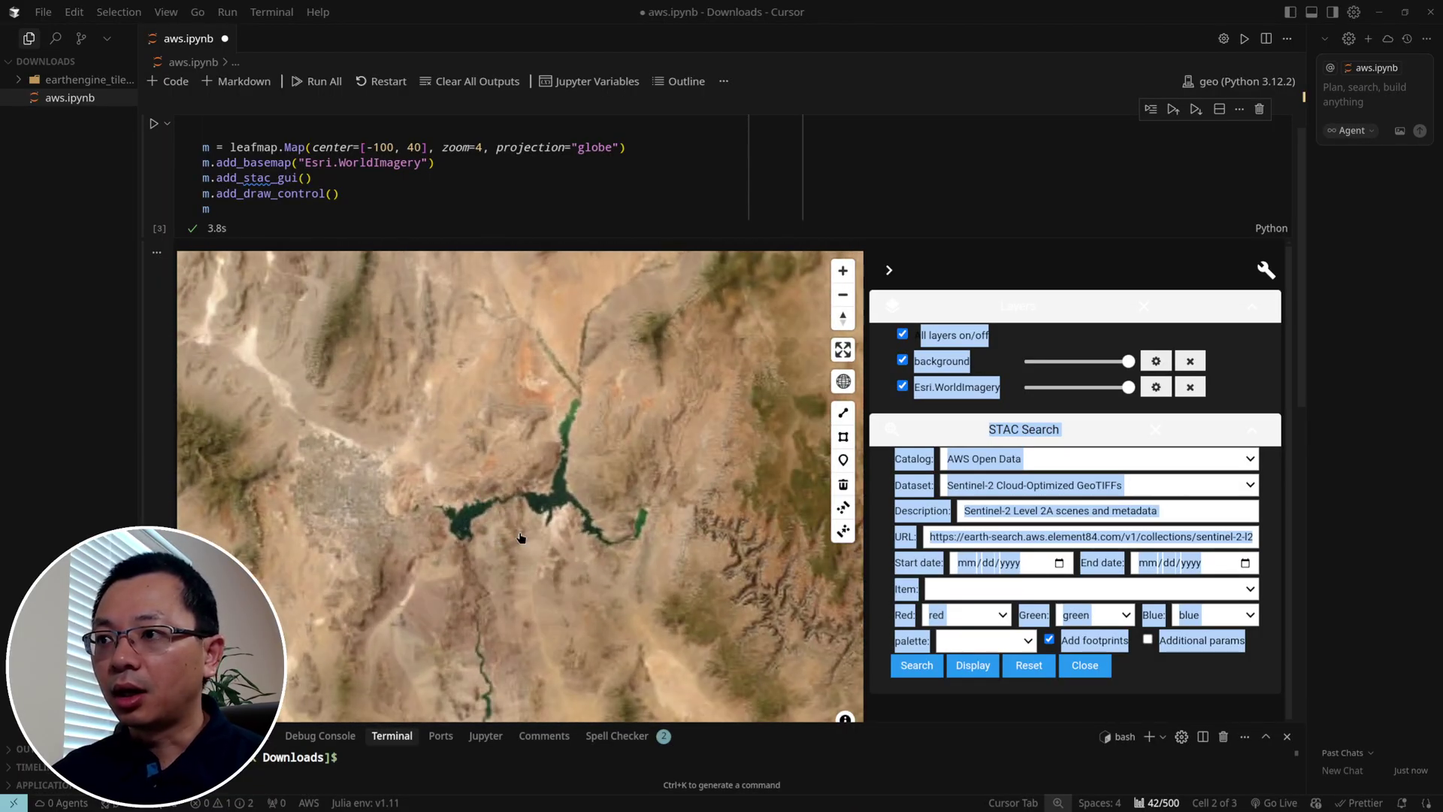
left_click(377, 383)
left_click(269, 455)
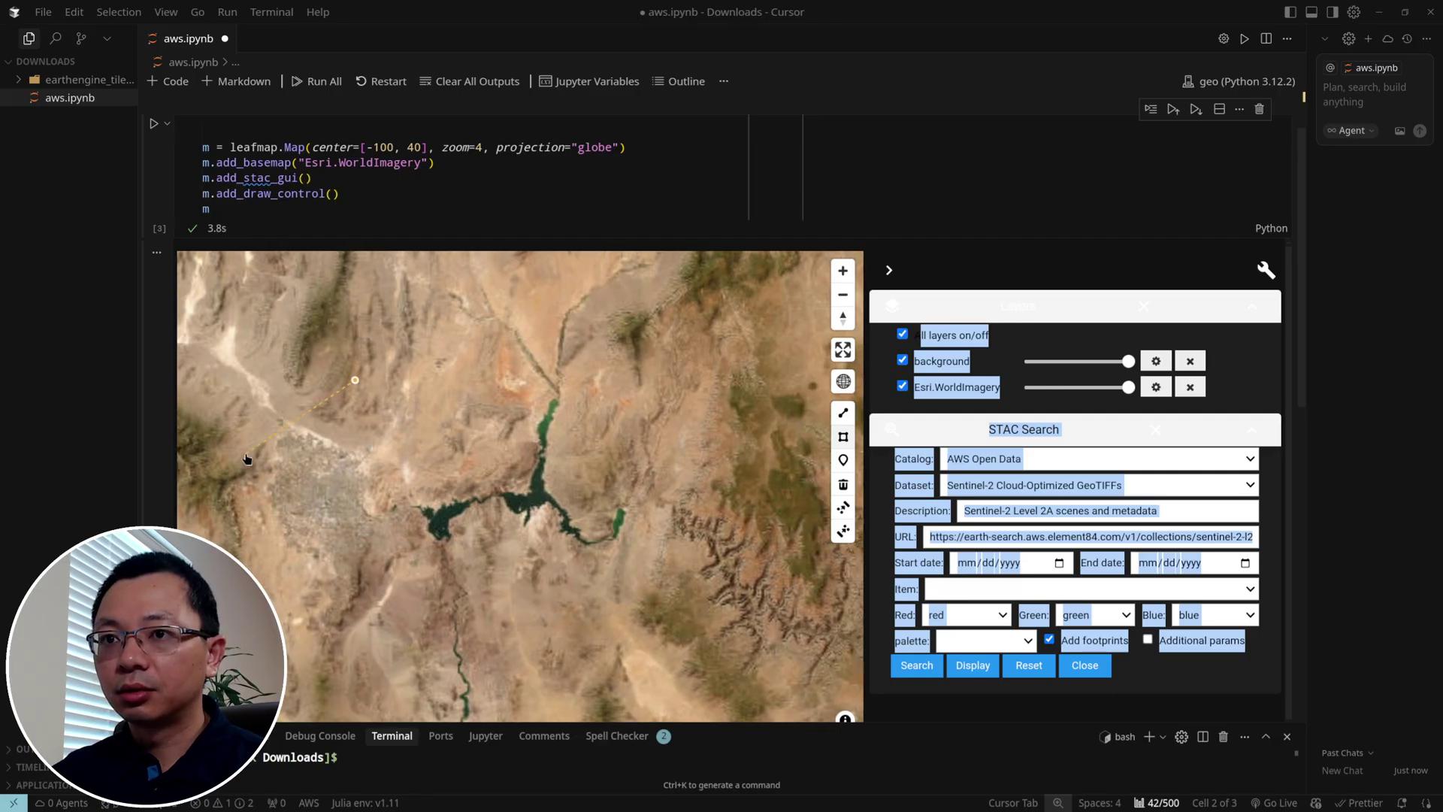
left_click(308, 587)
left_click(668, 643)
left_click(698, 507)
left_click(632, 346)
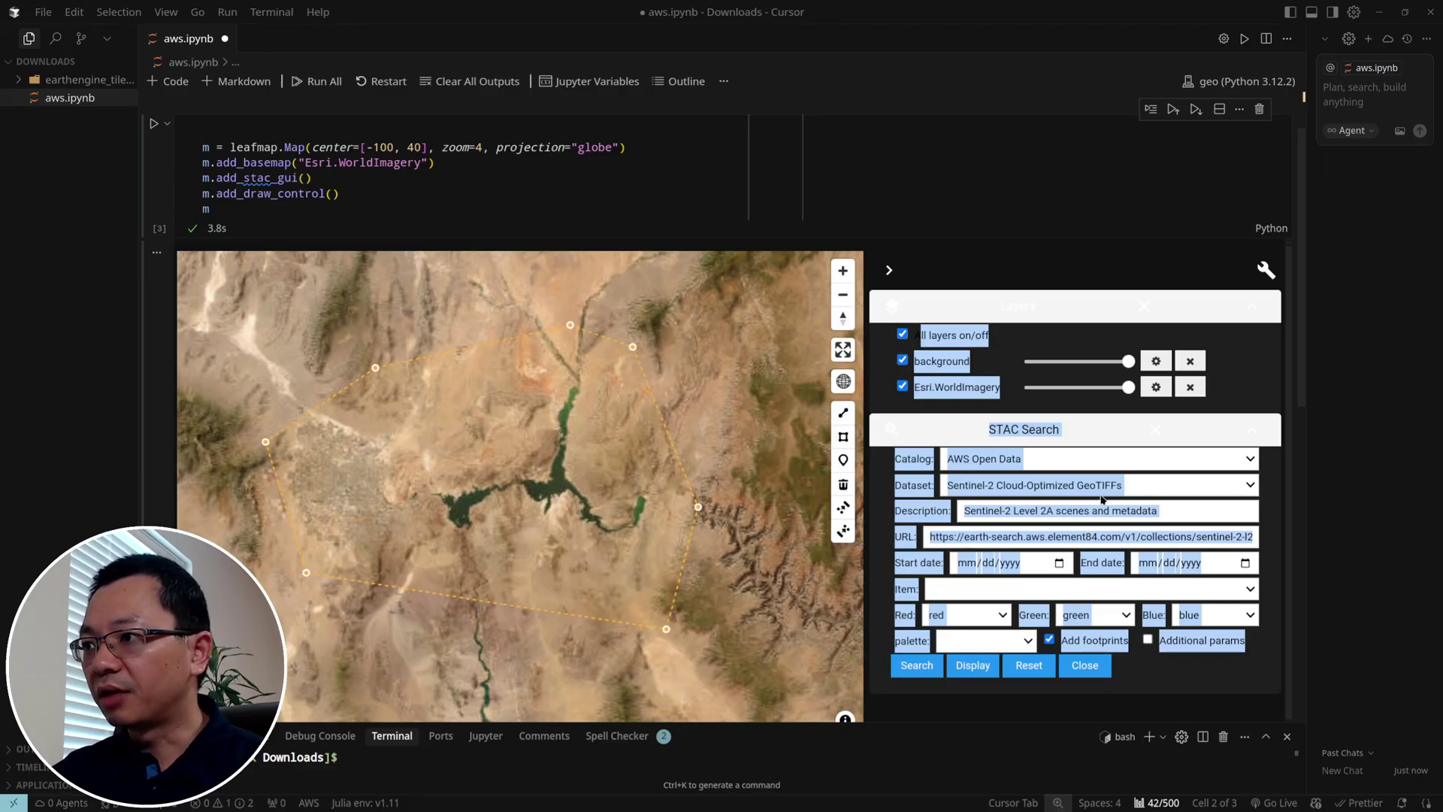
Search the AWS Open Data catalog for Sentinel-2 Cloud-Optimized GeoTIFFs within the drawn polygon.
left_click(1141, 487)
left_click(1005, 575)
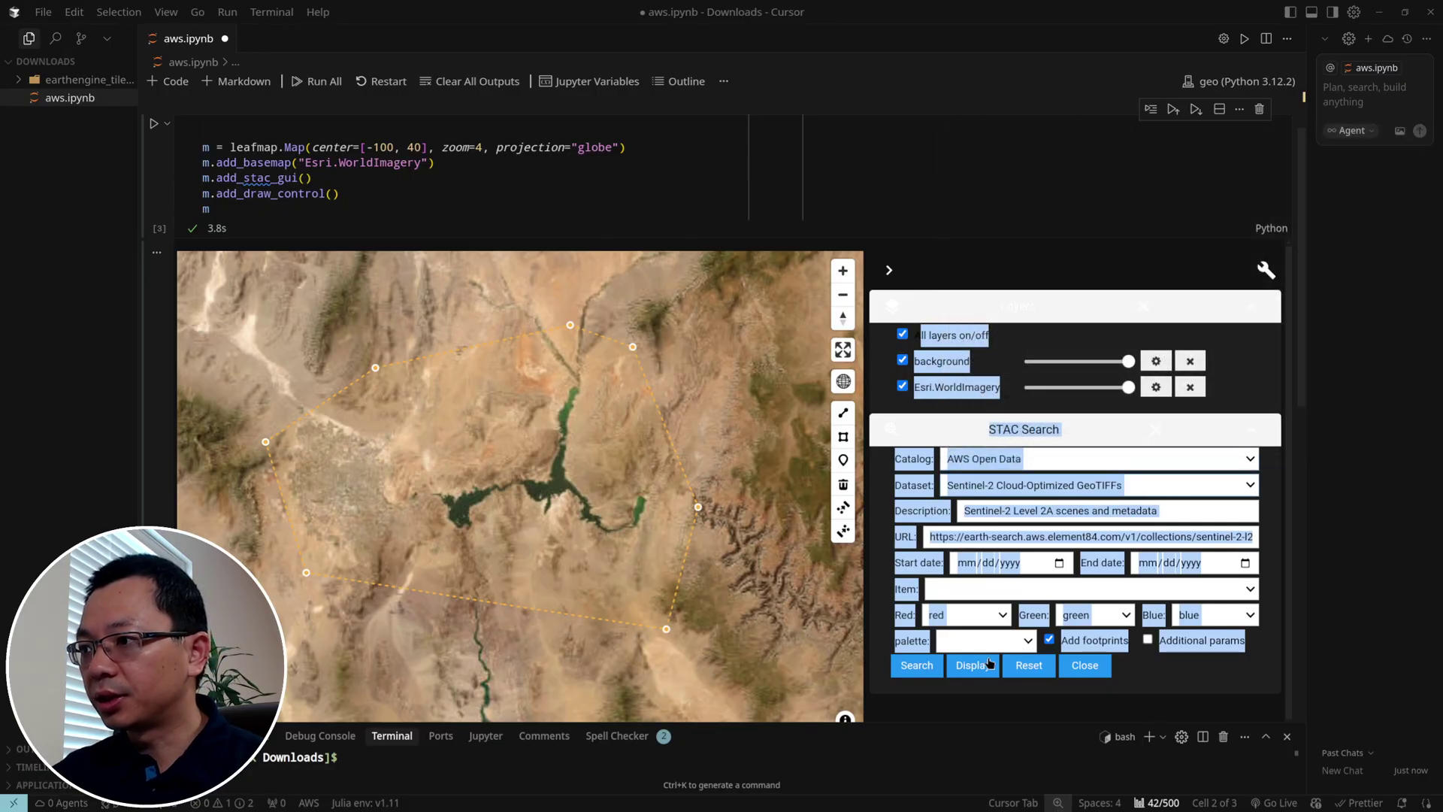
left_click(1182, 675)
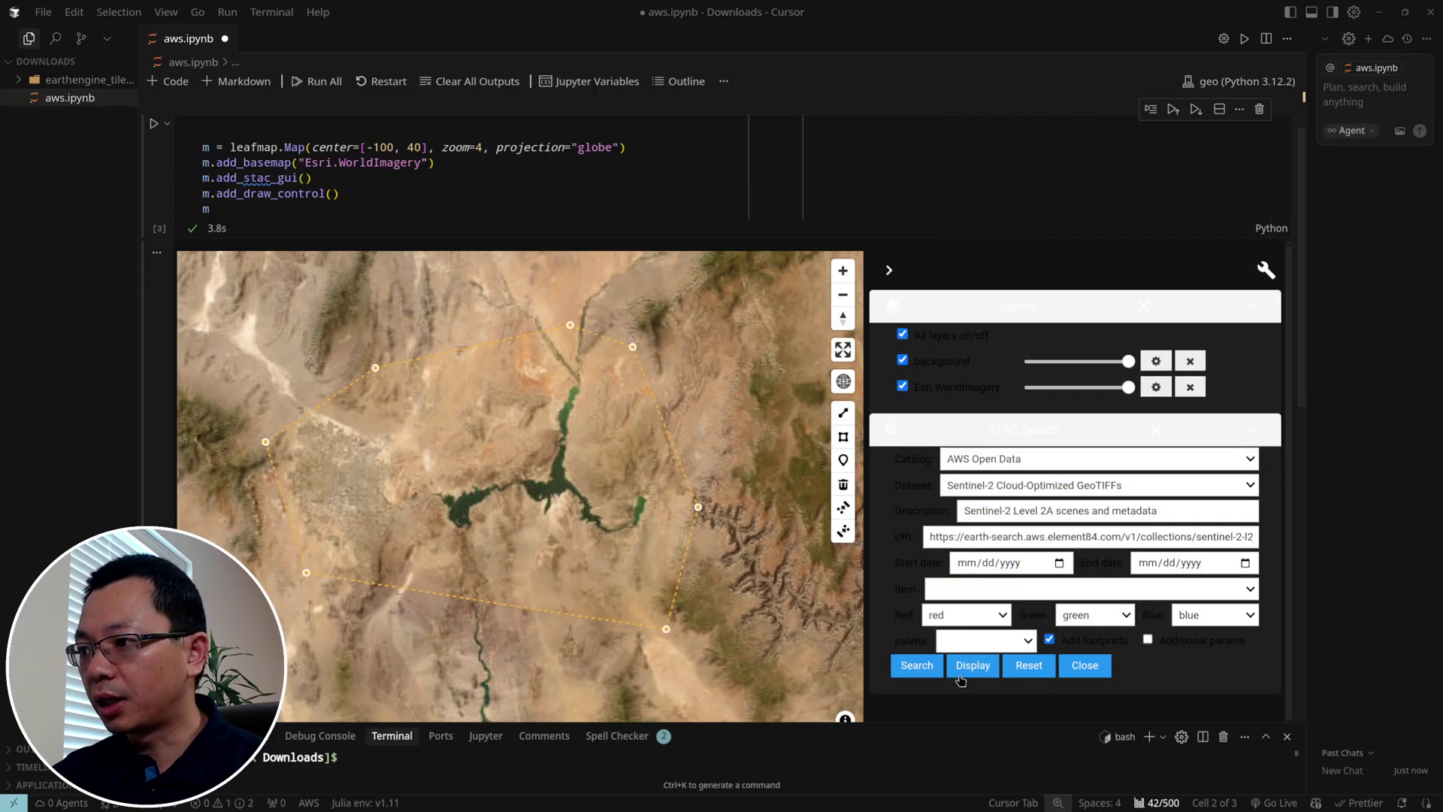
left_click(916, 668)
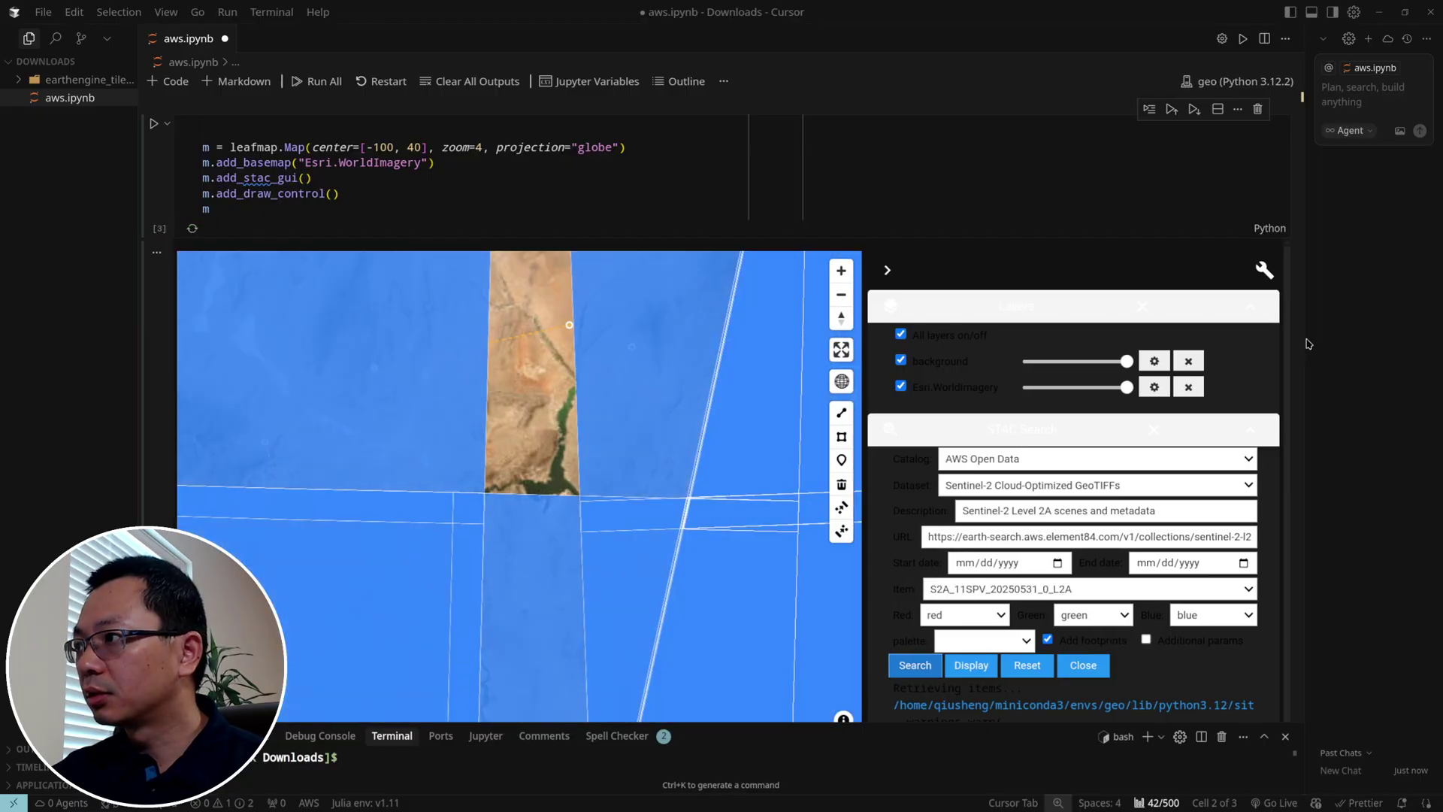
Display item S2A_11SPV_20250531_0_L2A on the map with the nir, red and green bands and inspect the loaded image.
scroll(570, 541, "down", 3)
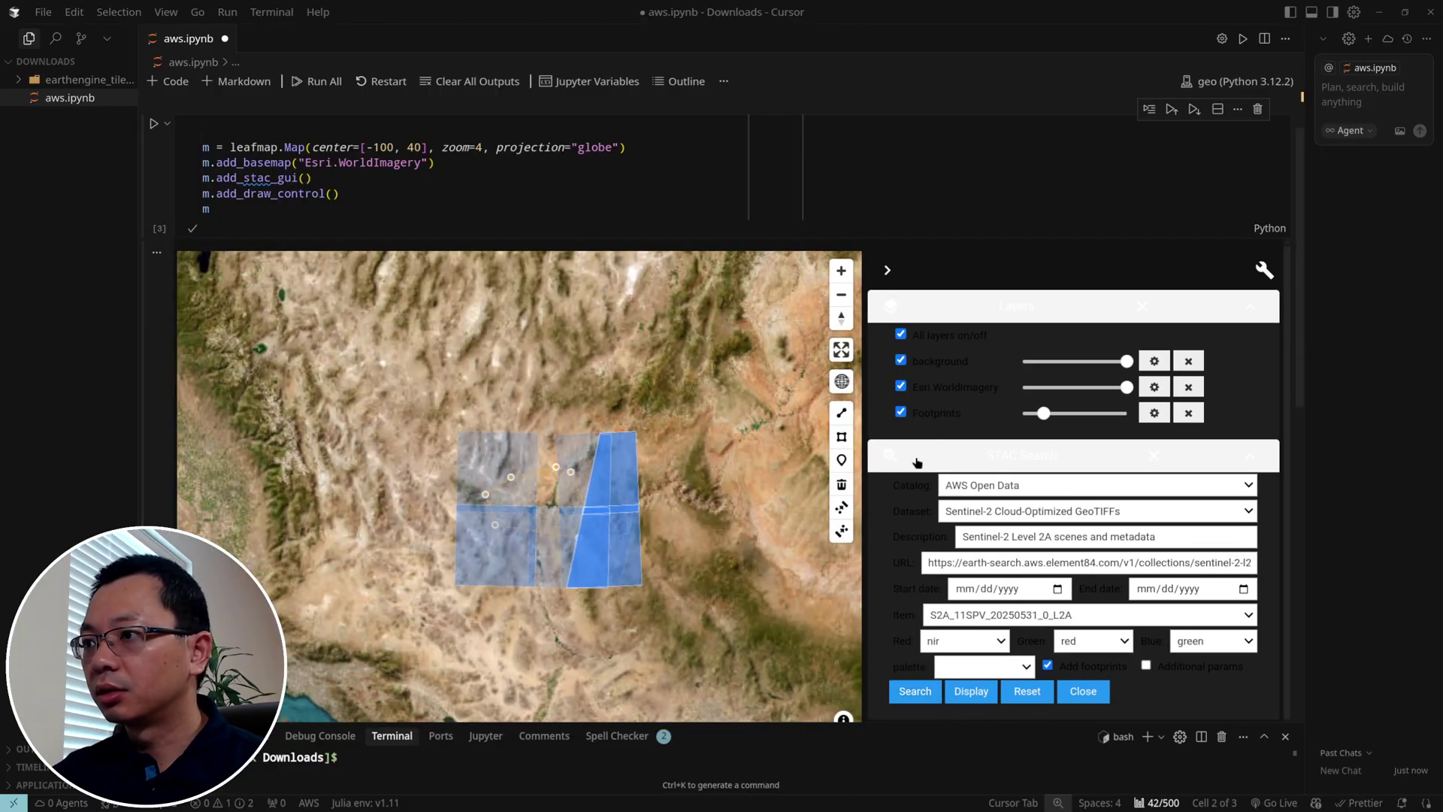
scroll(917, 461, "down", 1)
left_click(975, 665)
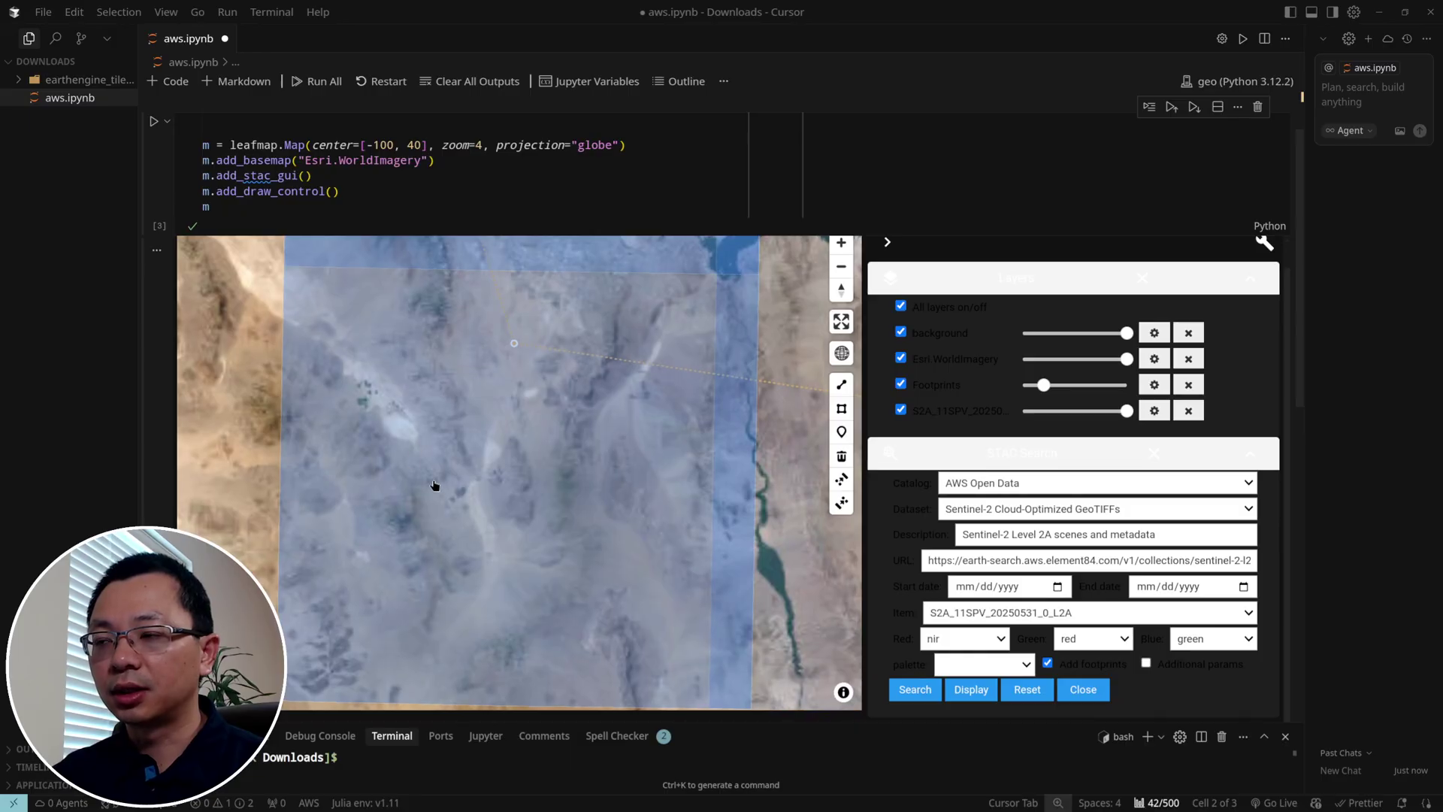
scroll(441, 485, "down", 1)
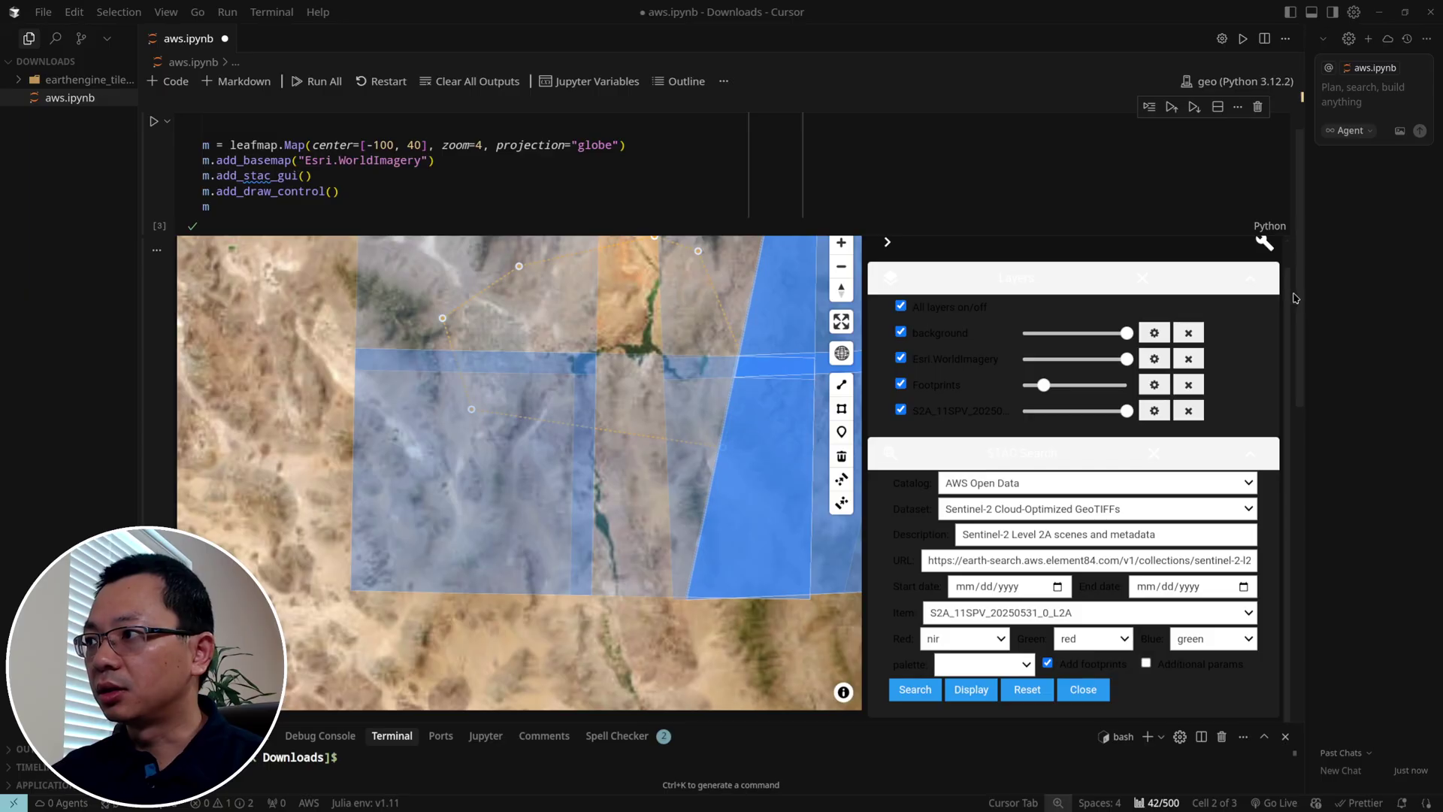
left_click_drag(1302, 312, 1303, 413)
scroll(548, 631, "up", 1)
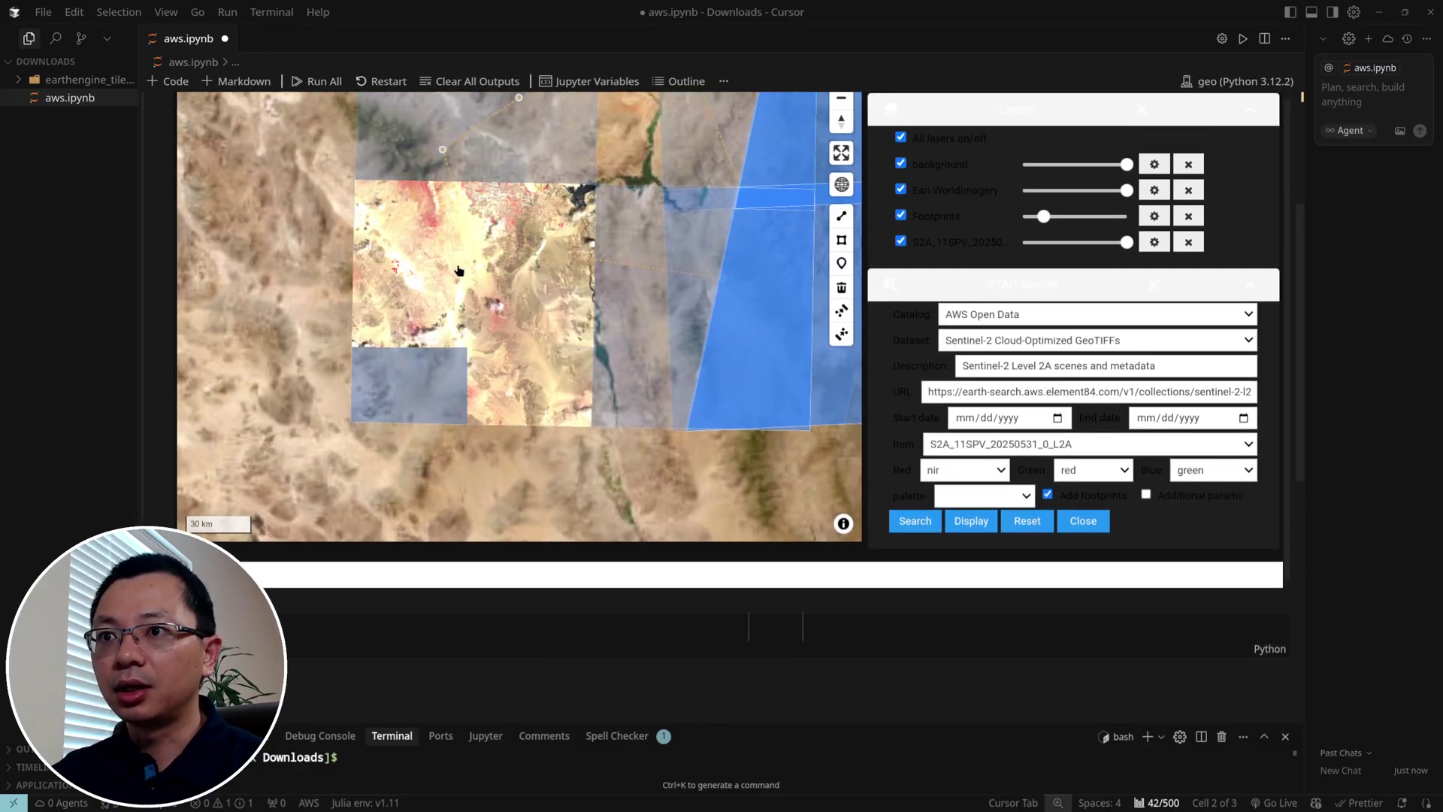
scroll(468, 265, "up", 1)
Enter m.stac_gdf in the empty cell below the map and run it to list the search results as a table.
left_click(315, 631)
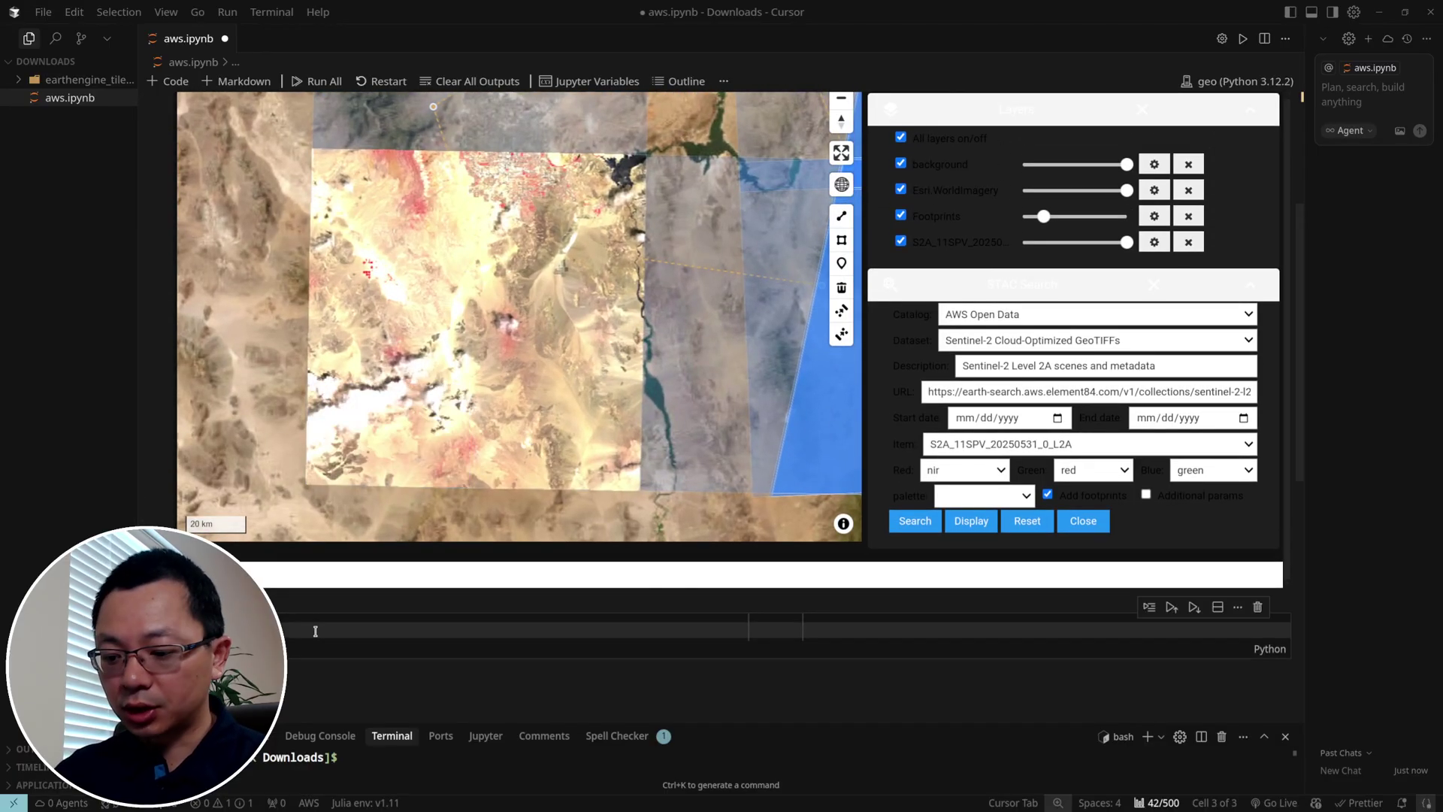
type("m.")
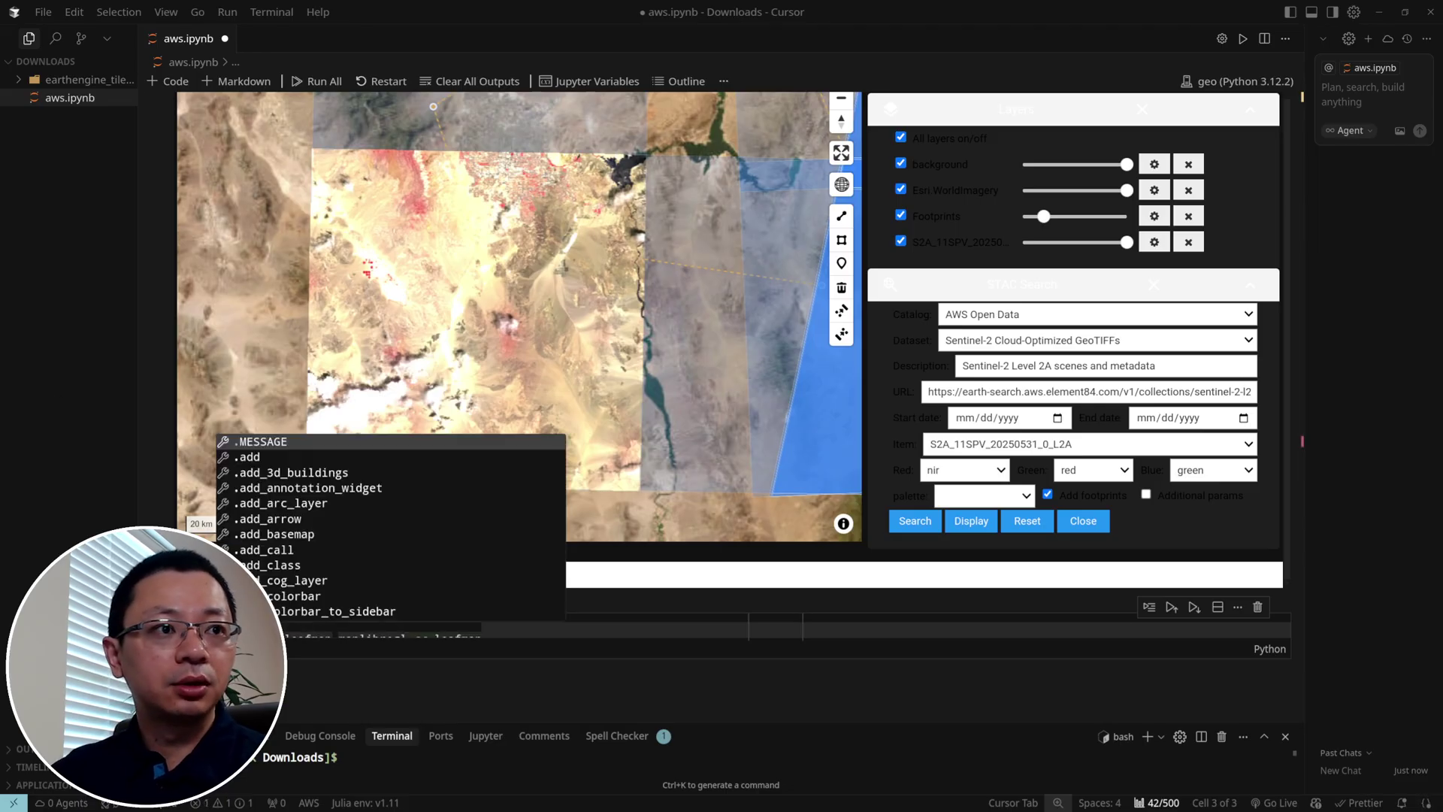
key("Escape")
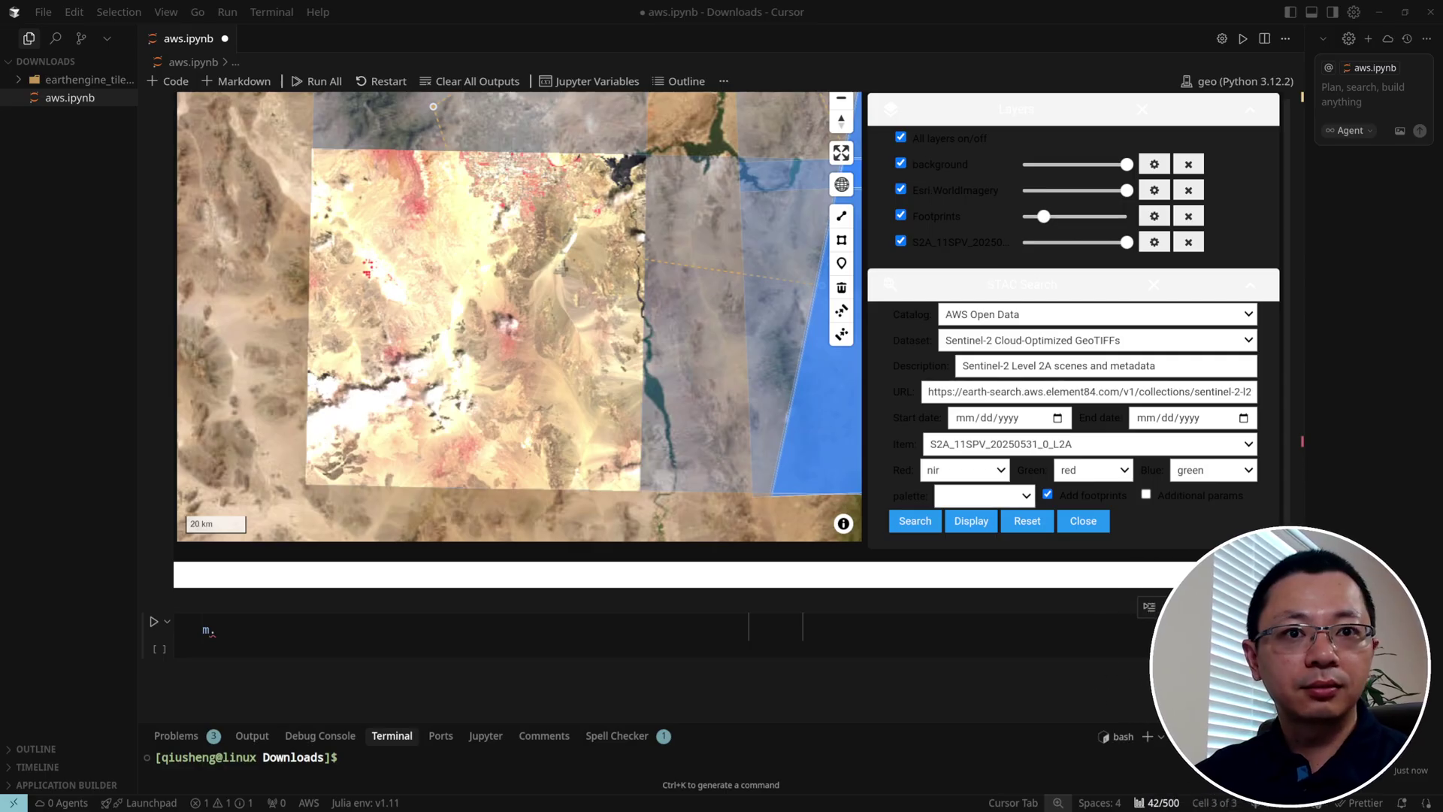
scroll(148, 514, "down", 1)
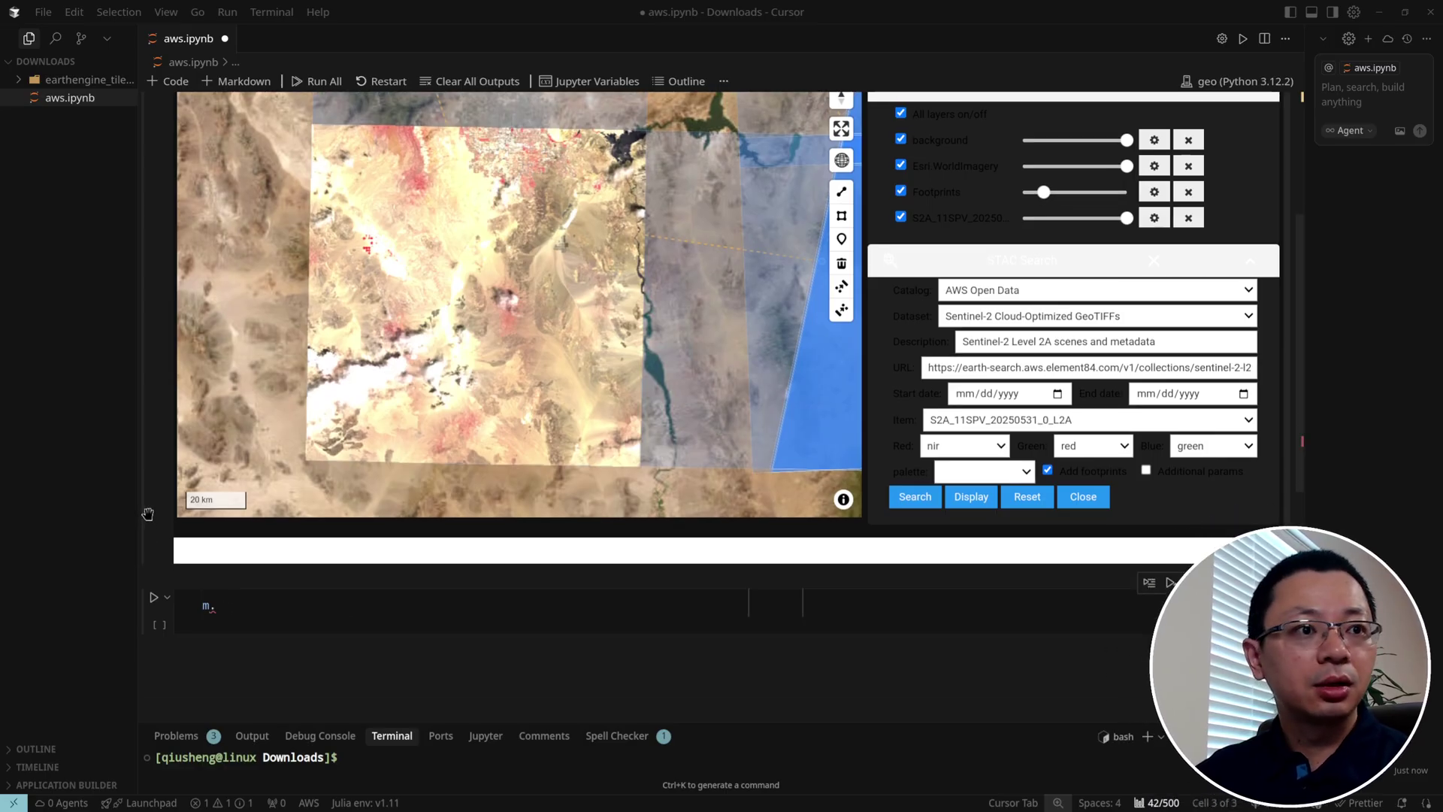
scroll(149, 514, "down", 1)
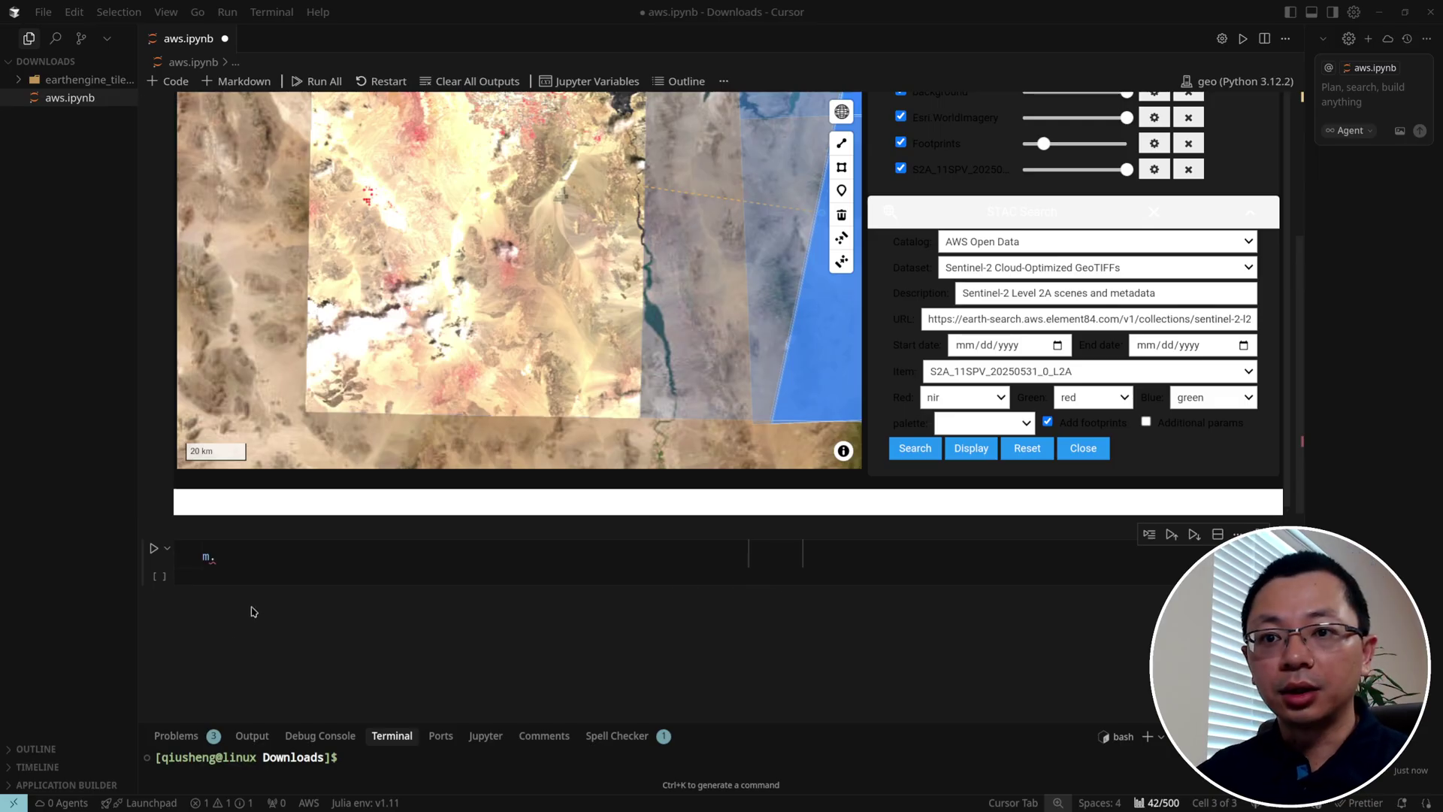
left_click(259, 555)
type("stac")
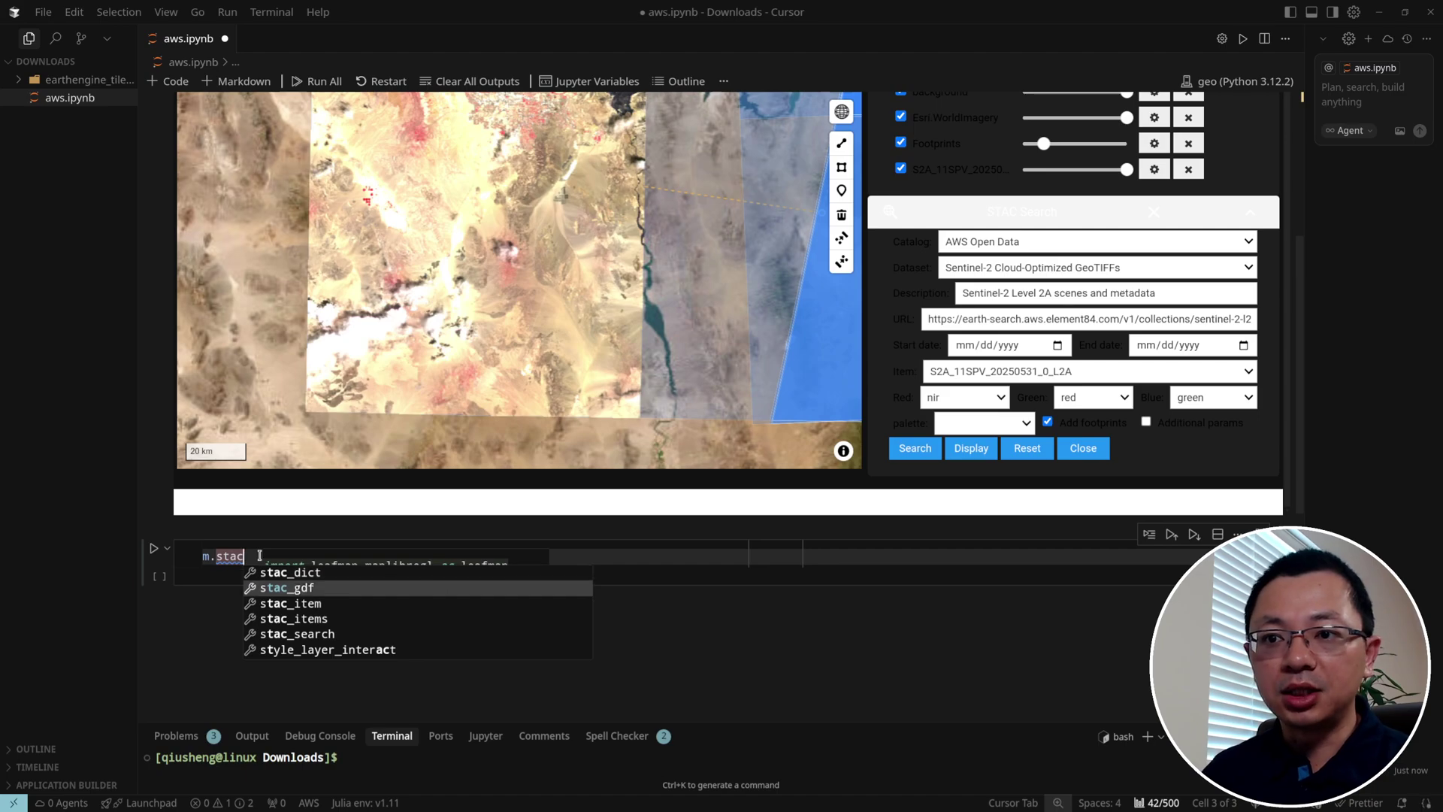
key("Tab")
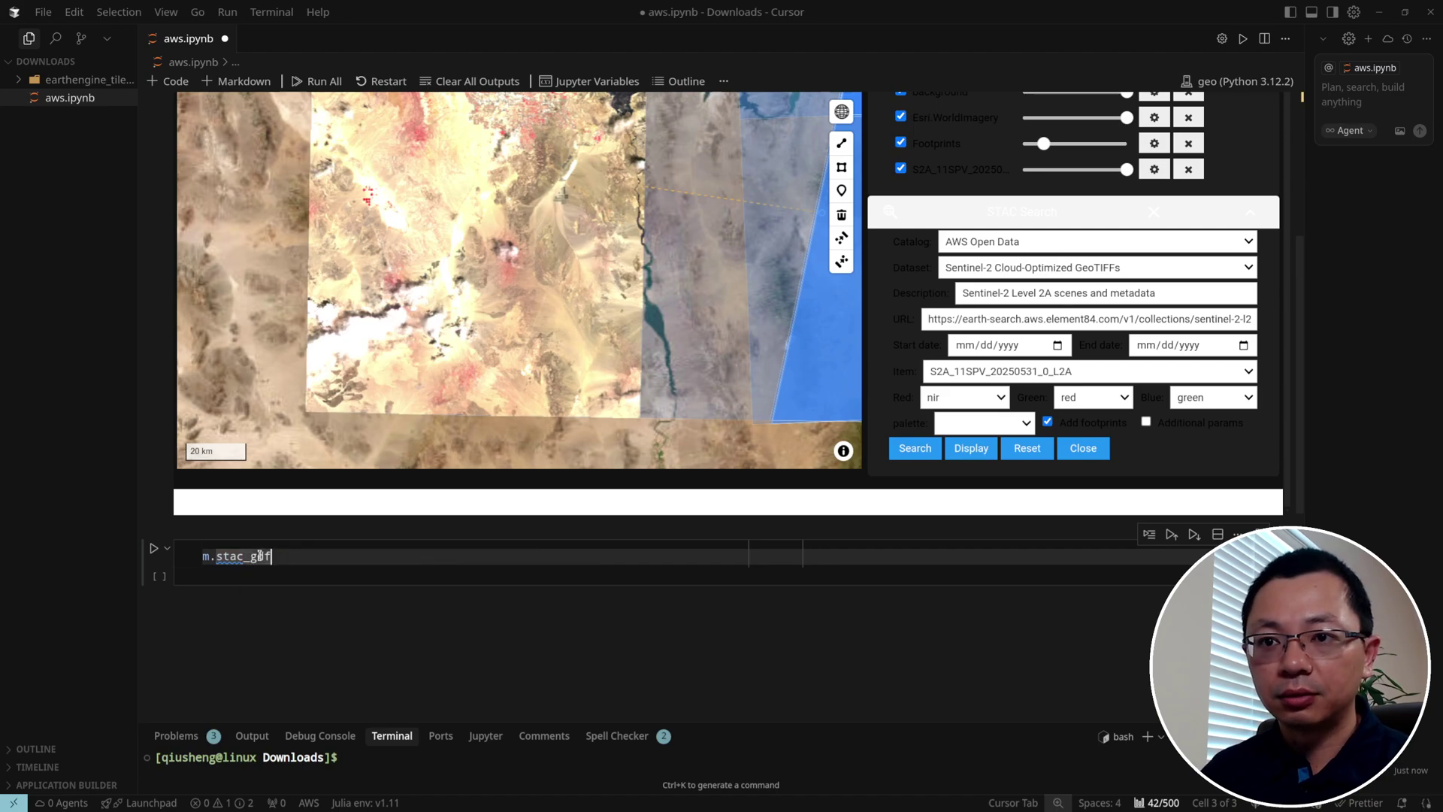
key("shift+Return")
Shrink the editor display and compare the GeoDataFrame rows with the image footprints on the map, from the first row to the last.
scroll(411, 443, "up", 4)
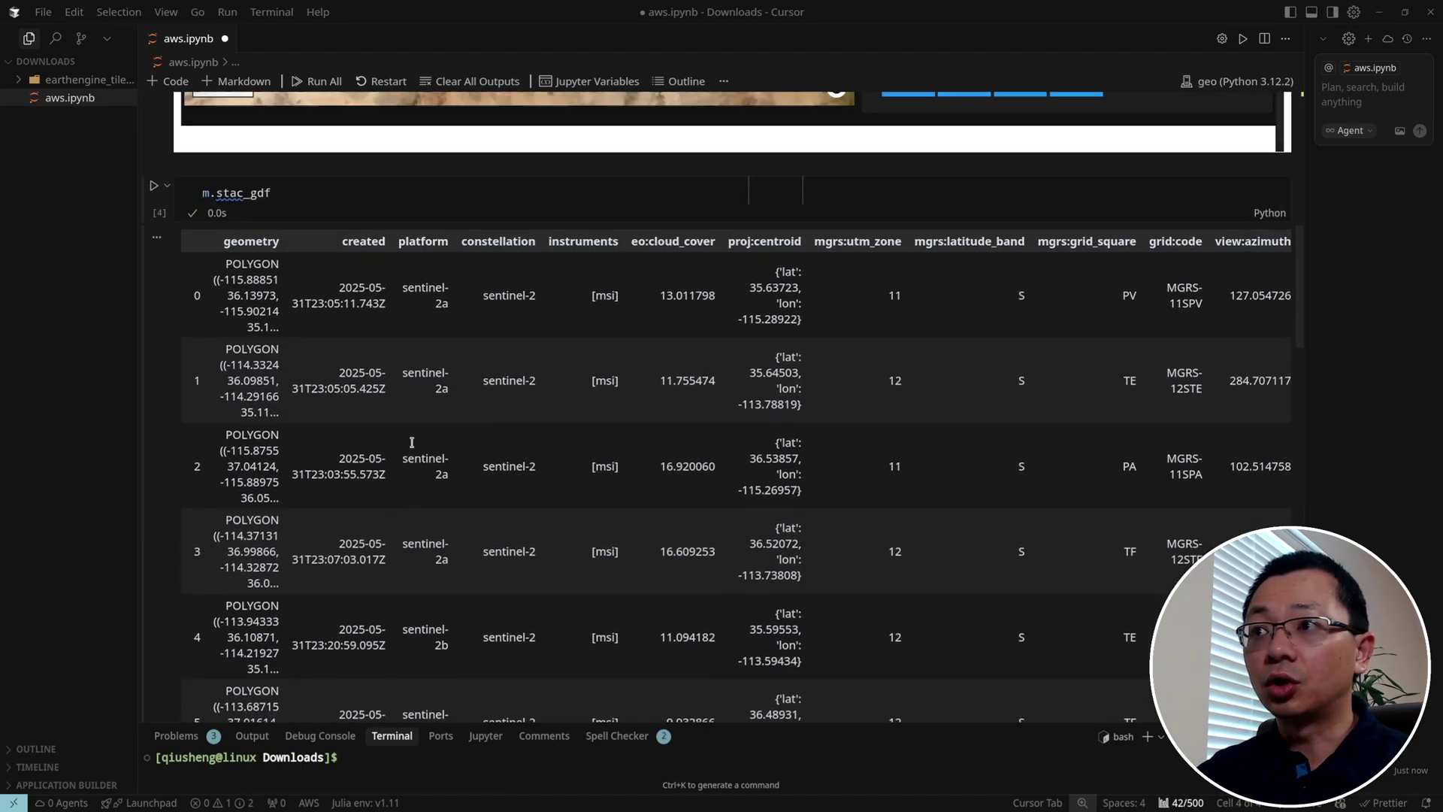
key("ctrl+minus")
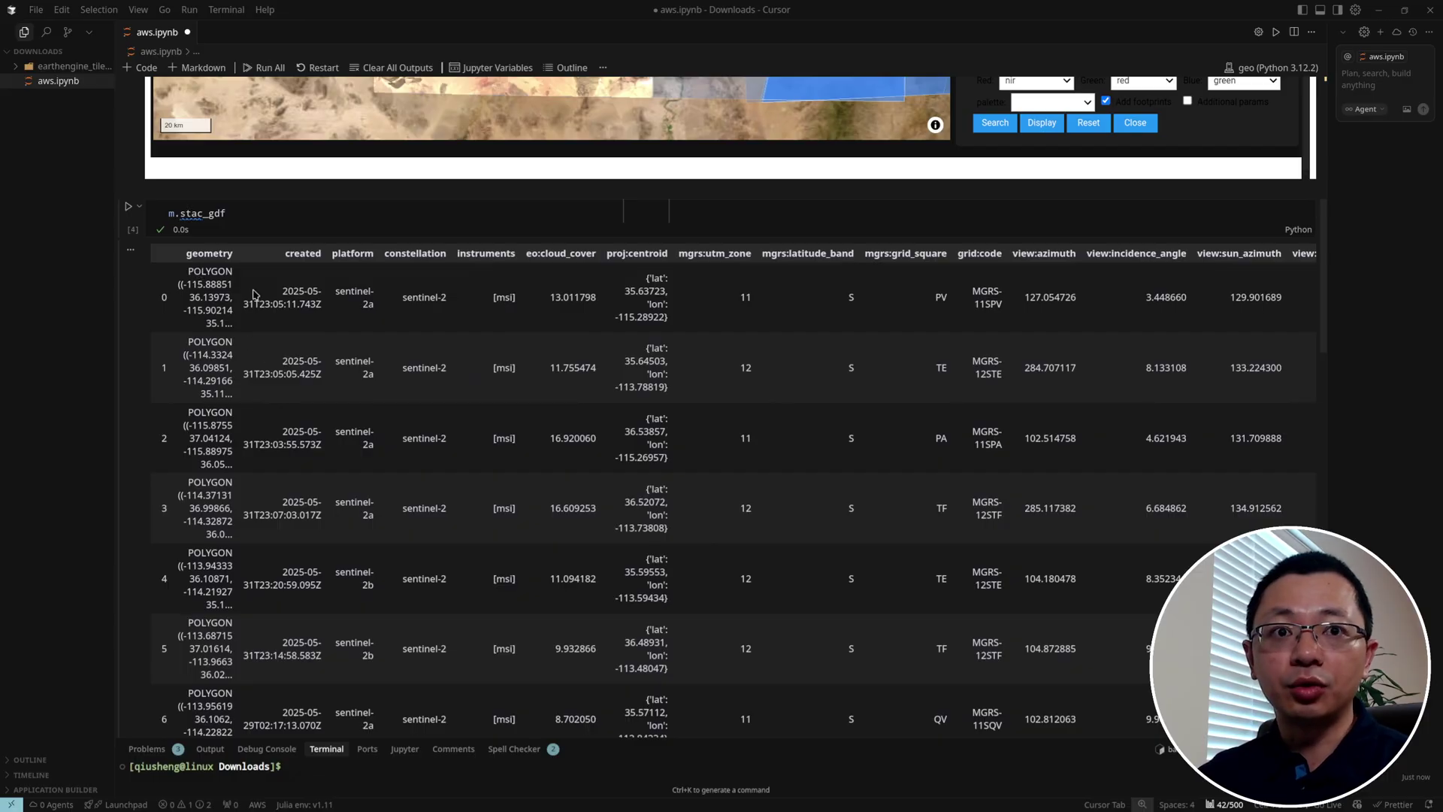
scroll(235, 288, "up", 5)
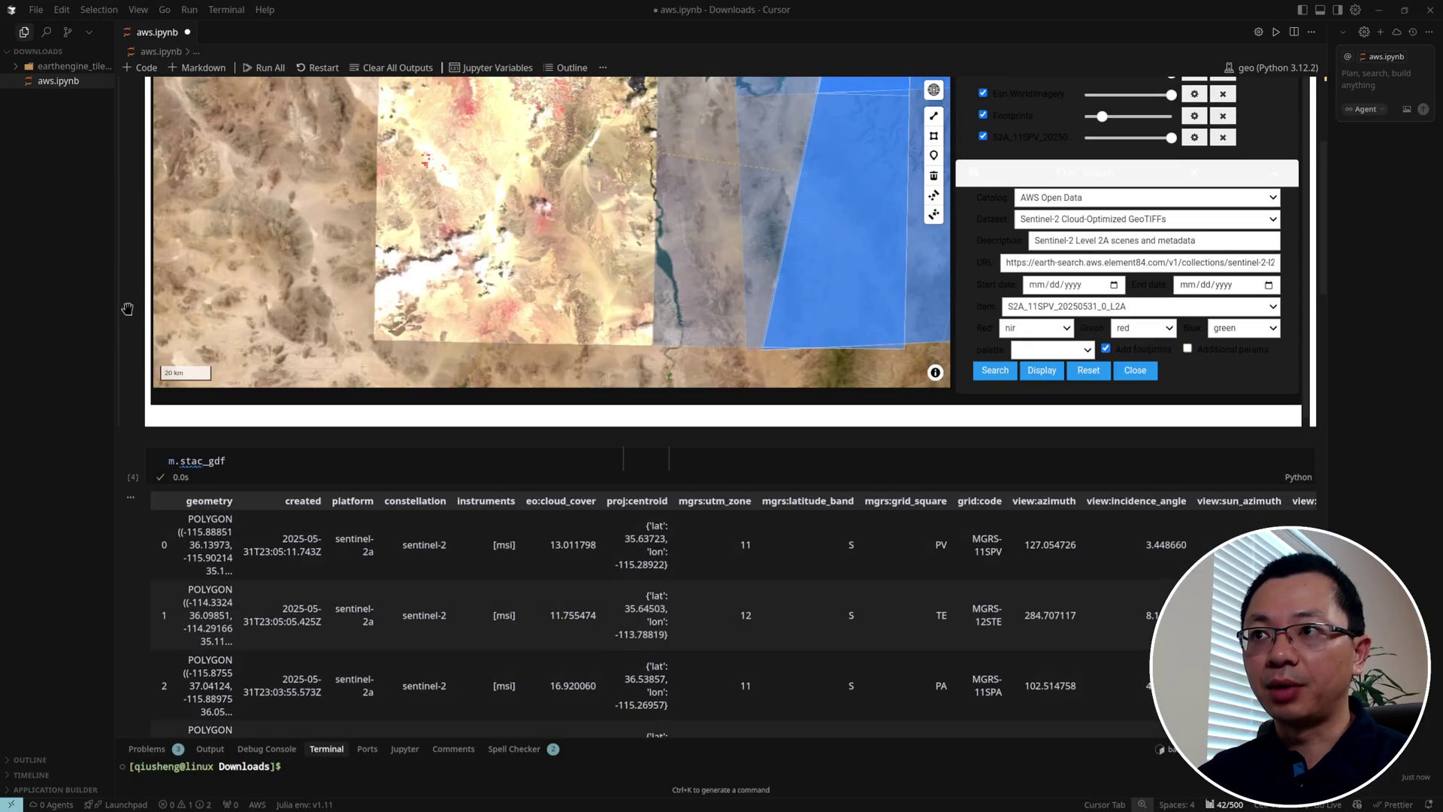
scroll(495, 295, "down", 2)
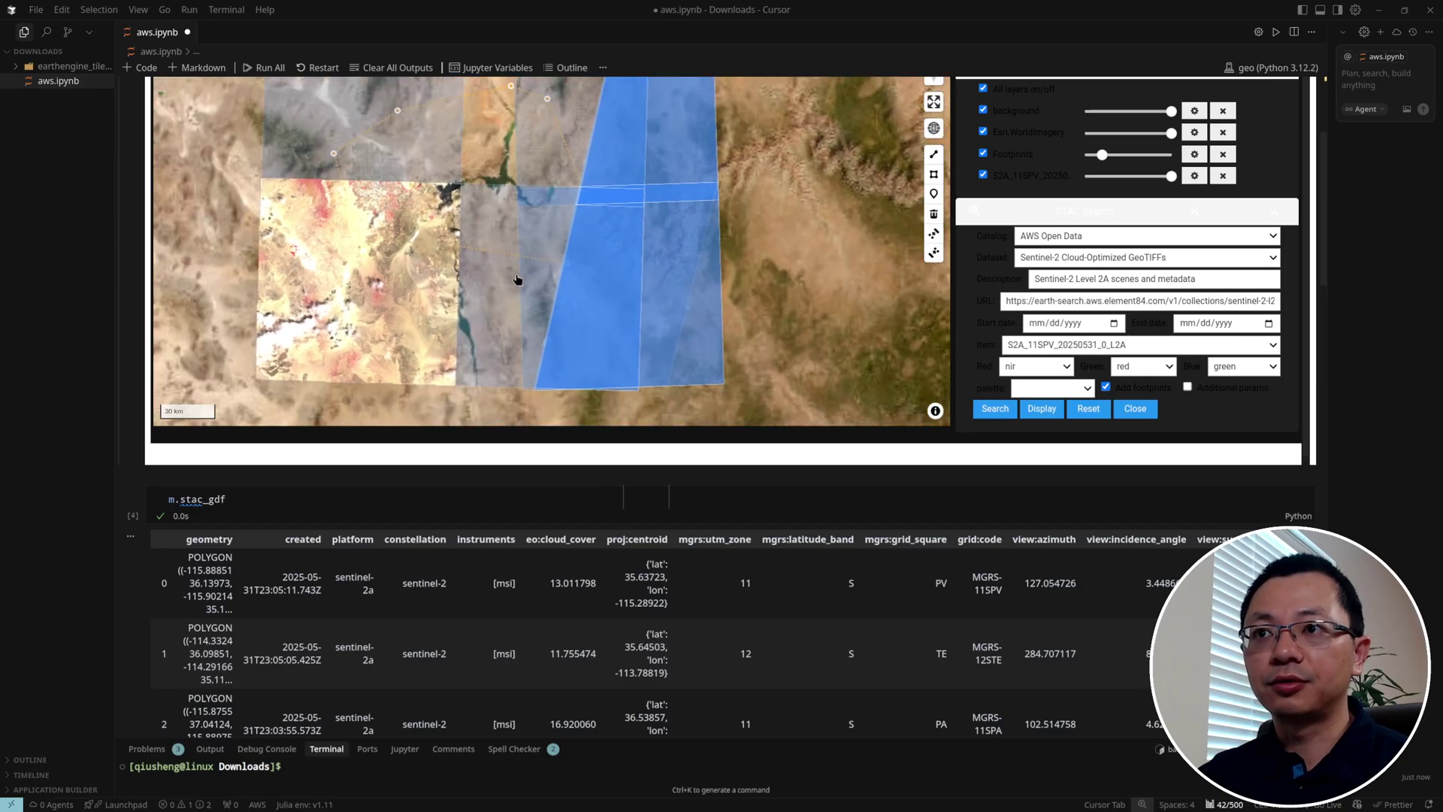
scroll(145, 538, "down", 2)
scroll(187, 505, "down", 2)
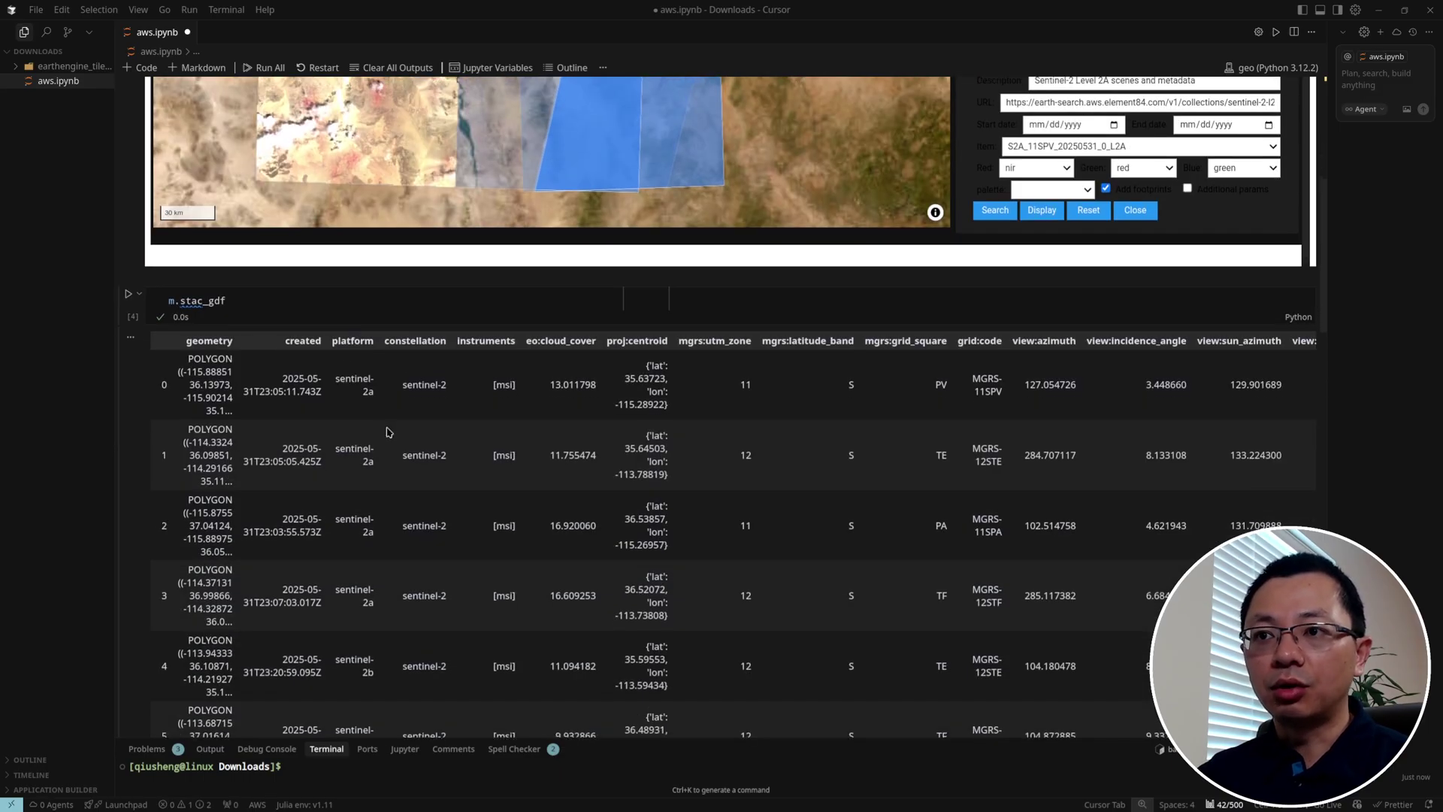
scroll(385, 438, "down", 2)
scroll(382, 445, "down", 11)
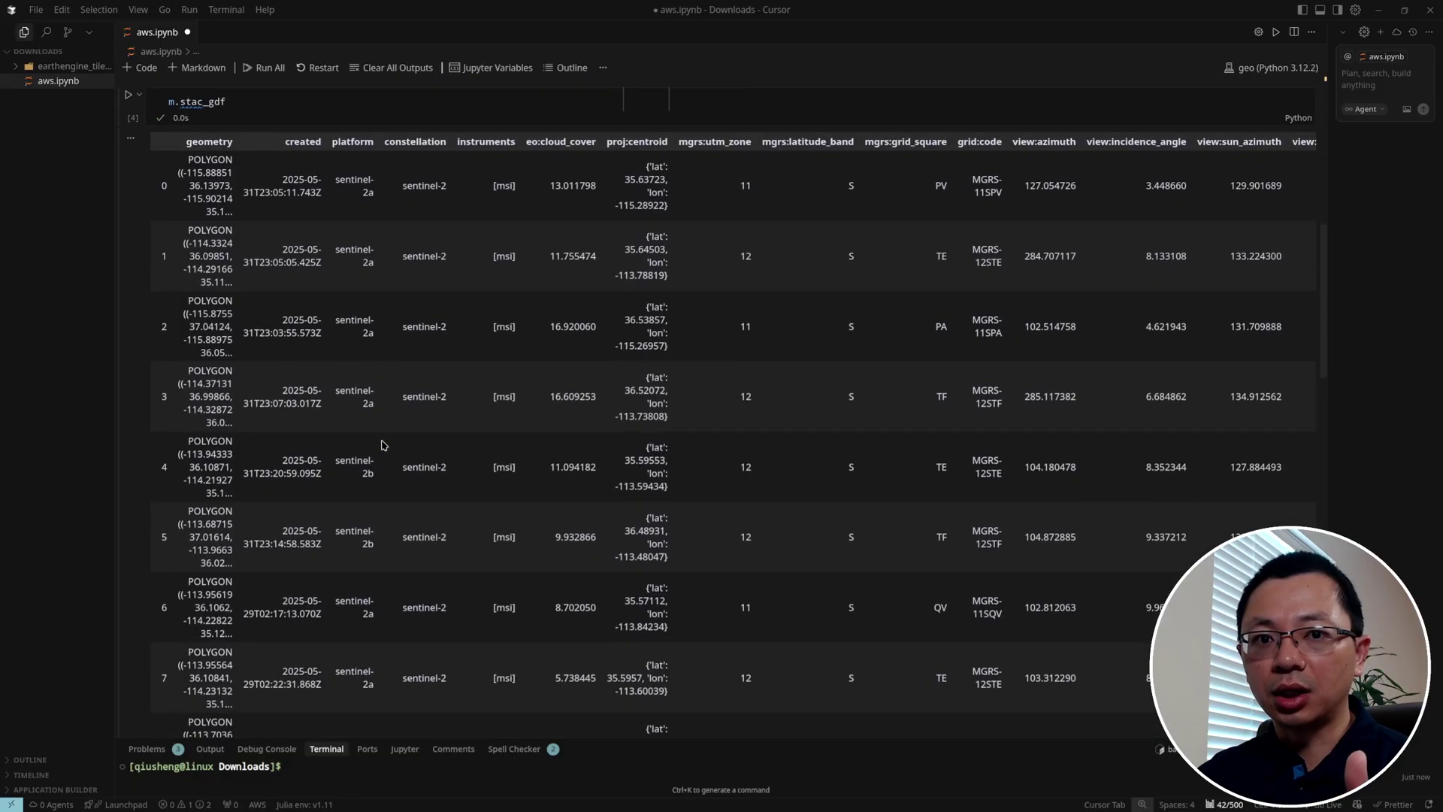
scroll(383, 445, "down", 12)
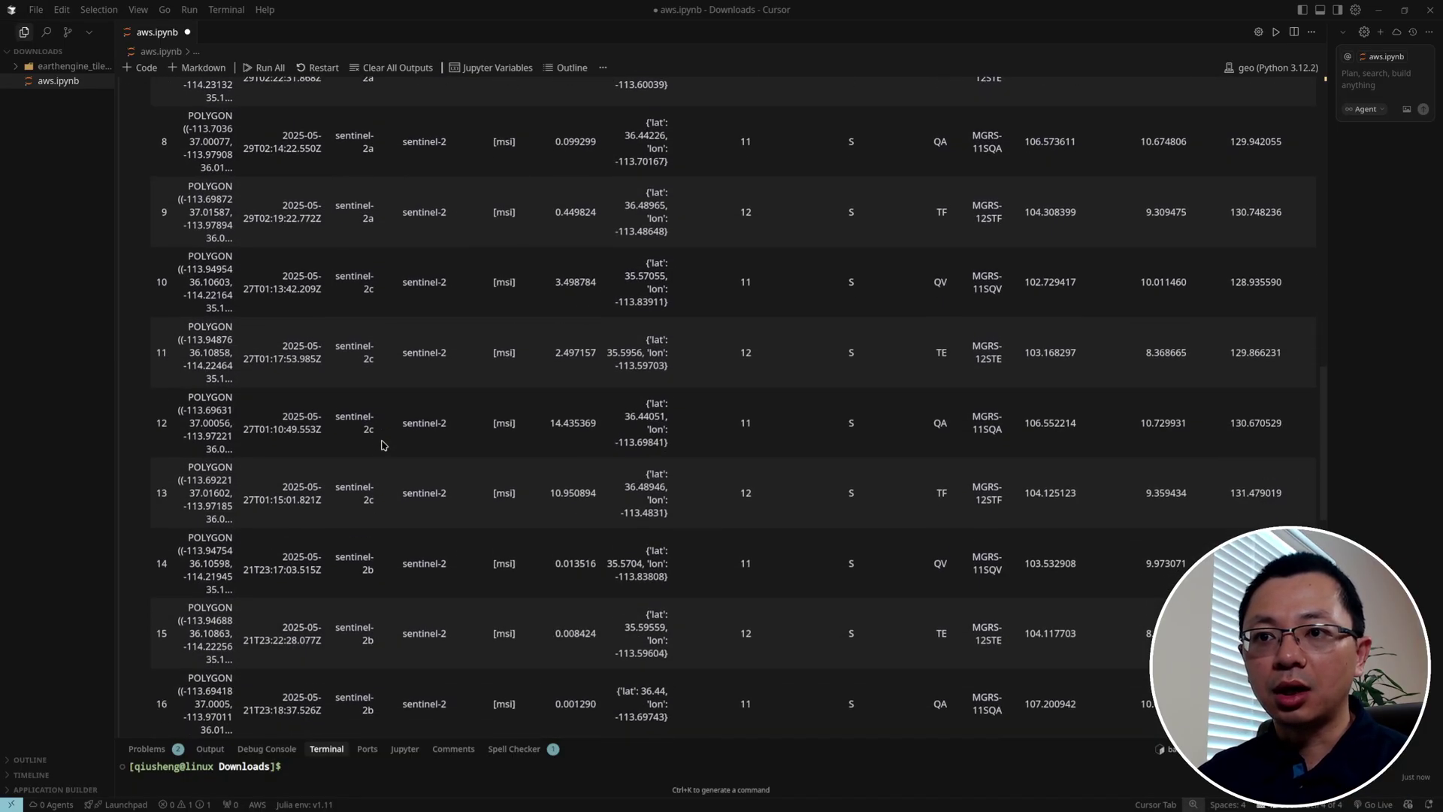
Enter m.stac_item in the cell below the results table and run it.
left_click(222, 542)
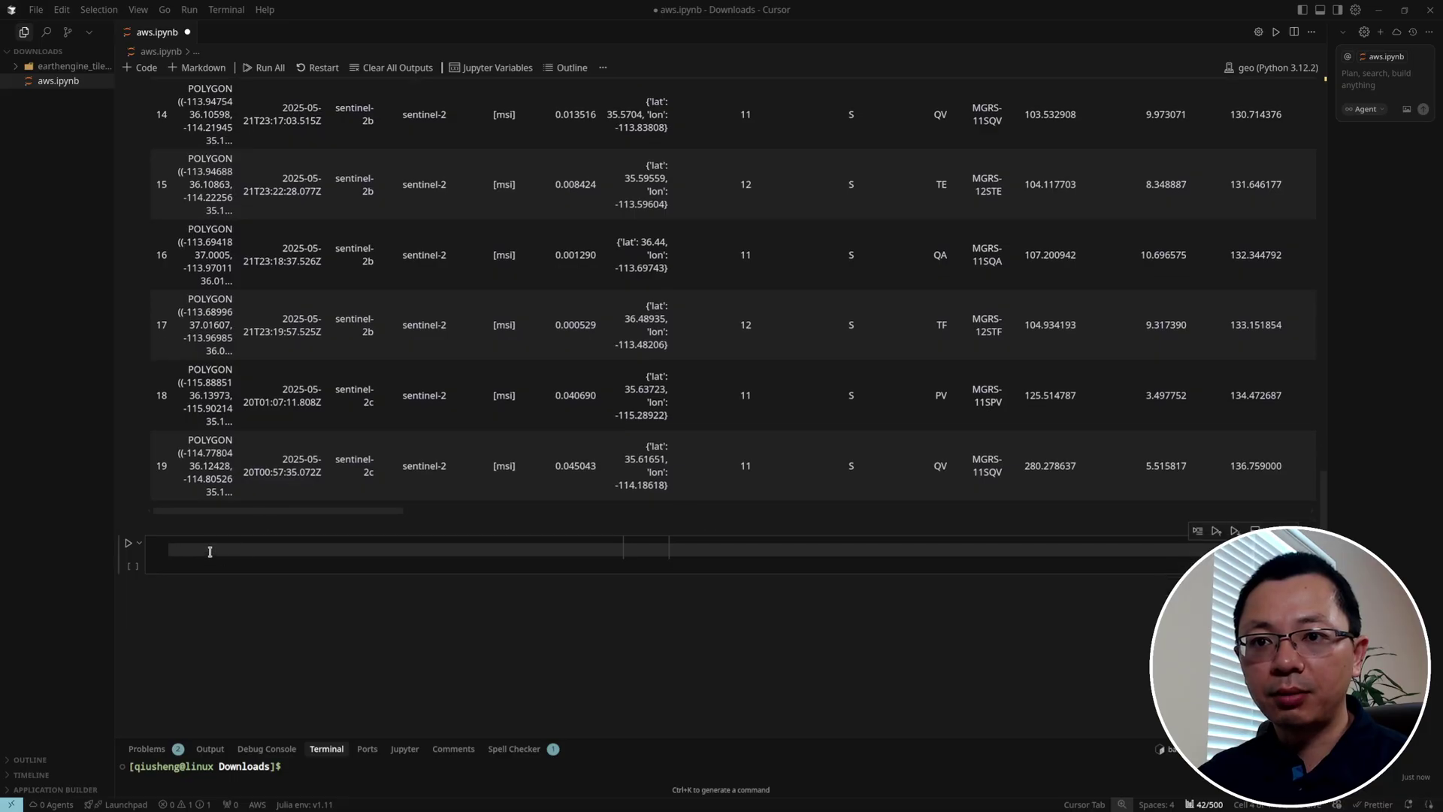
type("m.sta")
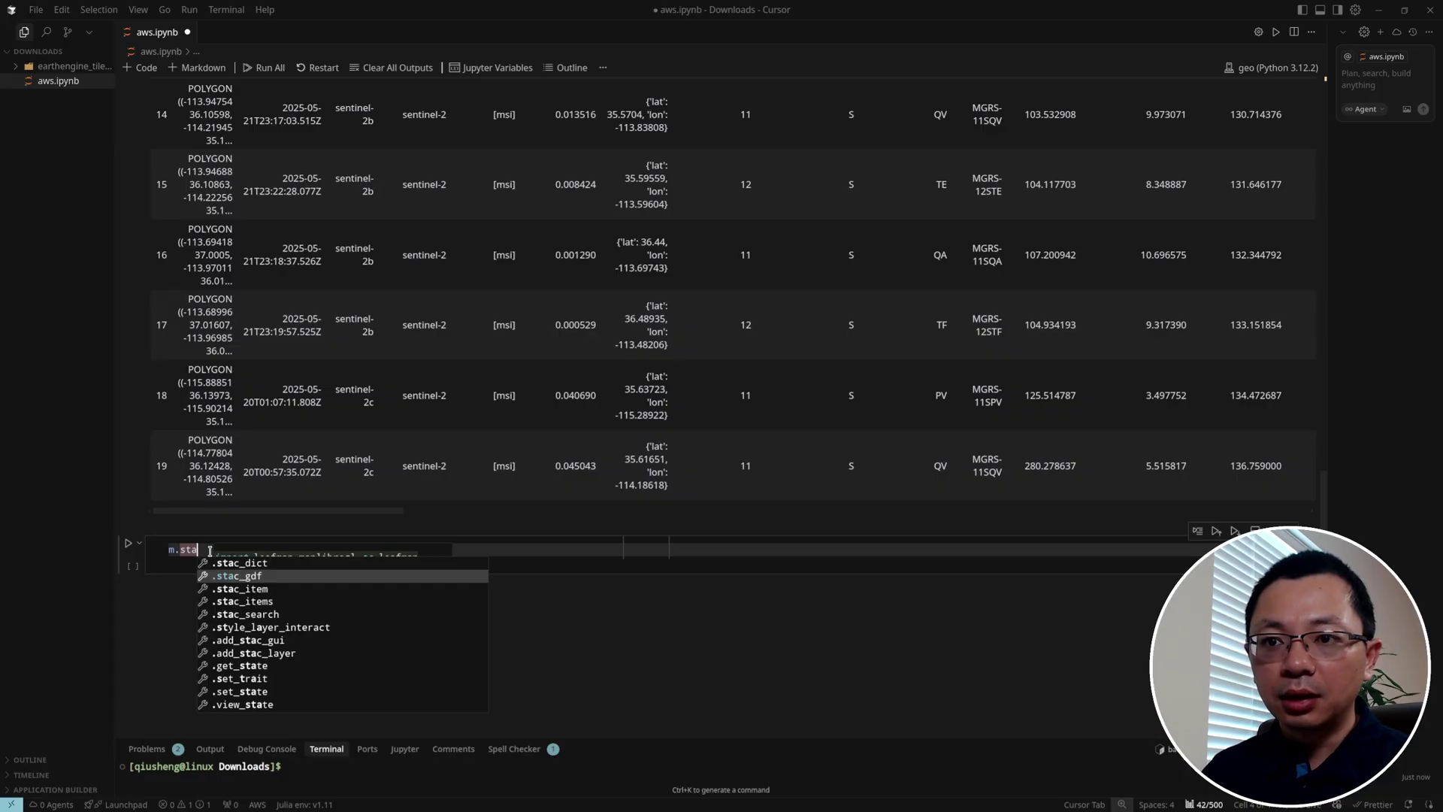
key("Down")
key("Tab")
key("shift+Return")
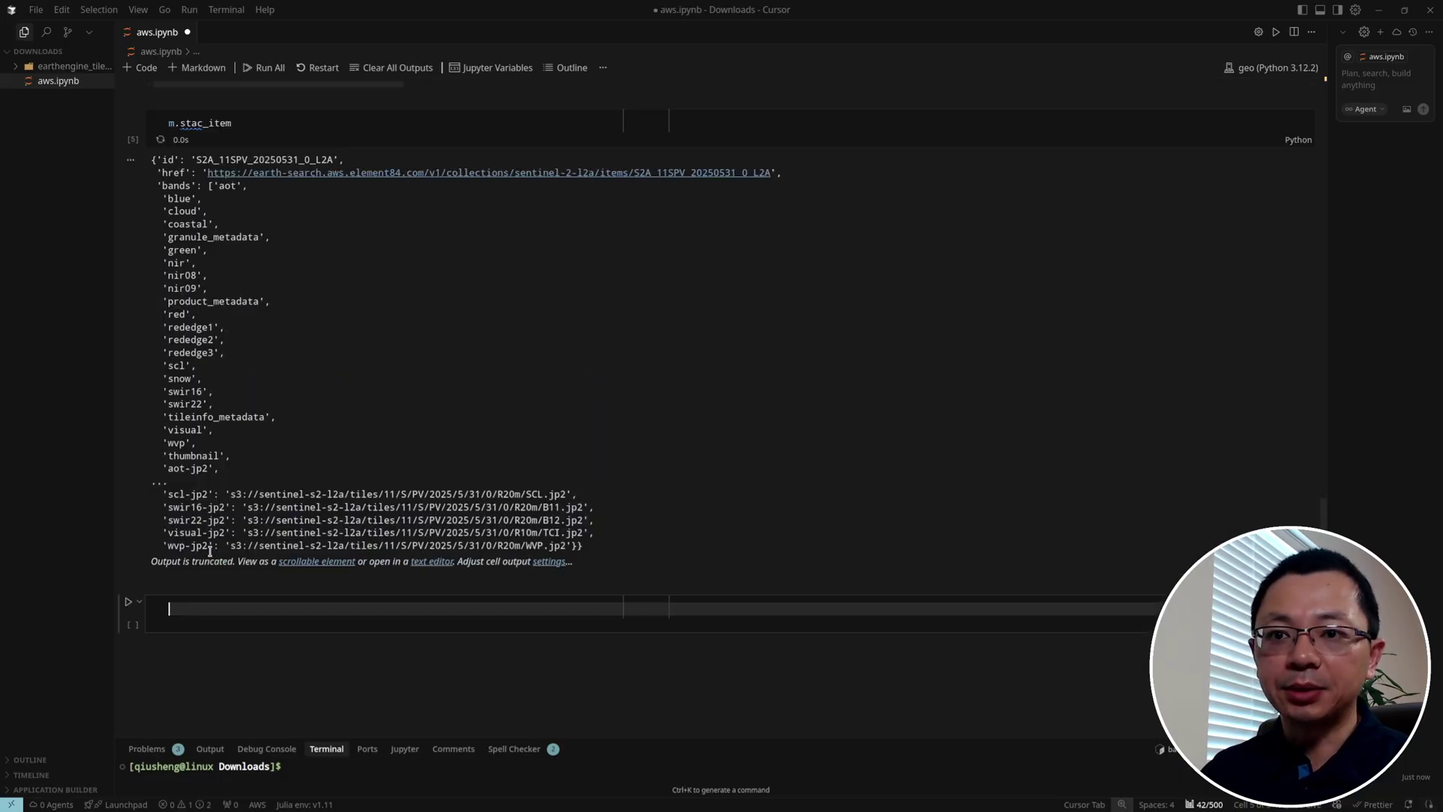
View the truncated m.stac_item output as a scrollable element and browse to its asset links.
scroll(361, 405, "up", 2)
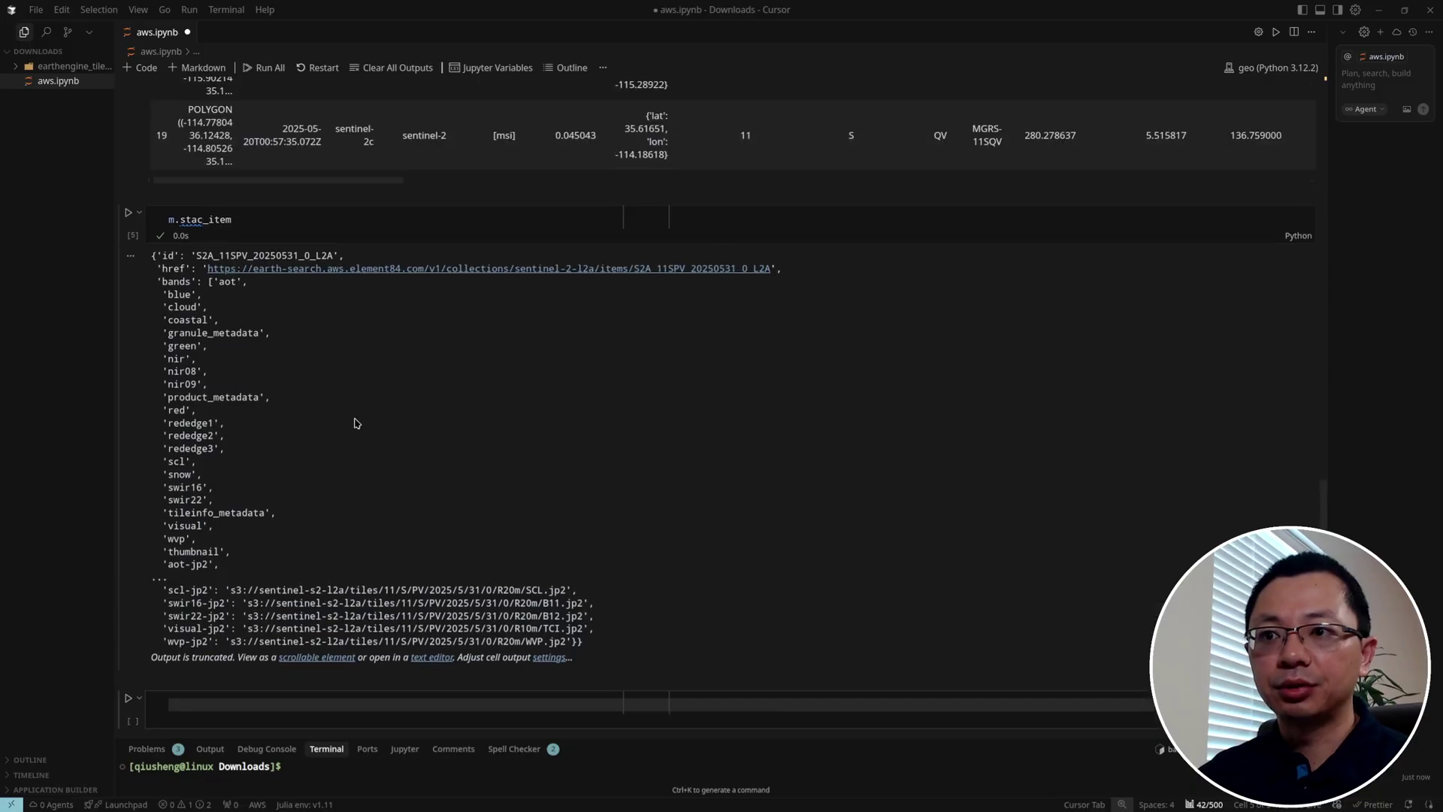
left_click(317, 658)
scroll(596, 547, "up", 5)
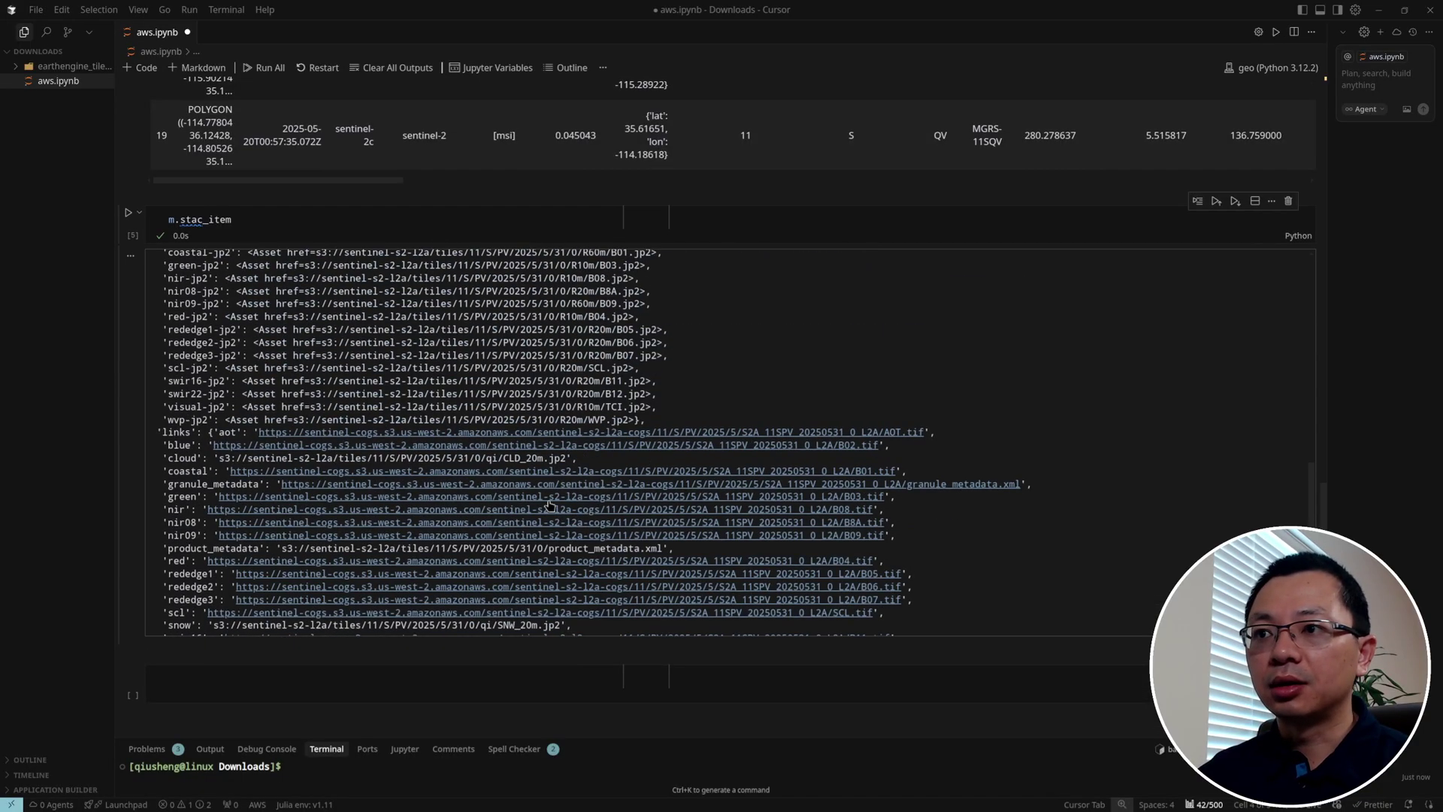
scroll(407, 453, "down", 3)
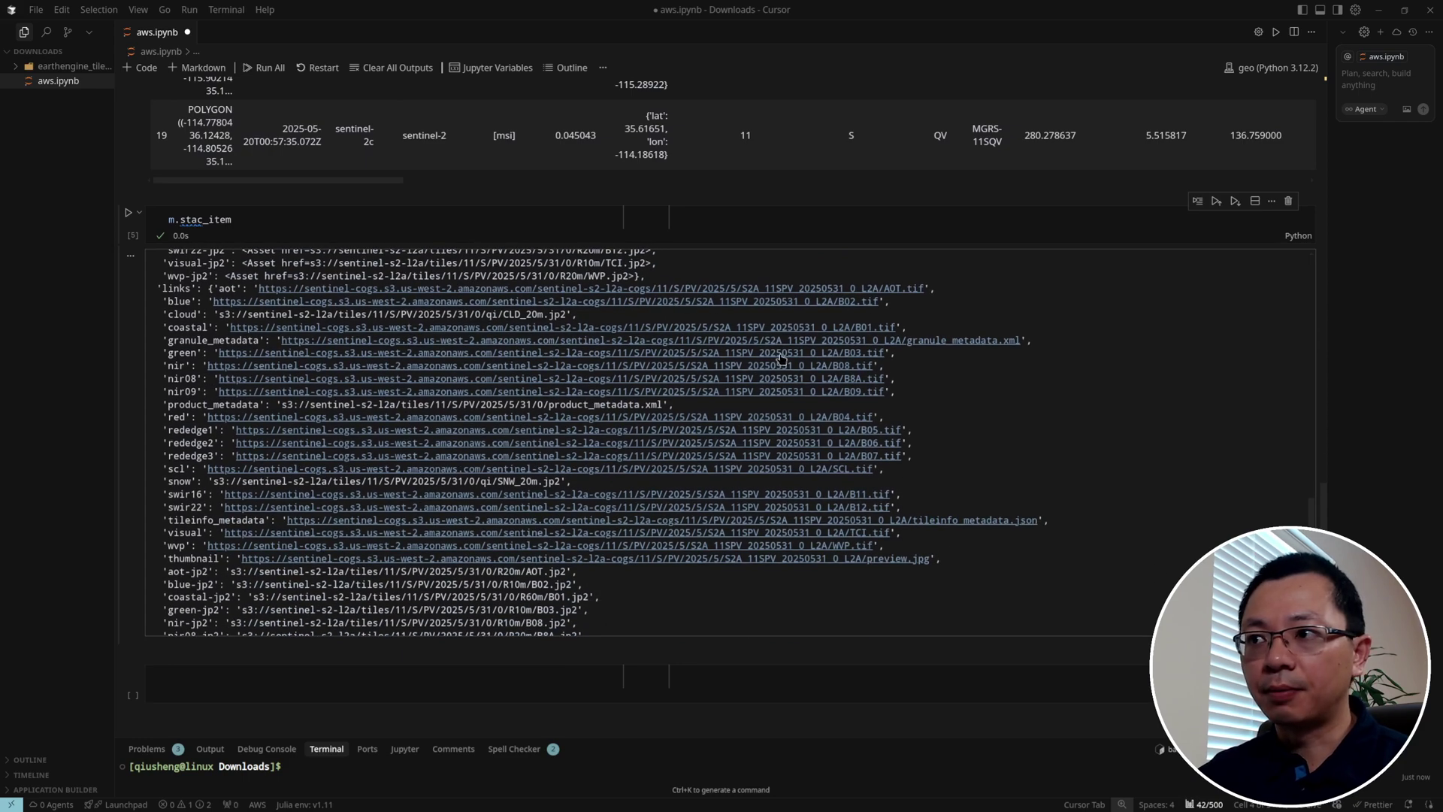
Download the blue band's B02.tif from its link into the Downloads folder and return to the notebook in Cursor.
left_click(645, 304)
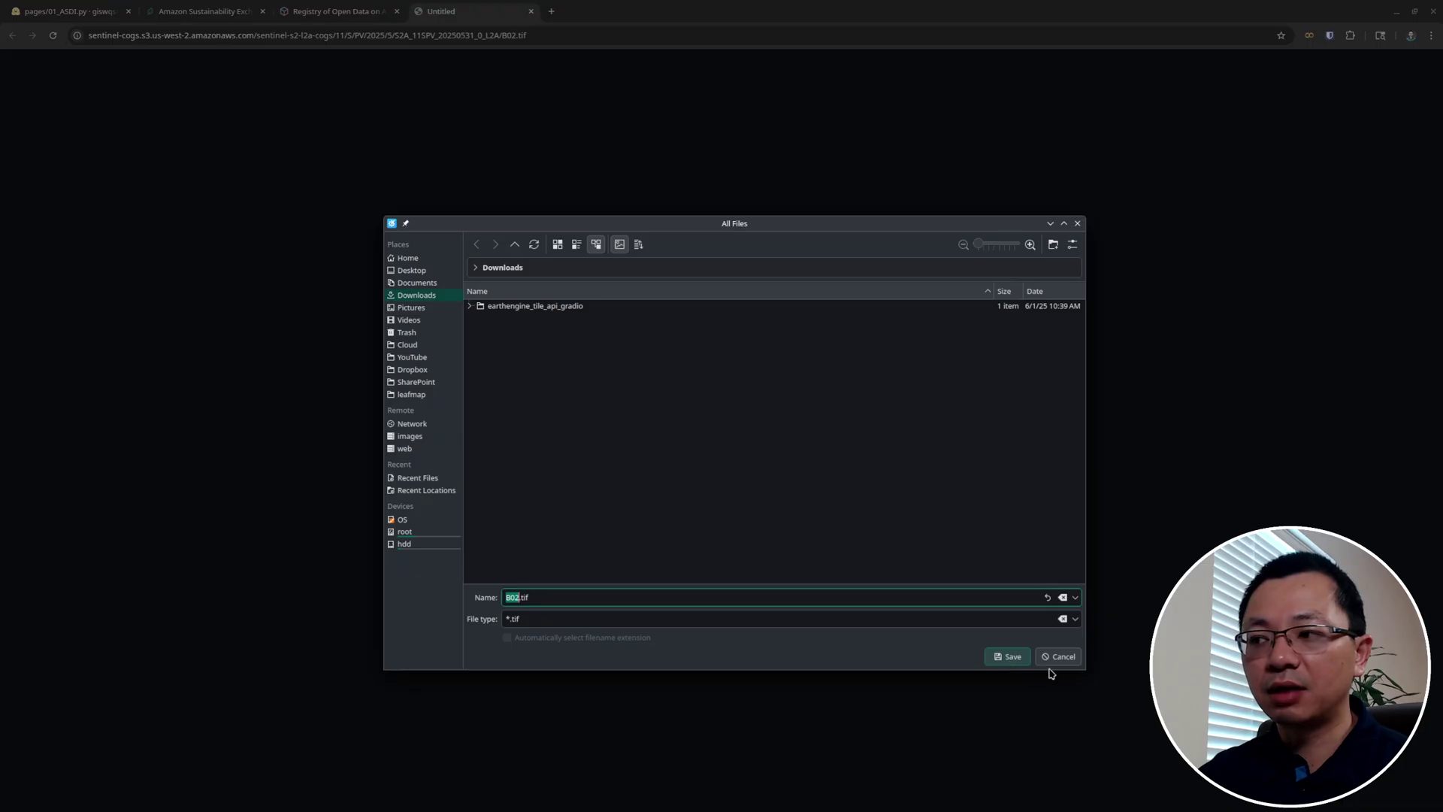
left_click(1006, 657)
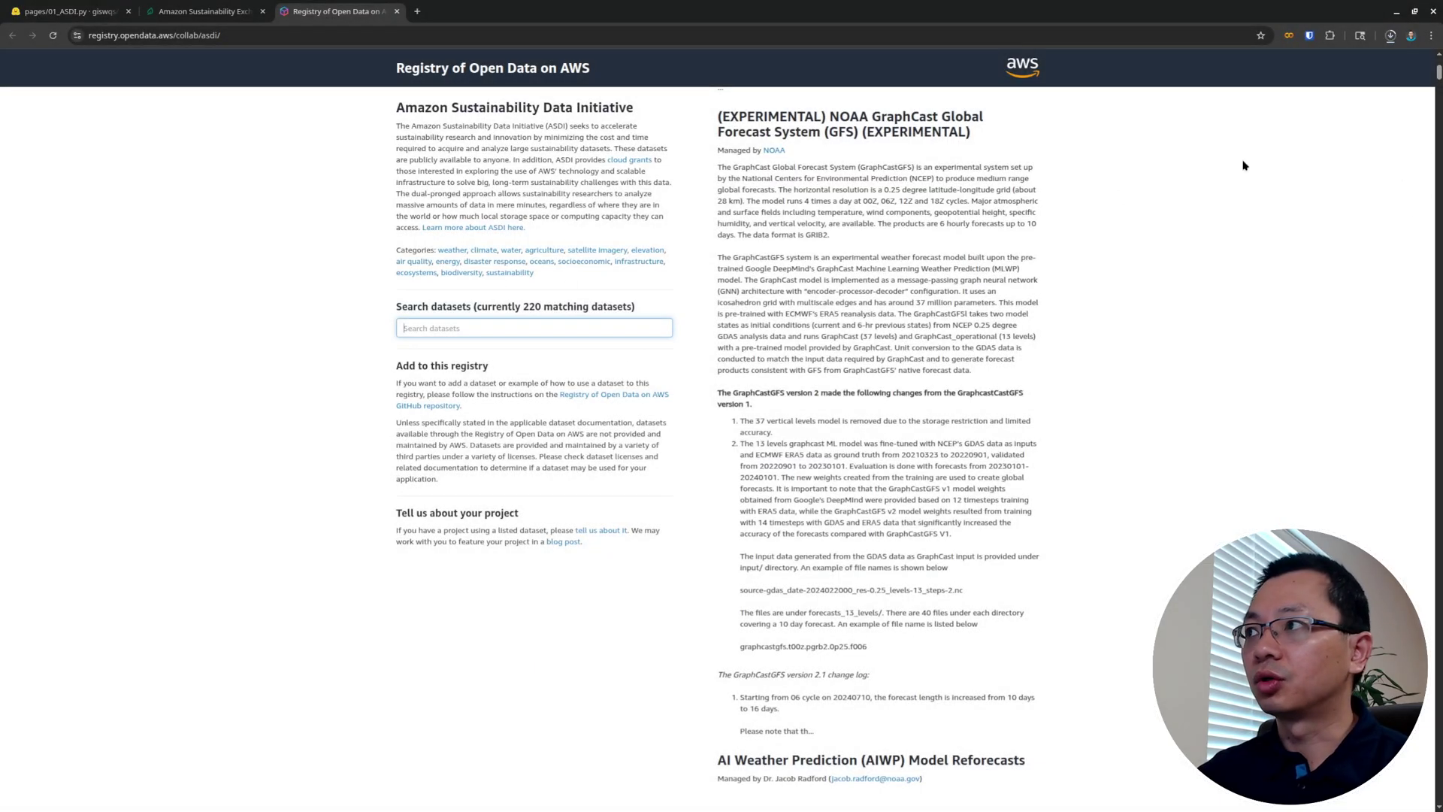
left_click(248, 11)
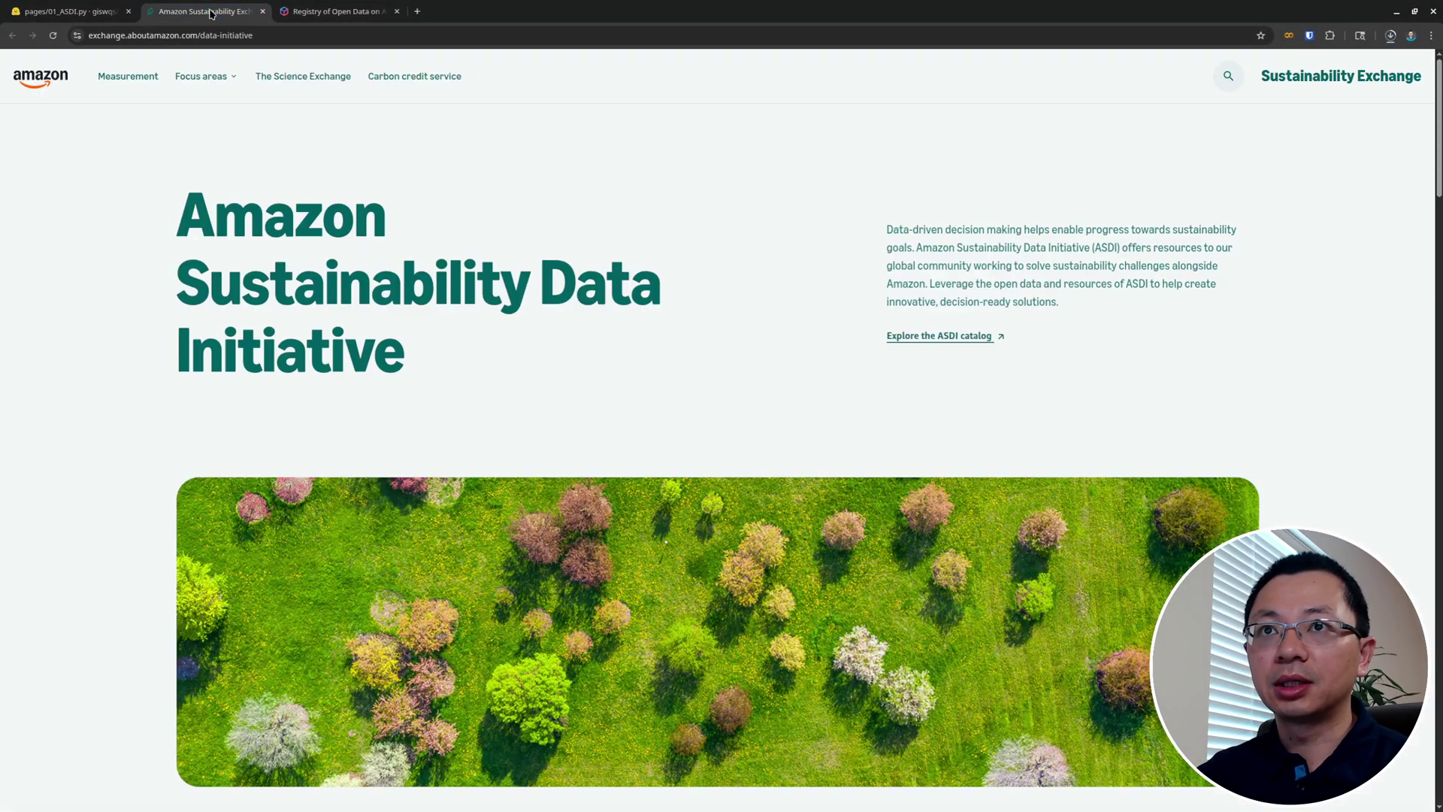
left_click(1396, 11)
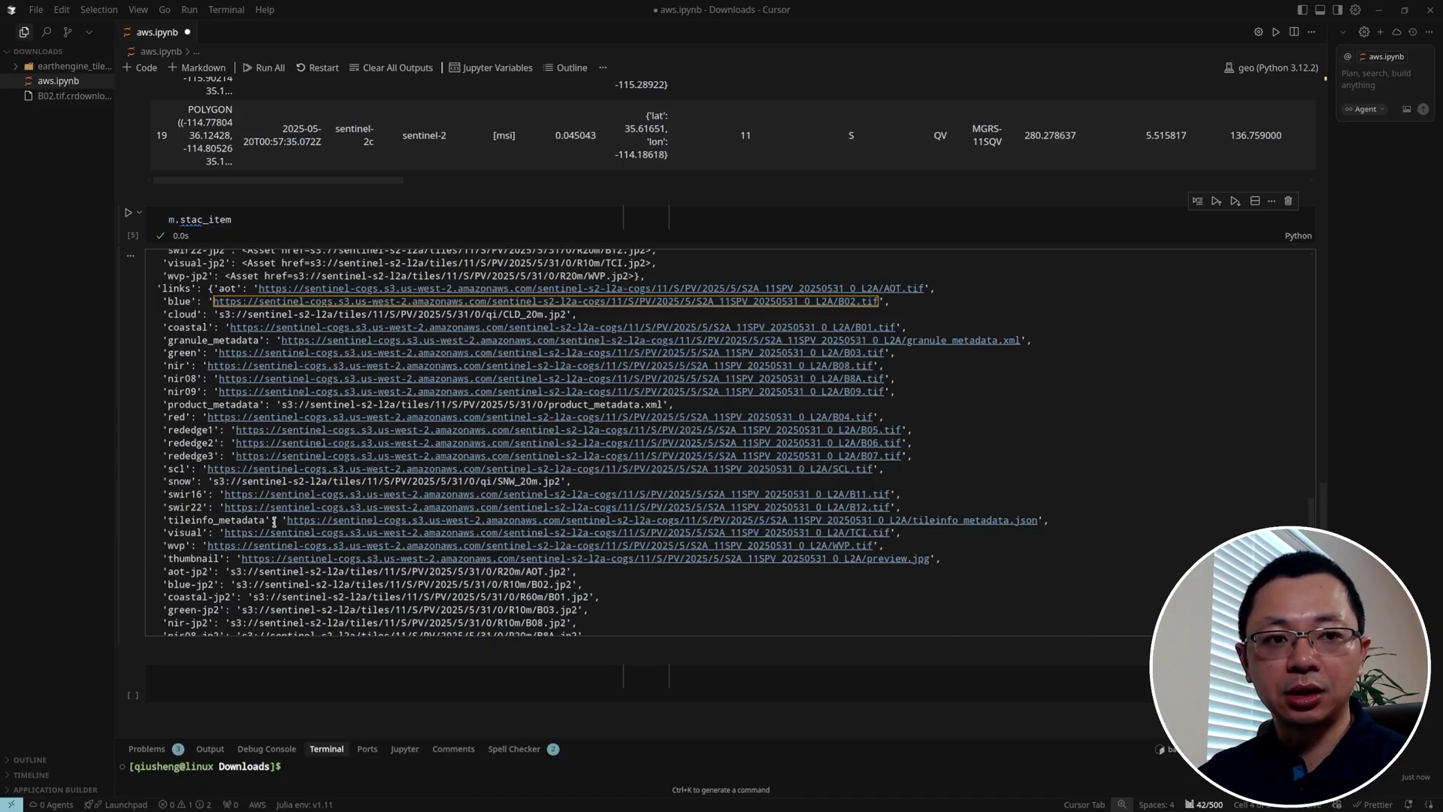
Enter m.stac_items in the empty cell below the item output and run it.
scroll(266, 521, "down", 6)
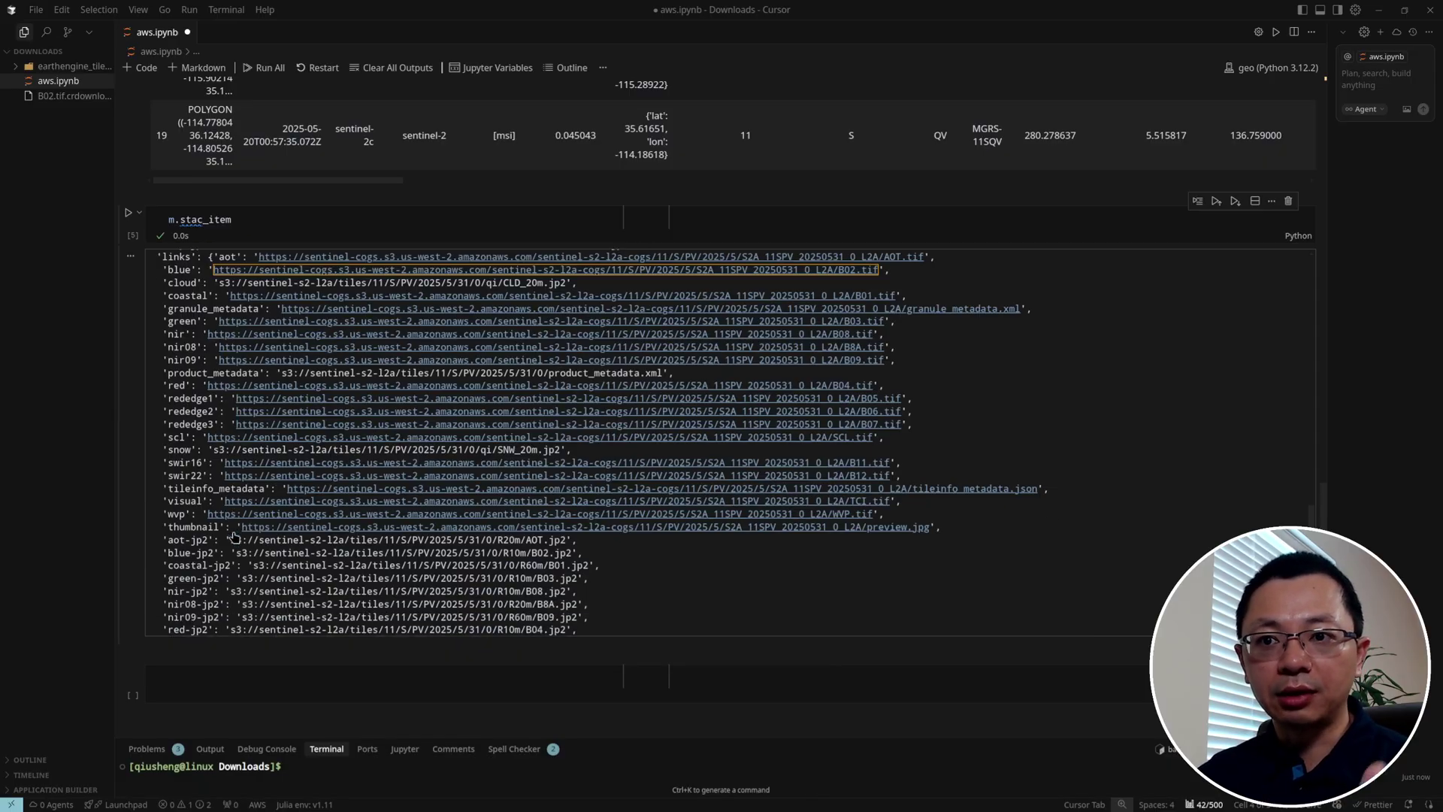
left_click(227, 556)
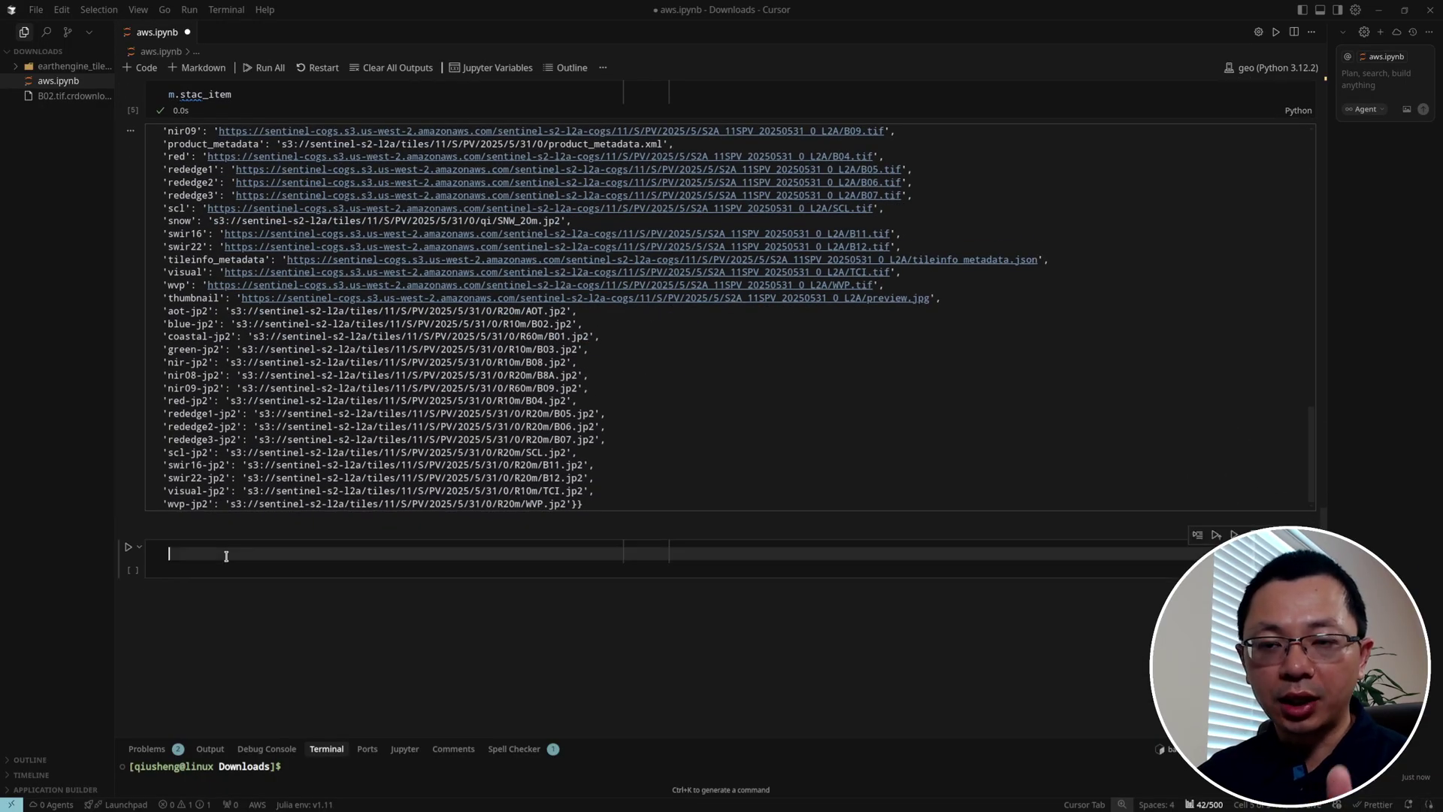
type("m.sta")
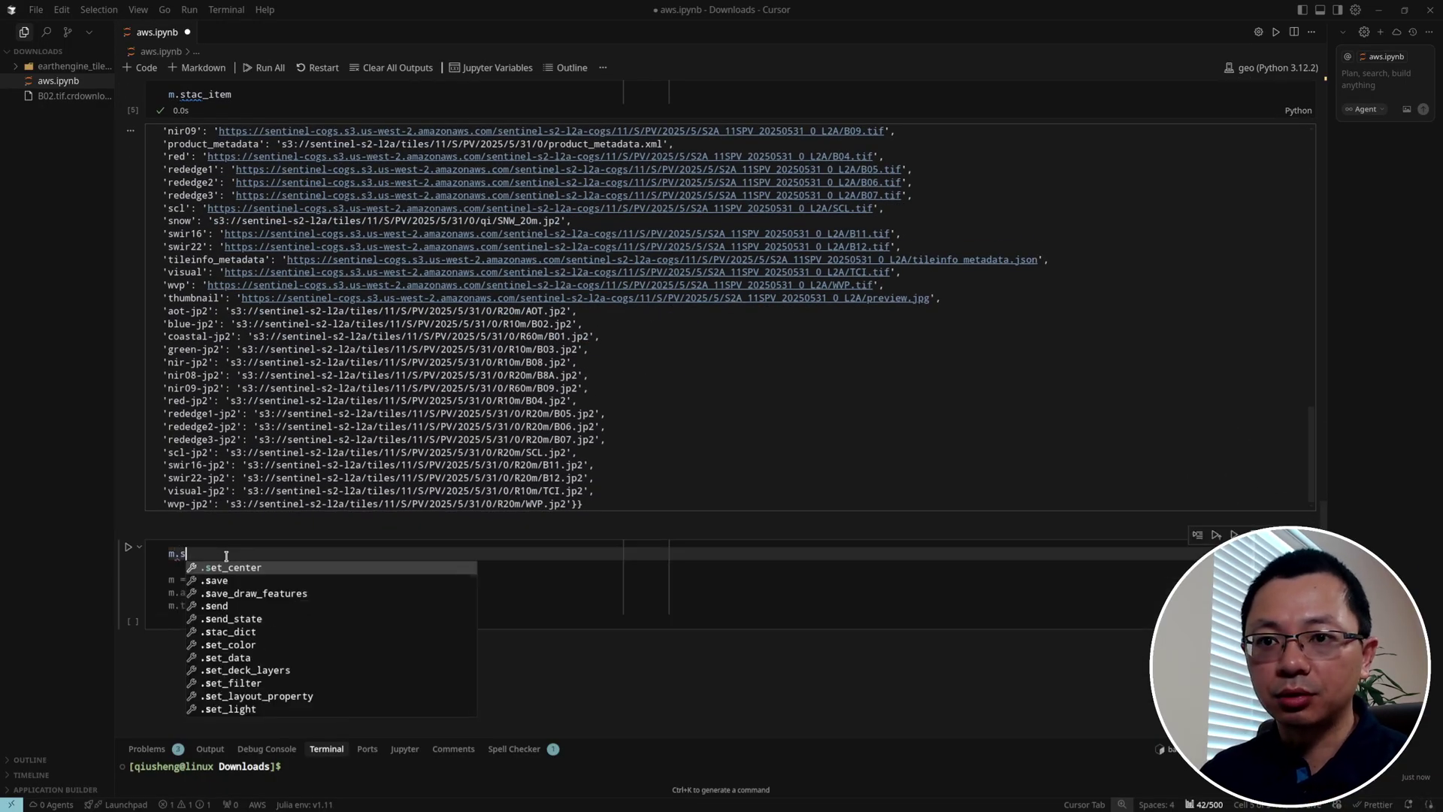
key("Down")
key("Down")
key("Down")
key("Return")
key("shift+Return")
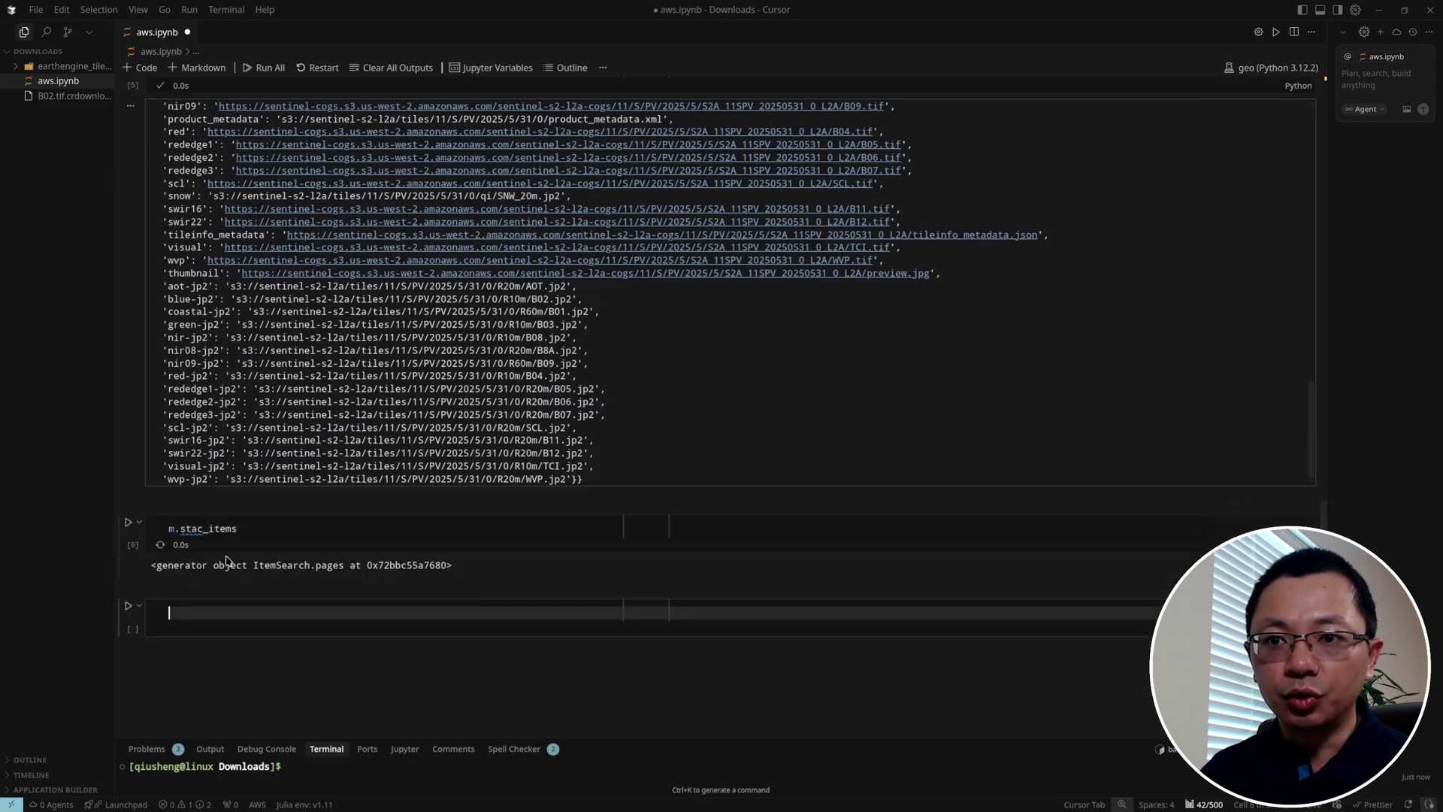
Replace m.stac_items with m.stac_dict in the cell below the item output and run it.
left_click(253, 531)
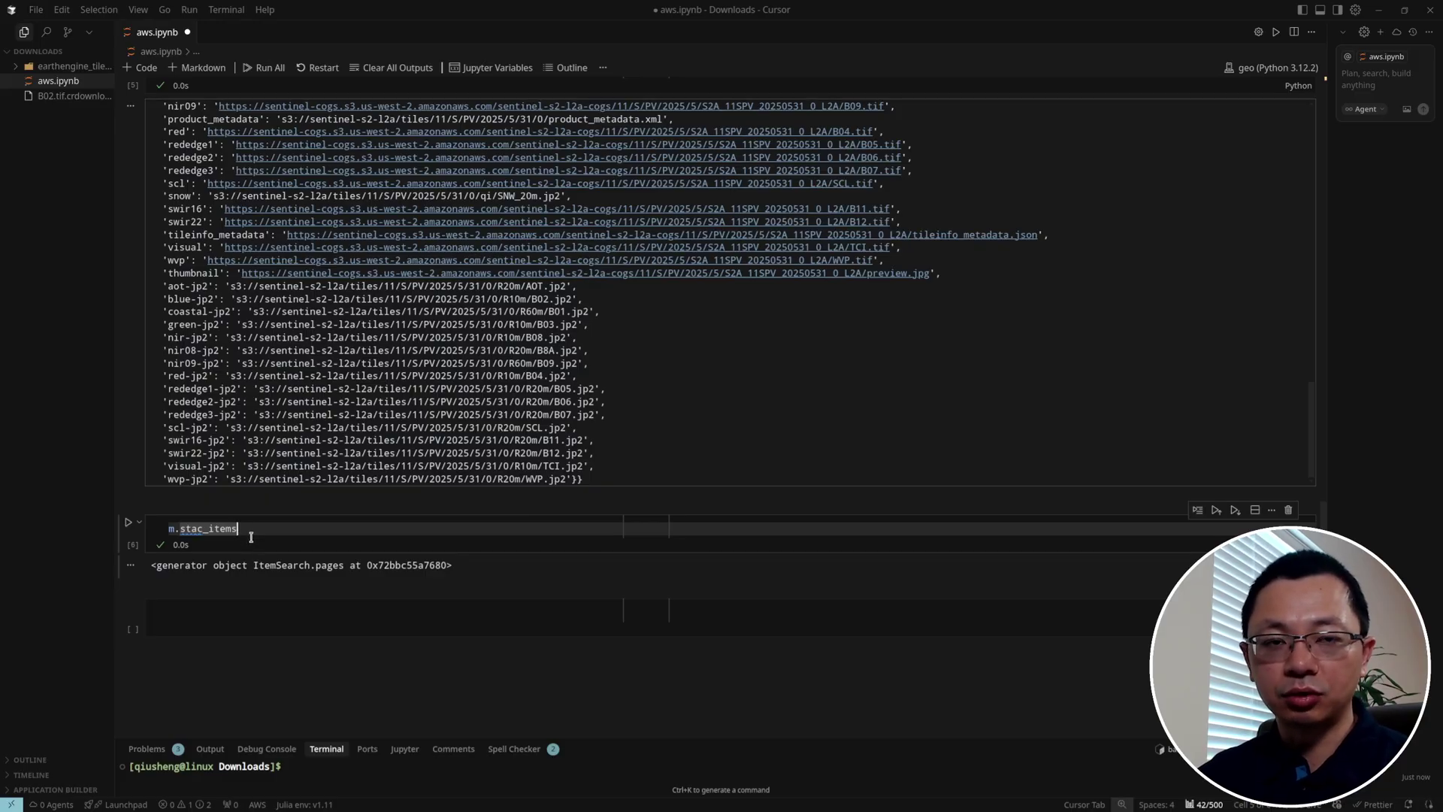
scroll(347, 313, "up", 10)
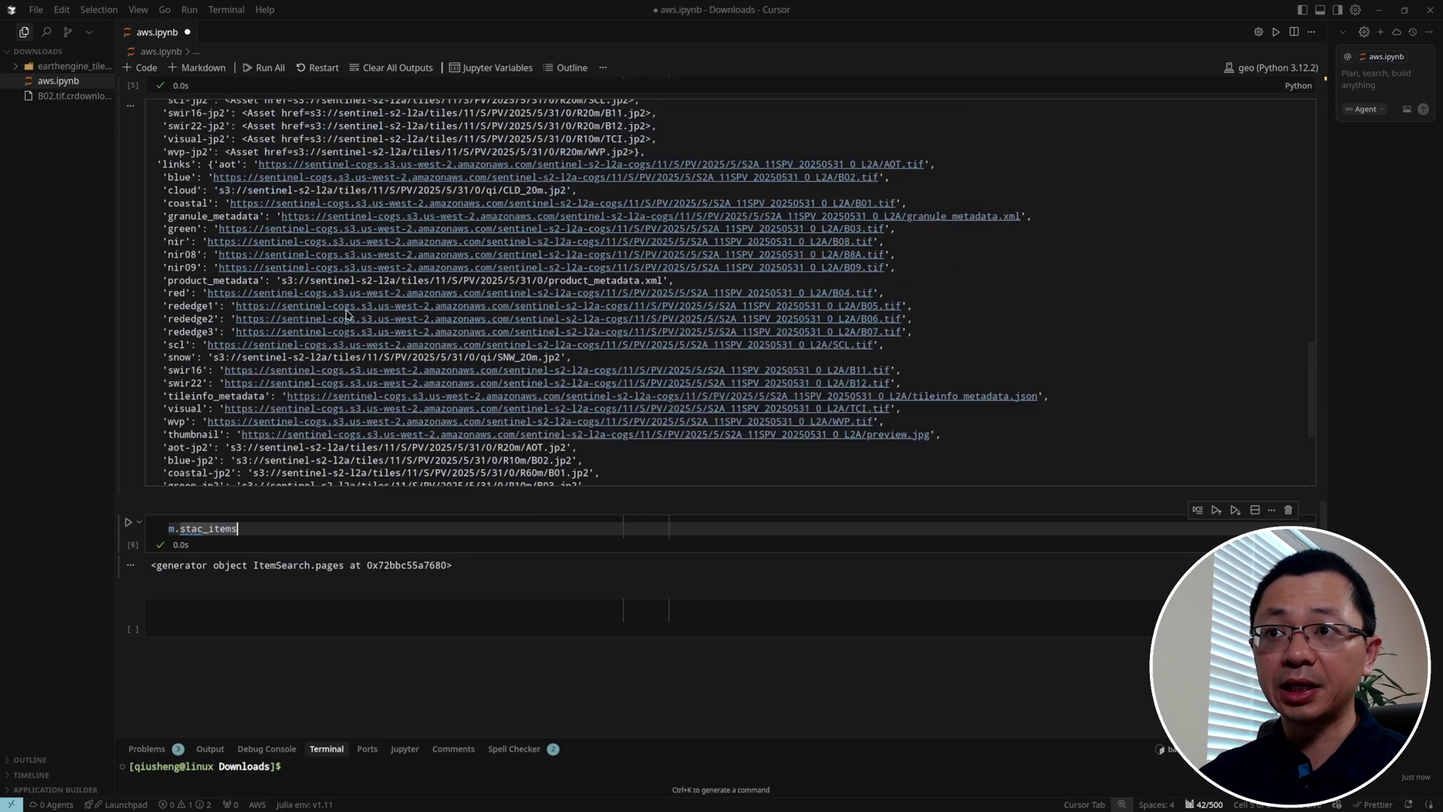
scroll(347, 313, "up", 1)
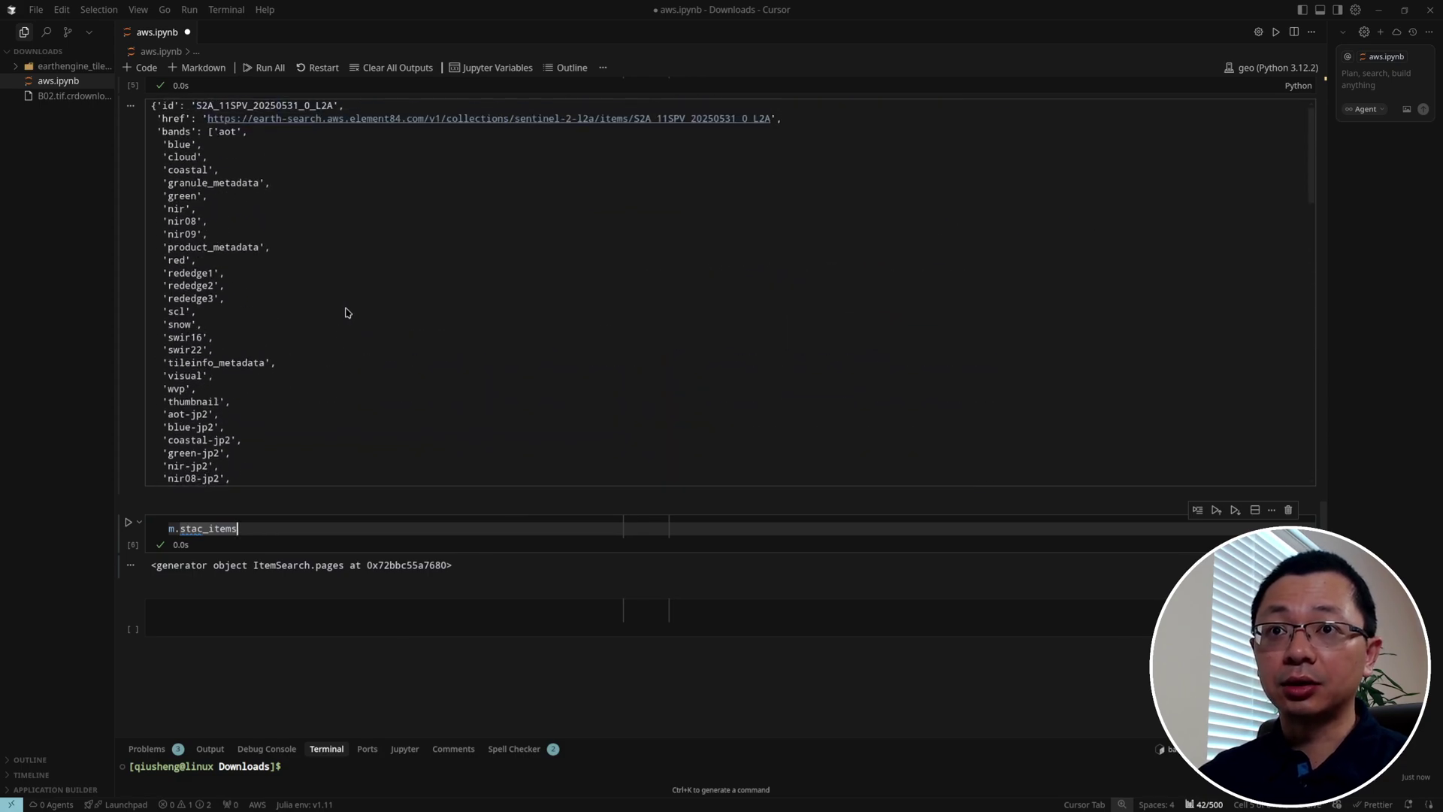
scroll(188, 135, "up", 3)
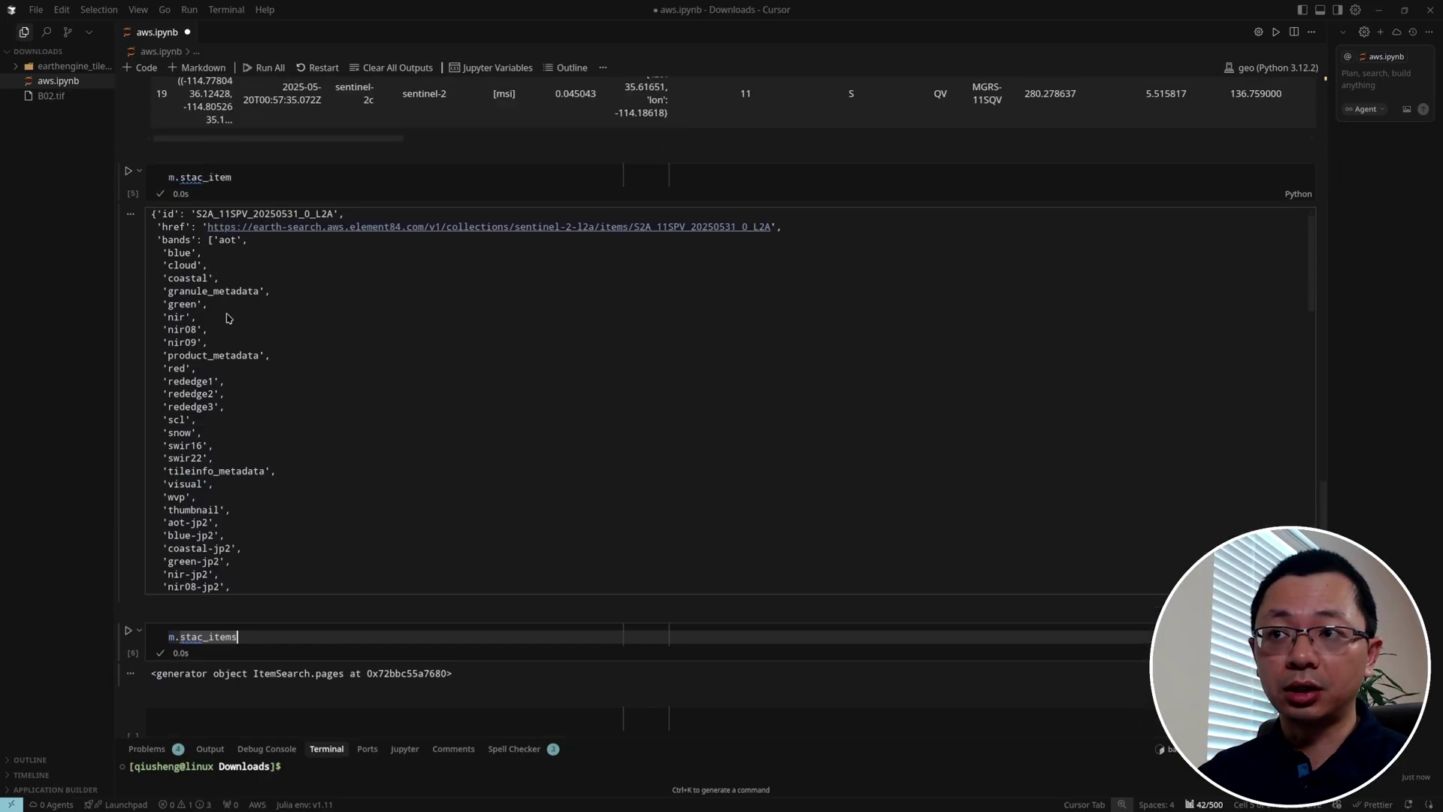
scroll(230, 318, "down", 10)
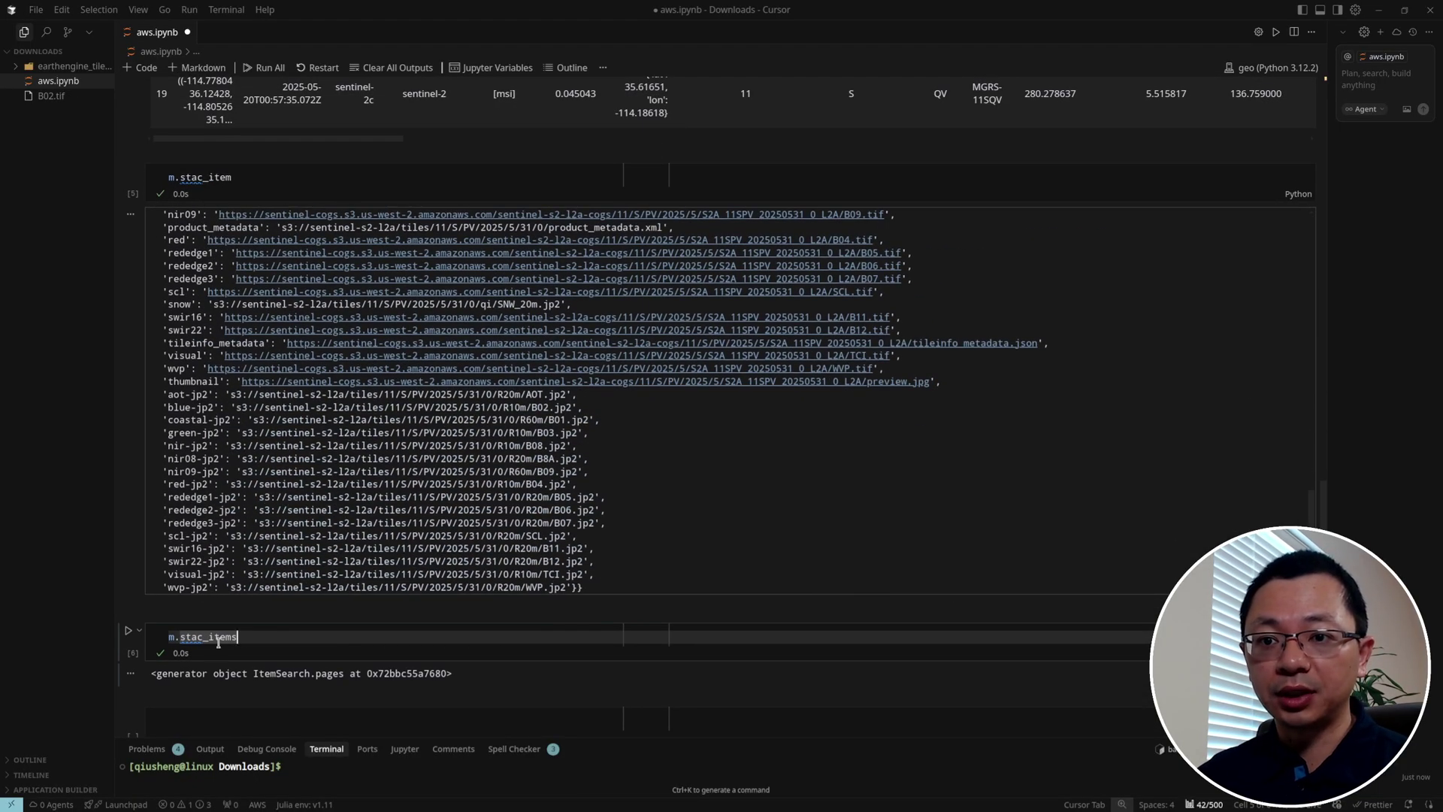
double_click(218, 637)
key("BackSpace")
type("s")
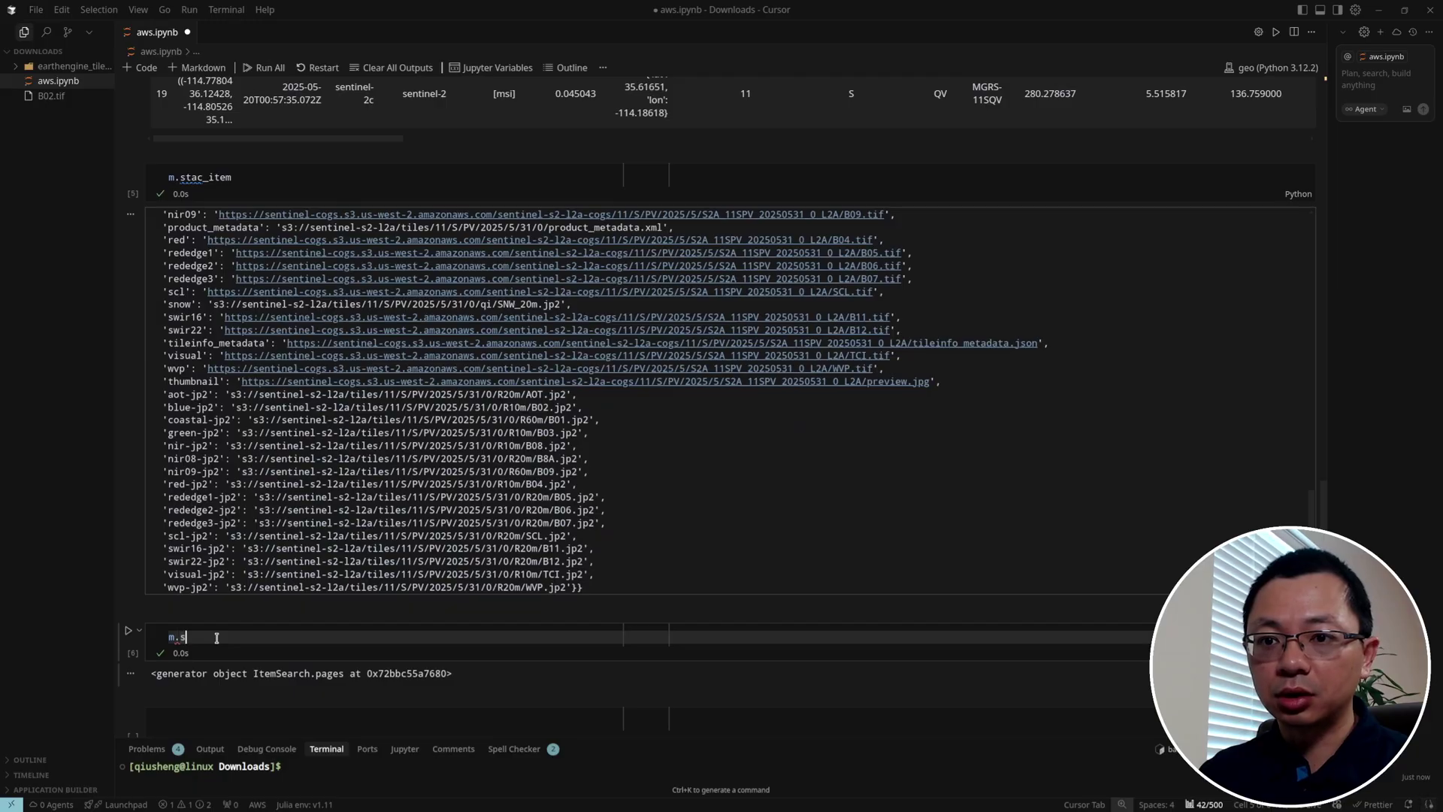
type("tac")
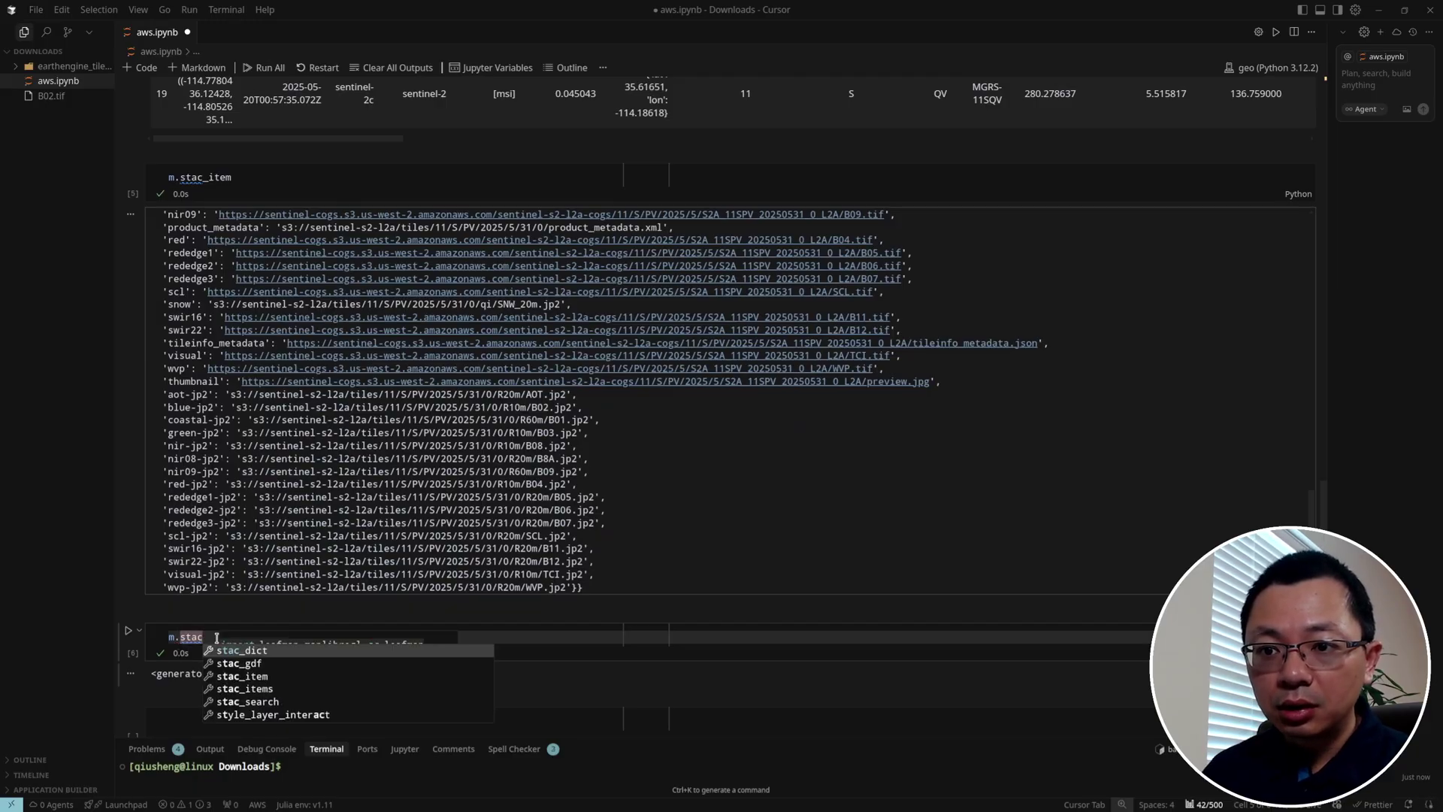
key("Down")
key("Up")
key("Return")
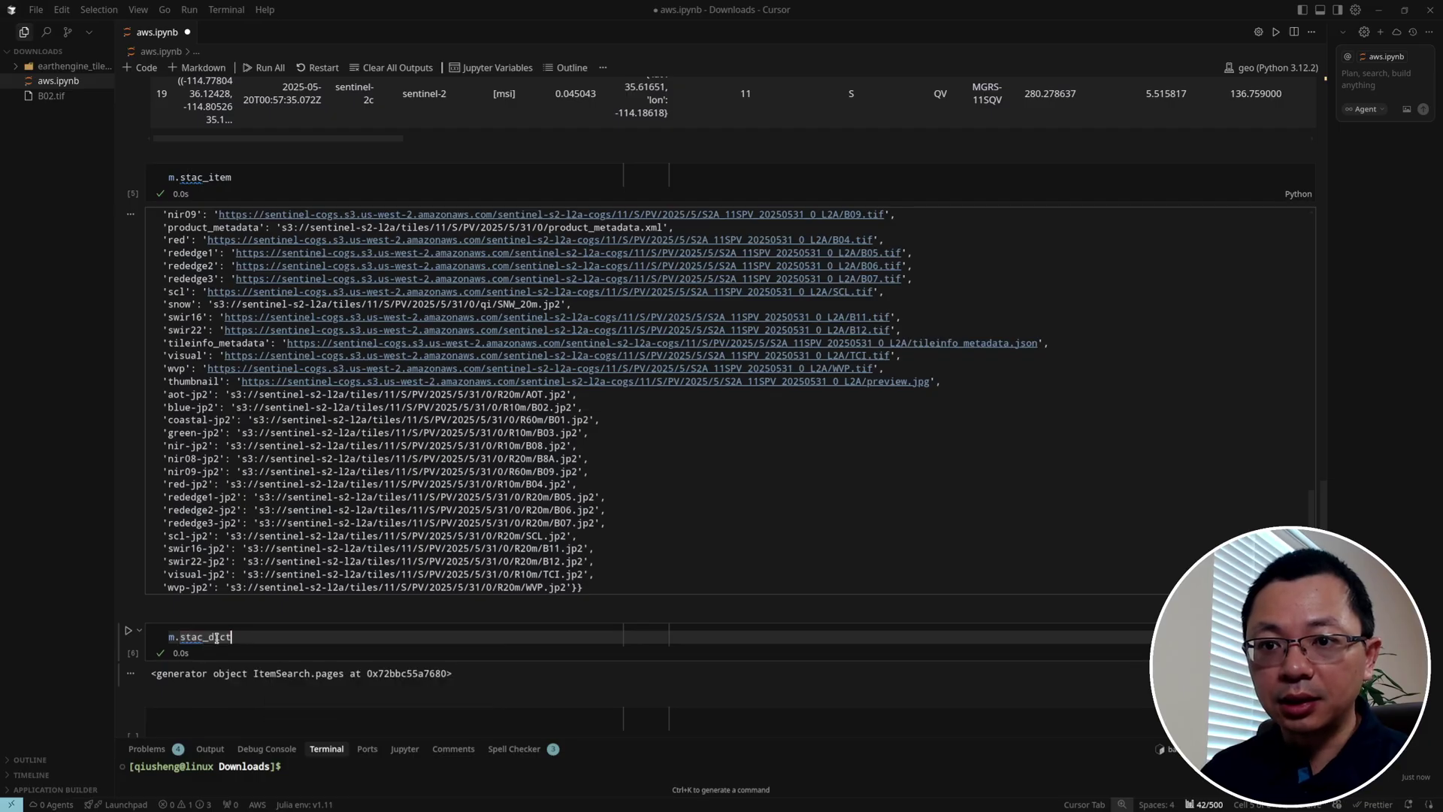
key("shift+Return")
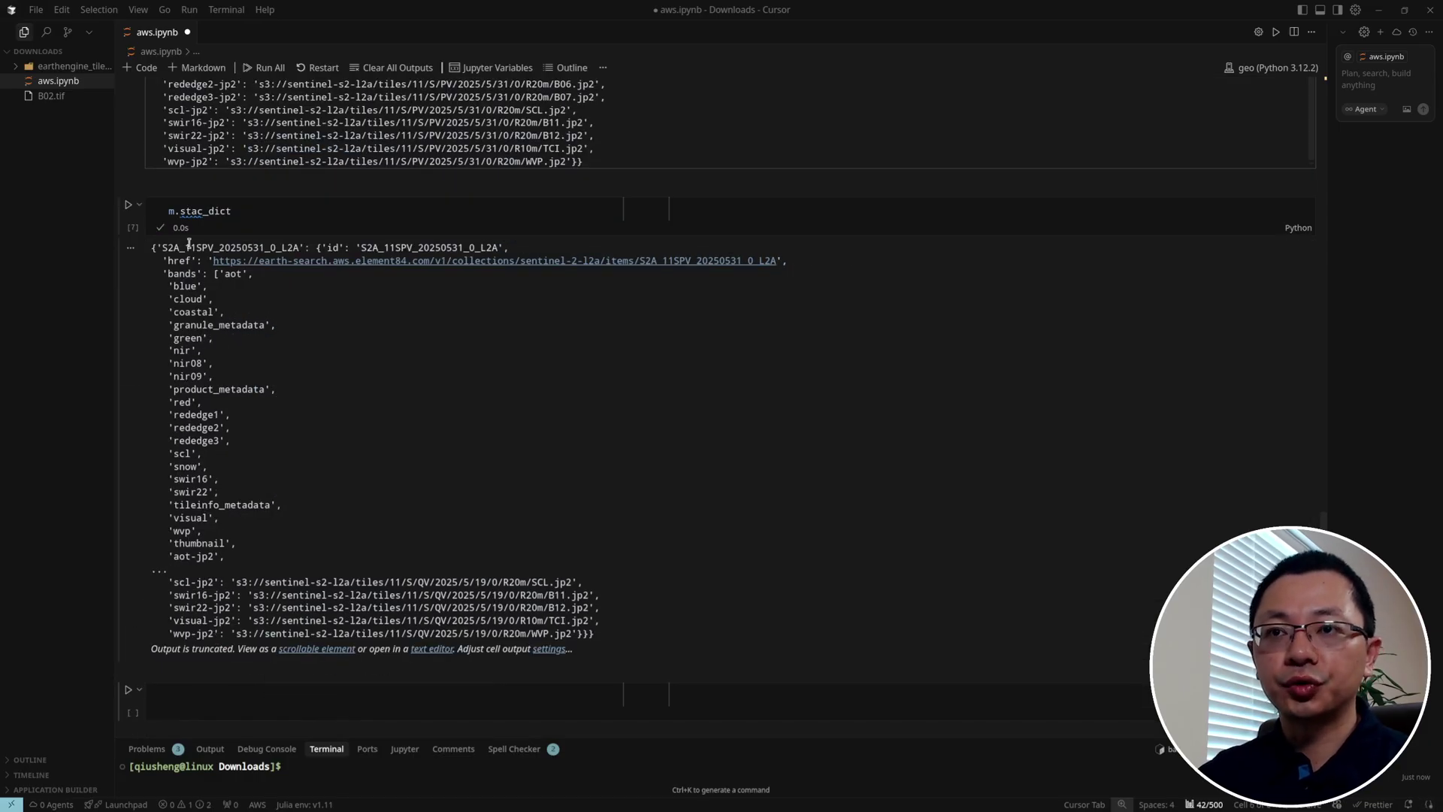
View the truncated m.stac_dict output as a scrollable element and examine the bands, assets and links stored for each item.
left_click_drag(160, 248, 304, 248)
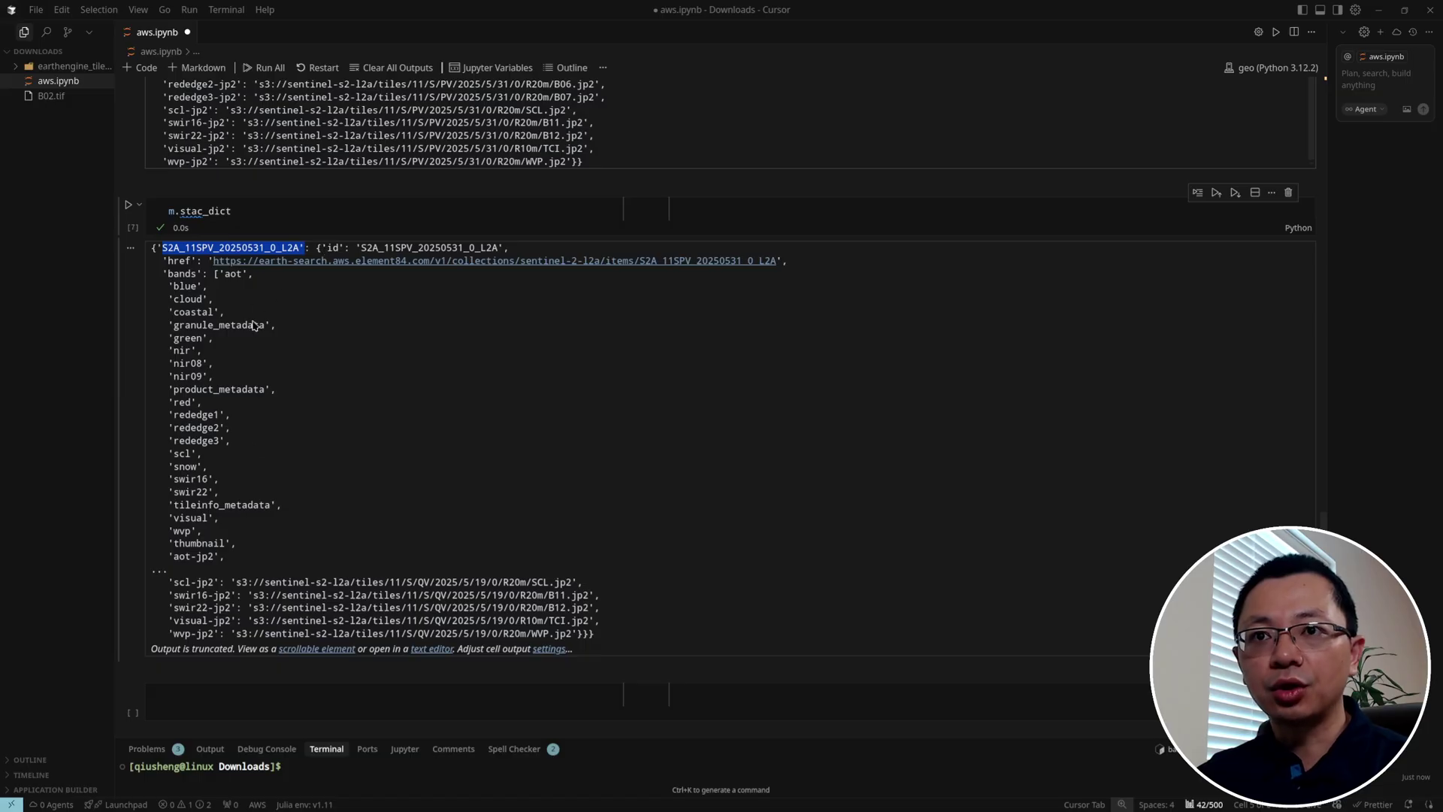
left_click(331, 650)
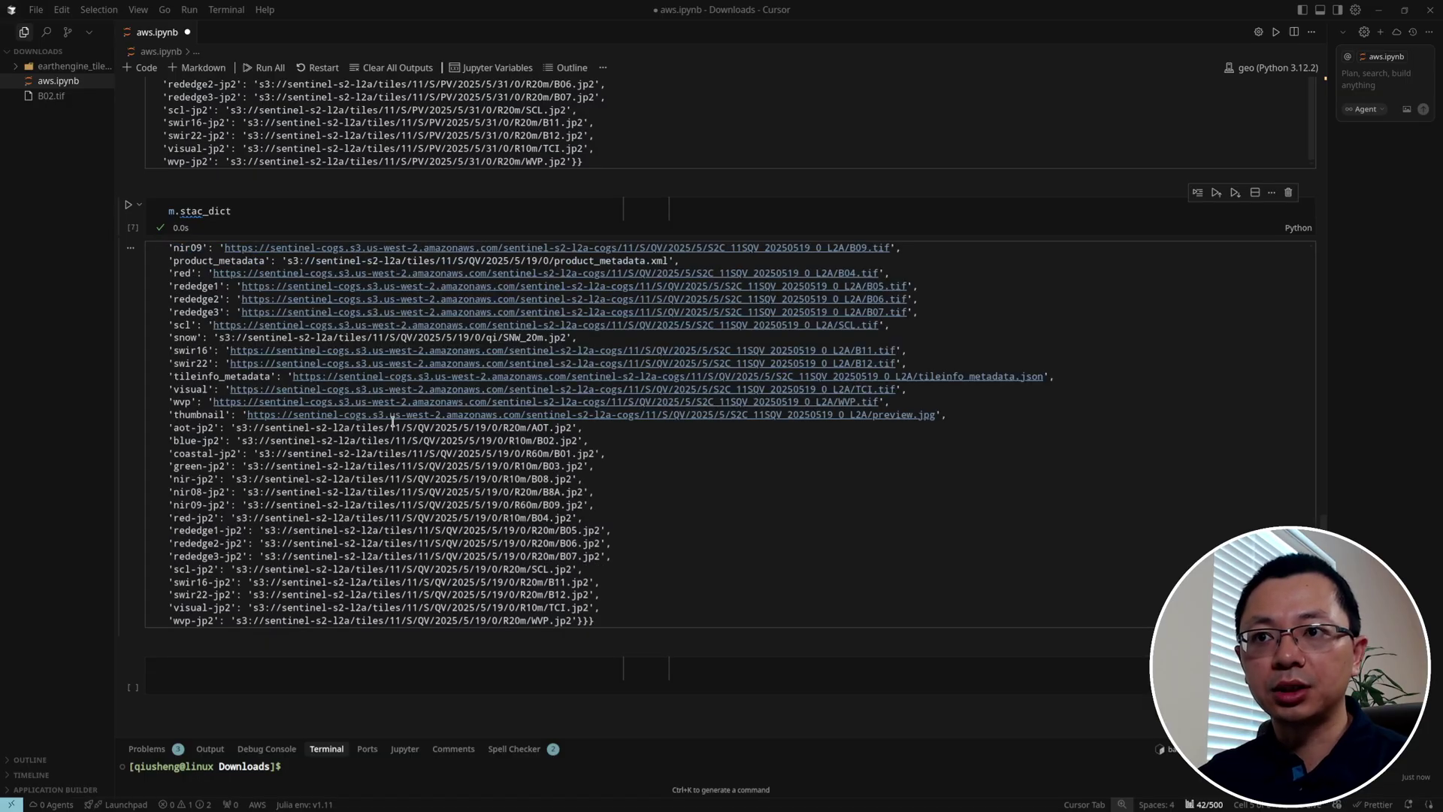
scroll(378, 445, "down", 5)
scroll(378, 445, "up", 15)
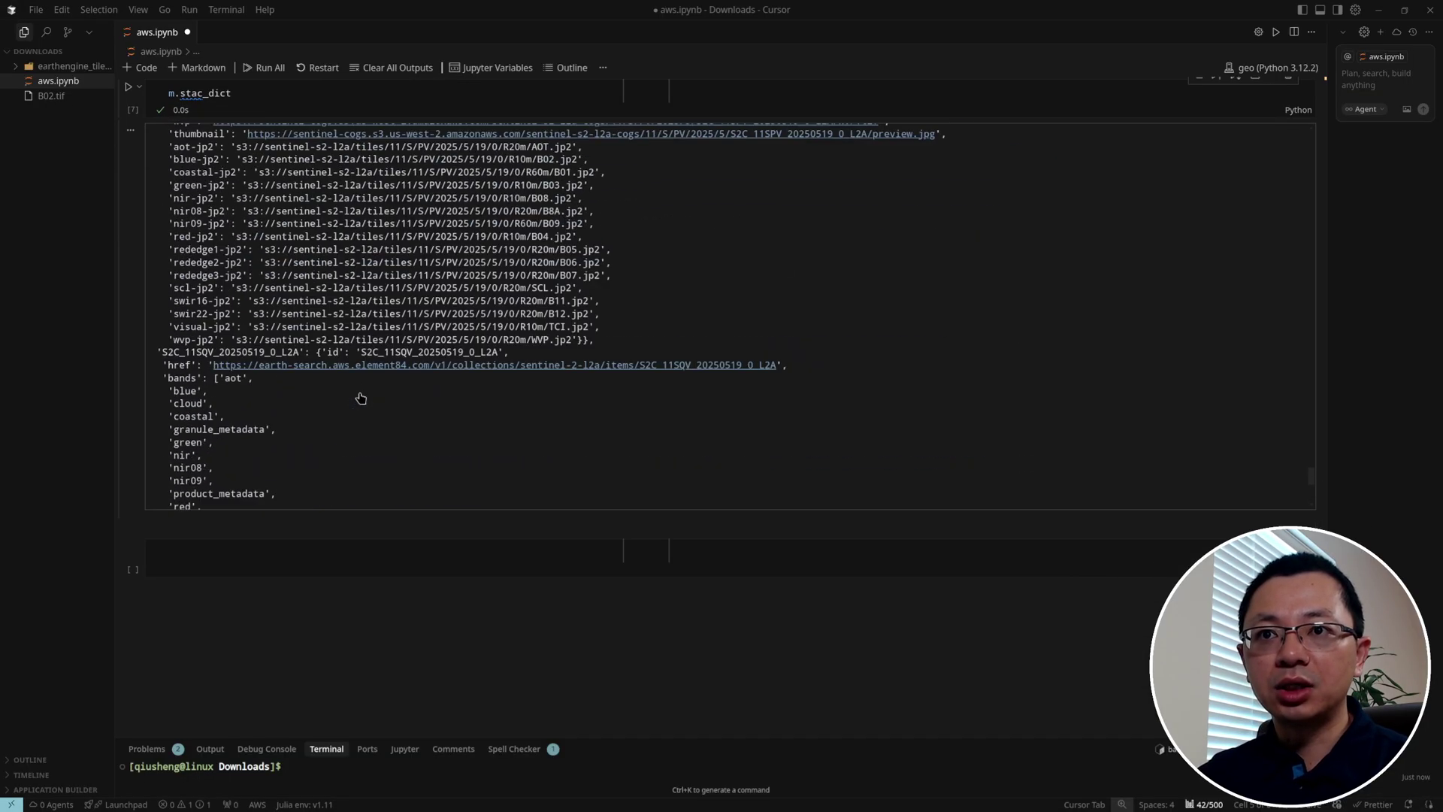
scroll(360, 396, "up", 3)
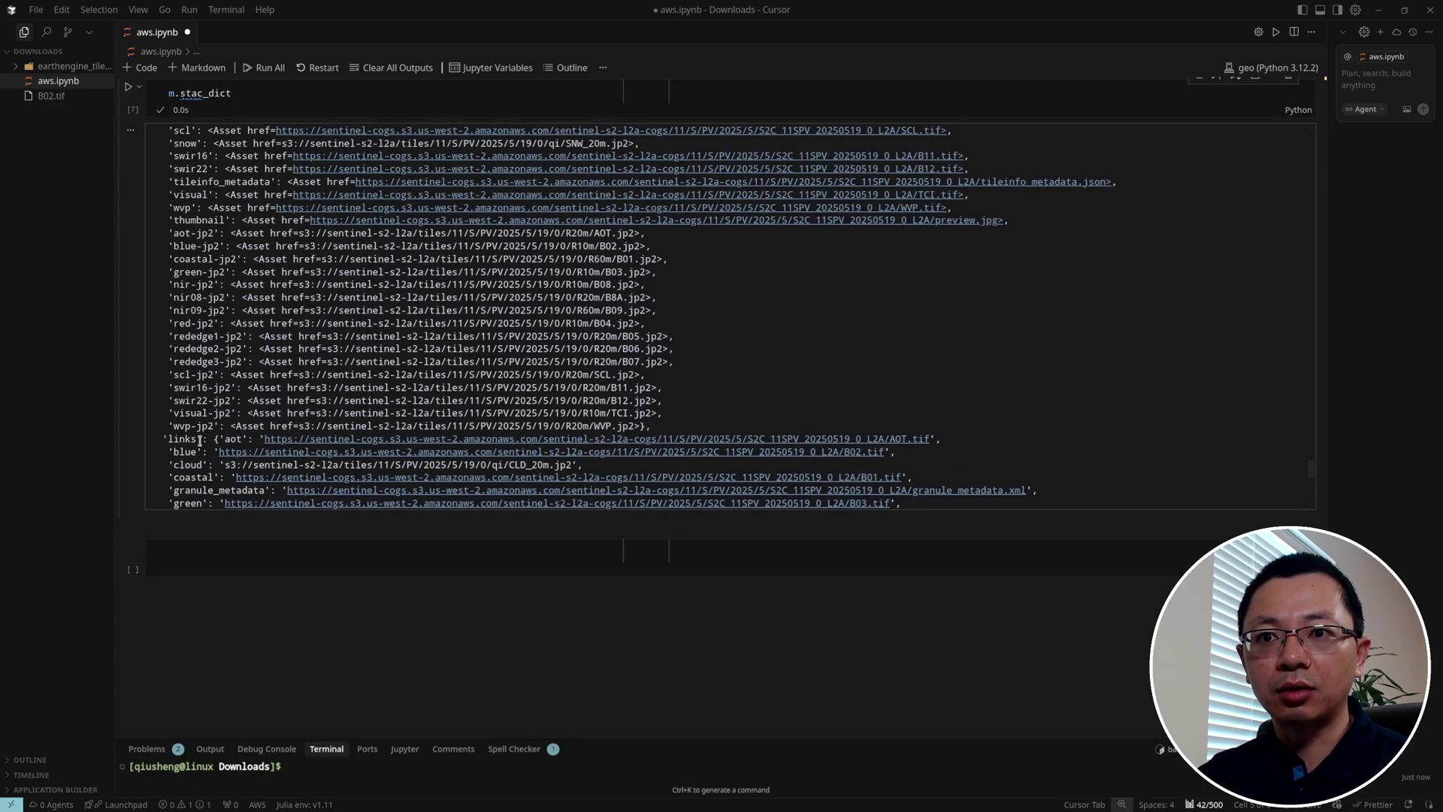
left_click_drag(163, 437, 214, 441)
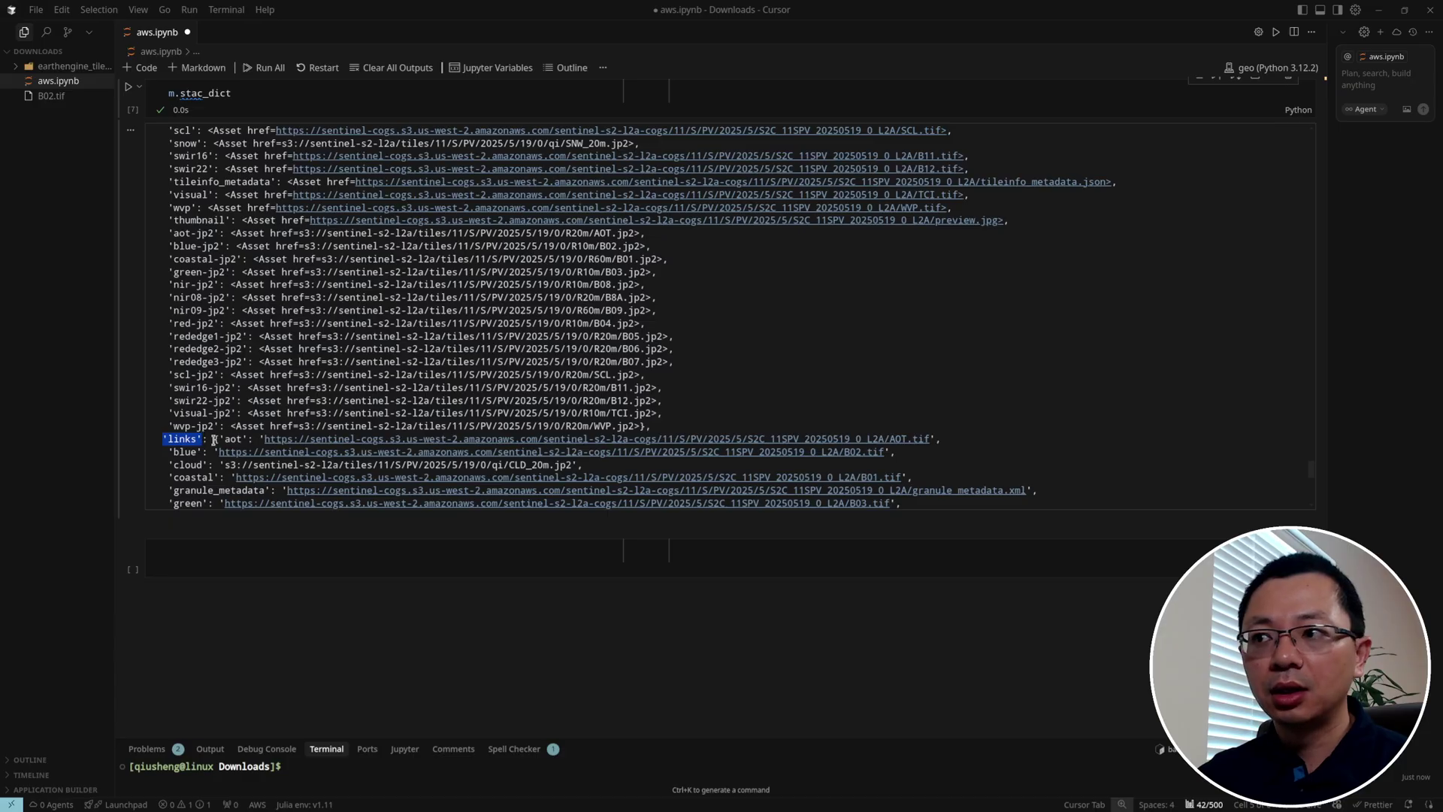
scroll(466, 406, "up", 10)
scroll(384, 383, "down", 8)
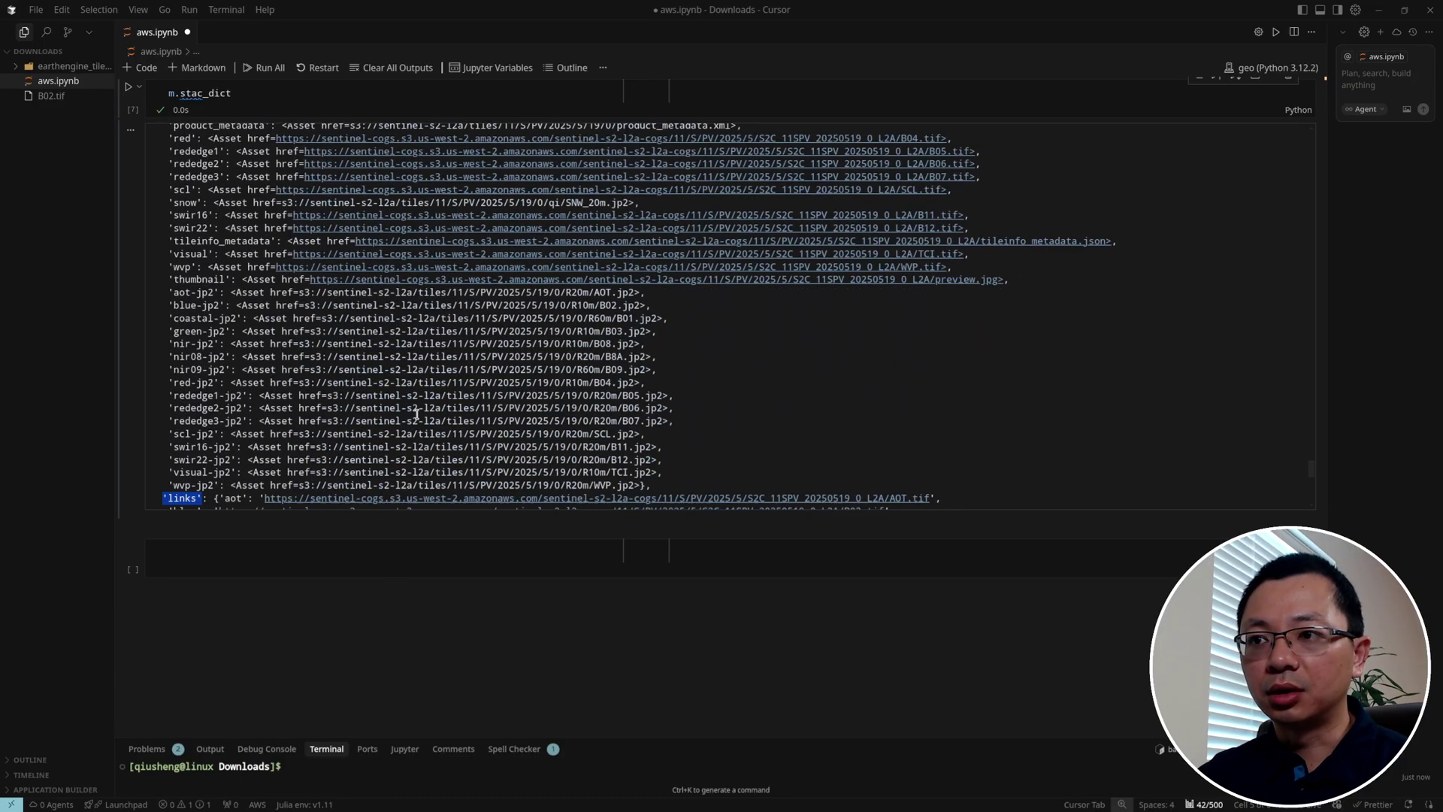
scroll(808, 494, "down", 7)
scroll(548, 323, "up", 10)
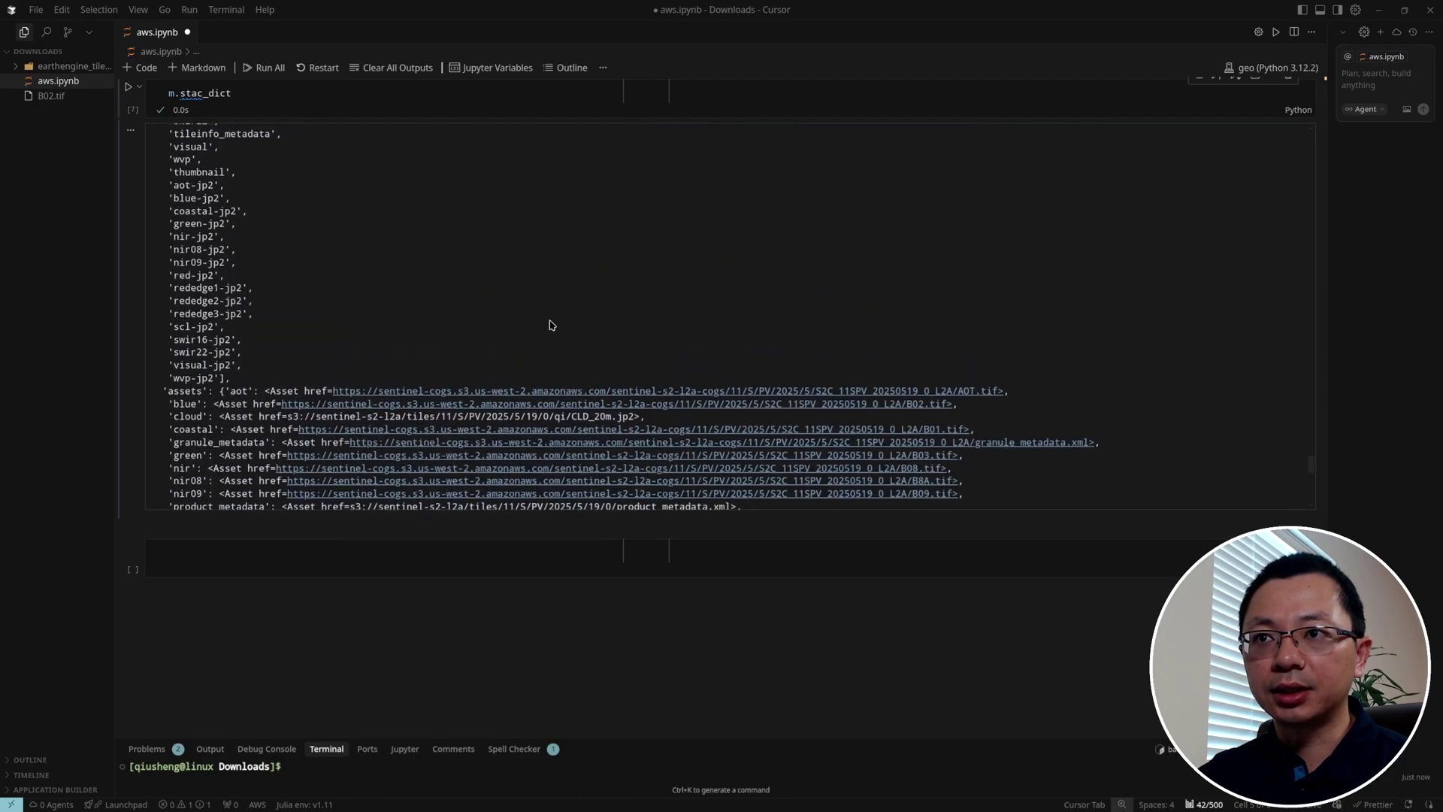
scroll(436, 277, "down", 15)
scroll(437, 278, "up", 10)
scroll(1293, 146, "up", 10)
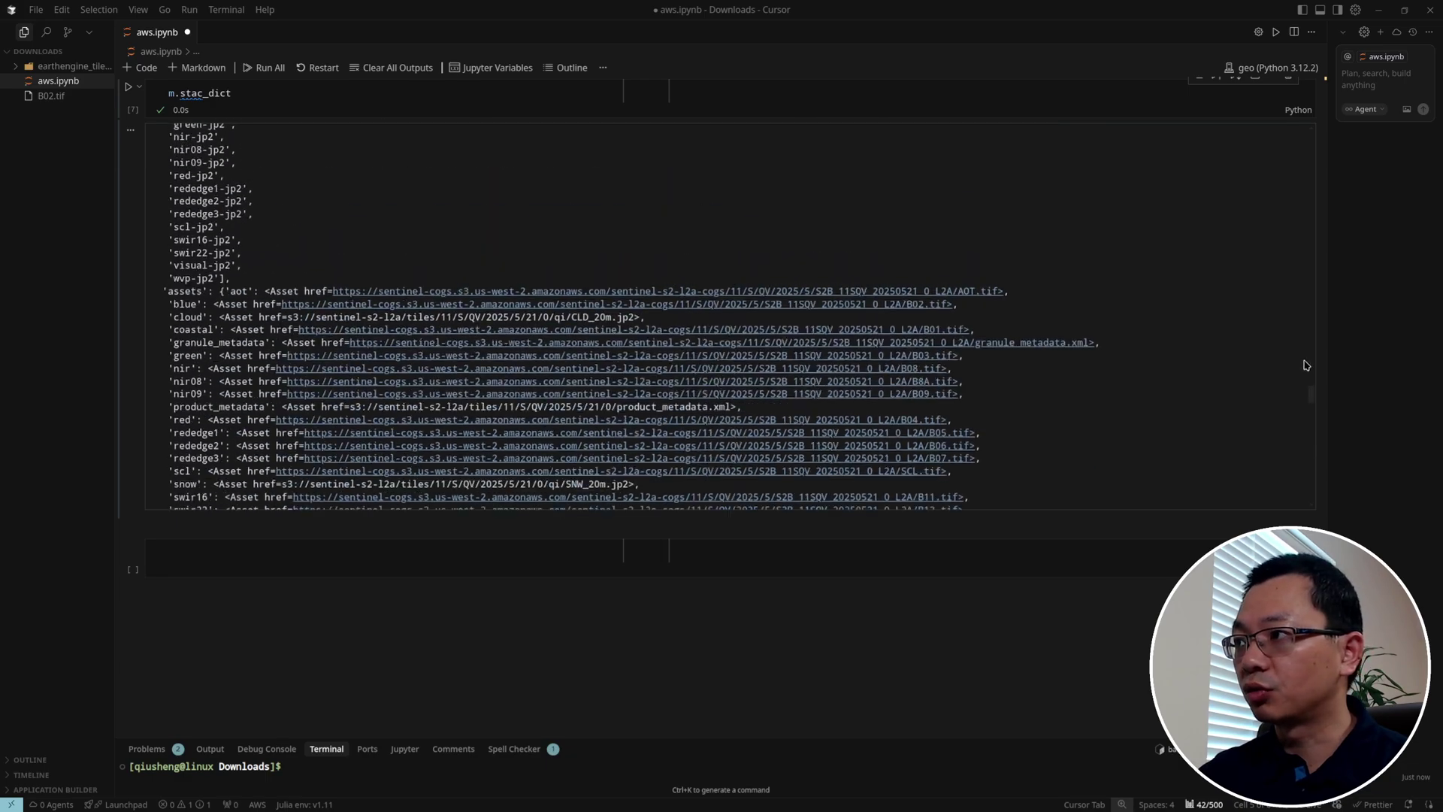
scroll(1113, 179, "up", 10)
scroll(526, 342, "down", 9)
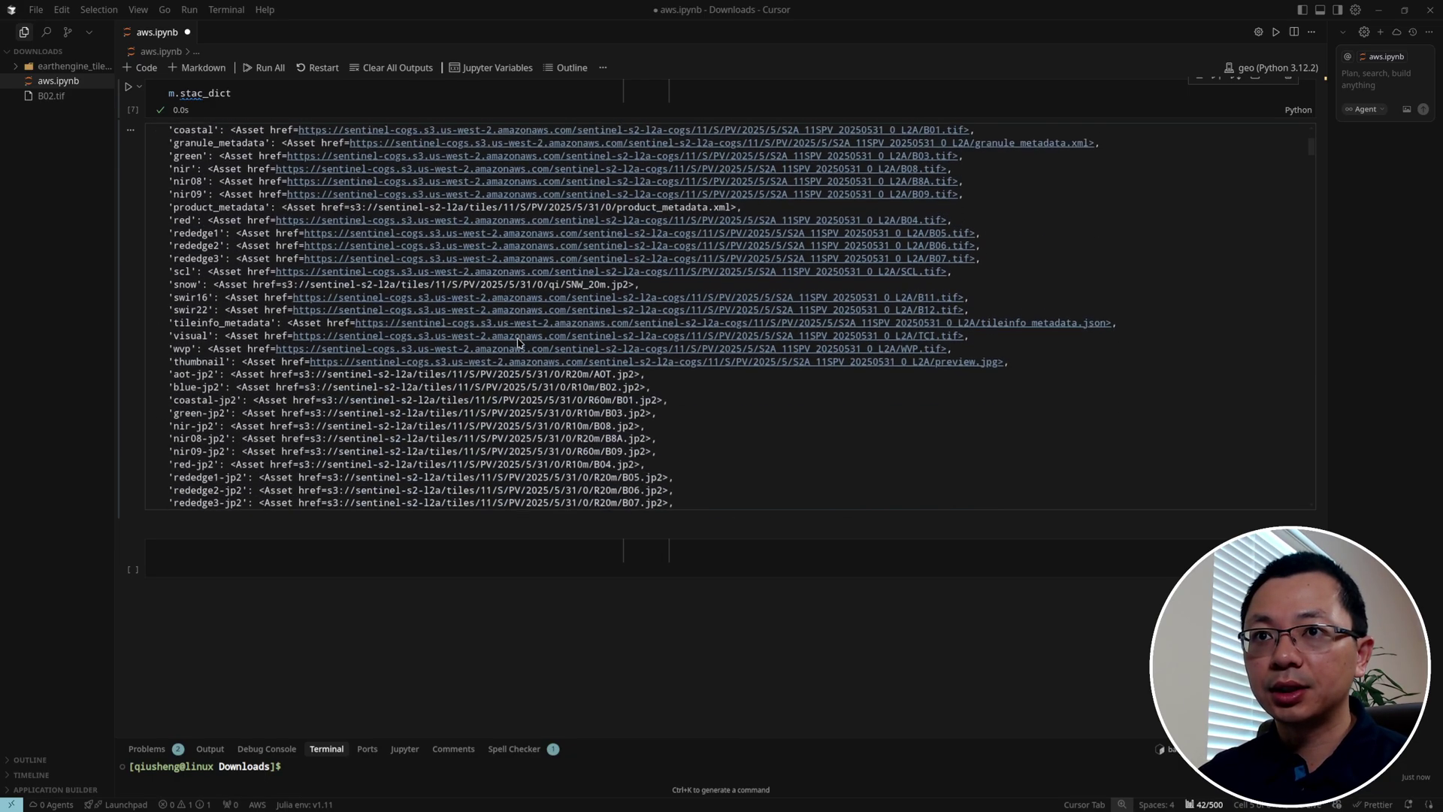
scroll(517, 342, "up", 10)
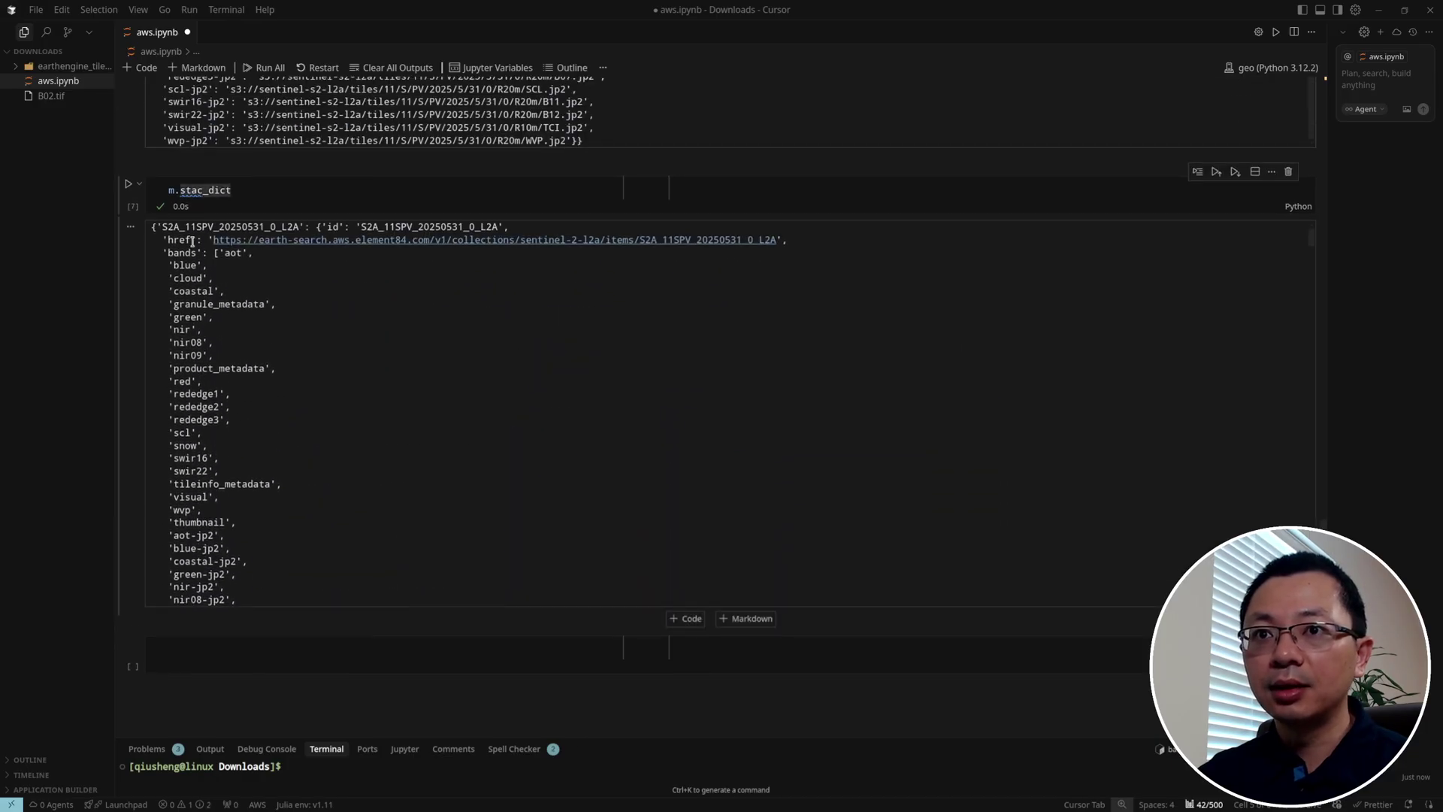
Index m.stac_dict with the first item's key 'S2A_11SPV_20250531_0_L2A', copied from the output, and run the cell.
double_click(209, 227)
key("ctrl+c")
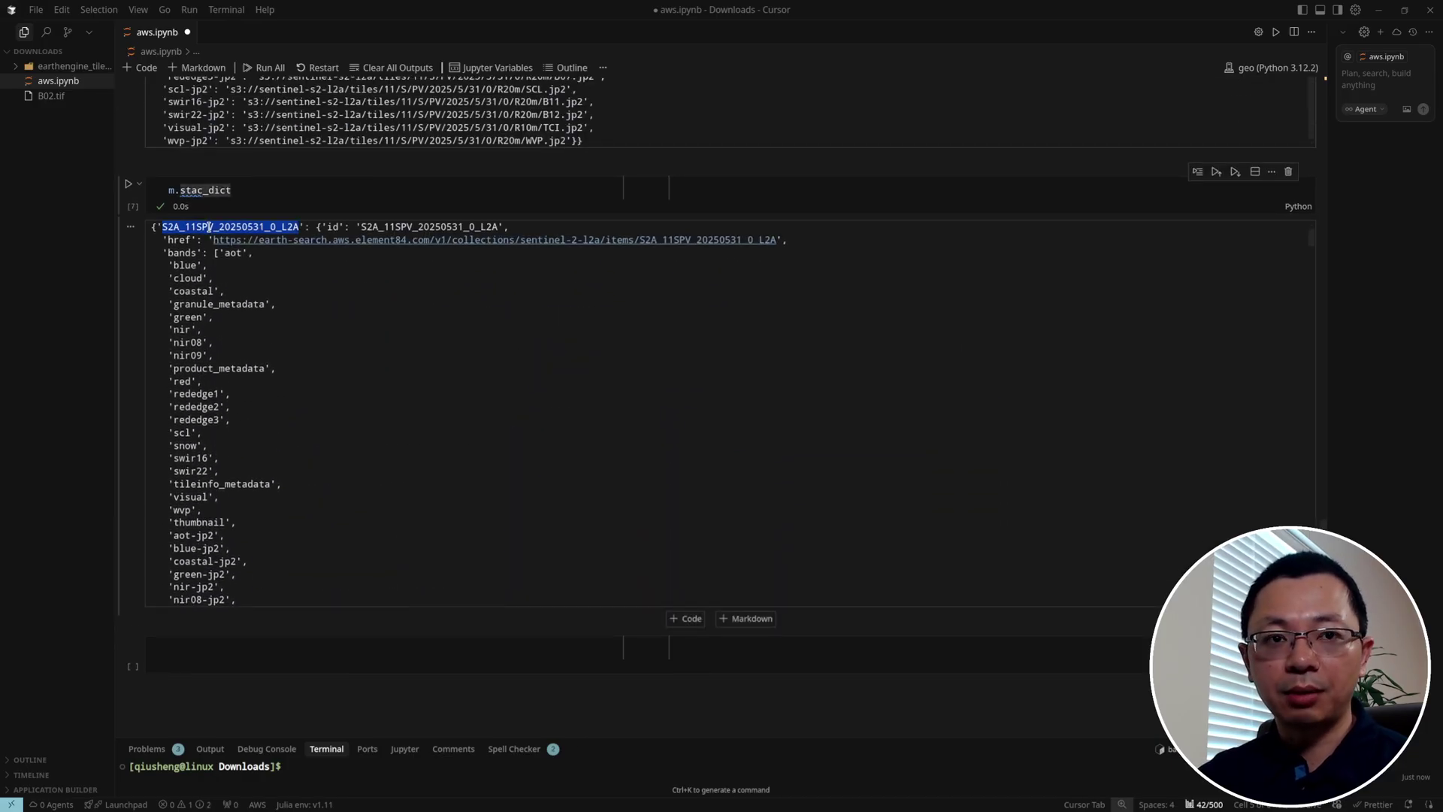
left_click(275, 189)
type("[")
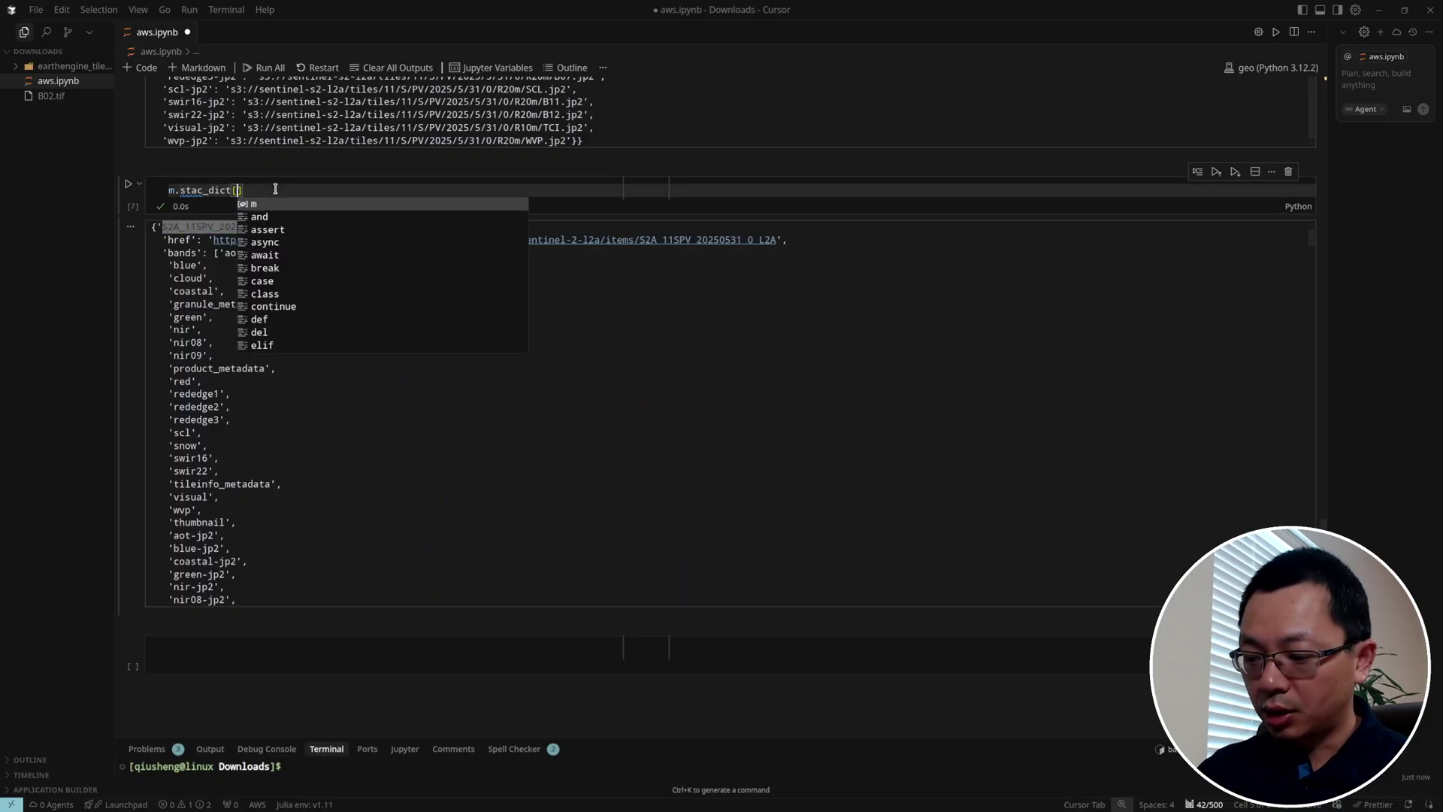
type("'")
key("ctrl+v")
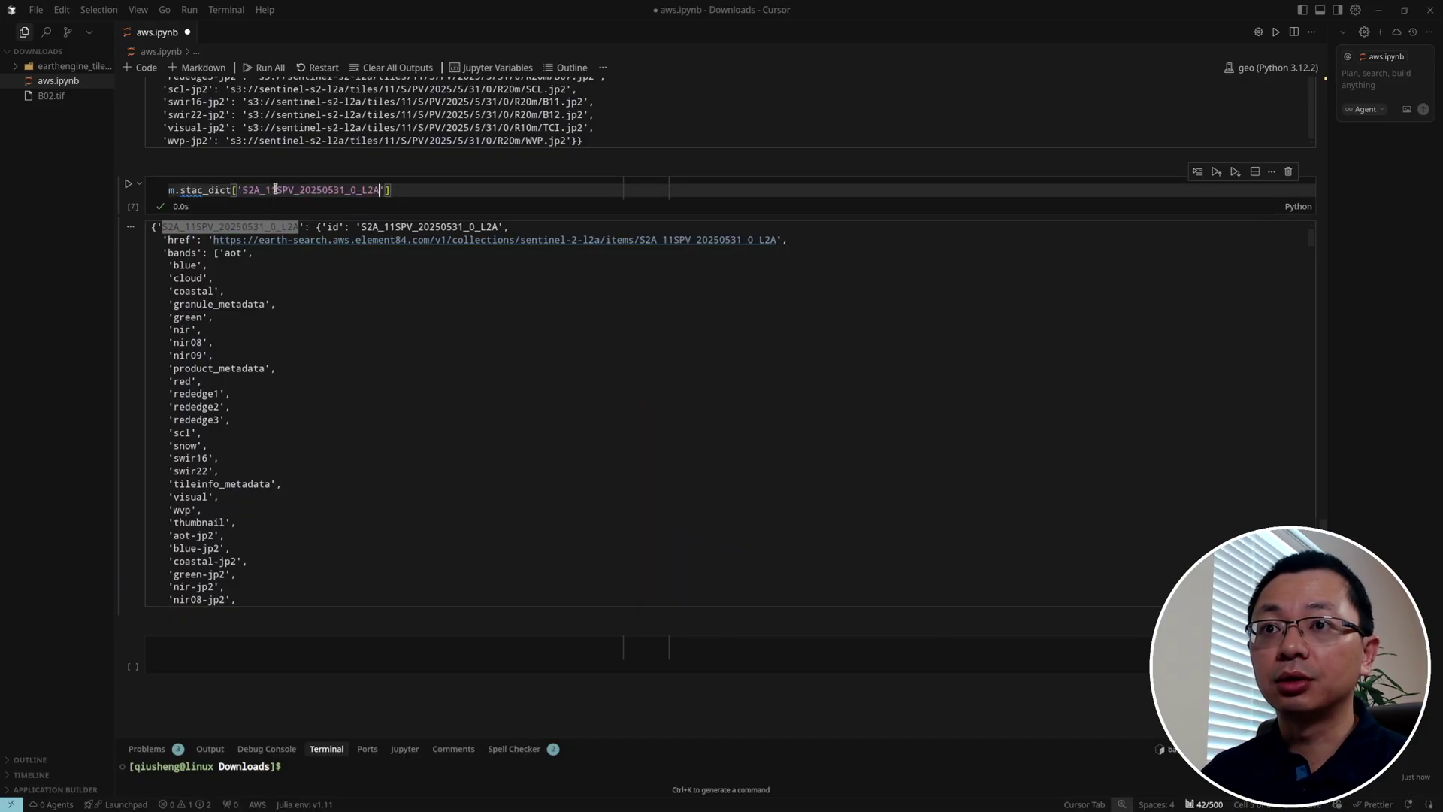
key("shift+Return")
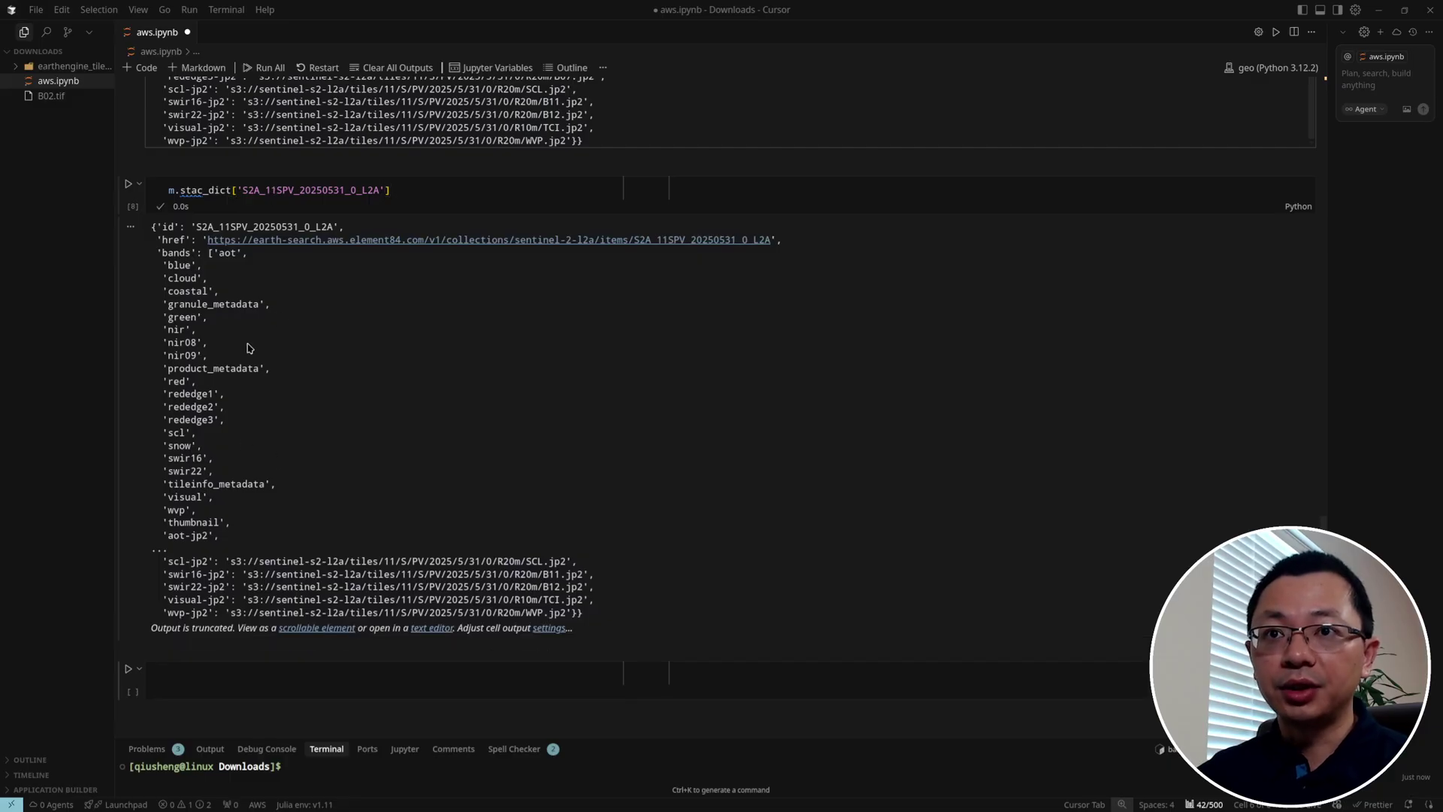
Append ['links'] to the m.stac_dict expression for the indexed item and run the cell again.
left_click(418, 189)
type("[")
type("'links")
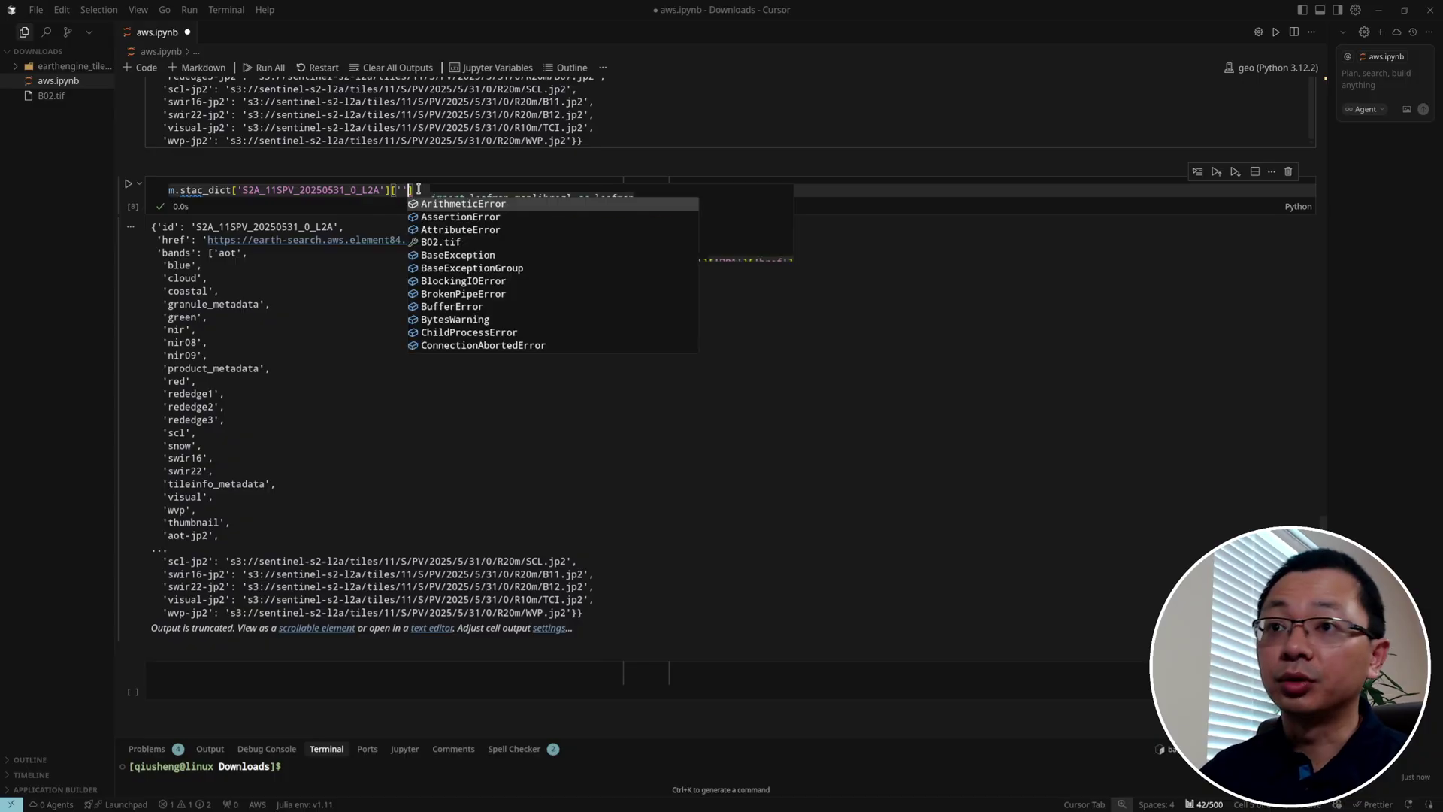
key("shift+Return")
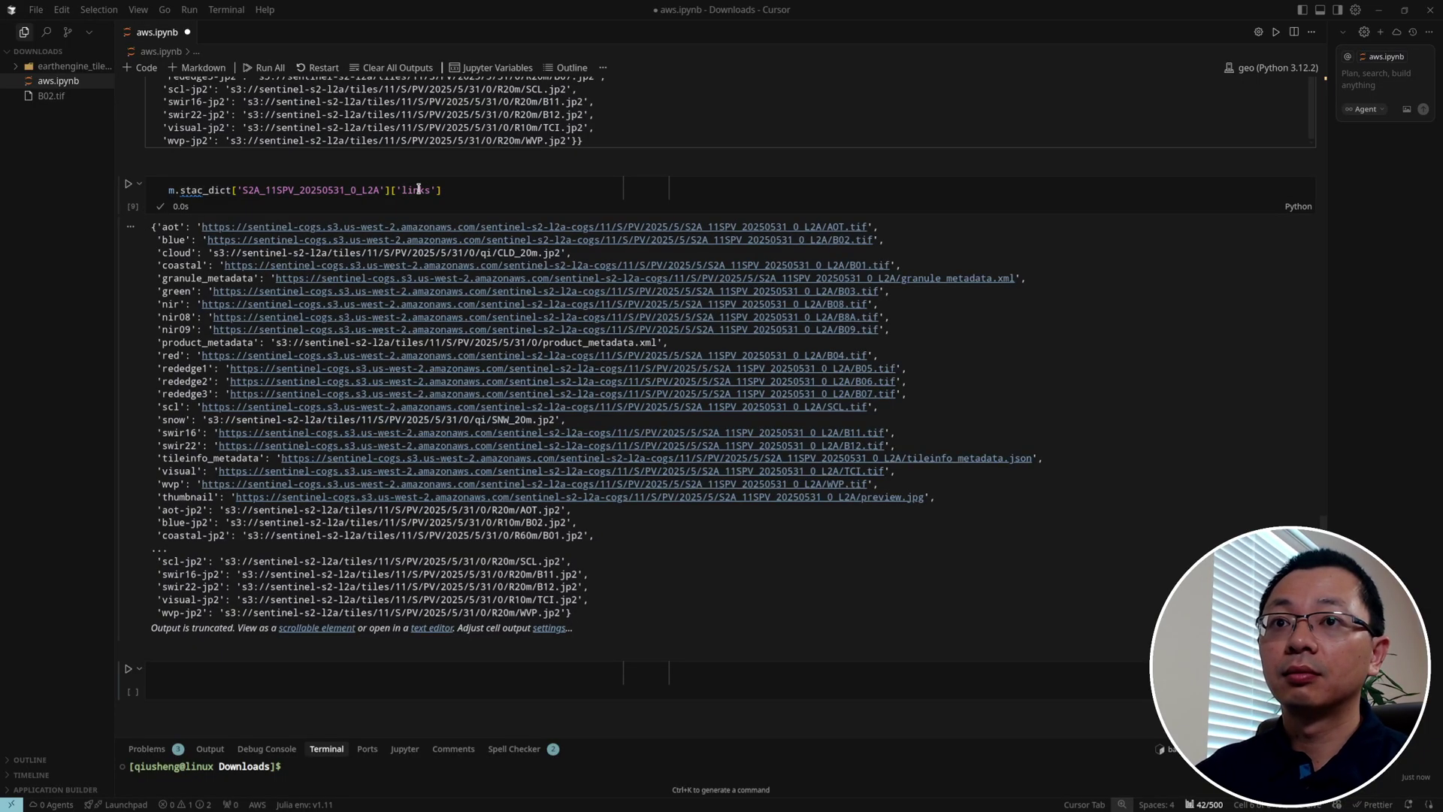
Examine the item's links output, including the cloud and coastal entries and the other band file addresses.
scroll(256, 387, "down", 1)
scroll(256, 387, "up", 1)
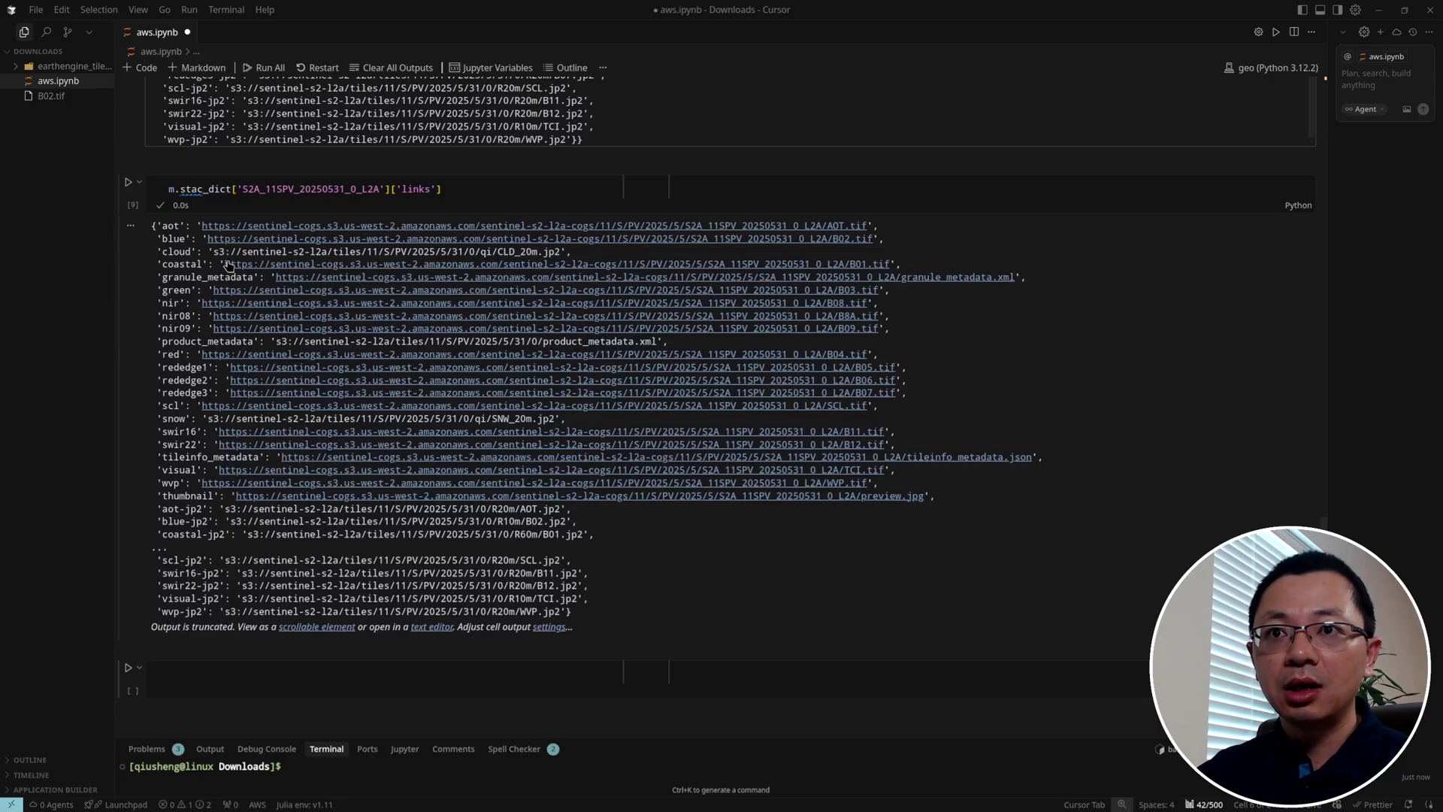
left_click_drag(213, 251, 265, 252)
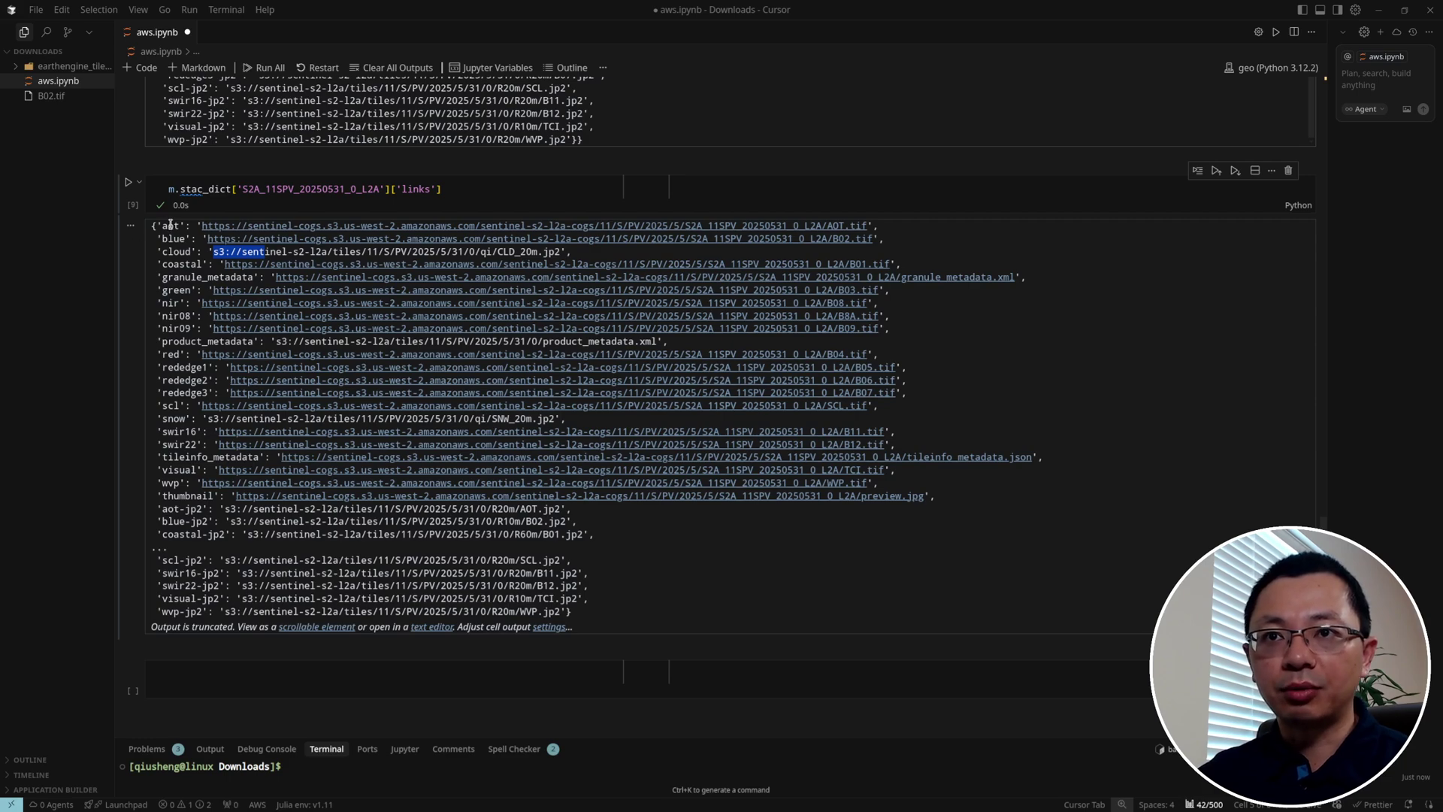
double_click(182, 265)
scroll(297, 458, "down", 2)
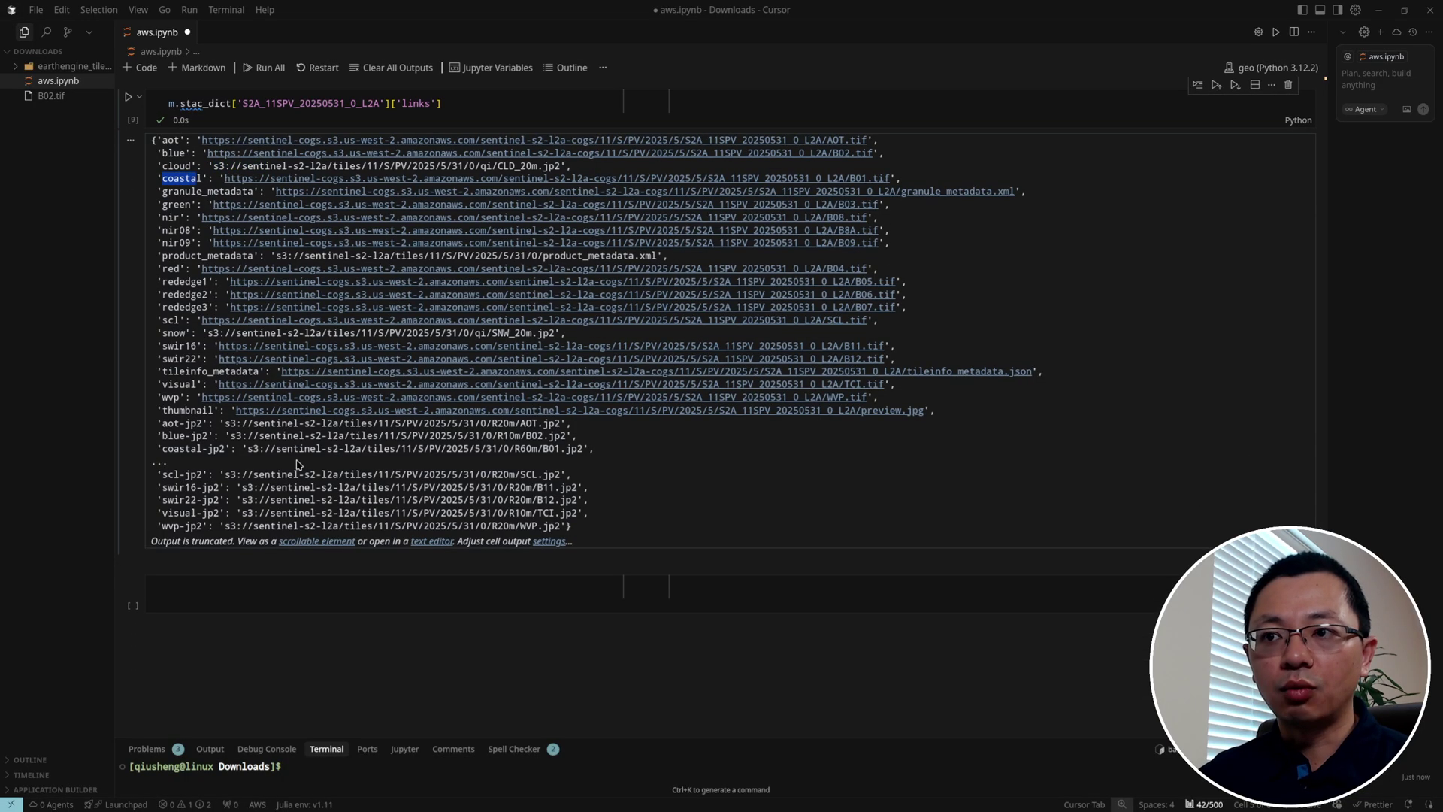
scroll(298, 465, "up", 2)
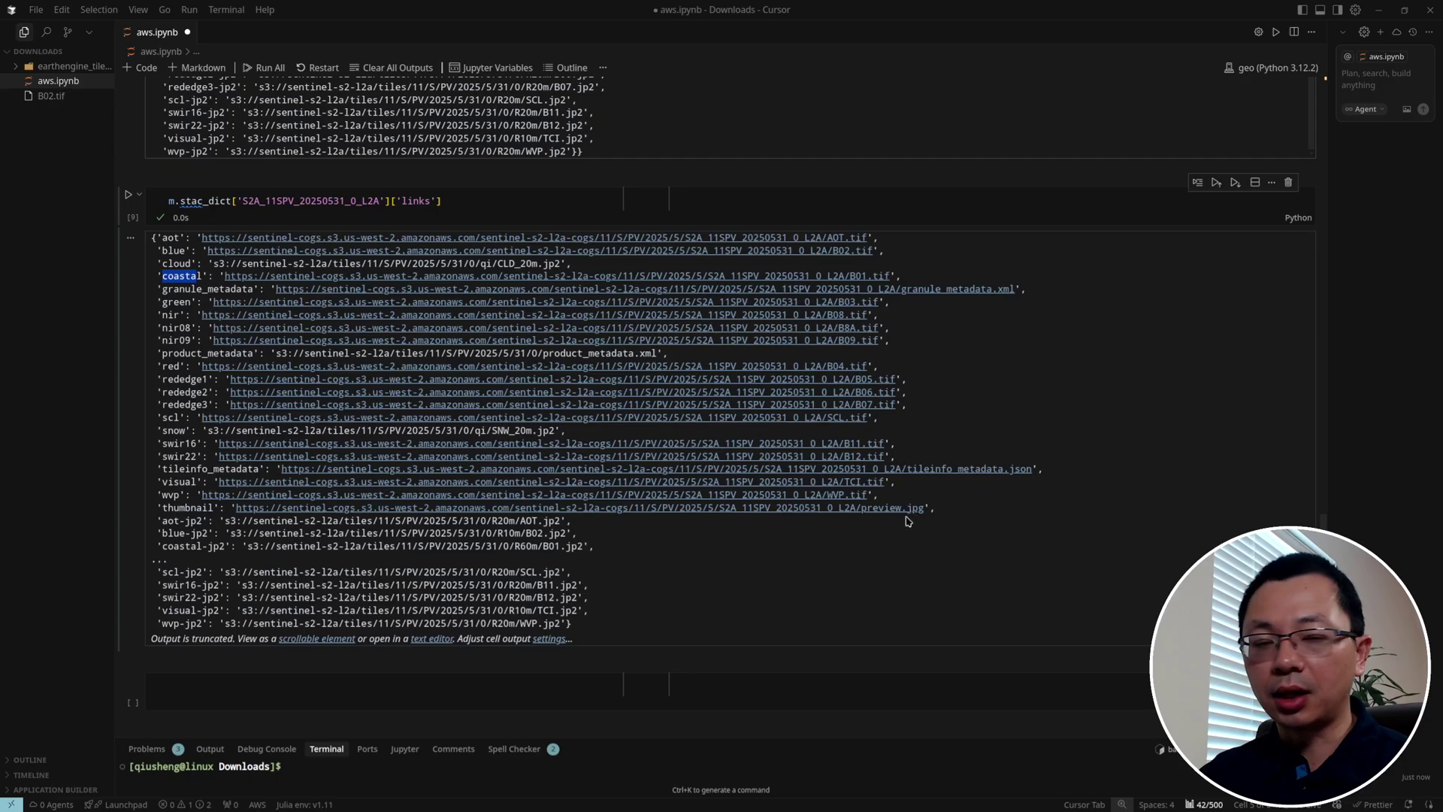
scroll(699, 496, "down", 3)
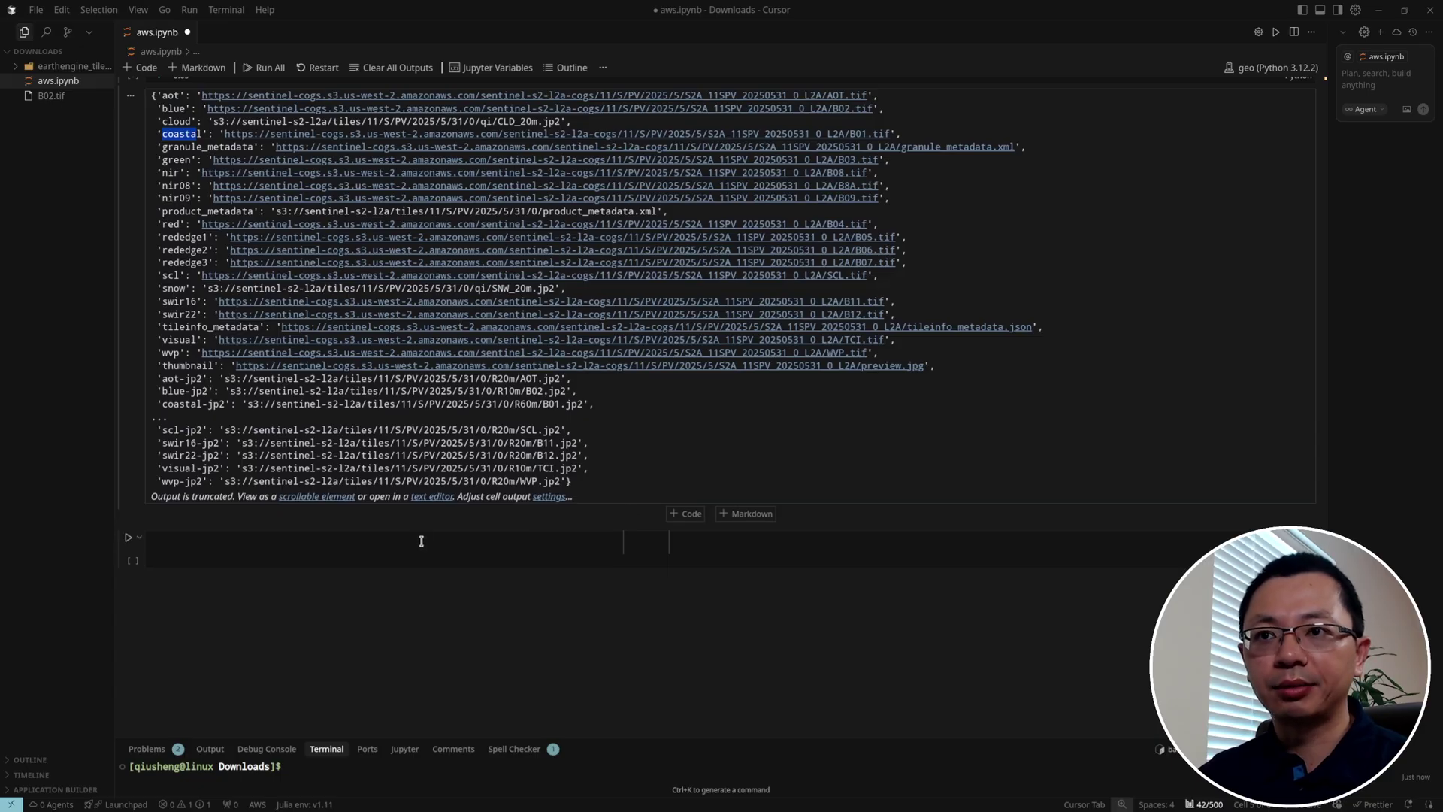
scroll(353, 544, "up", 3)
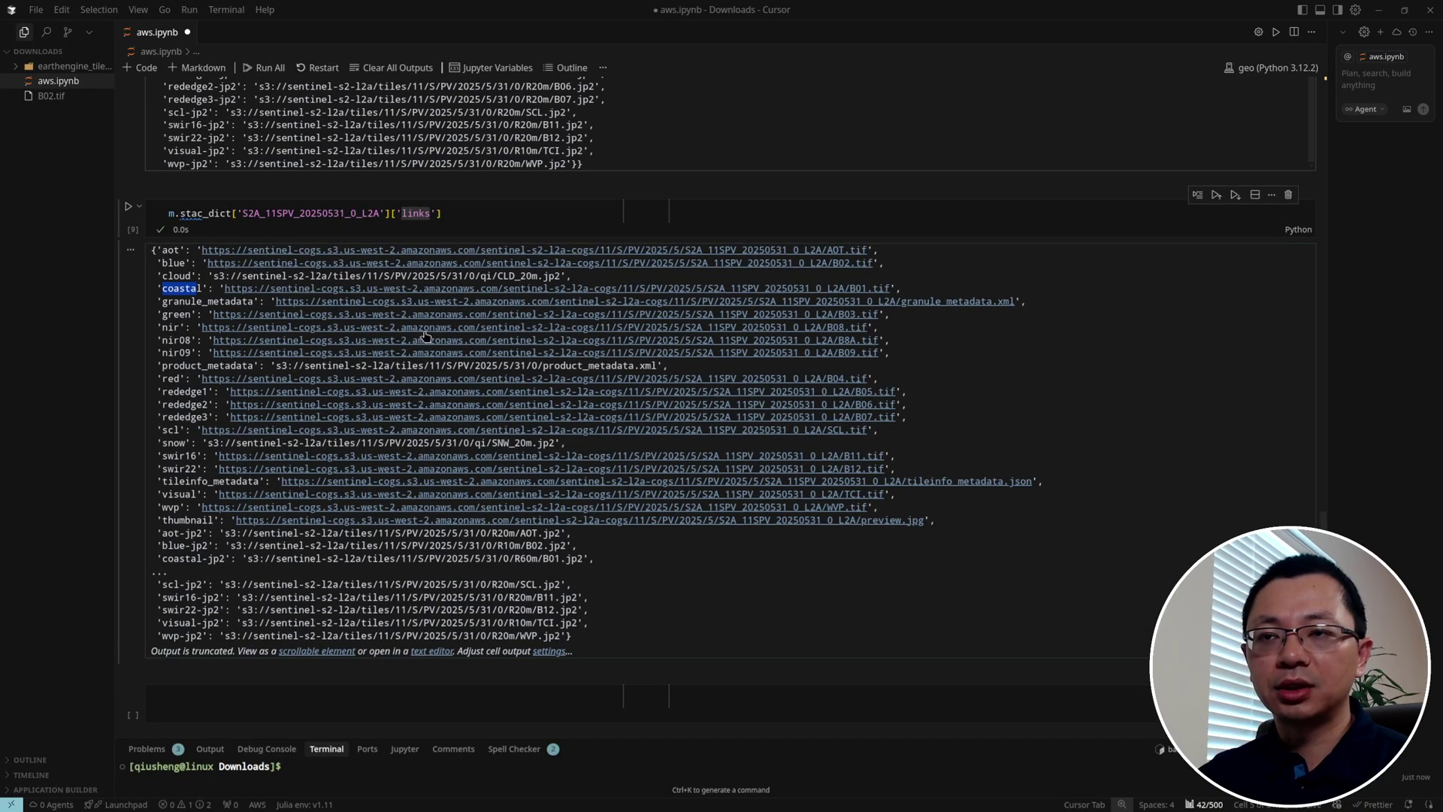
Return to the map output near the notebook's start, then collapse and re-expand the STAC search section.
scroll(451, 376, "up", 5)
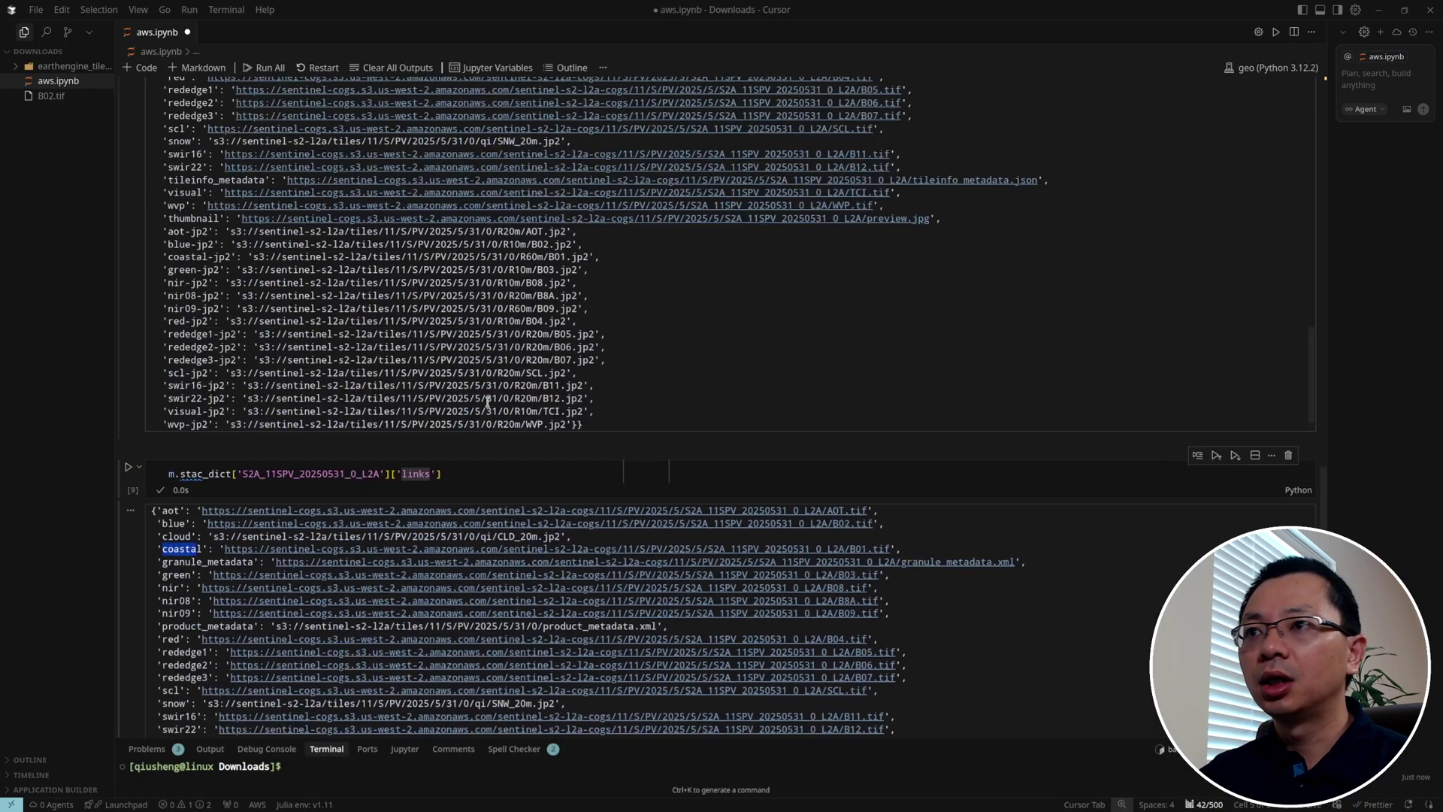
scroll(487, 403, "up", 5)
scroll(1298, 164, "up", 15)
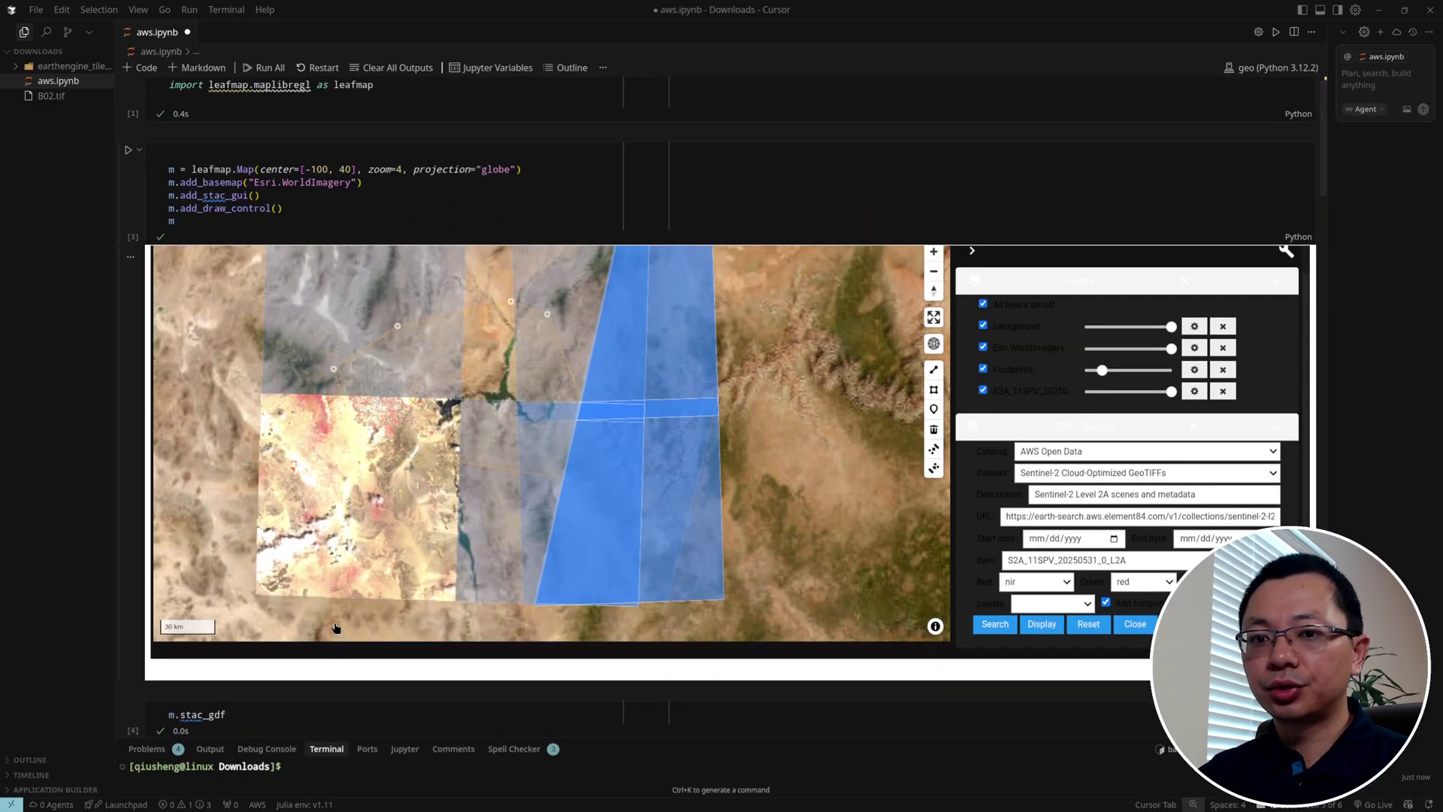
left_click(1278, 432)
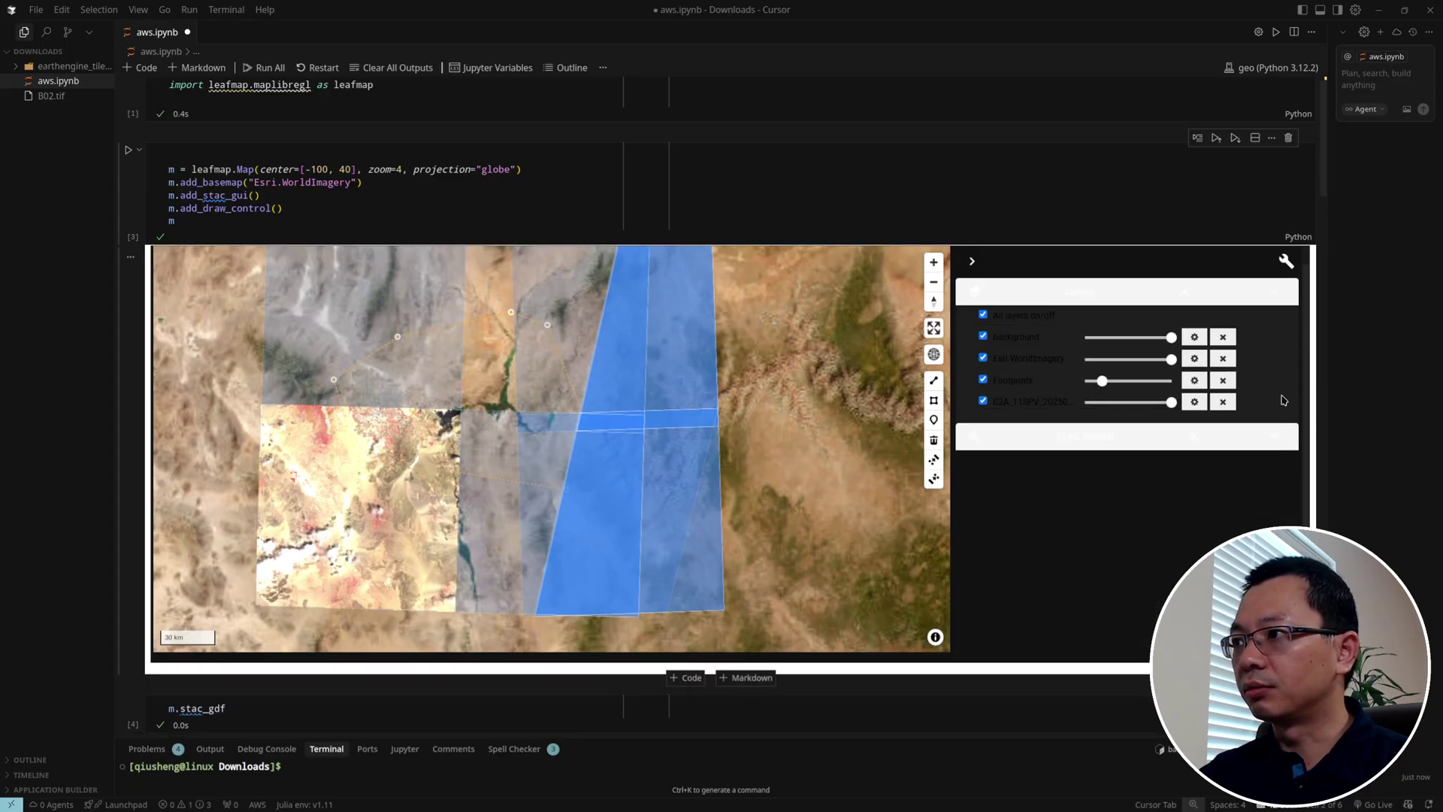
left_click(1276, 435)
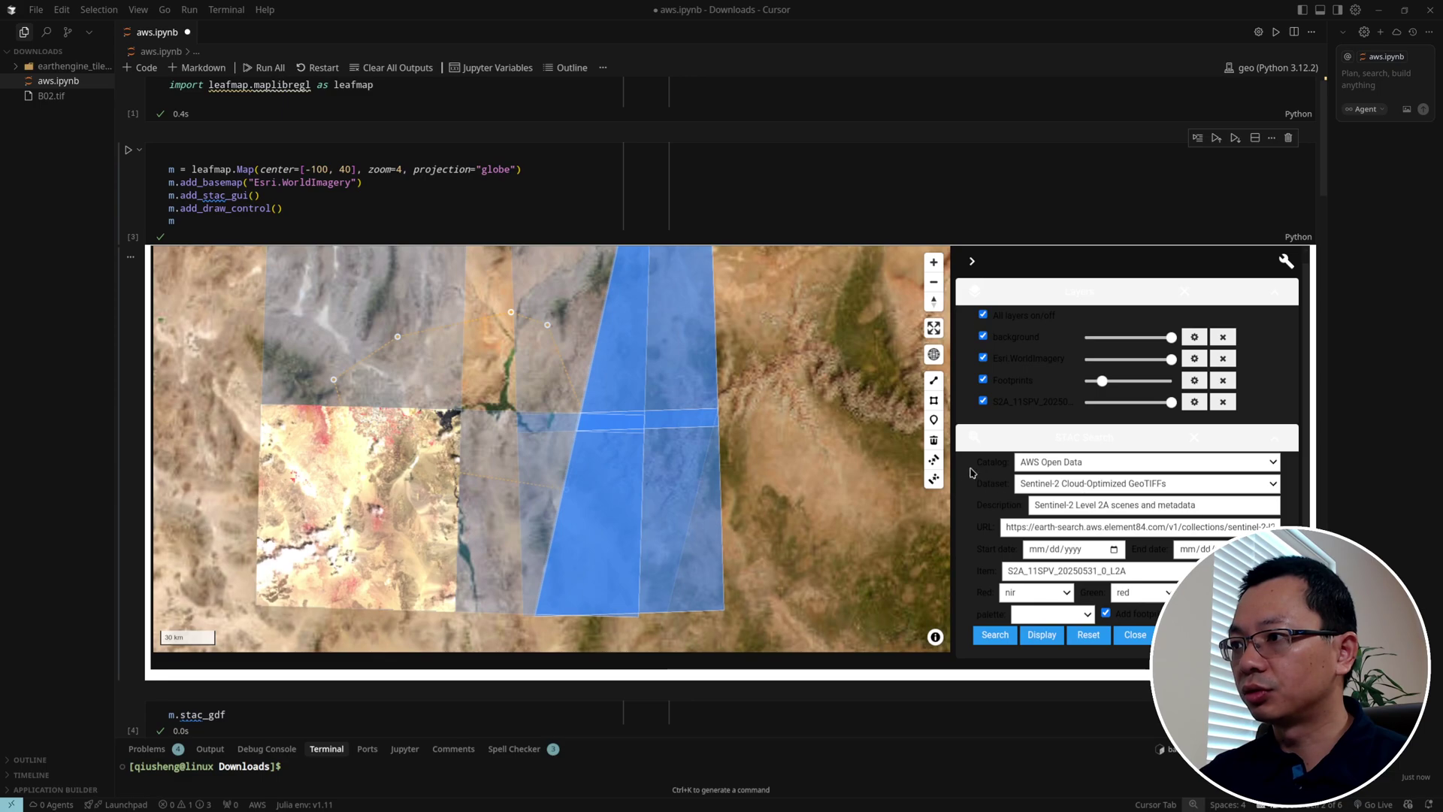
Save the aws.ipynb notebook and close it in the editor.
left_click_drag(969, 472, 999, 624)
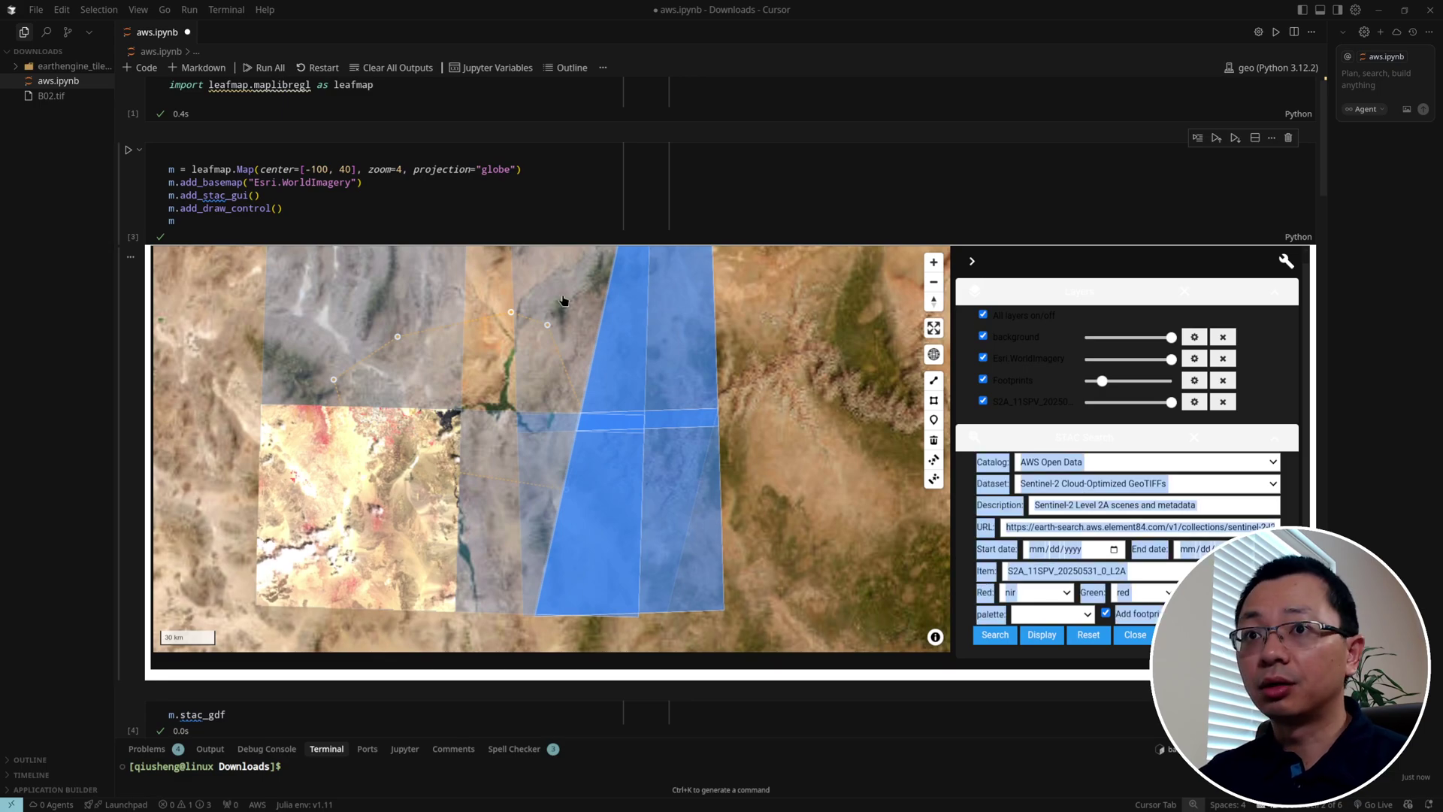
left_click(602, 197)
key("ctrl+s")
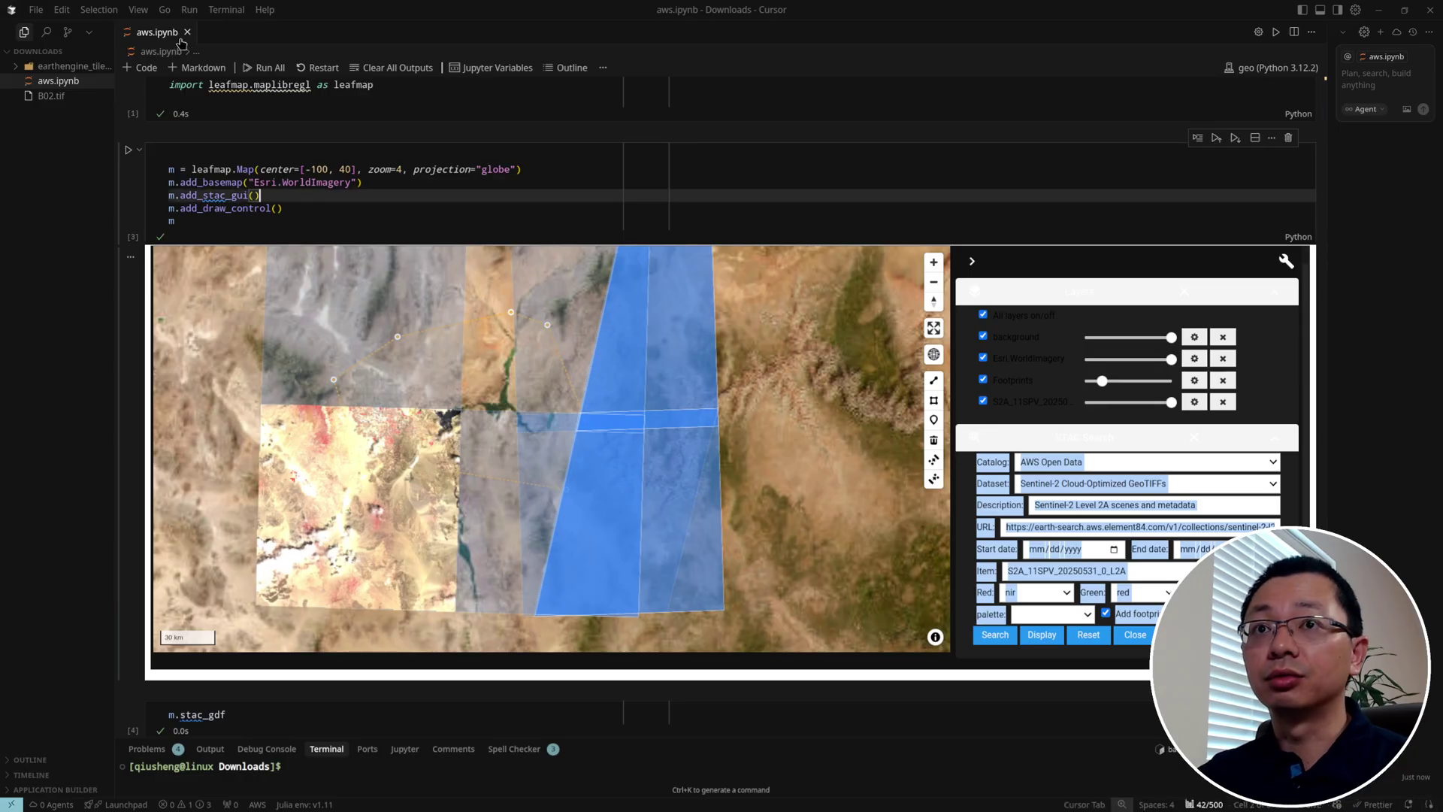
left_click(186, 33)
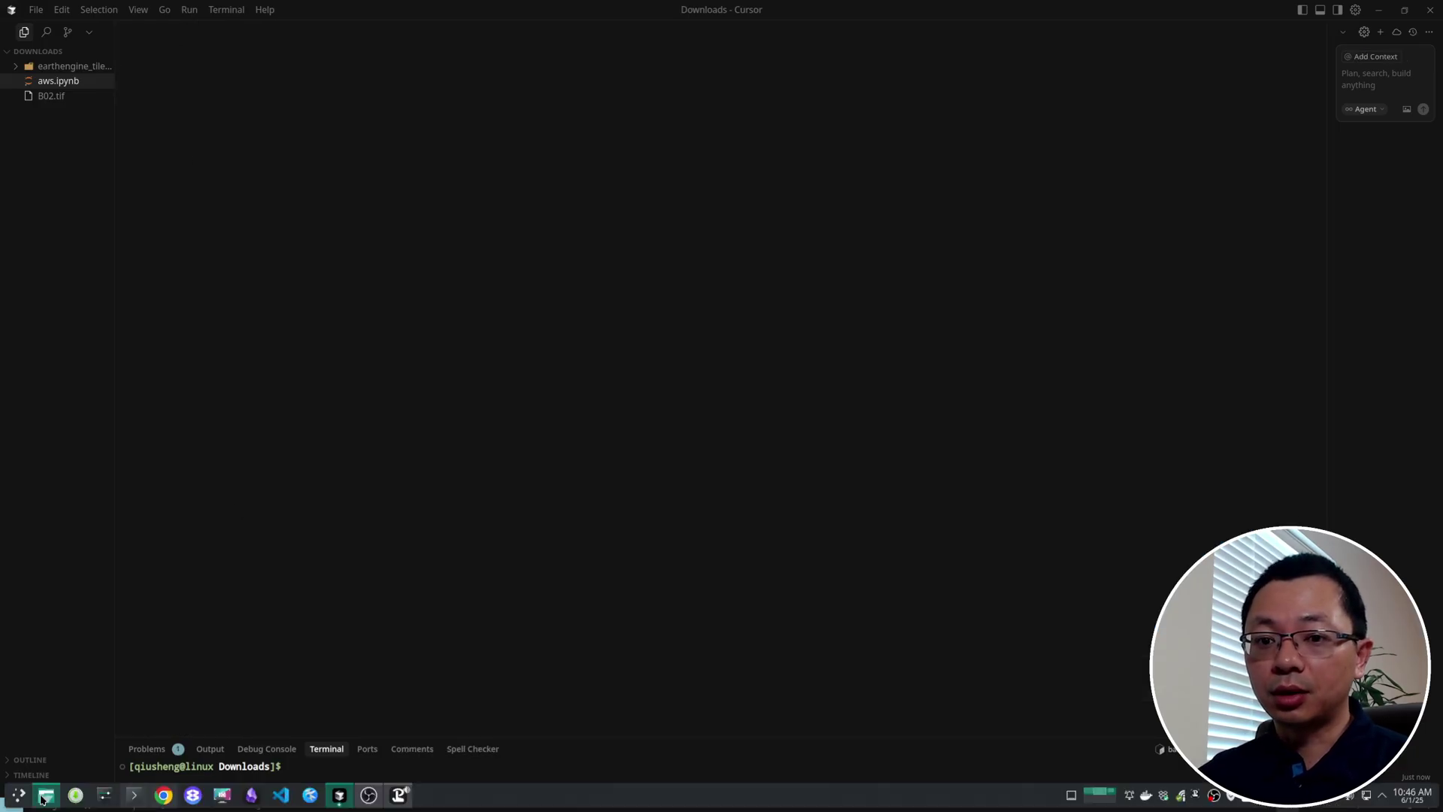
Switch to the Dolphin file manager, open a terminal in the Downloads folder, and run geo followed by lab to launch JupyterLab.
left_click(46, 795)
right_click(592, 424)
left_click(646, 515)
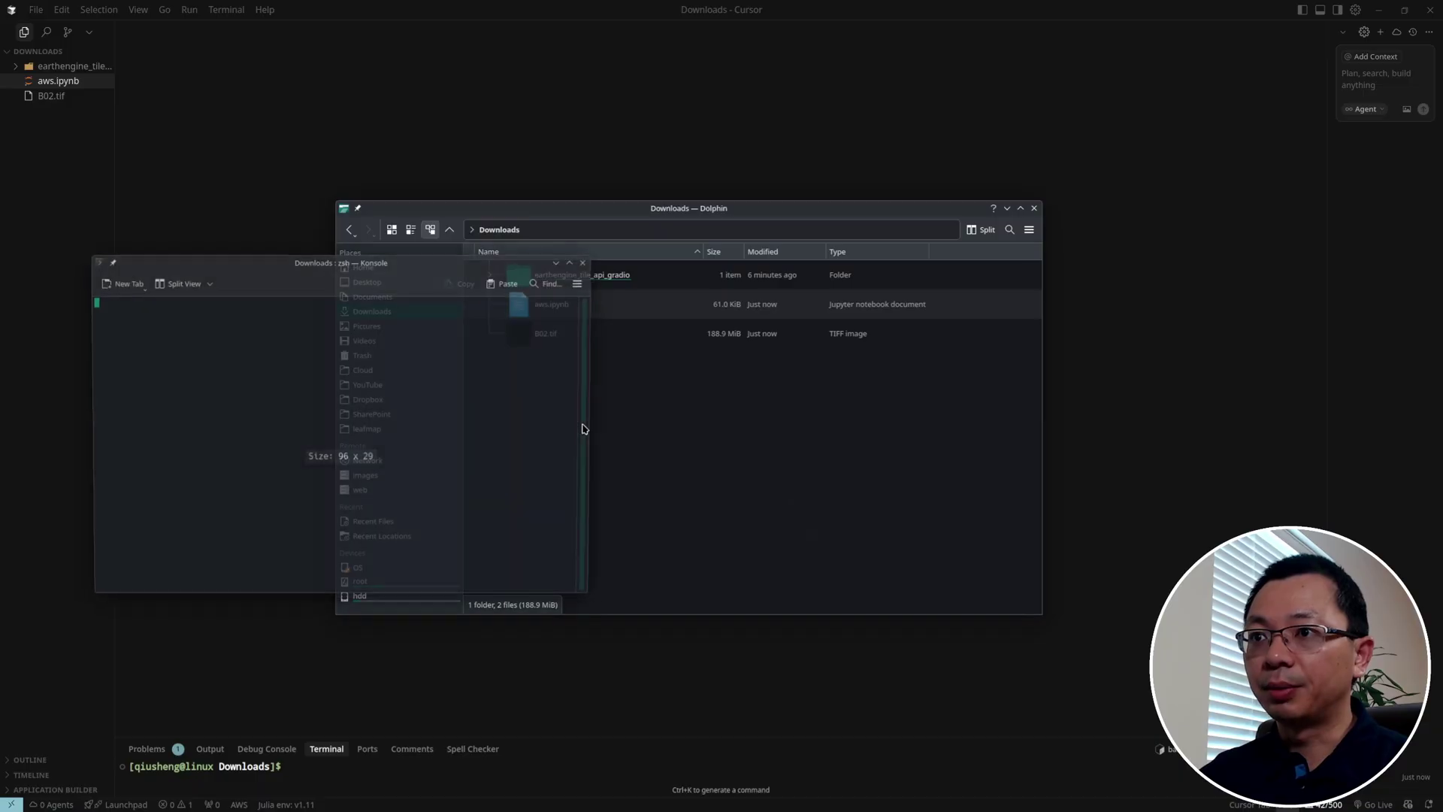
type("geo")
key("Return")
type("lab")
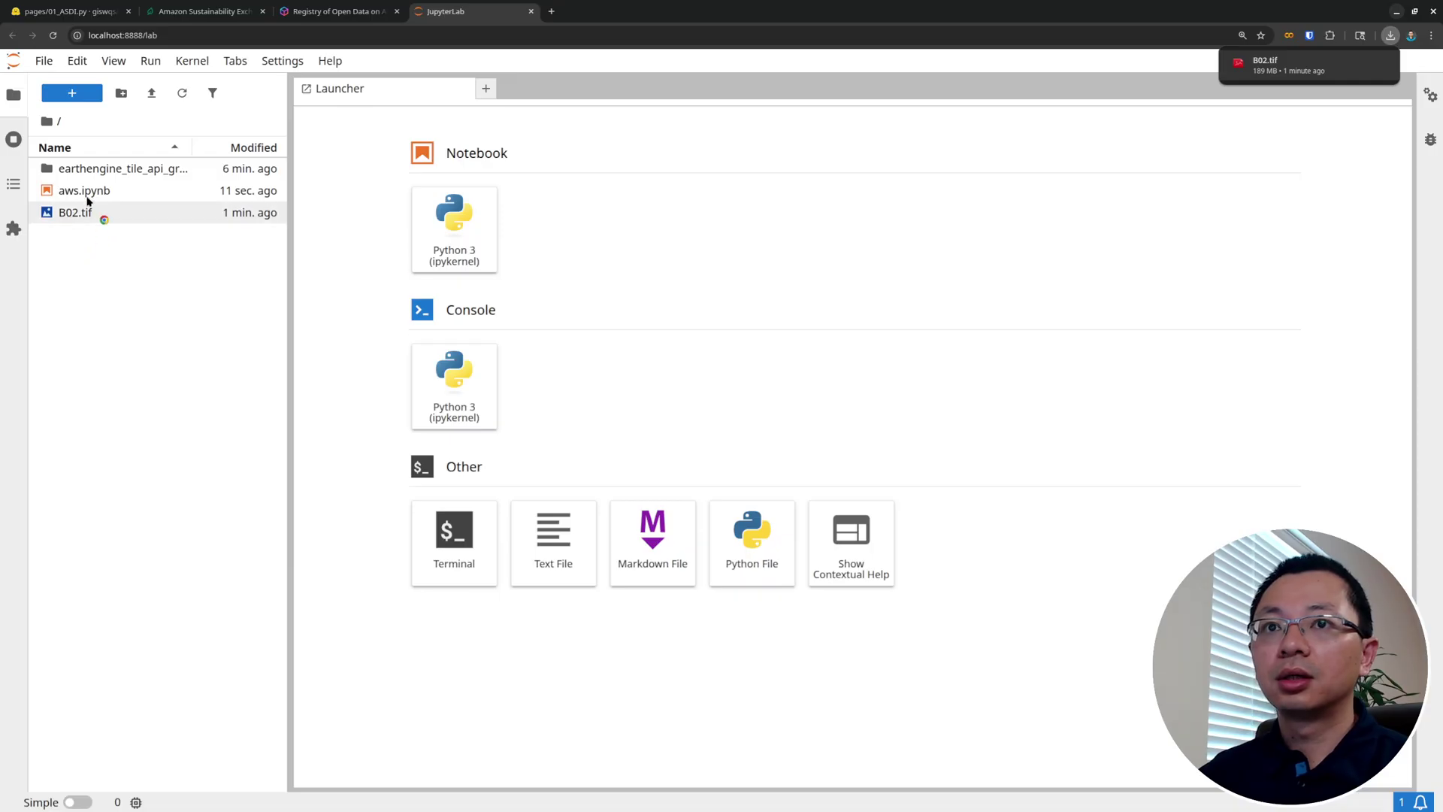
Open aws.ipynb in JupyterLab and run its first two cells, the leafmap import and the map creation.
double_click(88, 192)
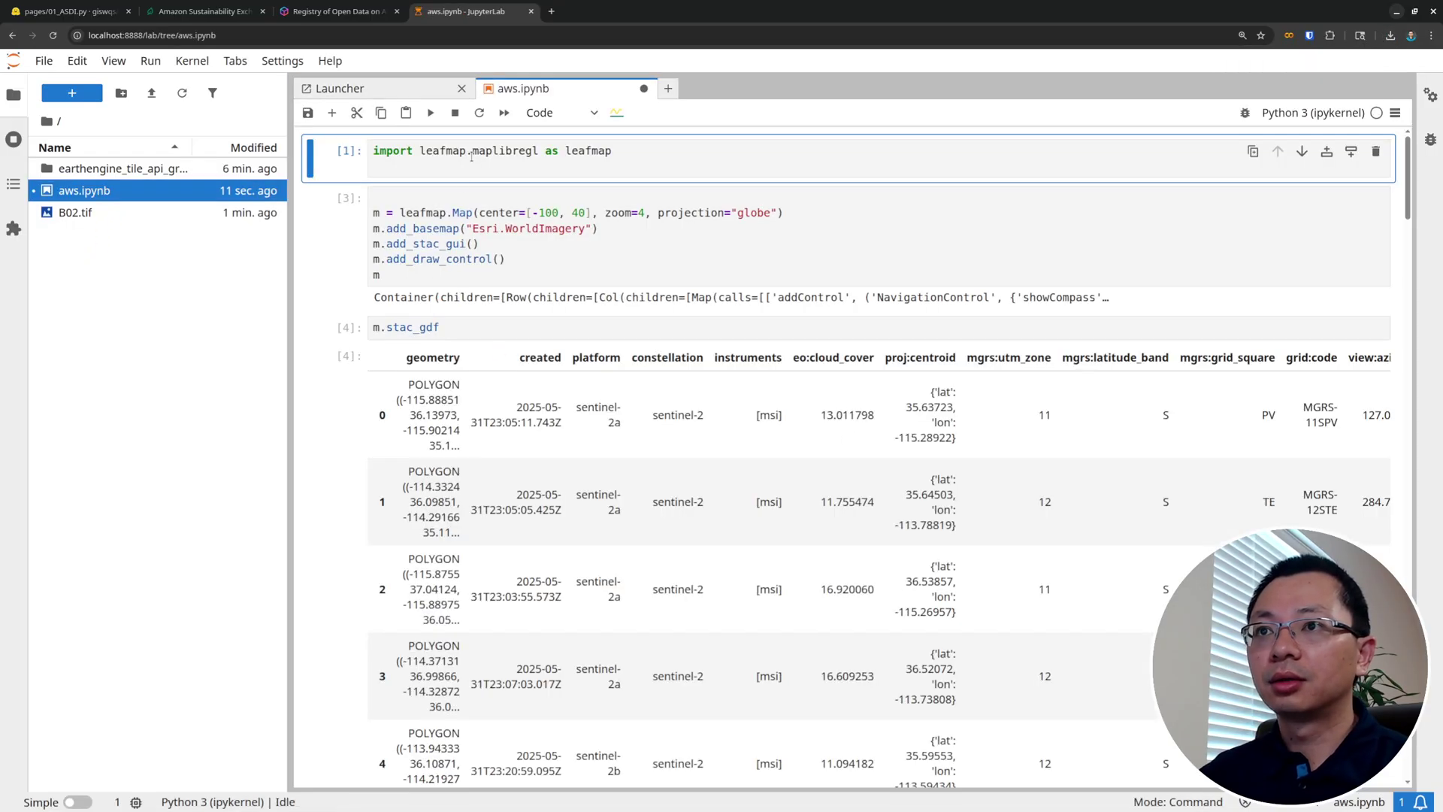
key("shift+Return")
key("shift+Return")
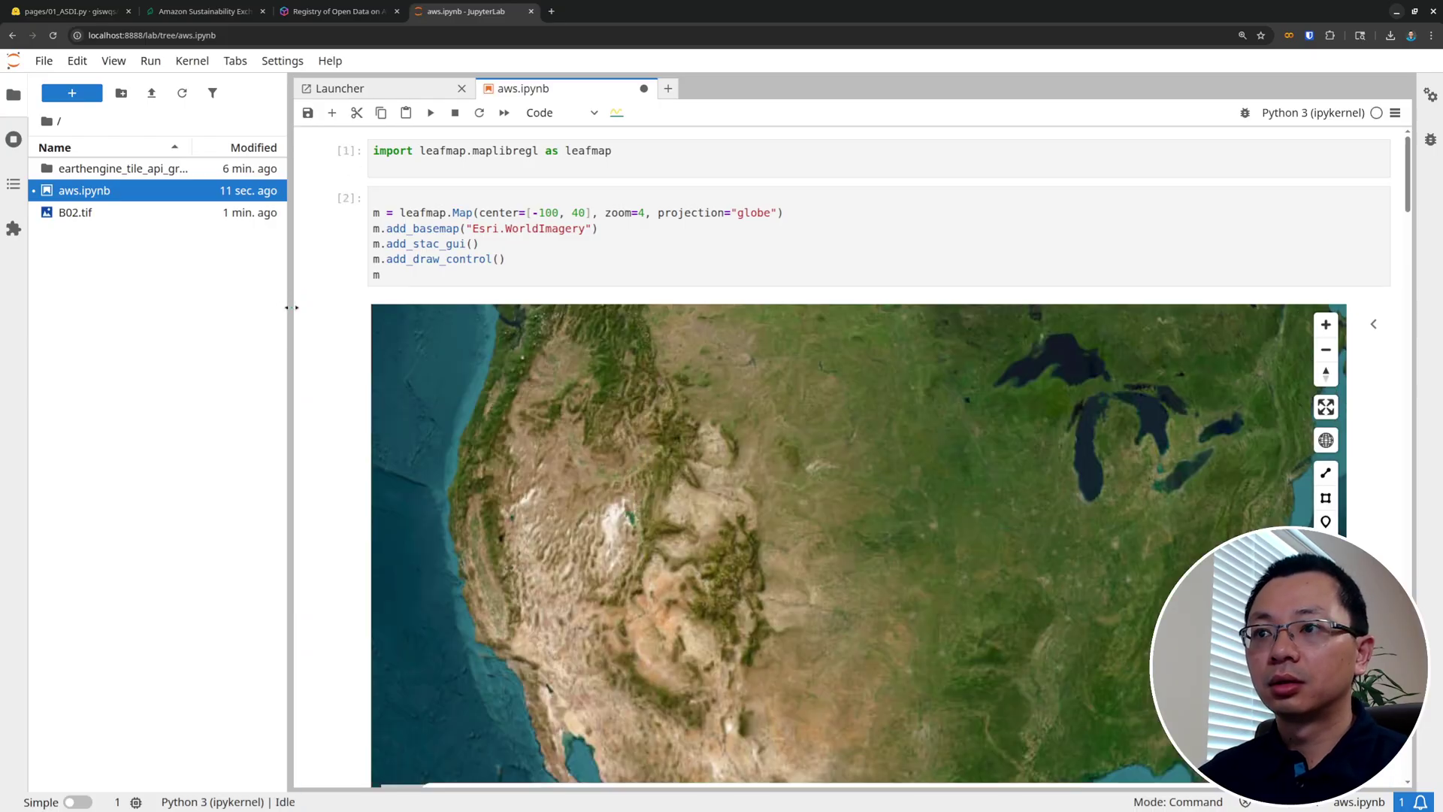
Expand the map's Layers and STAC Search side panel and hide the file browser to widen the notebook.
left_click_drag(291, 308, 241, 301)
left_click(1374, 324)
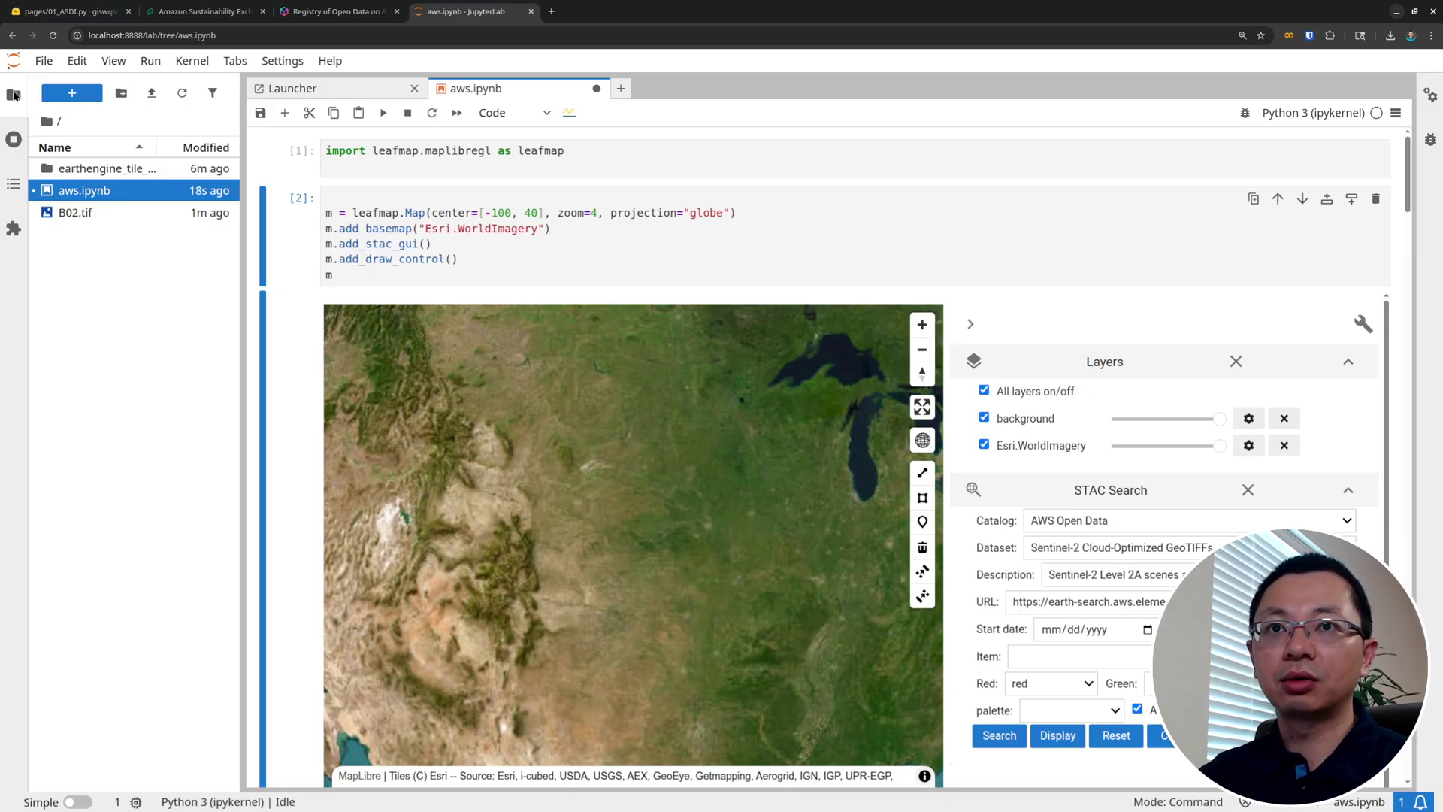
left_click(13, 94)
Search AWS Open Data's Sentinel-2 Cloud-Optimized GeoTIFFs for the map area around the green farmland south of the Great Salt Lake.
scroll(80, 342, "down", 5)
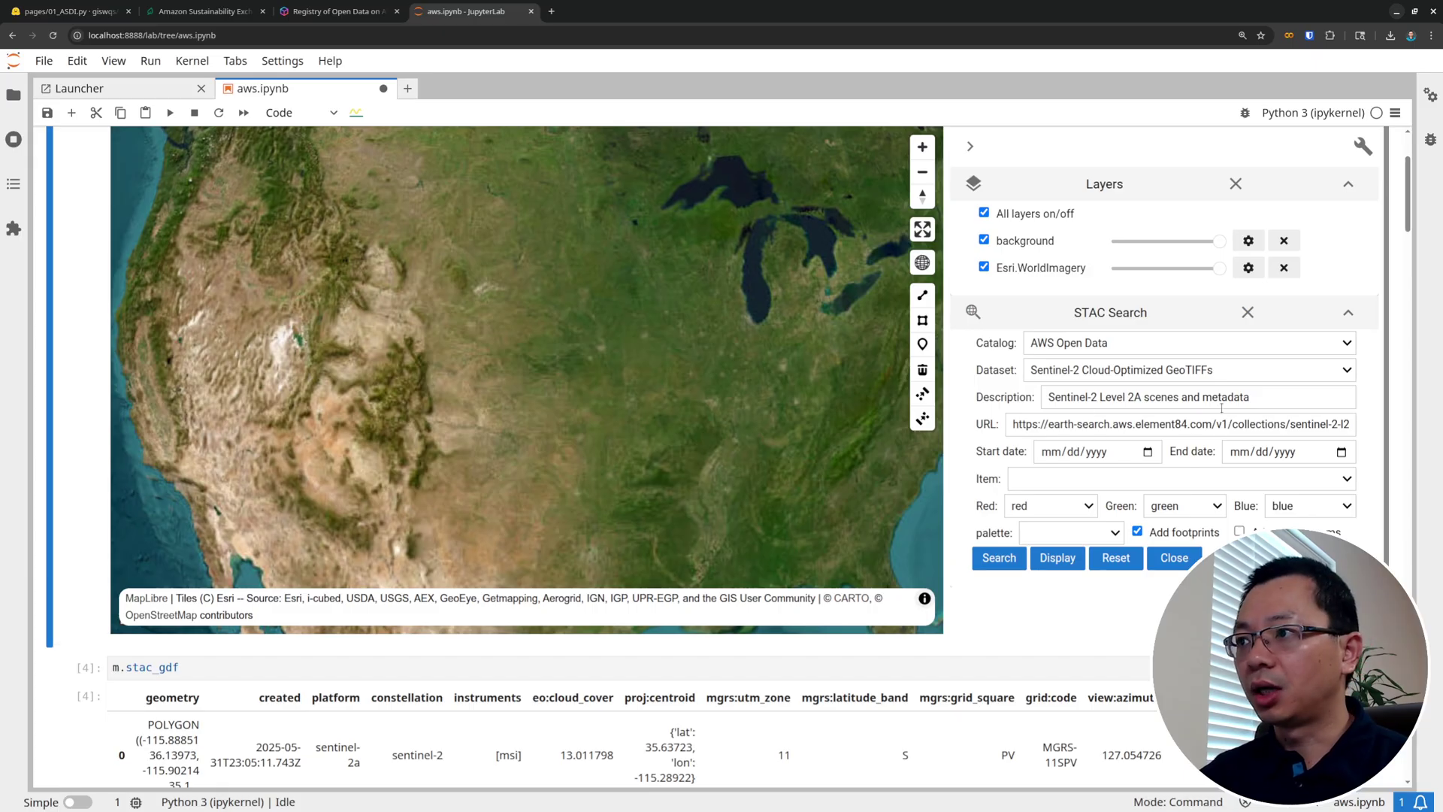
scroll(426, 387, "up", 5)
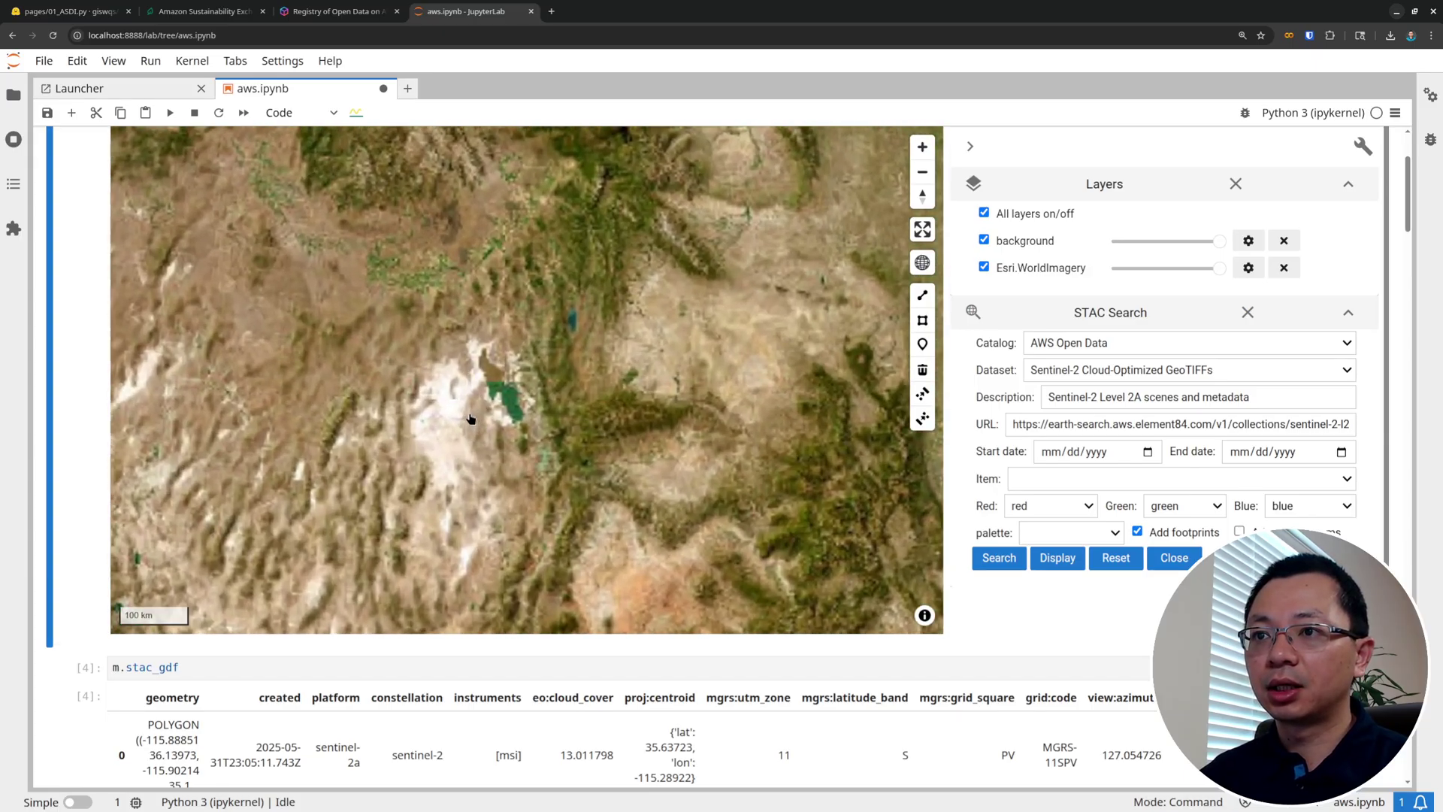
scroll(470, 419, "up", 3)
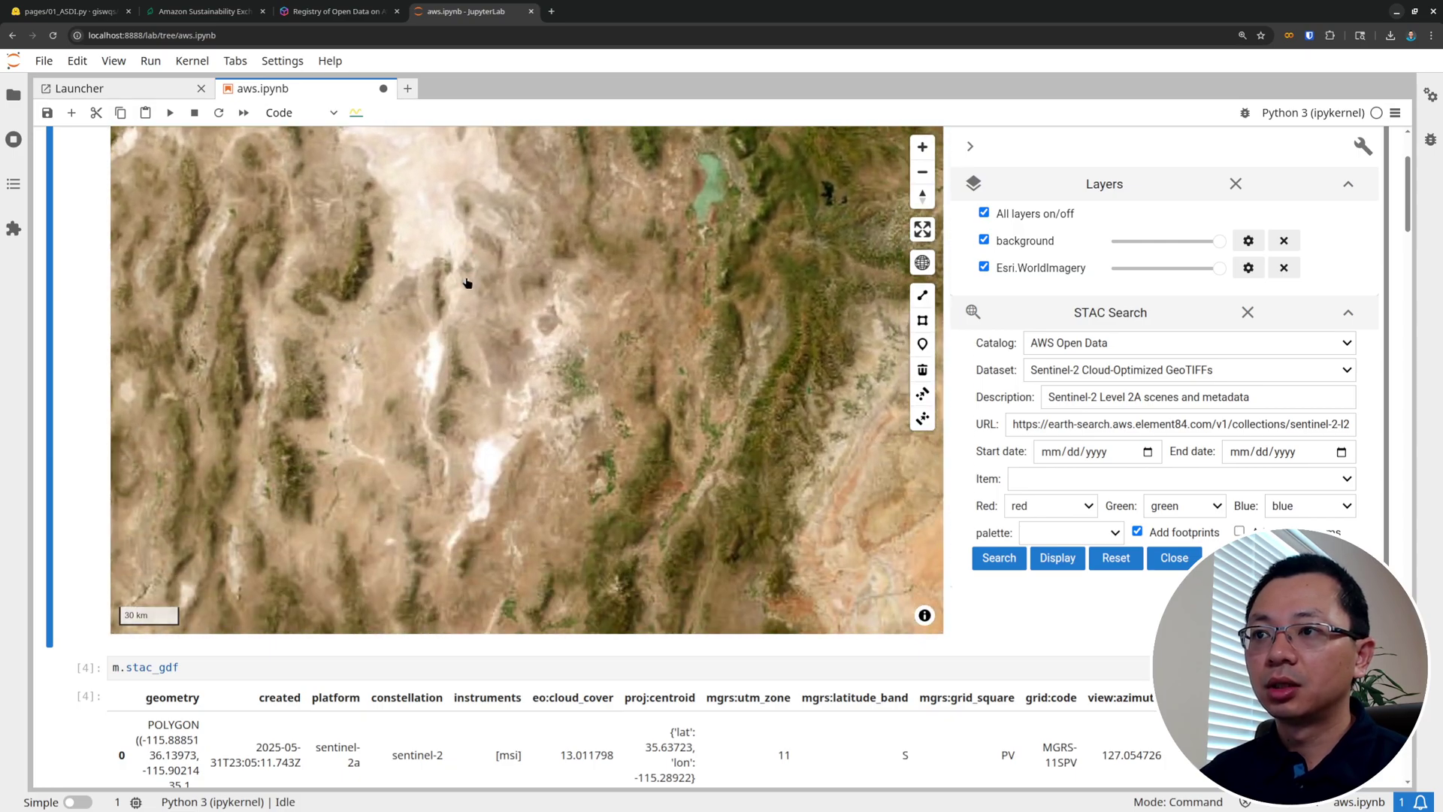
scroll(466, 282, "up", 3)
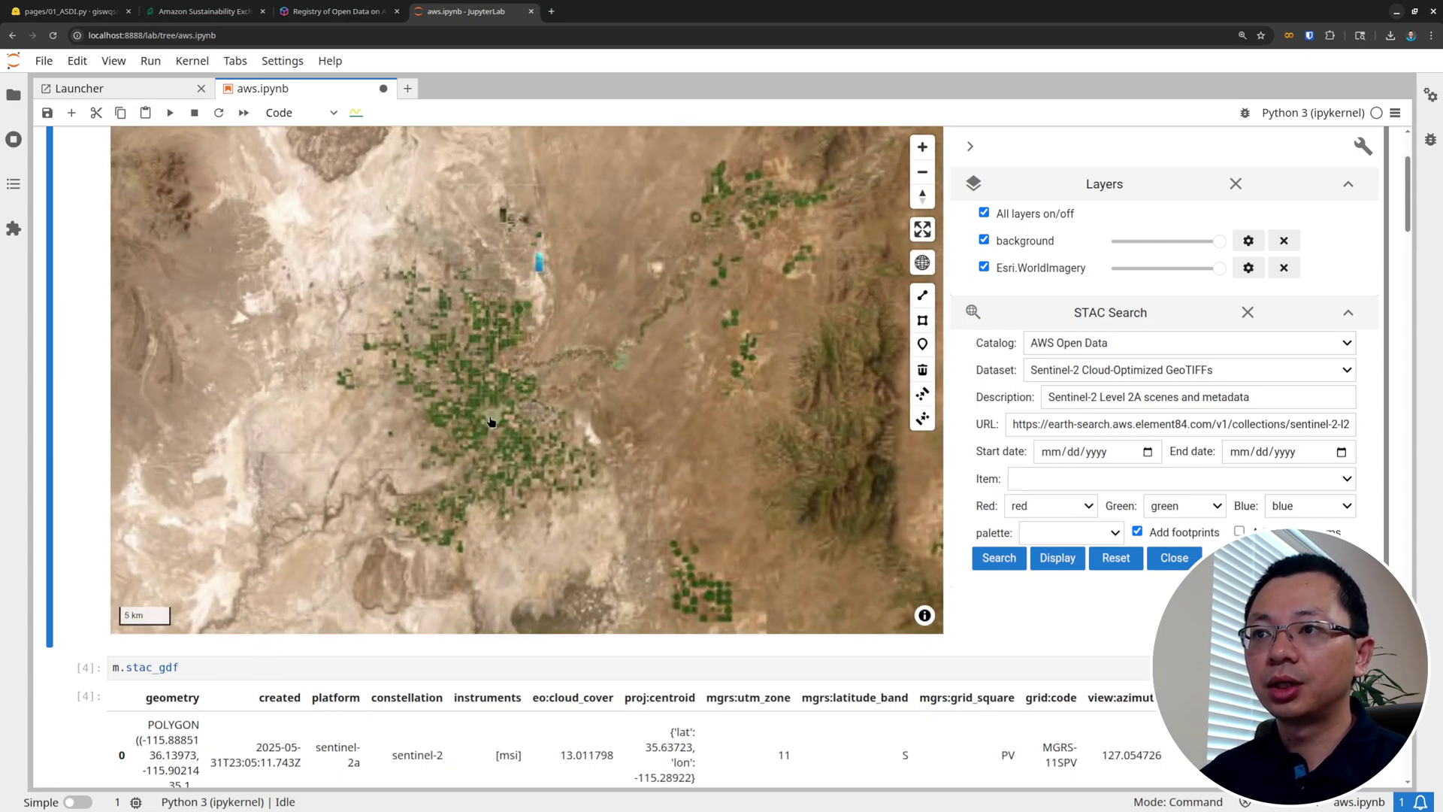
scroll(490, 422, "up", 1)
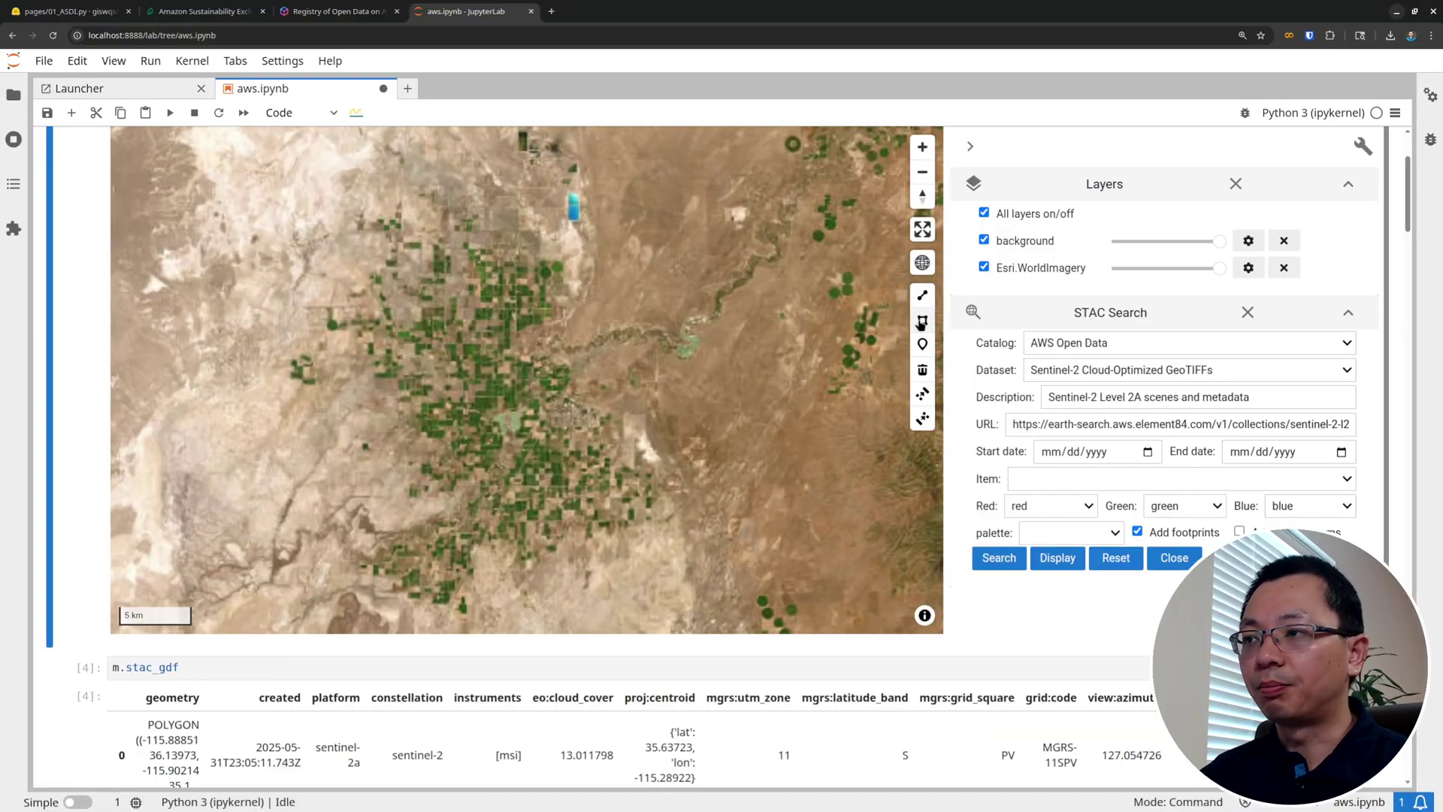
left_click(984, 556)
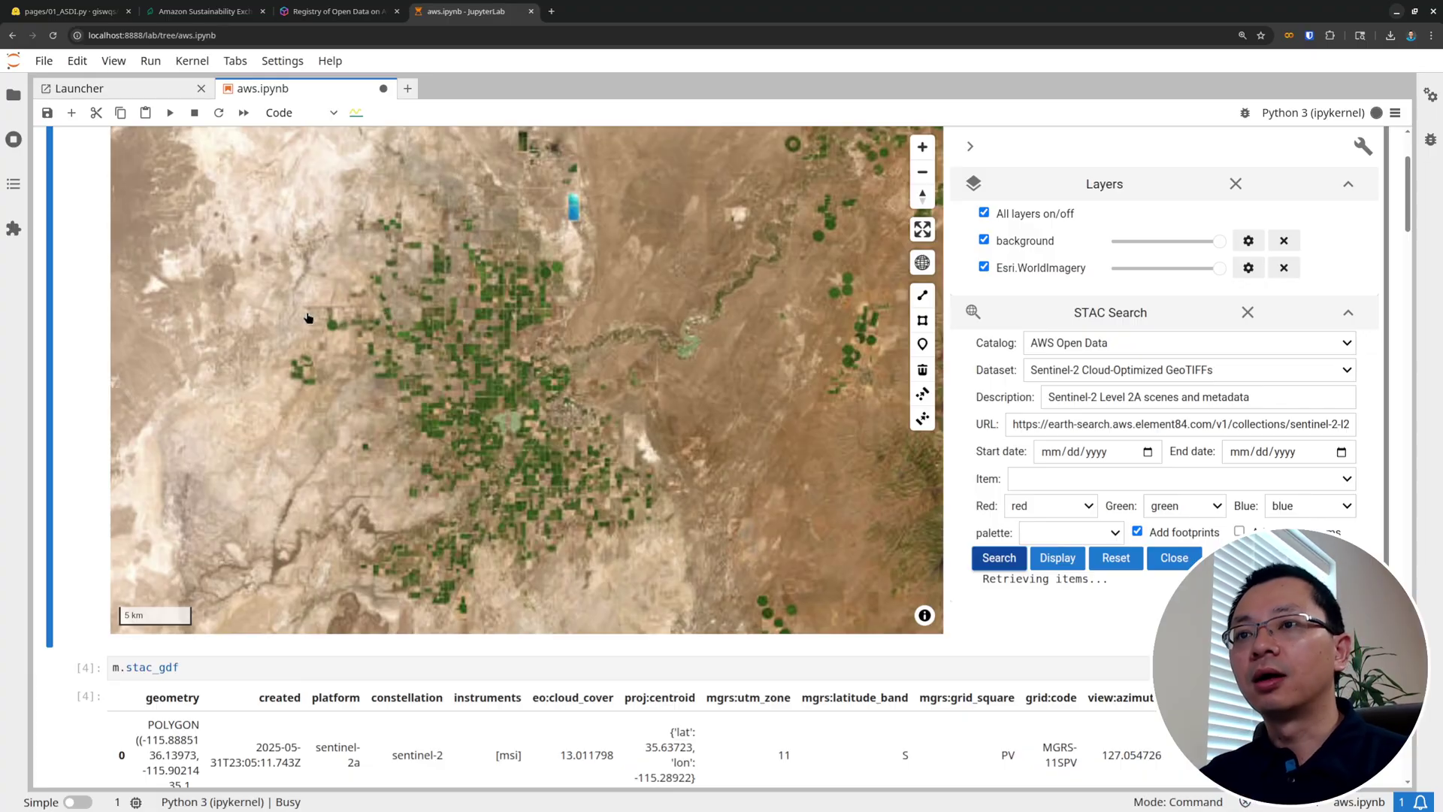
Display the Sentinel-2 item S2A_12SUJ_20250531_0_L2A on the map, with its whole footprint in view.
scroll(432, 371, "down", 2)
scroll(442, 364, "up", 3)
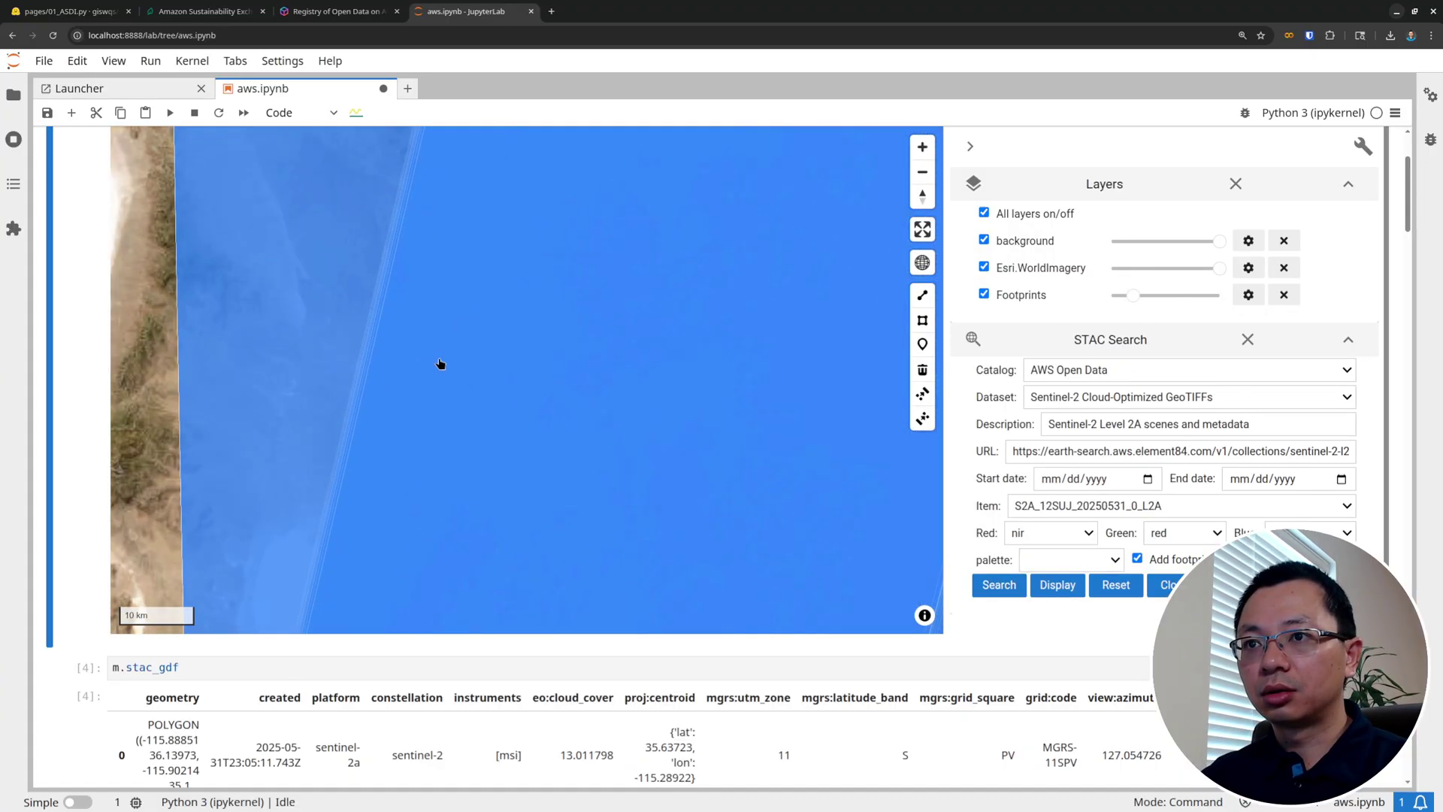
scroll(442, 364, "down", 3)
scroll(451, 362, "up", 1)
scroll(451, 362, "up", 1)
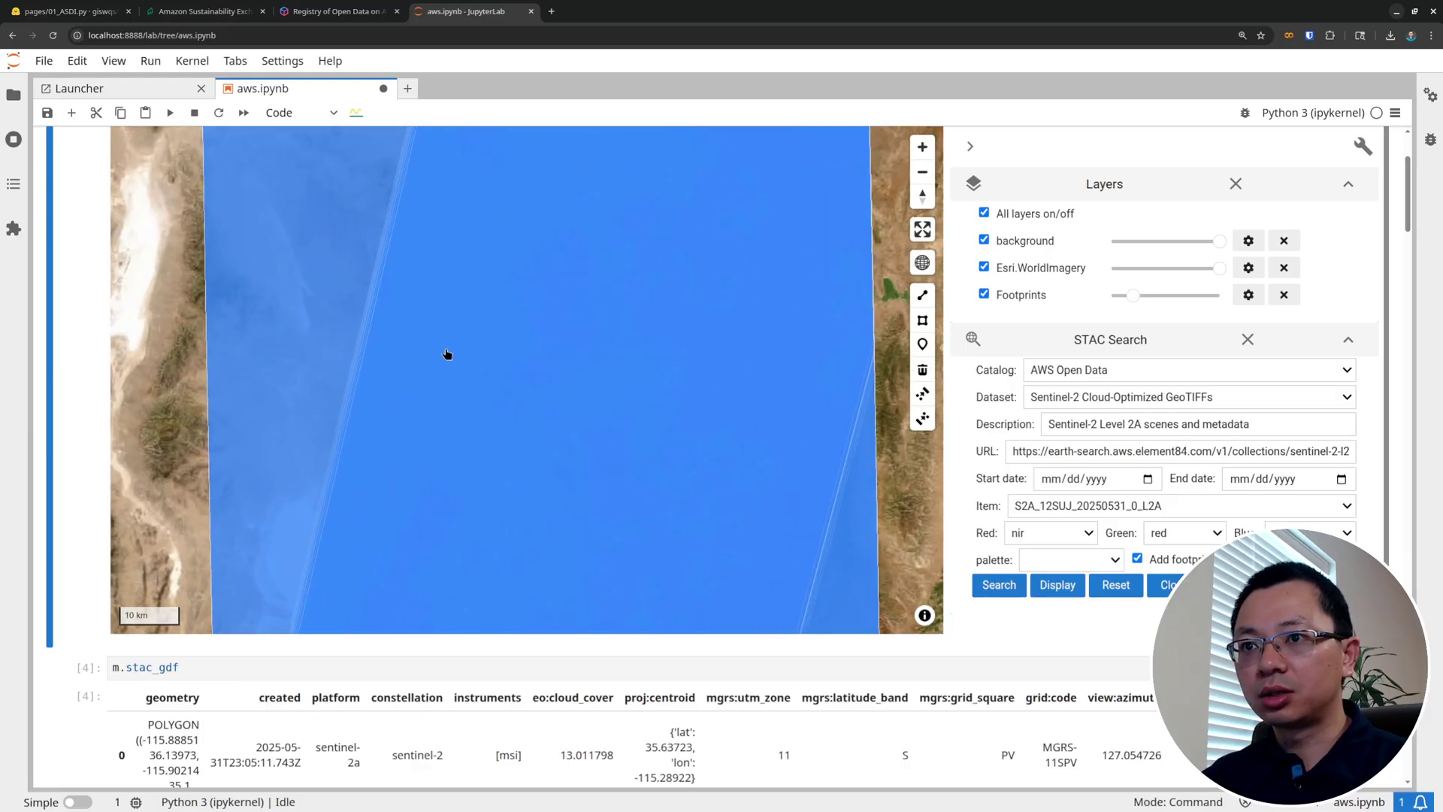
scroll(451, 362, "down", 1)
left_click(1045, 588)
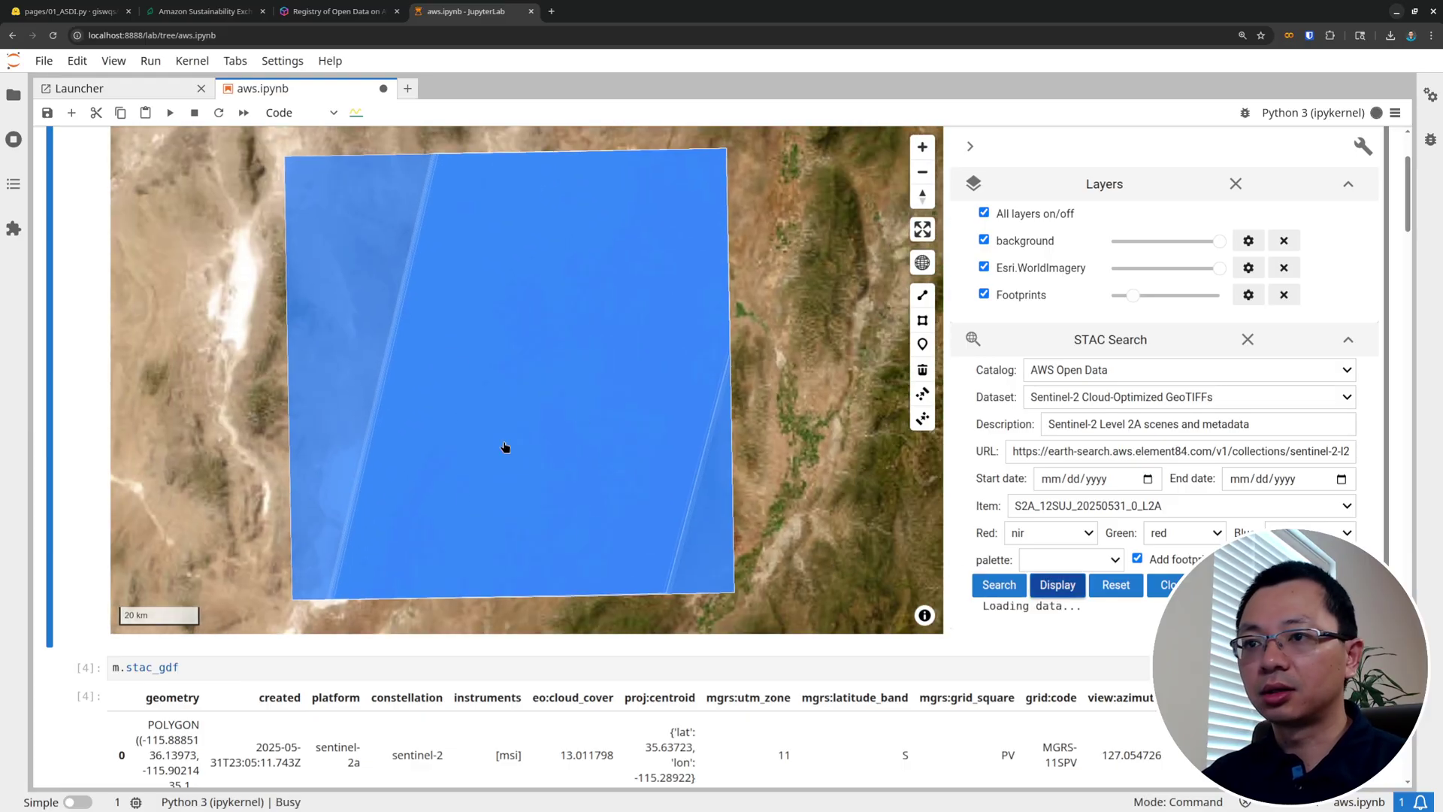
Check the list of found Sentinel-2 items without changing the selection, and view the displayed scene on the map.
left_click(1158, 513)
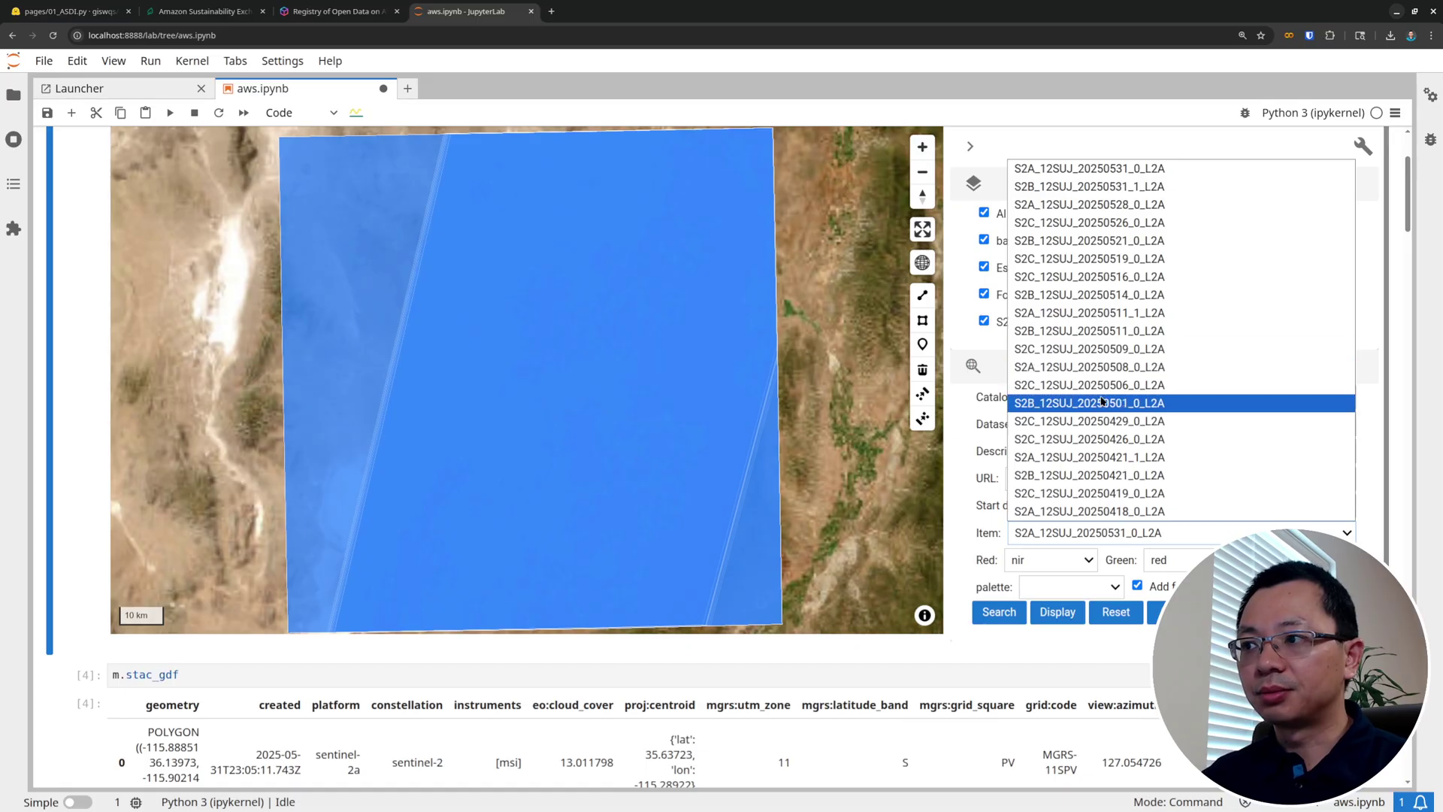
left_click(872, 490)
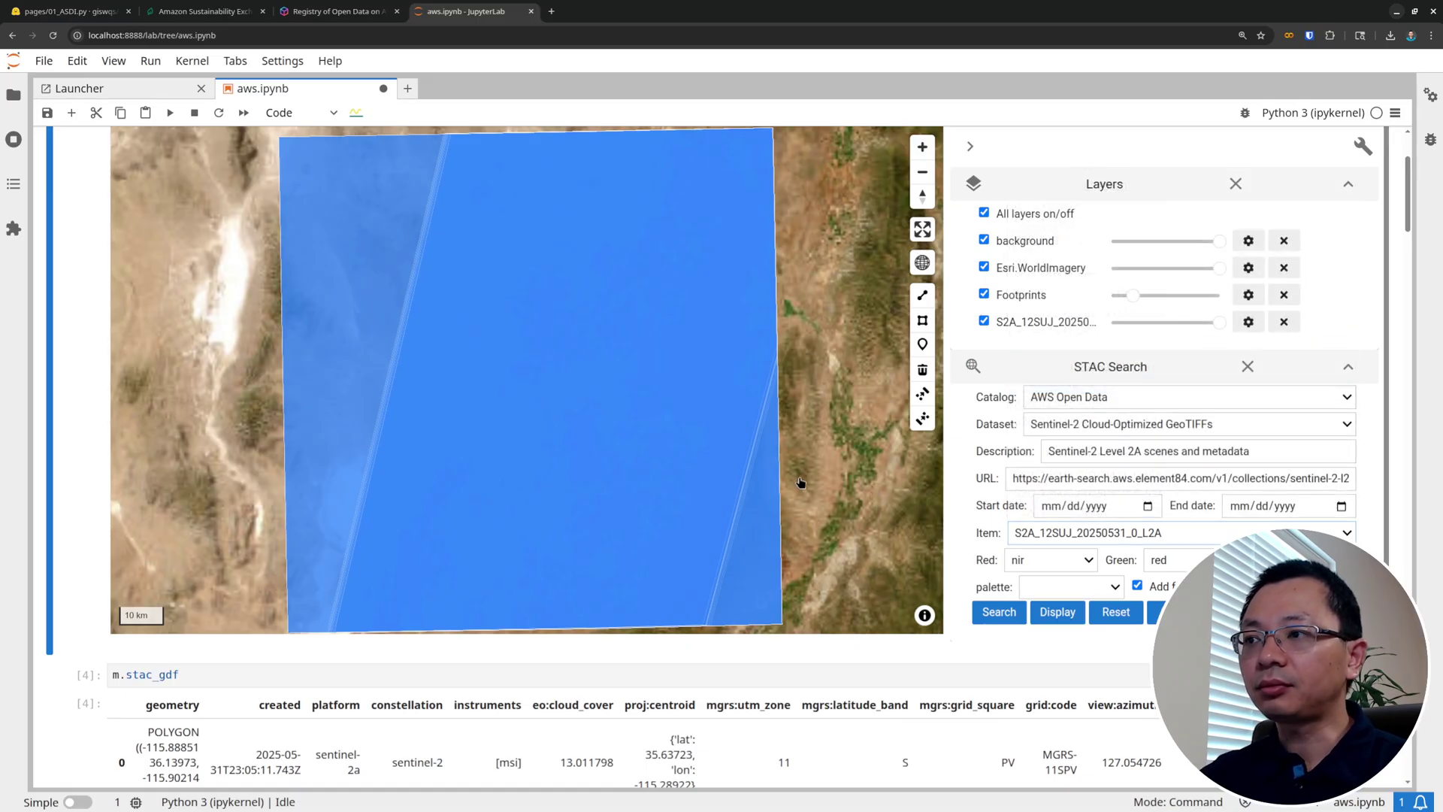
scroll(799, 482, "down", 1)
left_click_drag(800, 481, 727, 467)
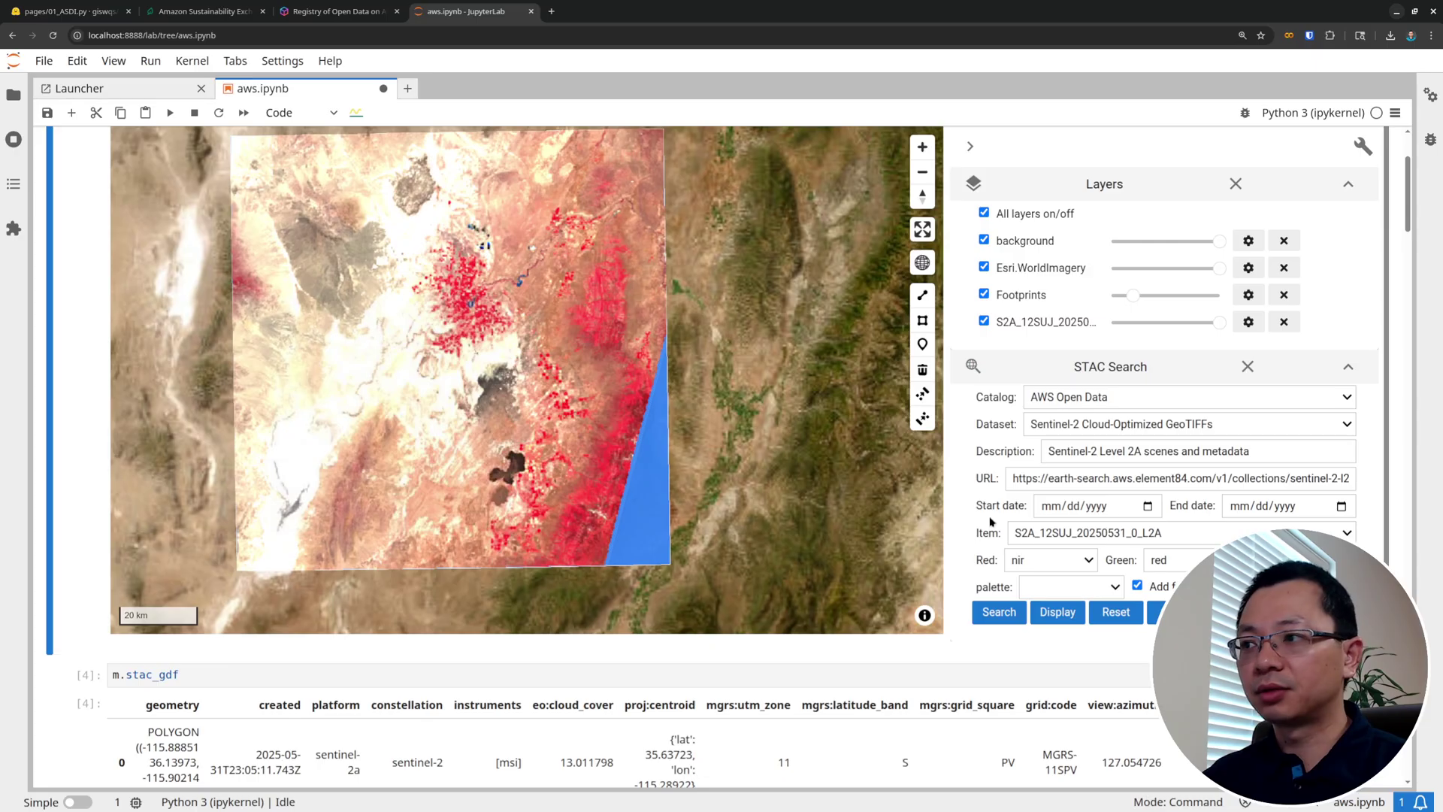
Look through the AWS Open Data dataset list and close it, keeping Sentinel-2 Cloud-Optimized GeoTIFFs selected.
left_click(1173, 427)
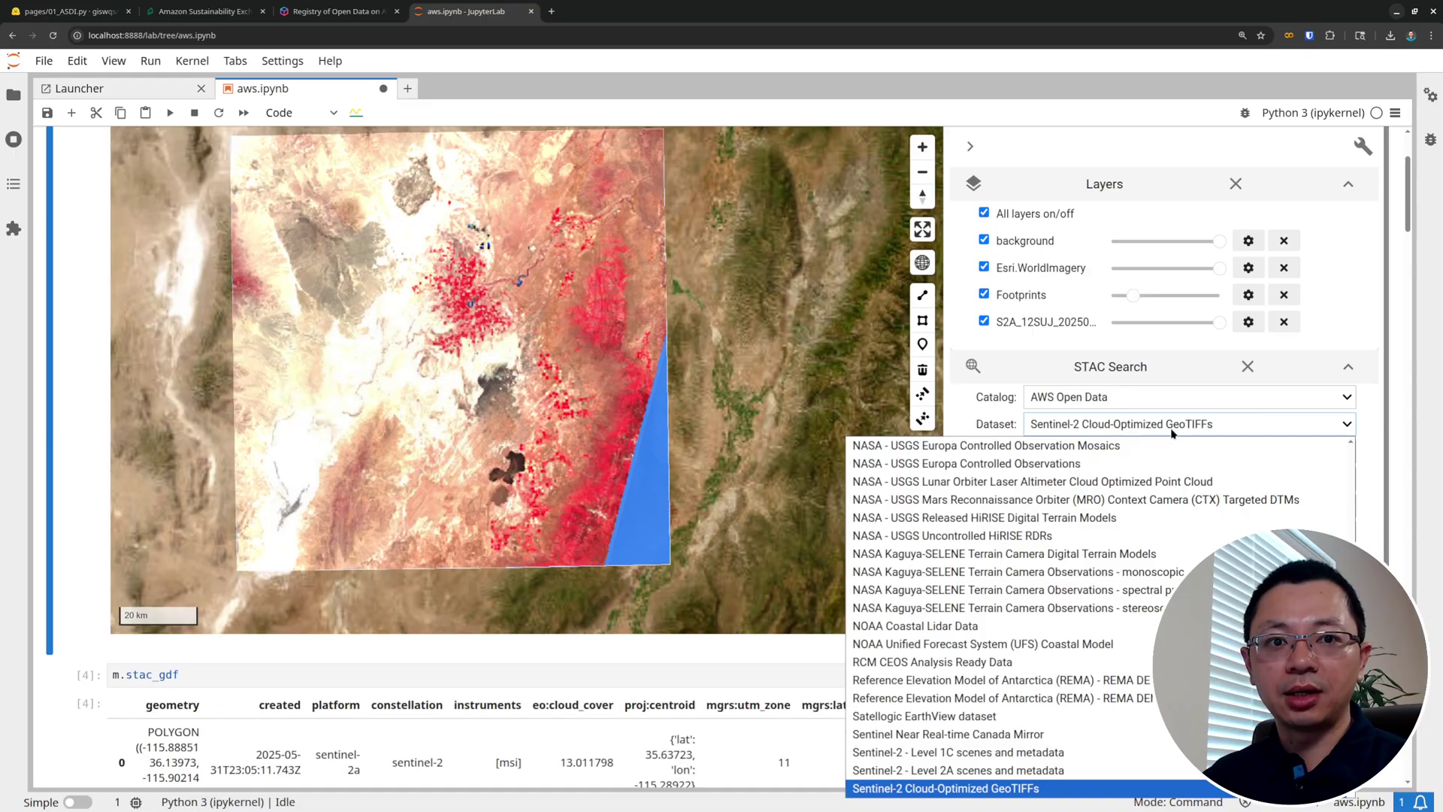
scroll(1095, 584, "down", 2)
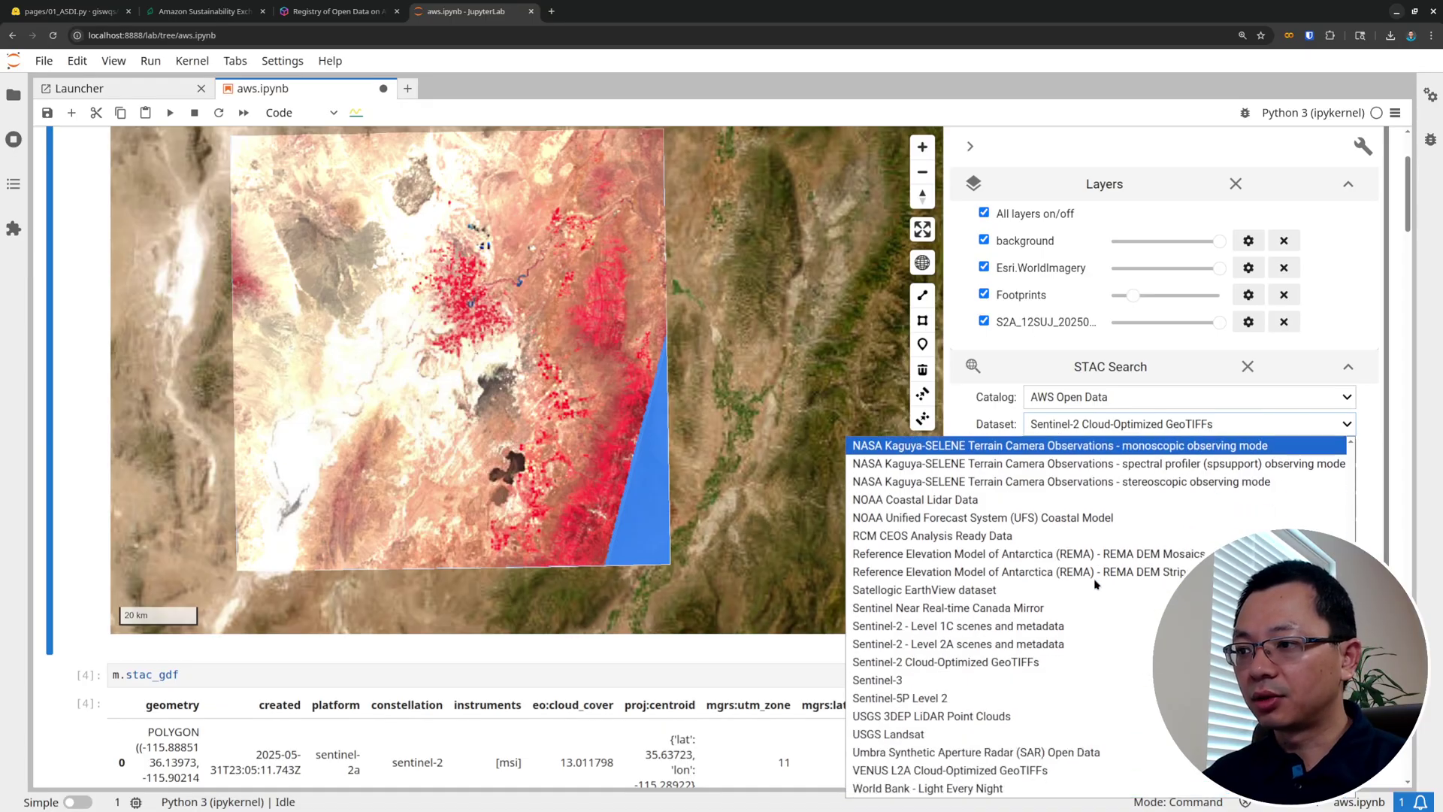
scroll(1095, 584, "up", 5)
left_click(541, 94)
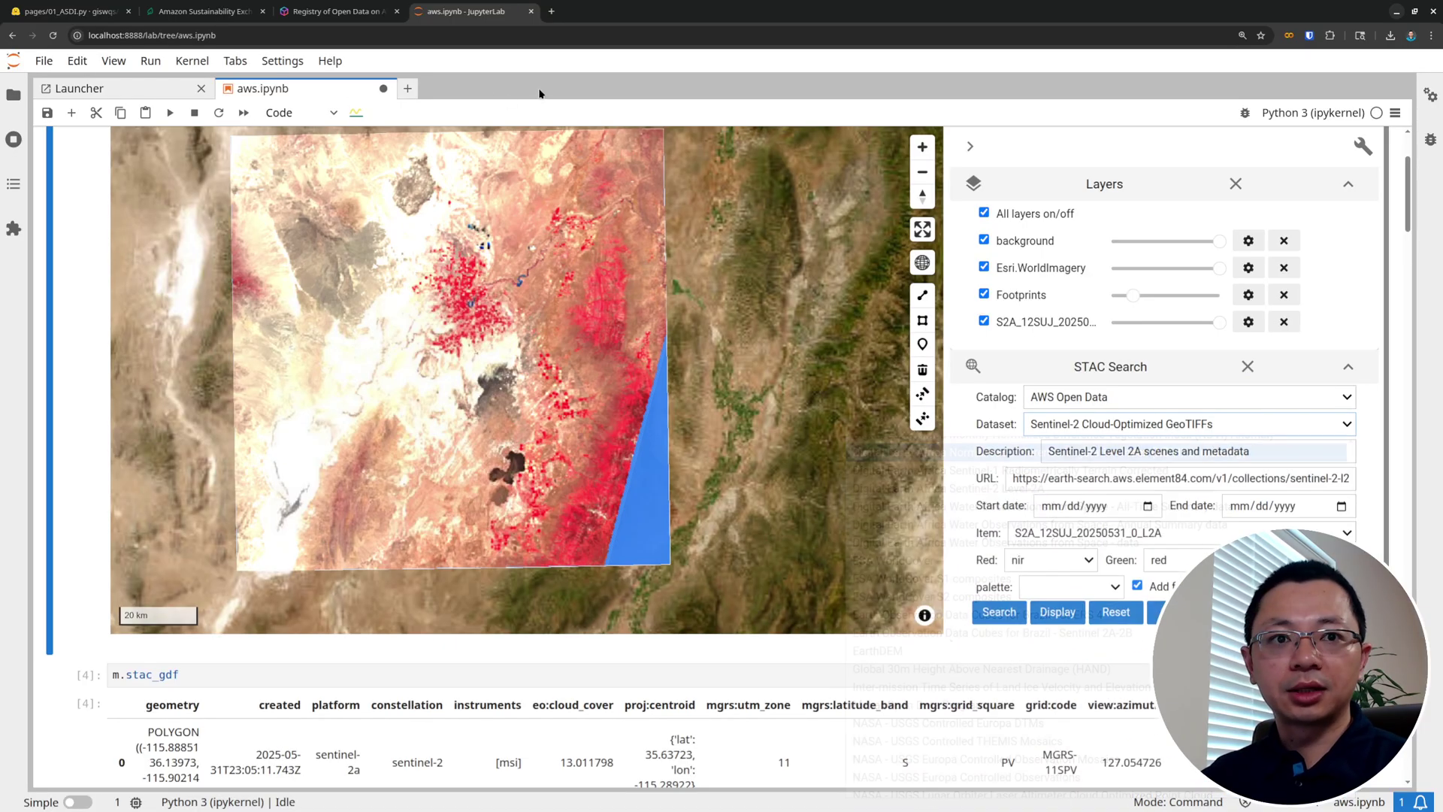